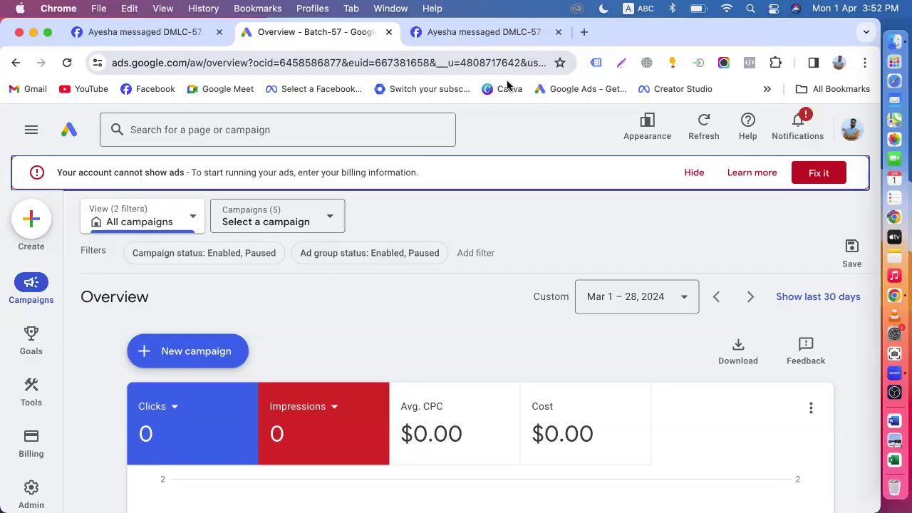
# Search Google for "digital marketing course" in a new browser tab.
pyautogui.click(584, 32)
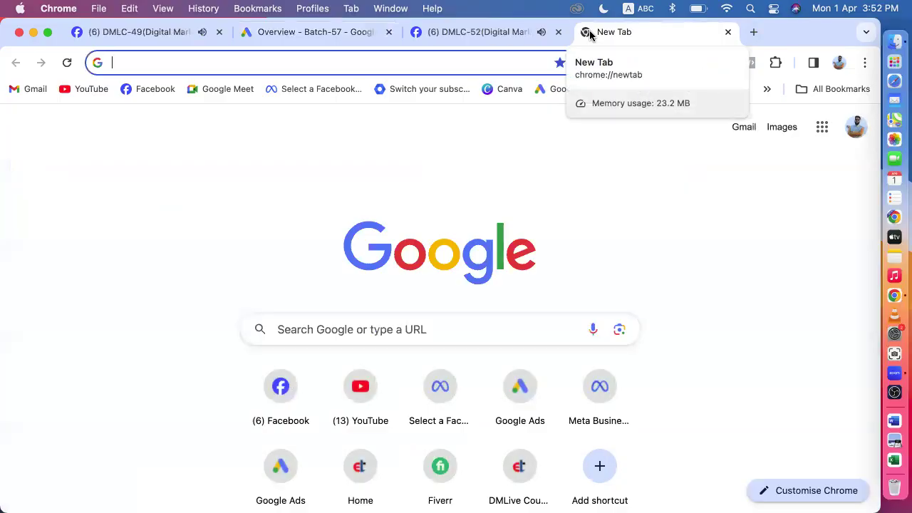
pyautogui.write('di')
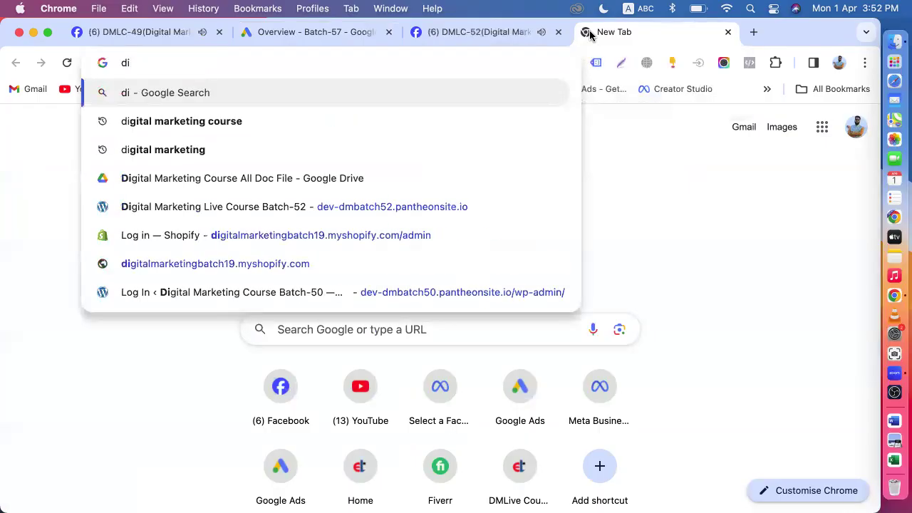
pyautogui.click(259, 122)
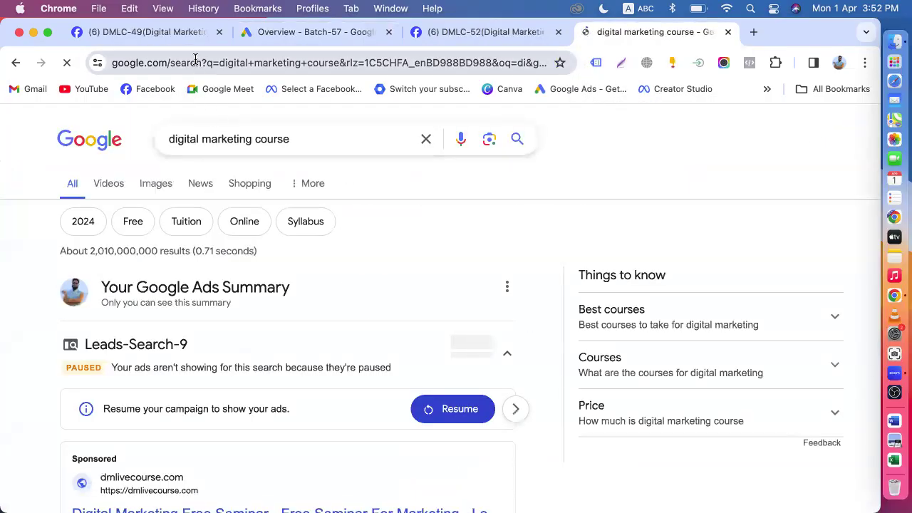
# Open the dmlivecourse.com website in the same tab and look over its home page.
pyautogui.click(196, 63)
pyautogui.write('dmlivecourse.com')
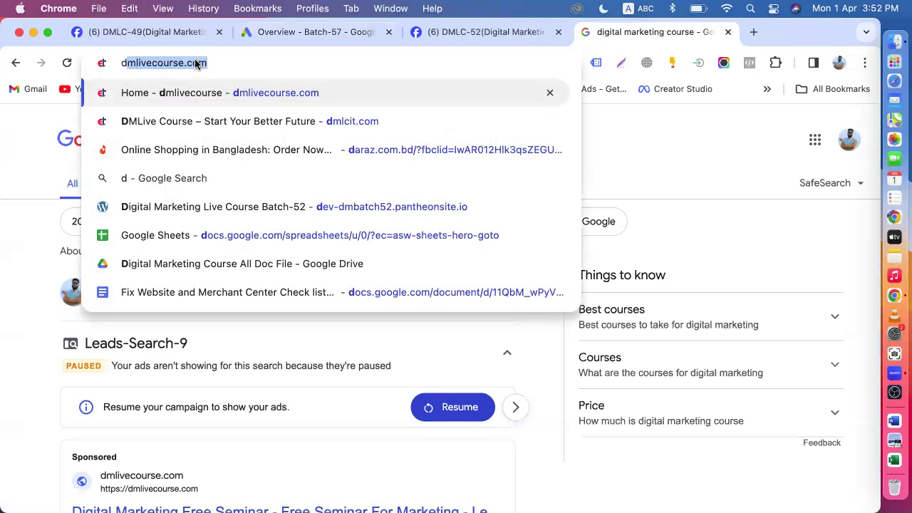
pyautogui.press('Return')
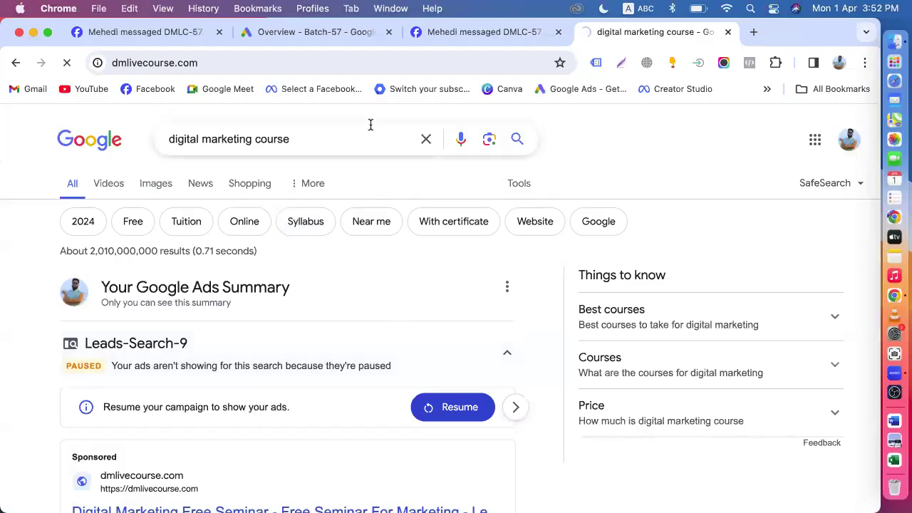
pyautogui.click(227, 62)
pyautogui.click(226, 61)
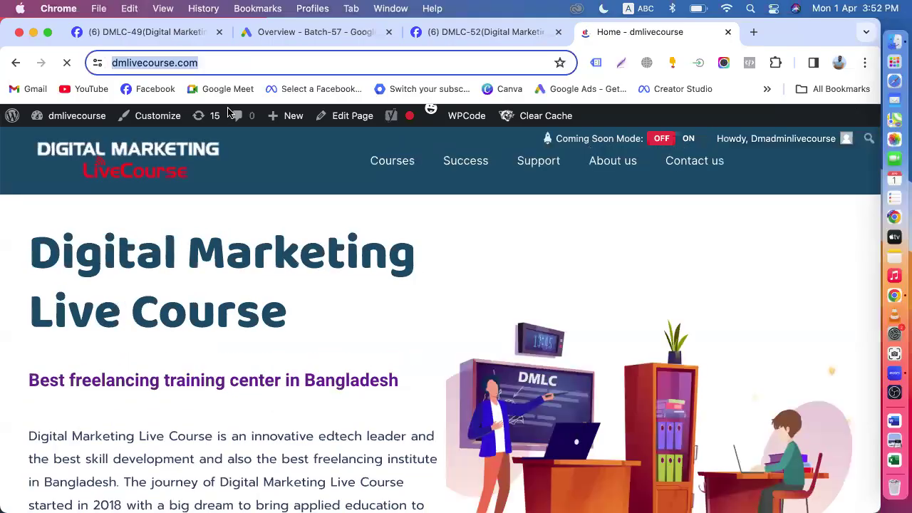
pyautogui.scroll(-10, 389, 325)
pyautogui.scroll(10, 389, 325)
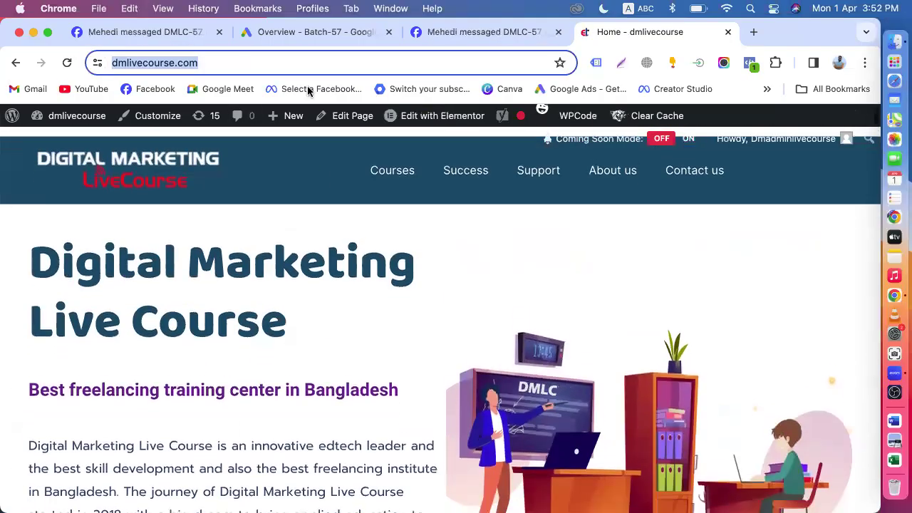
# Return to the Google Ads overview and start creating a new campaign.
pyautogui.click(308, 37)
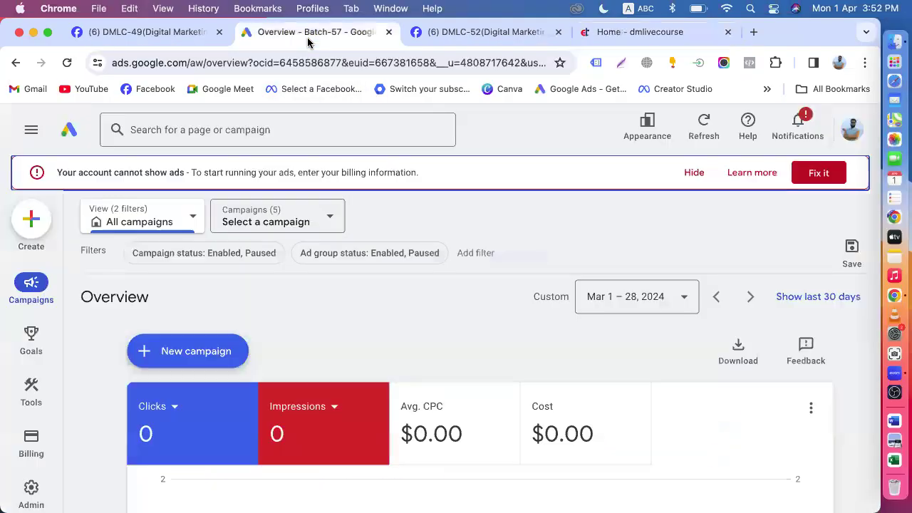
pyautogui.click(187, 349)
pyautogui.click(212, 361)
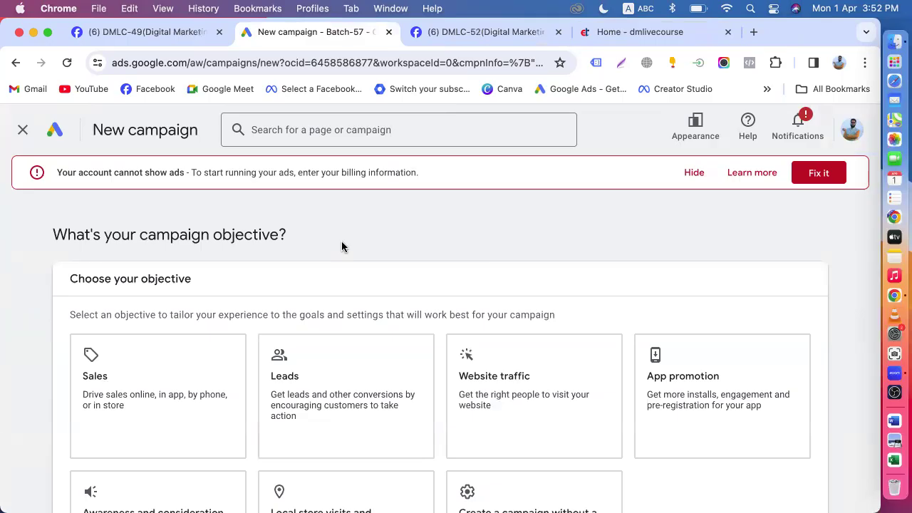
# Choose Awareness and consideration as the campaign objective and Display as the campaign type.
pyautogui.scroll(-5, 342, 247)
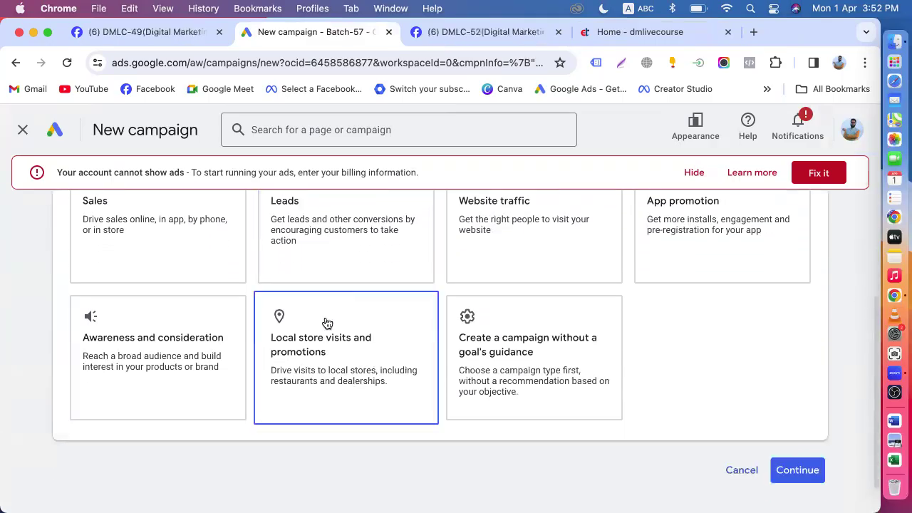
pyautogui.scroll(5, 325, 321)
pyautogui.scroll(-3, 505, 249)
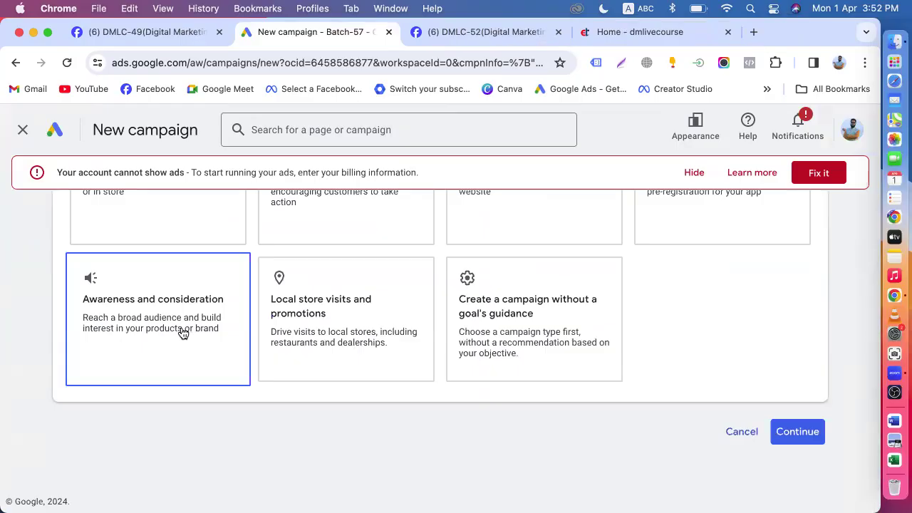
pyautogui.scroll(2, 183, 333)
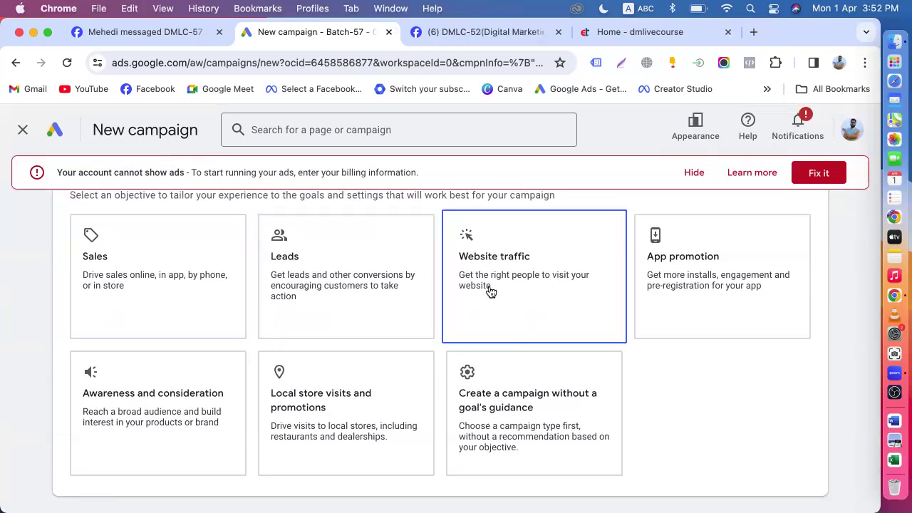
pyautogui.click(165, 417)
pyautogui.scroll(-3, 165, 417)
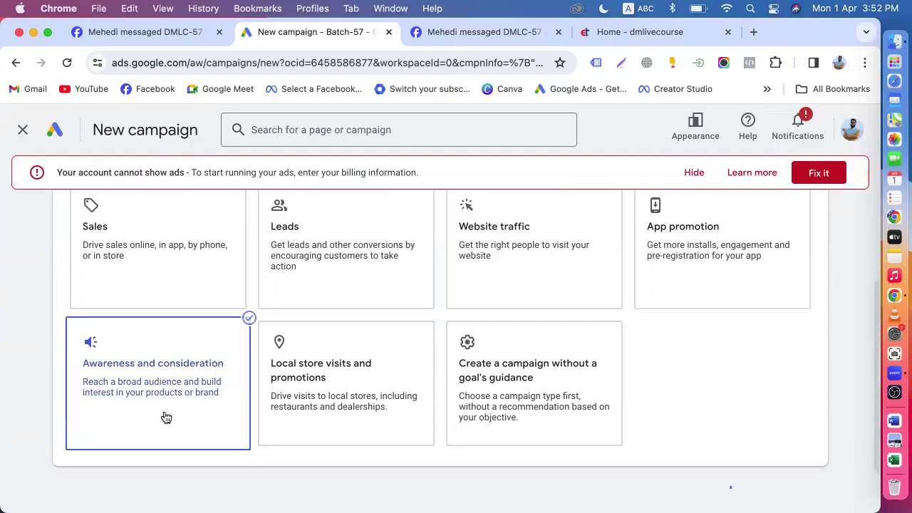
pyautogui.scroll(-4, 450, 388)
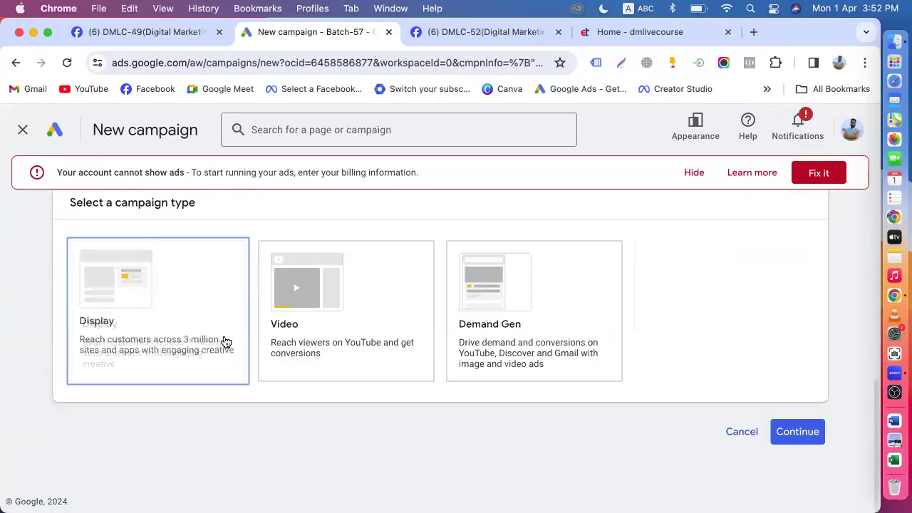
pyautogui.click(138, 338)
# Copy the dmlivecourse.com home page address and paste it as the business's website for the ad's landing page.
pyautogui.scroll(-5, 505, 358)
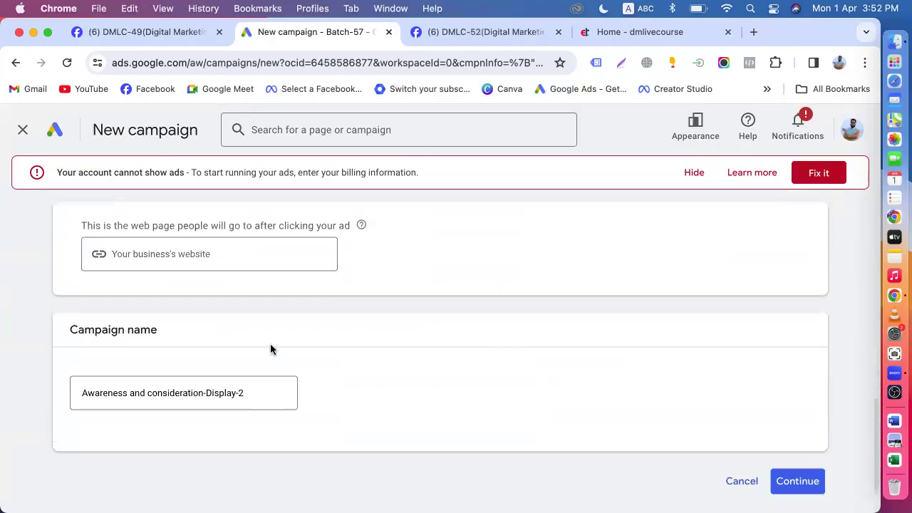
pyautogui.click(219, 255)
pyautogui.click(617, 33)
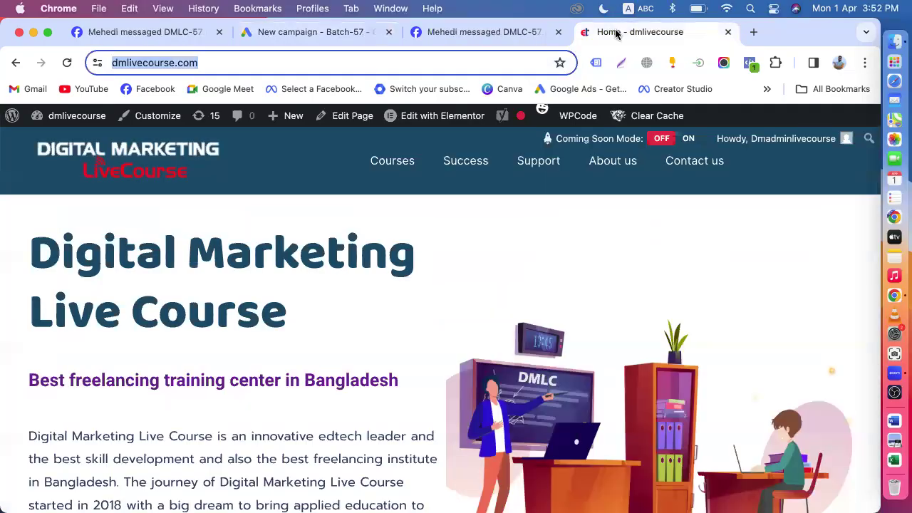
pyautogui.rightClick(270, 67)
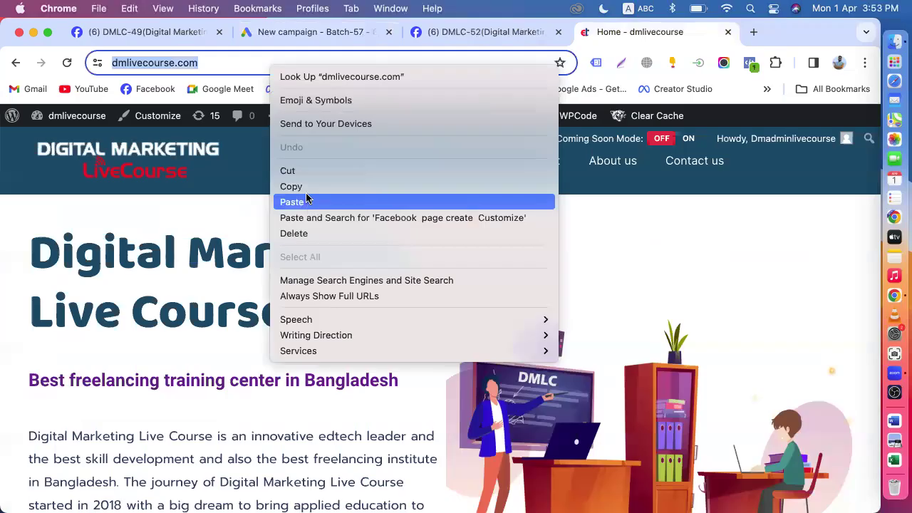
pyautogui.click(305, 187)
pyautogui.click(306, 32)
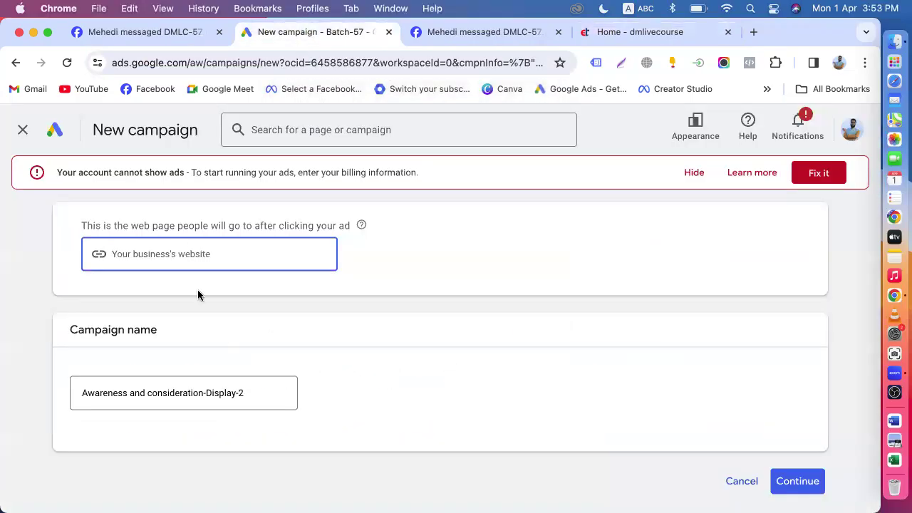
pyautogui.rightClick(191, 255)
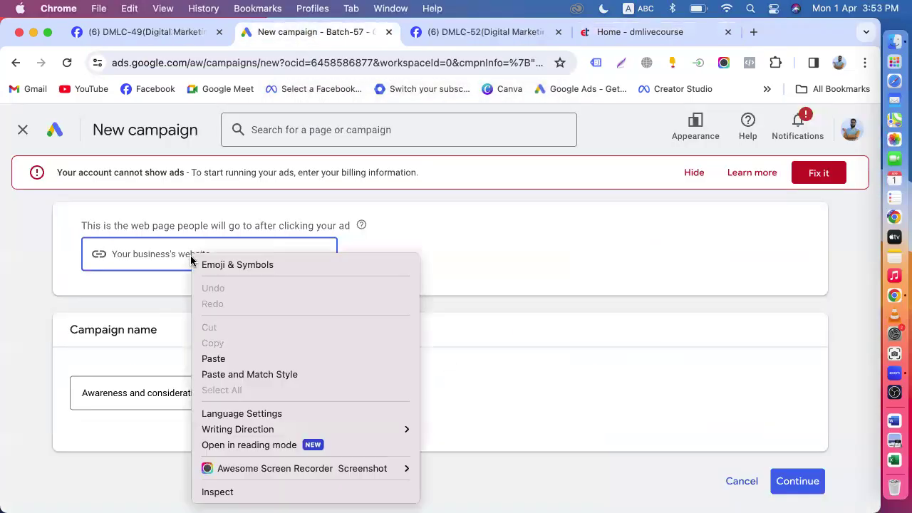
pyautogui.click(203, 359)
# Continue to the campaign settings, starting a new campaign instead of finishing the saved Sales-Display-Pnajabi draft.
pyautogui.scroll(5, 257, 306)
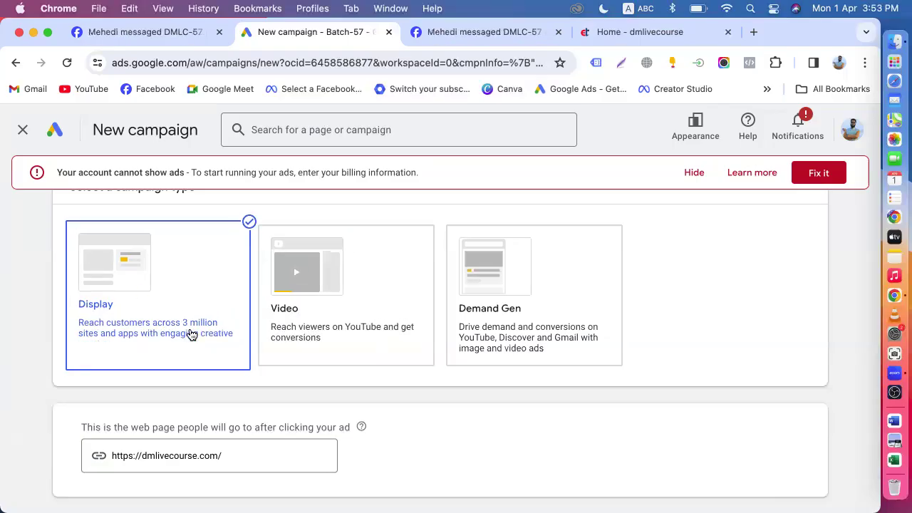
pyautogui.scroll(-5, 191, 335)
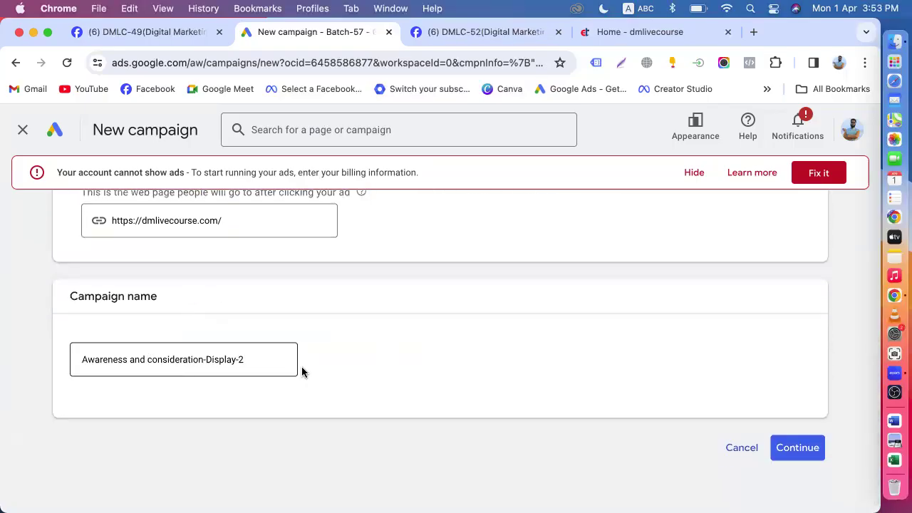
pyautogui.click(792, 447)
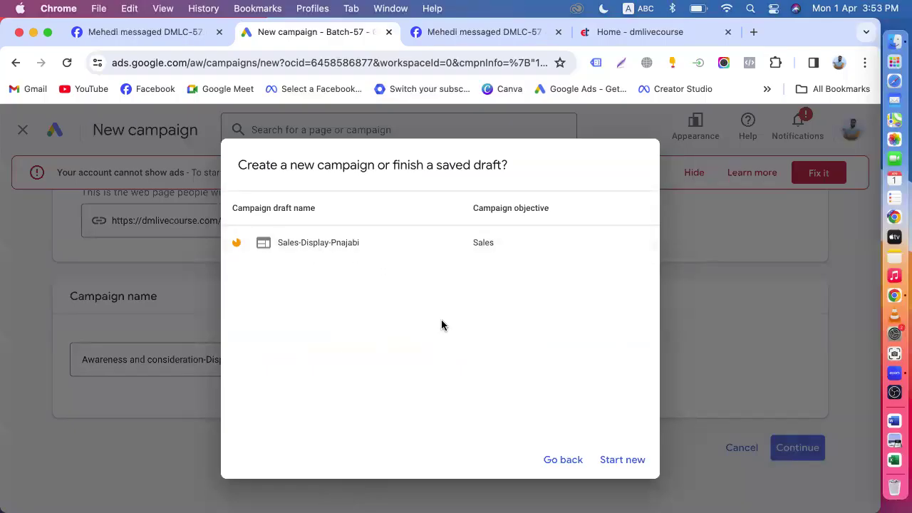
pyautogui.click(617, 462)
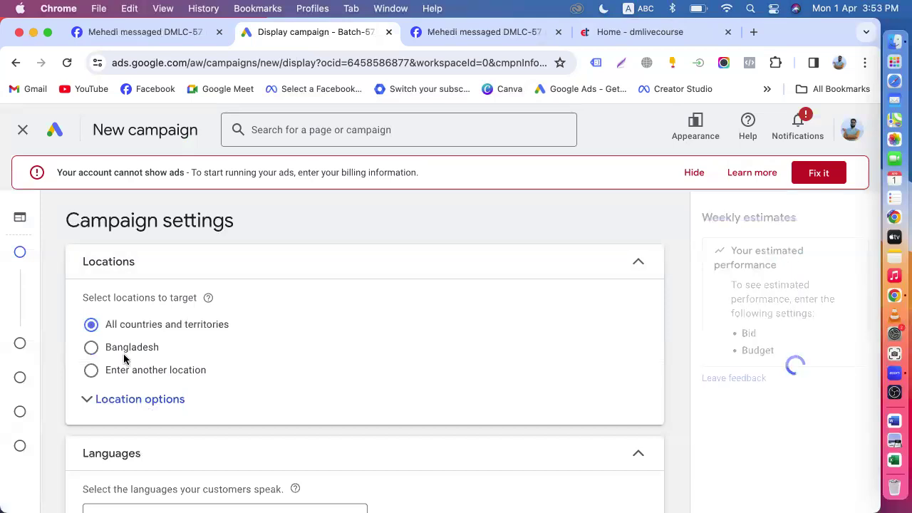
# Set the campaign's target location to Bangladesh.
pyautogui.scroll(-1, 127, 360)
pyautogui.scroll(-1, 127, 360)
pyautogui.click(115, 276)
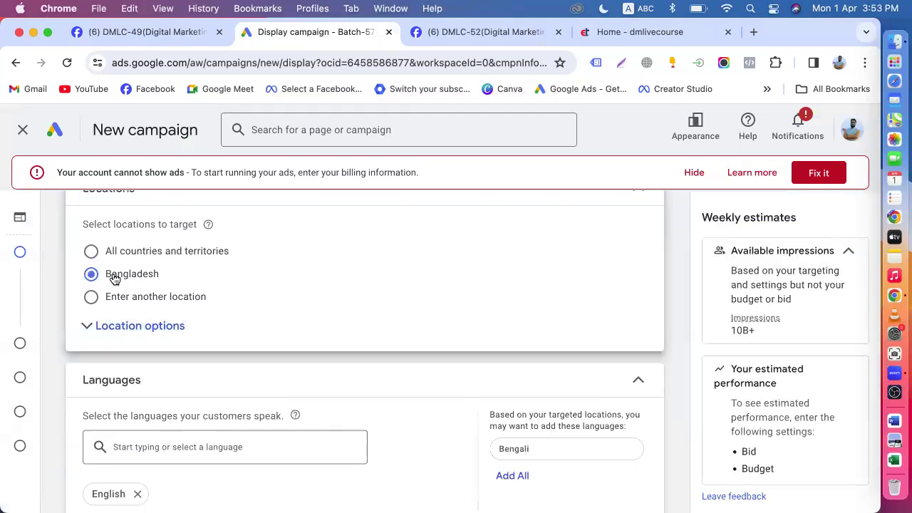
# Add Bengali to the campaign's customer languages.
pyautogui.scroll(-3, 179, 330)
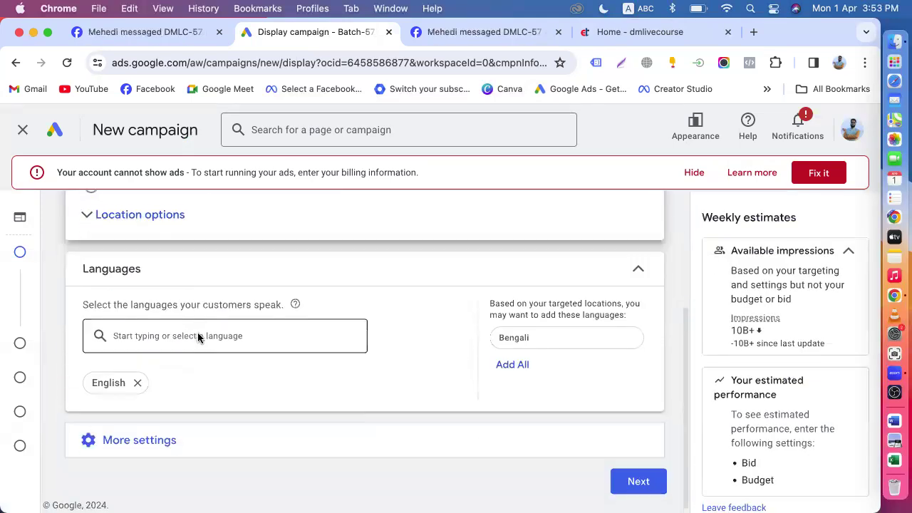
pyautogui.click(145, 330)
pyautogui.write('be')
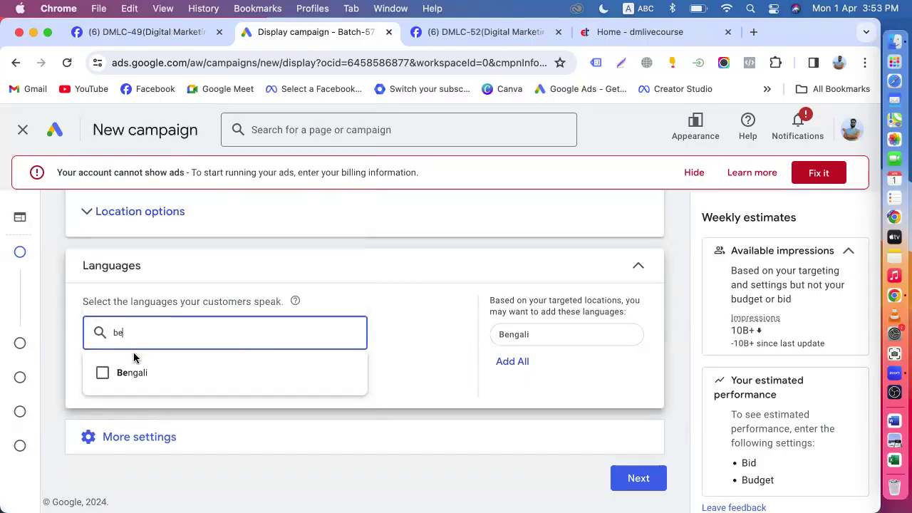
pyautogui.click(138, 375)
pyautogui.click(88, 408)
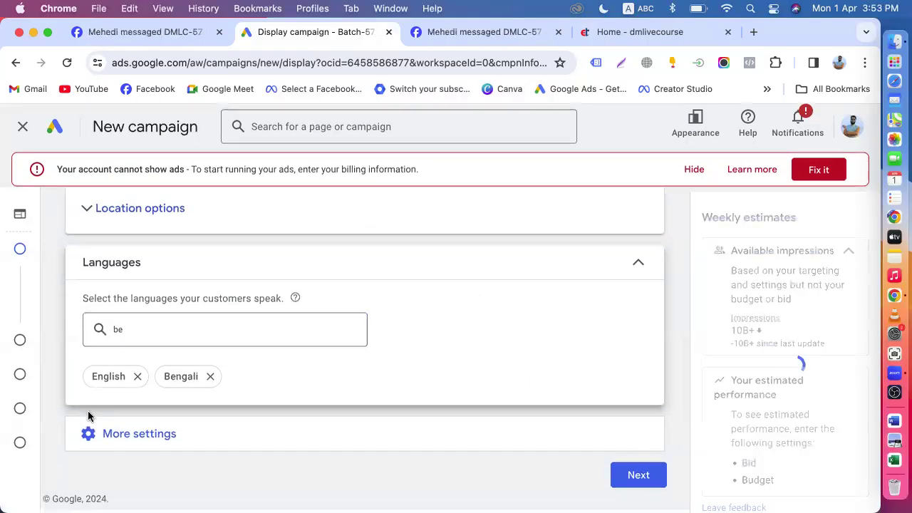
# Schedule the campaign to start on Apr 2, 2024 and end on Apr 30, 2024.
pyautogui.click(118, 436)
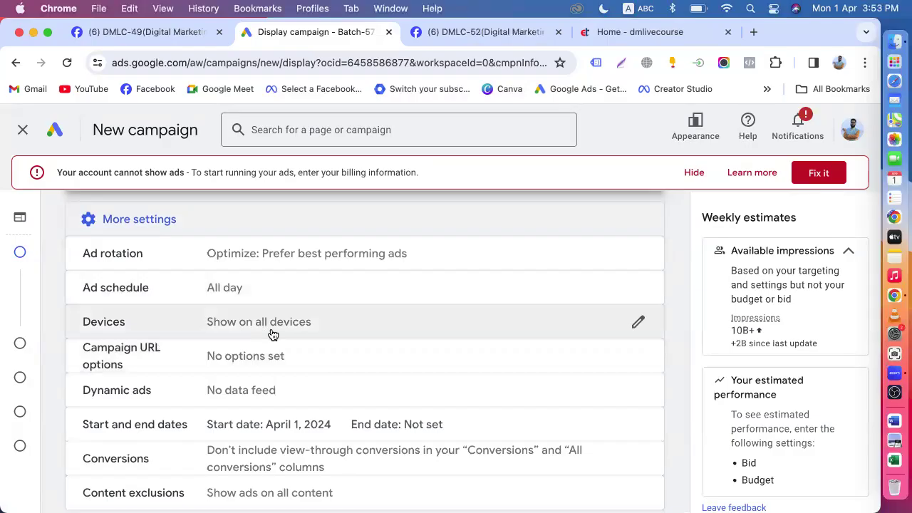
pyautogui.scroll(-2, 228, 326)
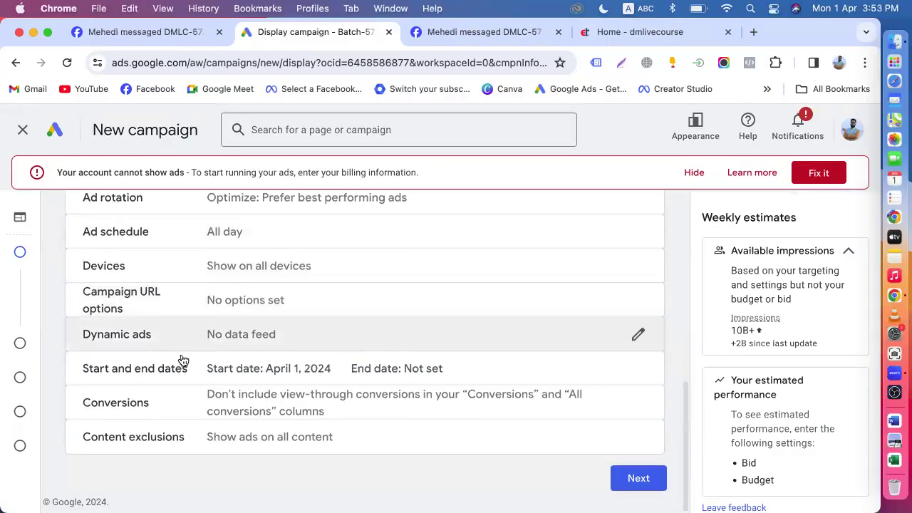
pyautogui.click(273, 368)
pyautogui.click(90, 382)
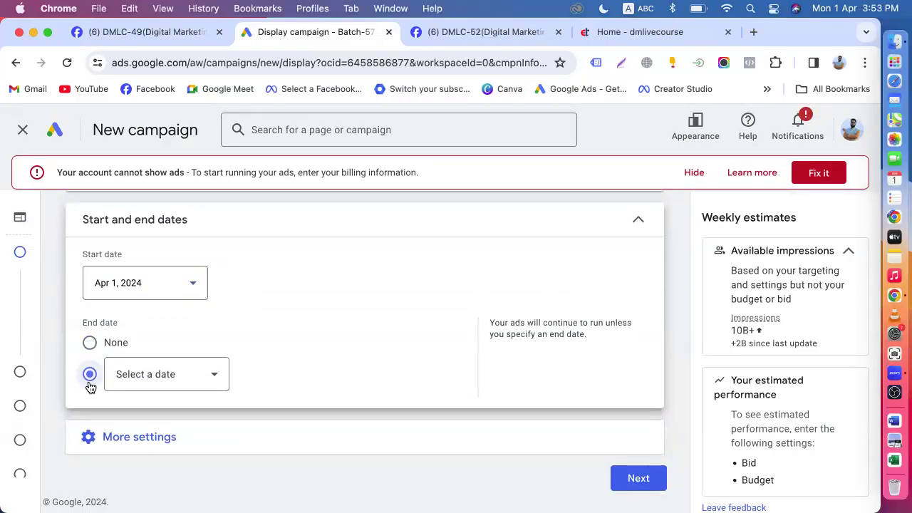
pyautogui.click(181, 376)
pyautogui.click(166, 355)
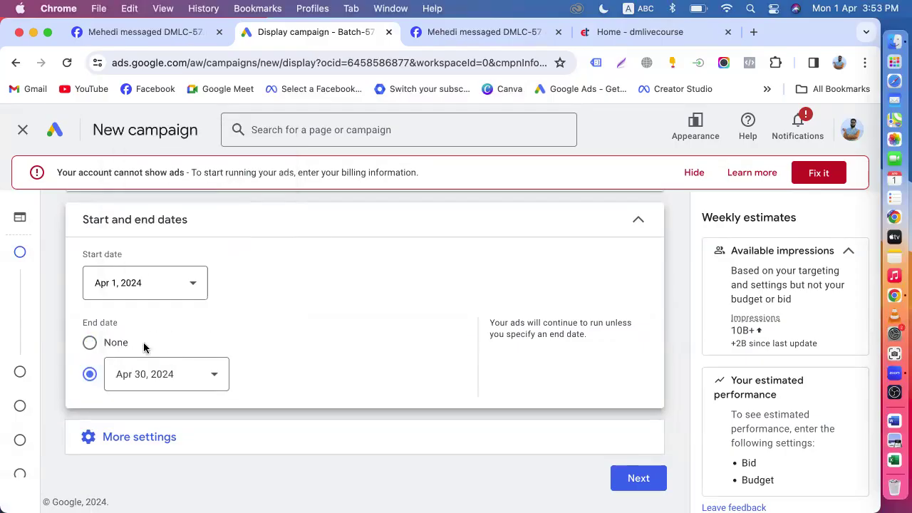
pyautogui.click(130, 283)
pyautogui.click(147, 376)
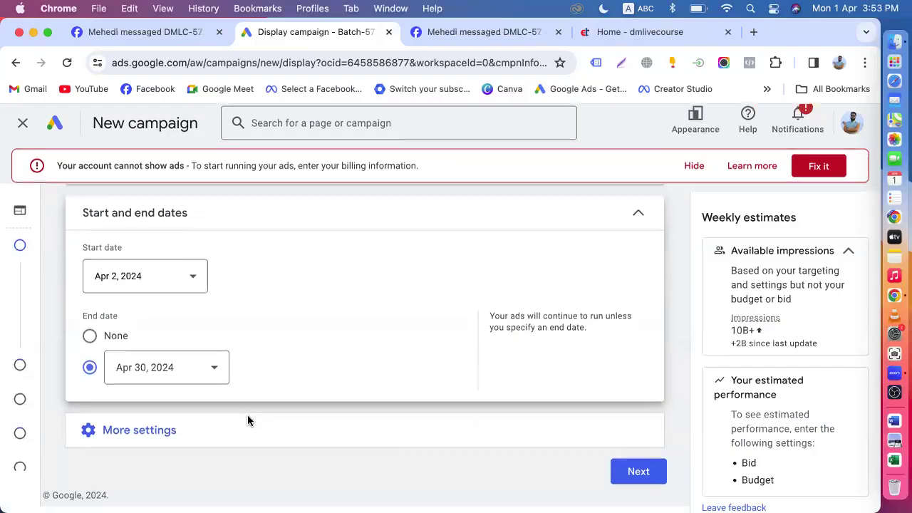
pyautogui.scroll(6, 310, 341)
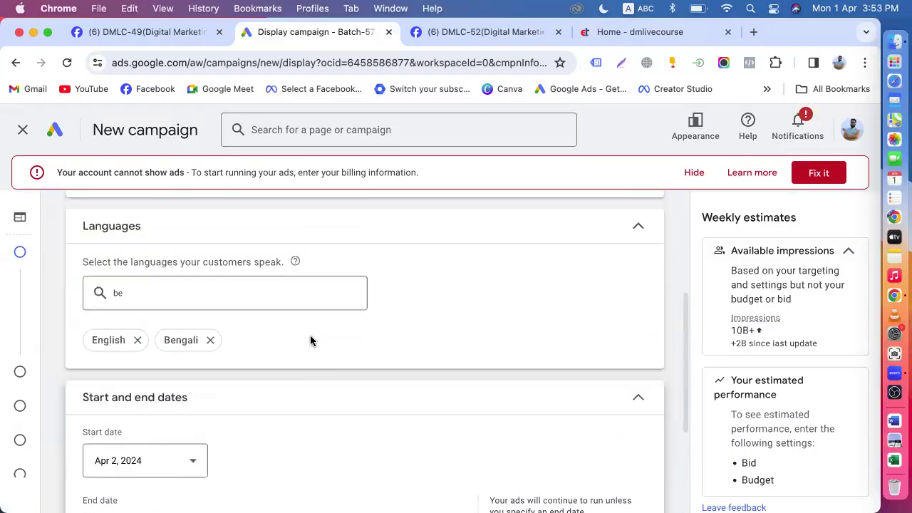
pyautogui.scroll(-6, 310, 341)
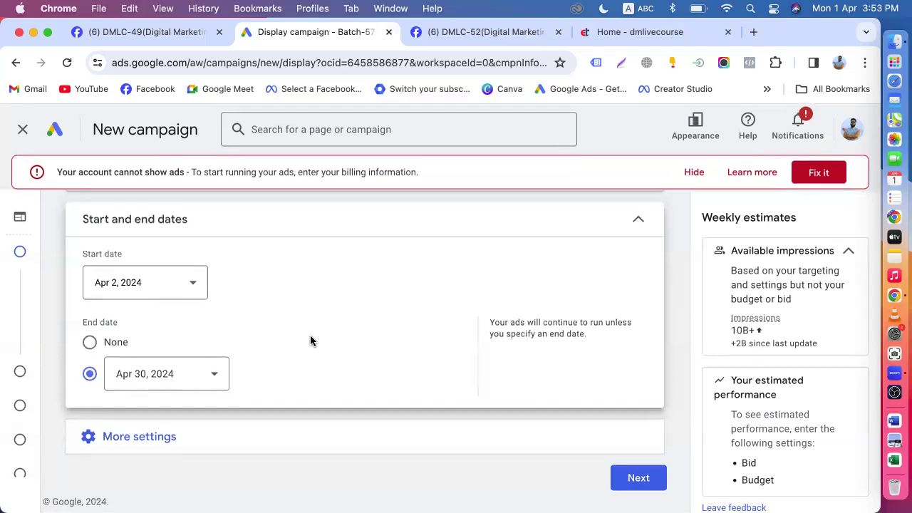
pyautogui.scroll(6, 310, 341)
pyautogui.scroll(-6, 278, 340)
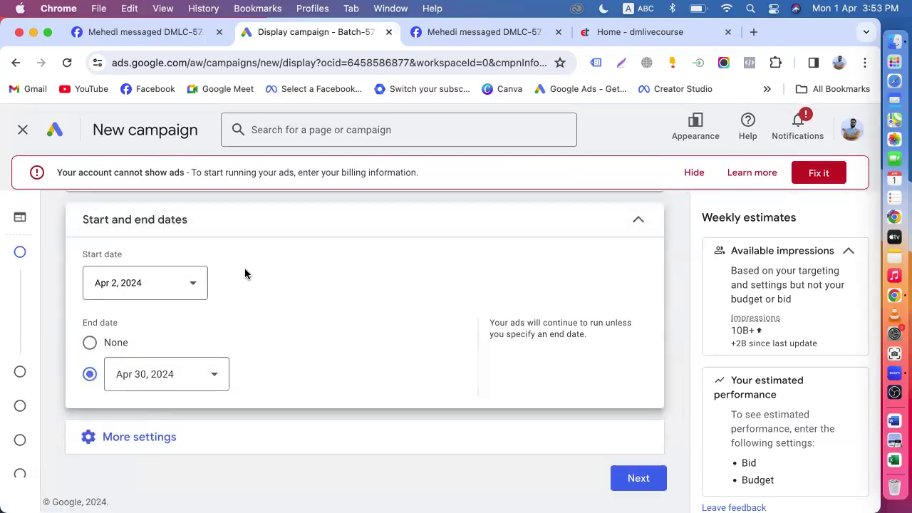
# Exclude sexually suggestive content and sensational and shocking content in the campaign's content exclusions.
pyautogui.click(131, 447)
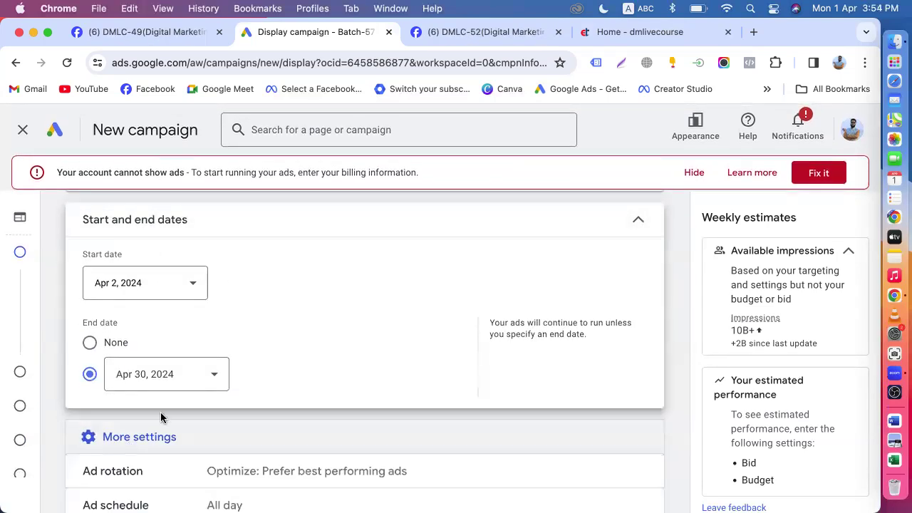
pyautogui.scroll(-4, 190, 416)
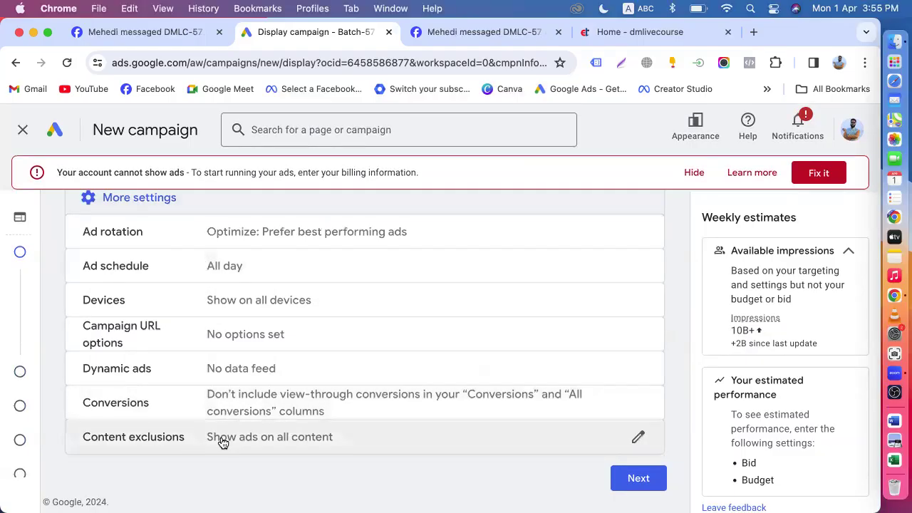
pyautogui.click(222, 442)
pyautogui.scroll(-5, 223, 439)
pyautogui.click(285, 325)
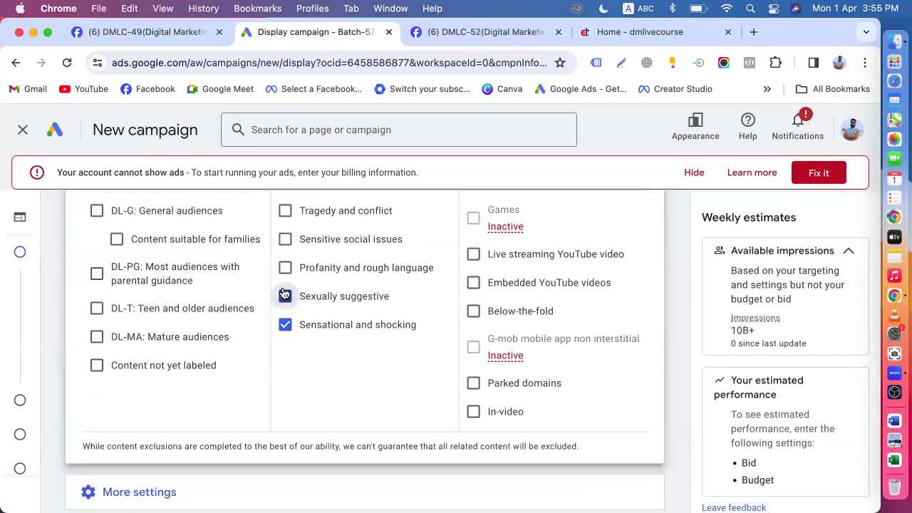
# Review the campaign's location, language, date and content exclusion settings.
pyautogui.scroll(15, 283, 292)
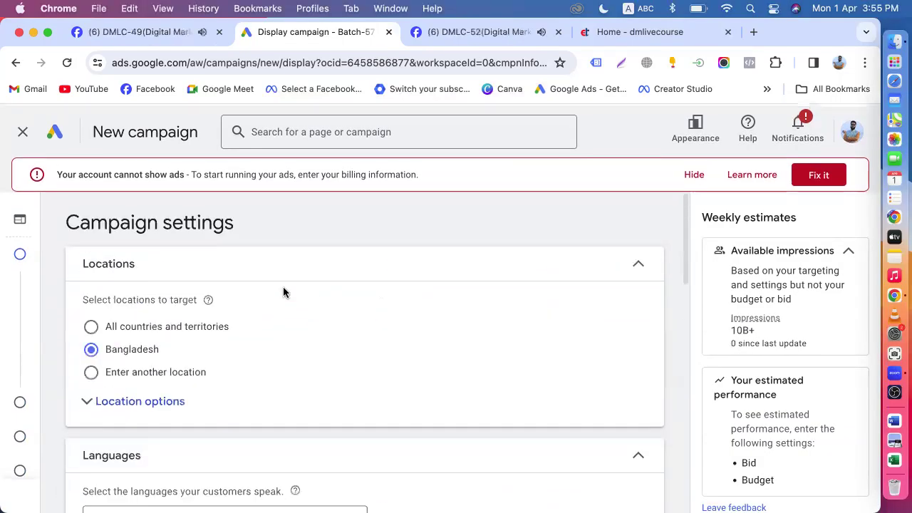
pyautogui.scroll(-15, 191, 347)
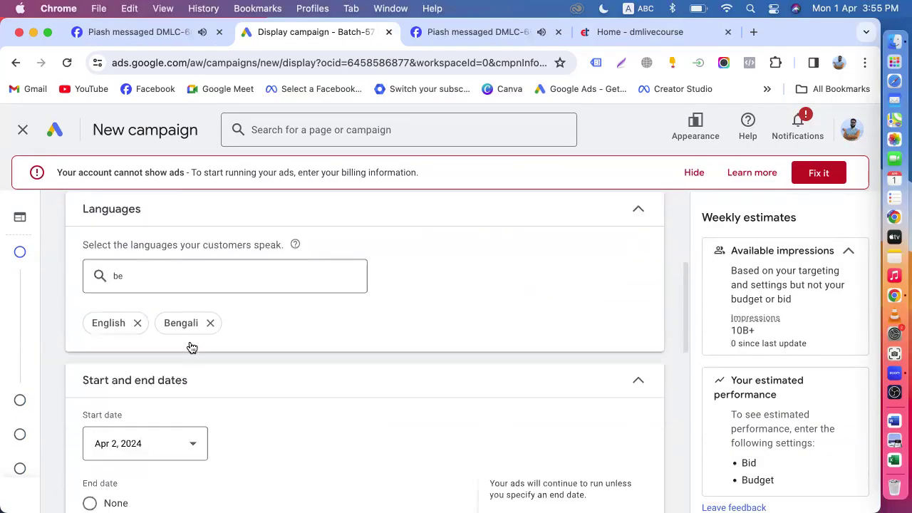
pyautogui.scroll(-2, 228, 317)
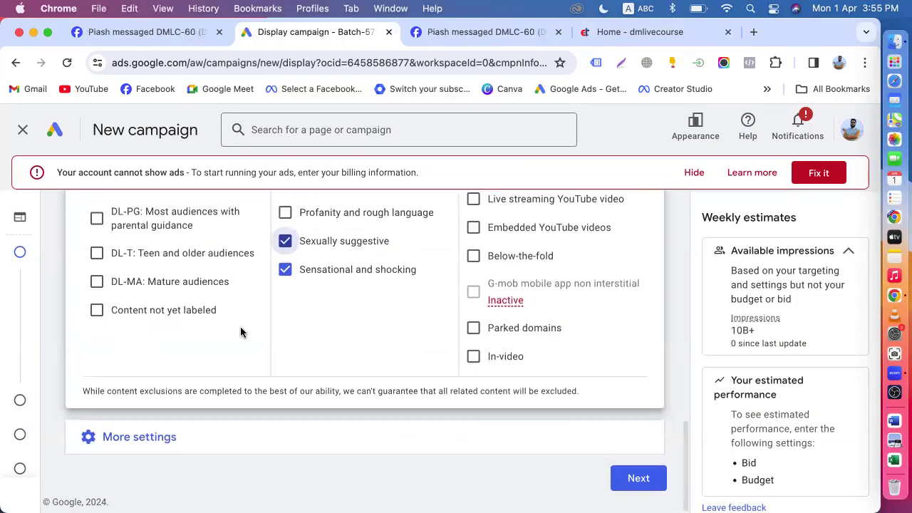
pyautogui.scroll(5, 229, 313)
pyautogui.scroll(1, 242, 292)
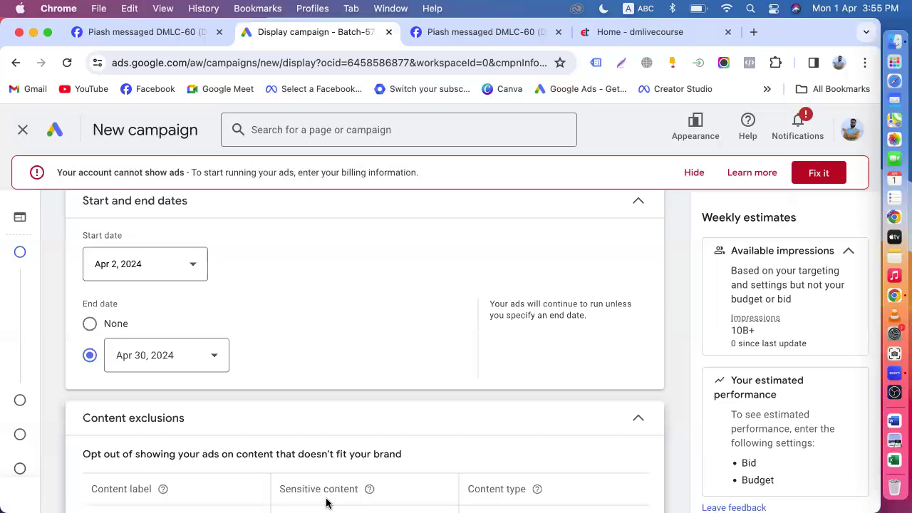
pyautogui.scroll(10, 338, 361)
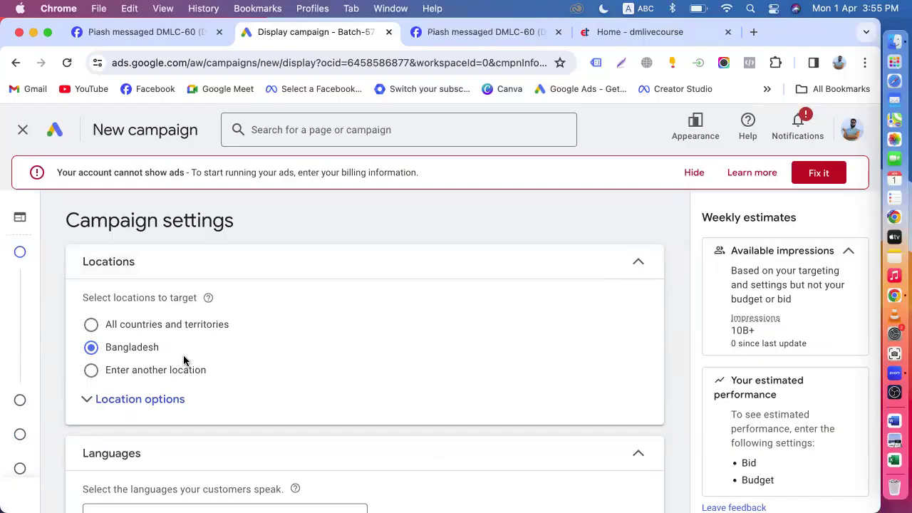
pyautogui.scroll(-10, 184, 360)
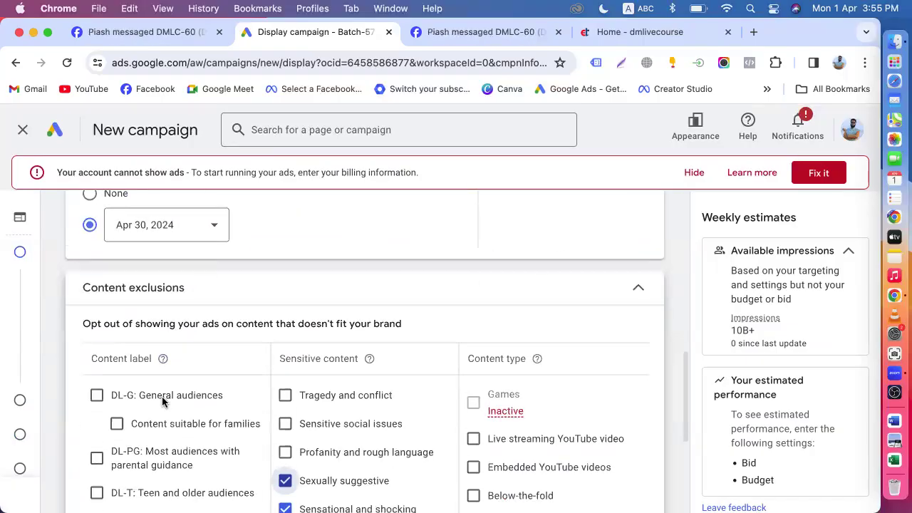
pyautogui.scroll(-1, 100, 341)
pyautogui.scroll(-3, 155, 449)
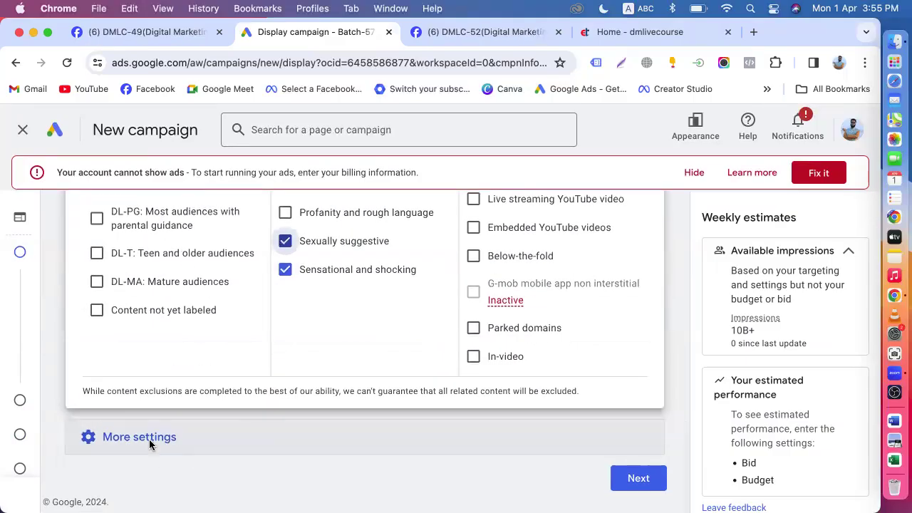
# Check the remaining additional campaign settings and continue to budget and bidding.
pyautogui.click(139, 436)
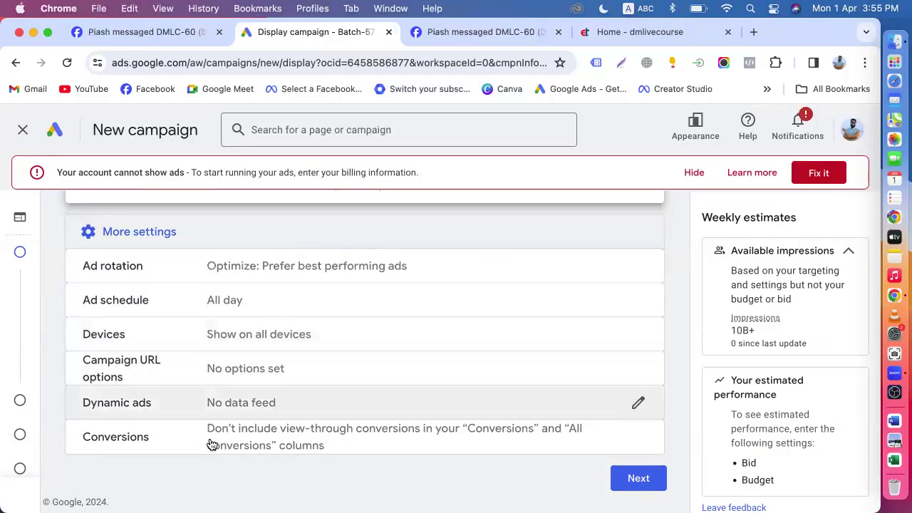
pyautogui.scroll(15, 377, 363)
pyautogui.scroll(-15, 377, 363)
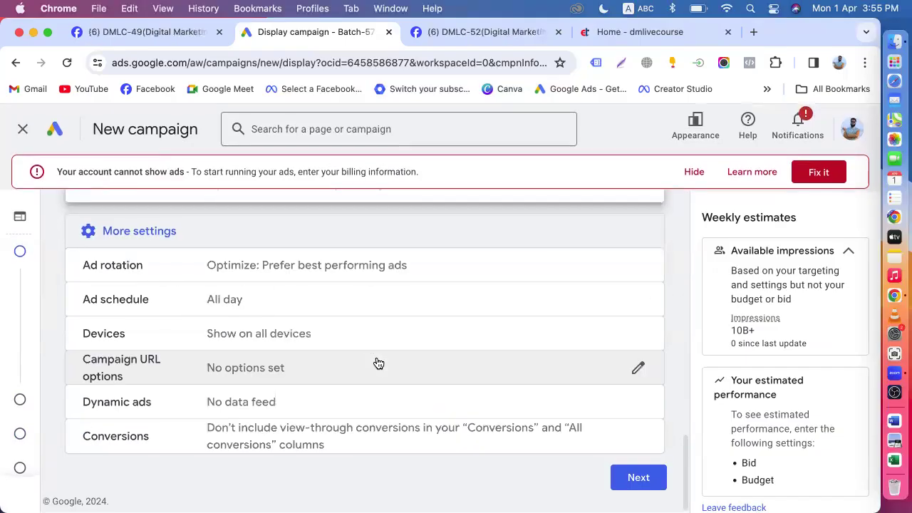
pyautogui.click(647, 486)
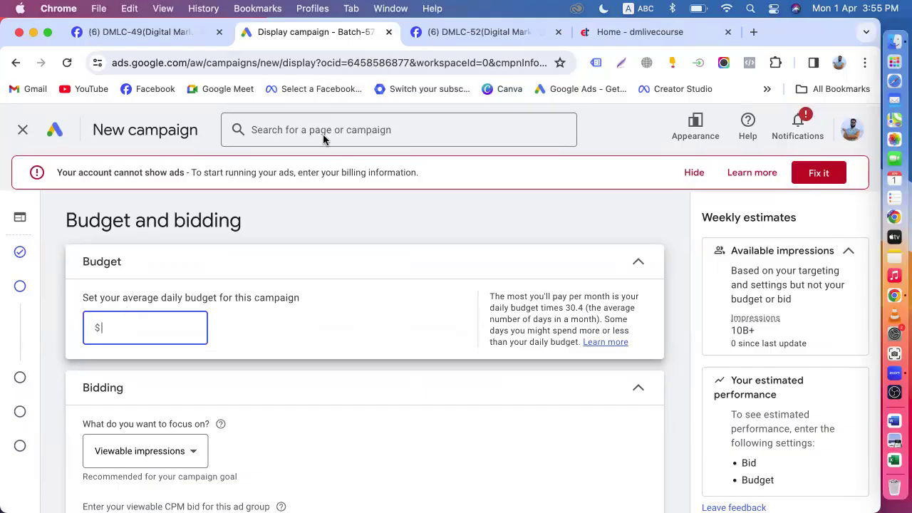
# Look over the dmlivecourse.com home page and set the campaign's average daily budget to $10.
pyautogui.click(621, 33)
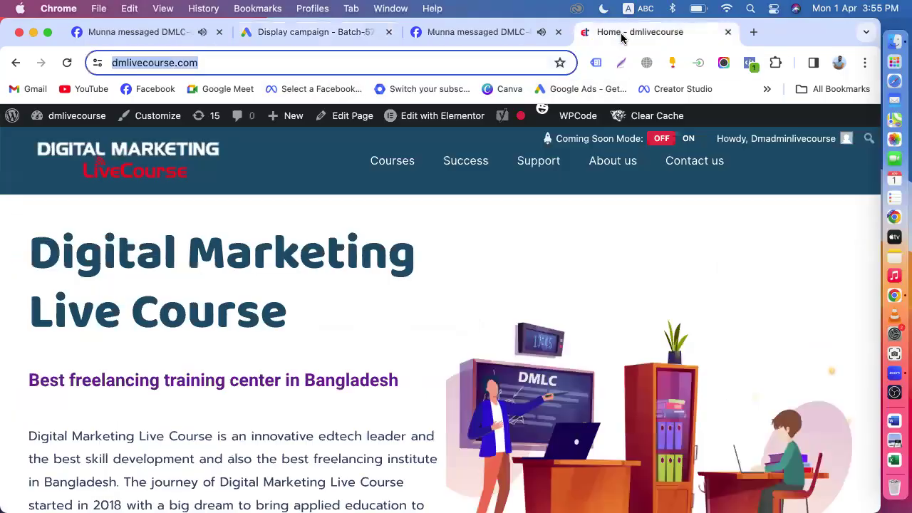
pyautogui.scroll(-6, 478, 295)
pyautogui.scroll(-5, 478, 290)
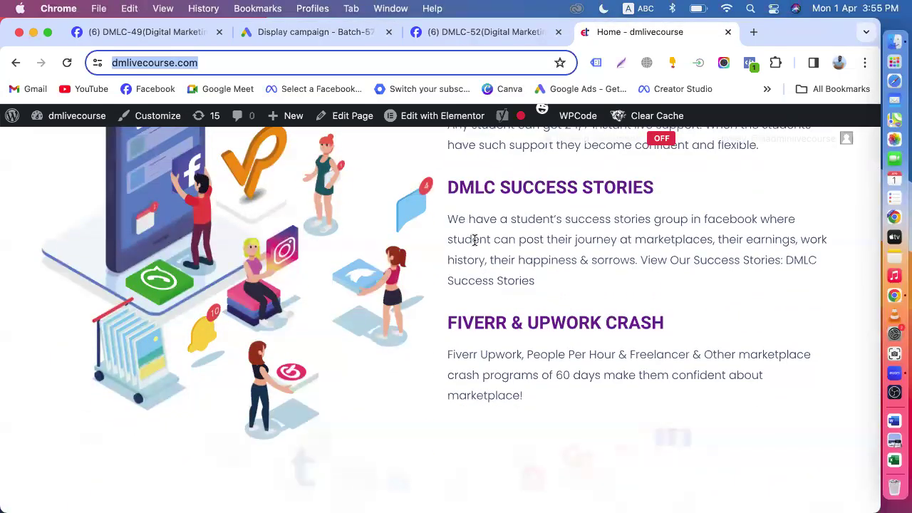
pyautogui.click(307, 40)
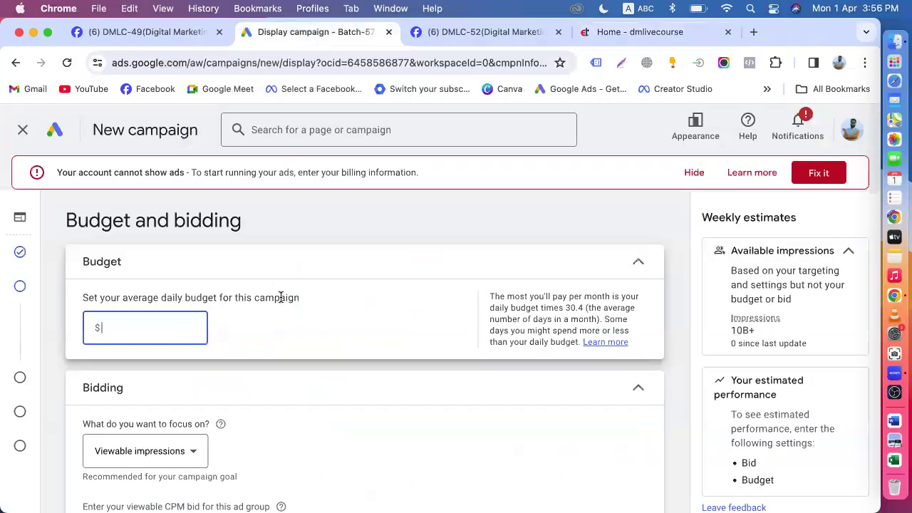
pyautogui.scroll(-2, 280, 299)
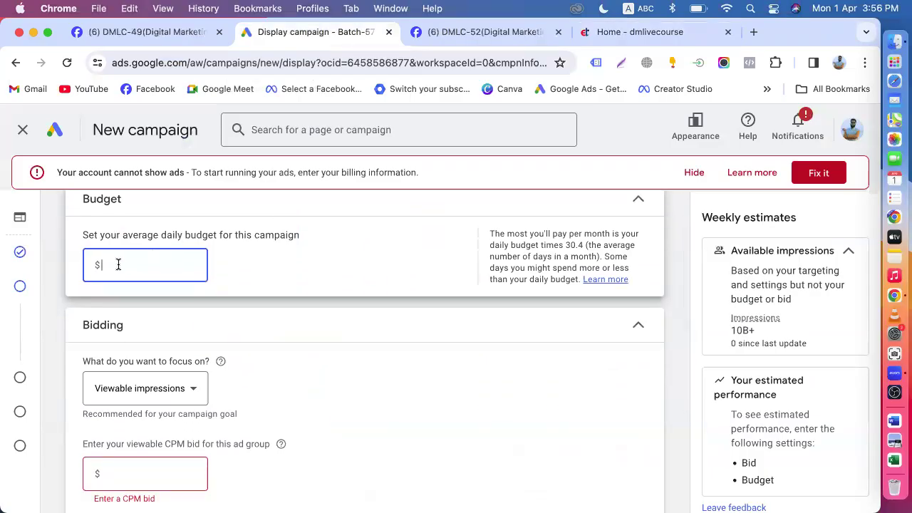
pyautogui.write('10')
pyautogui.press('BackSpace')
pyautogui.write('0')
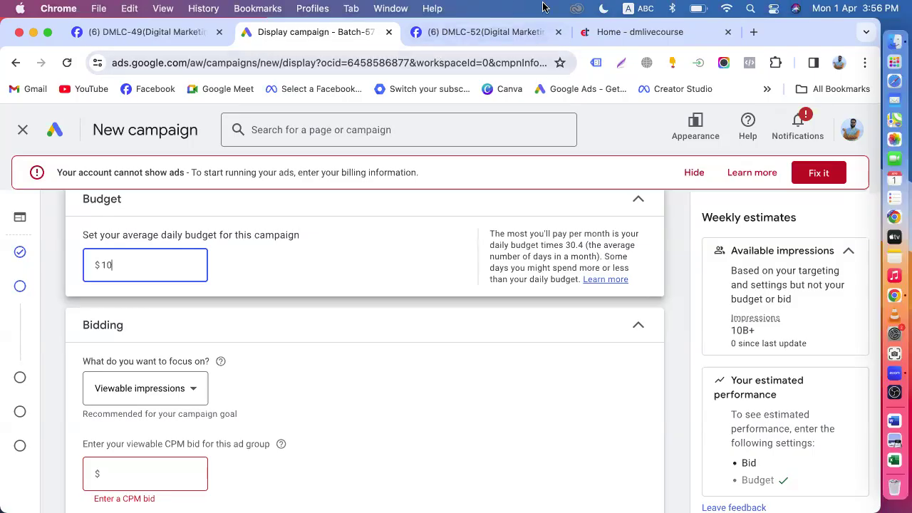
# Examine the mentoring and course description sections of the dmlivecourse.com home page, returning to the campaign's budget settings.
pyautogui.click(596, 33)
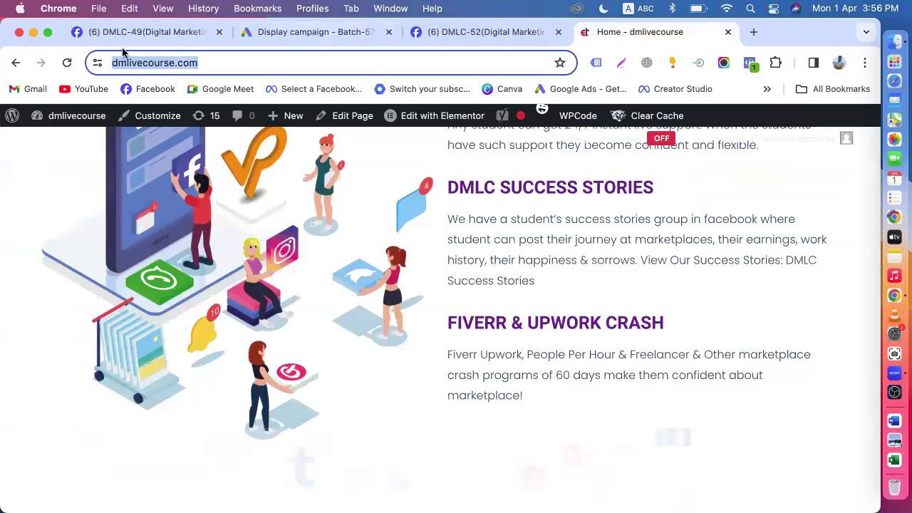
pyautogui.click(290, 32)
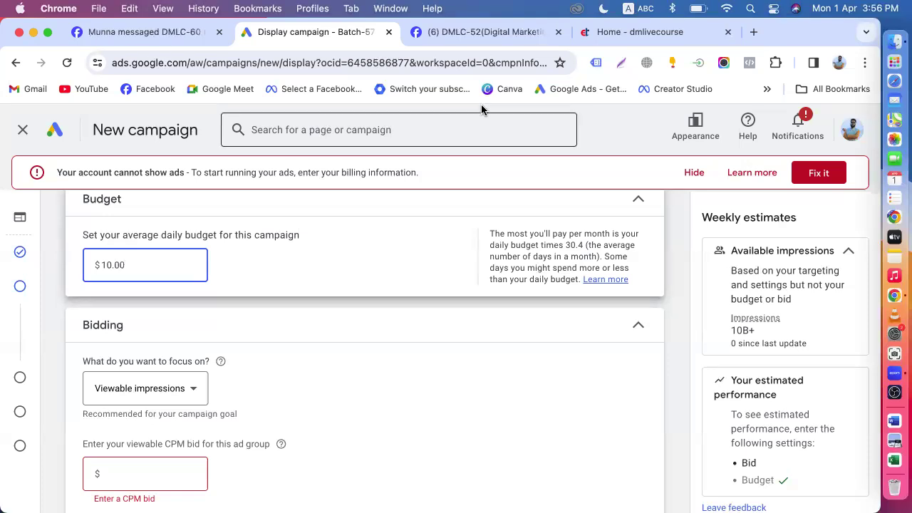
pyautogui.click(654, 32)
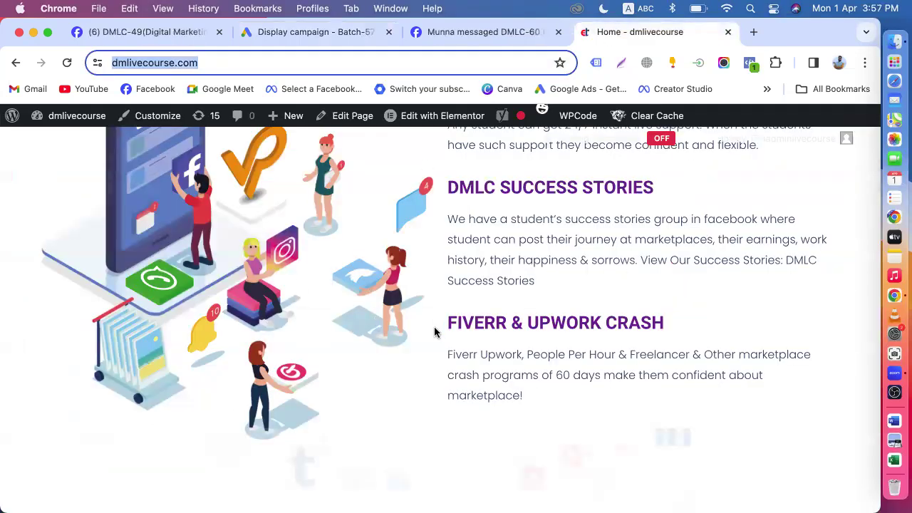
pyautogui.scroll(3, 434, 331)
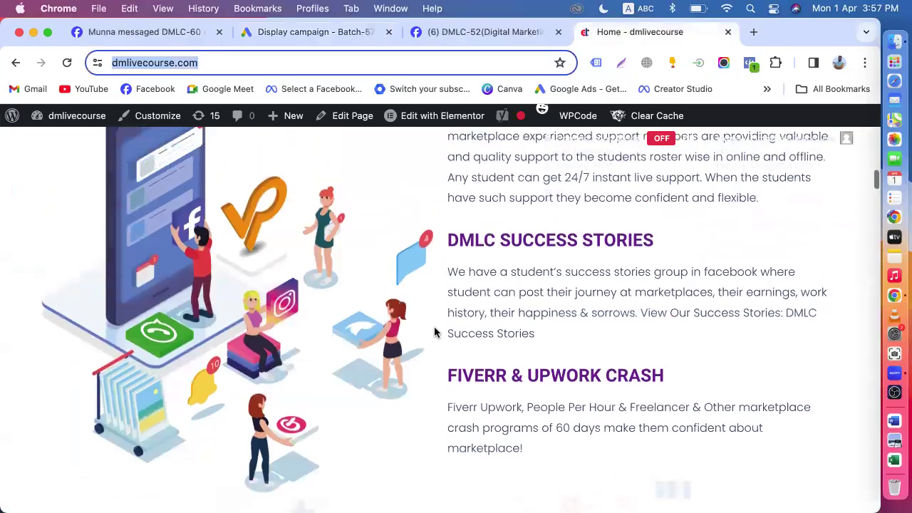
pyautogui.scroll(10, 511, 227)
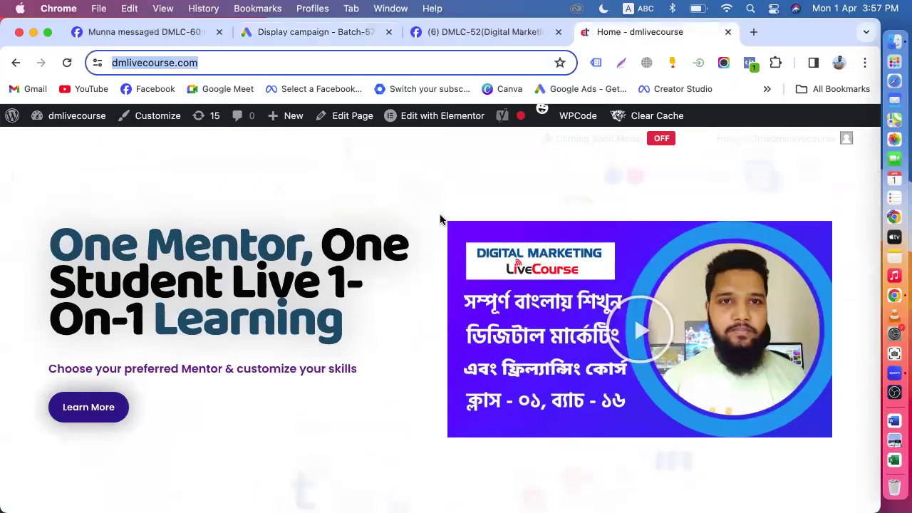
pyautogui.scroll(-5, 439, 214)
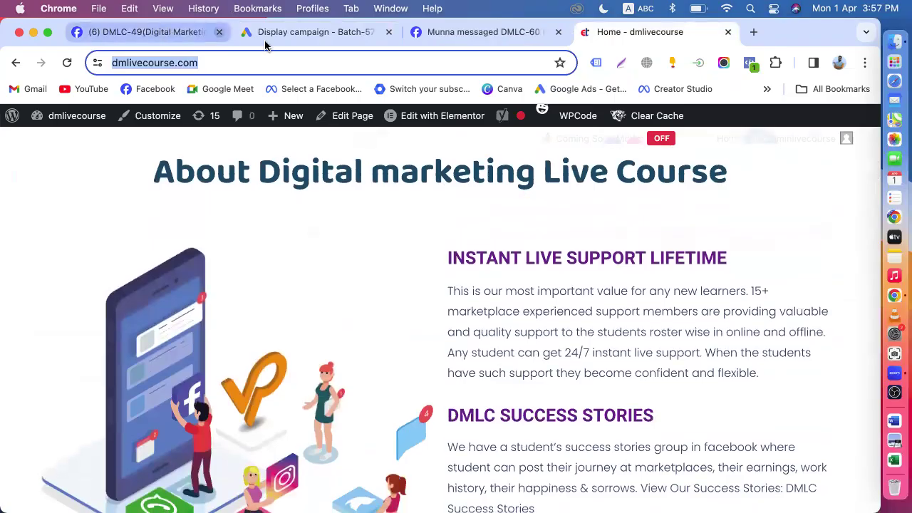
pyautogui.click(279, 39)
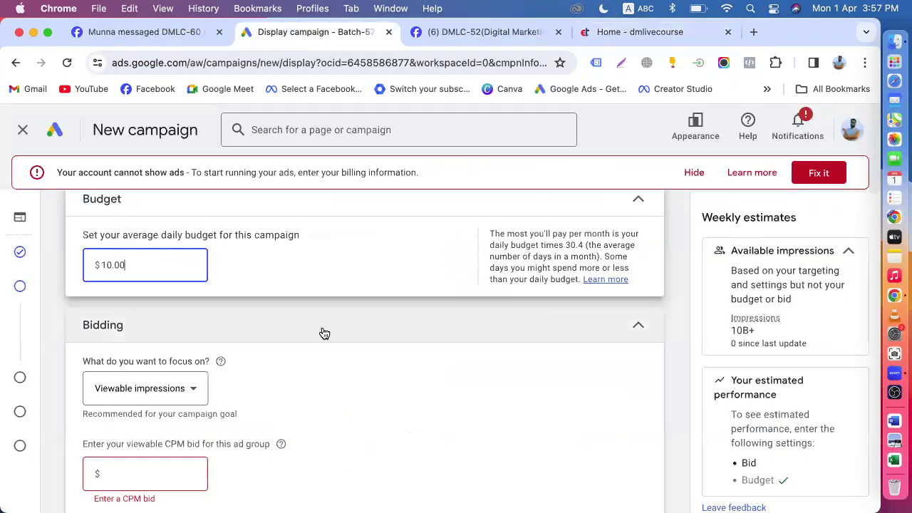
# Switch the campaign's bidding to direct bid strategy selection and choose Viewable CPM.
pyautogui.moveTo(128, 260); pyautogui.dragTo(93, 265)
pyautogui.click(61, 345)
pyautogui.scroll(-2, 61, 345)
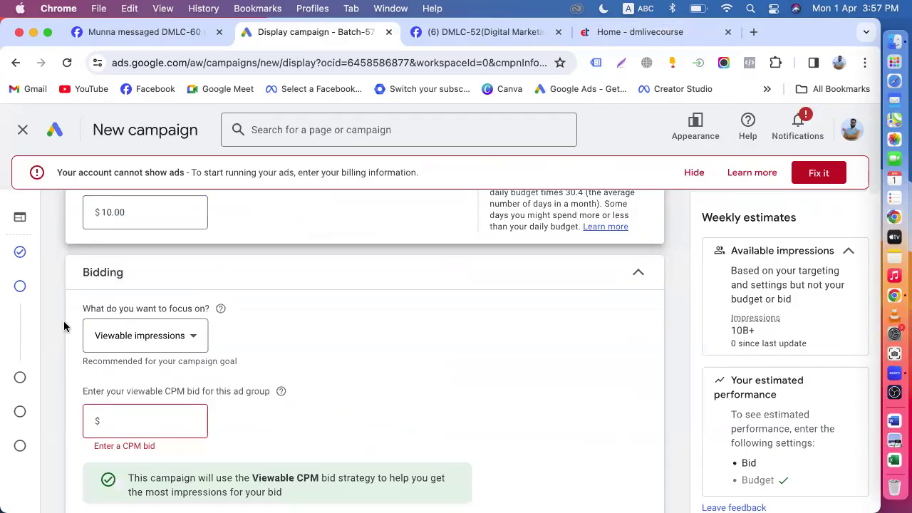
pyautogui.scroll(-3, 64, 326)
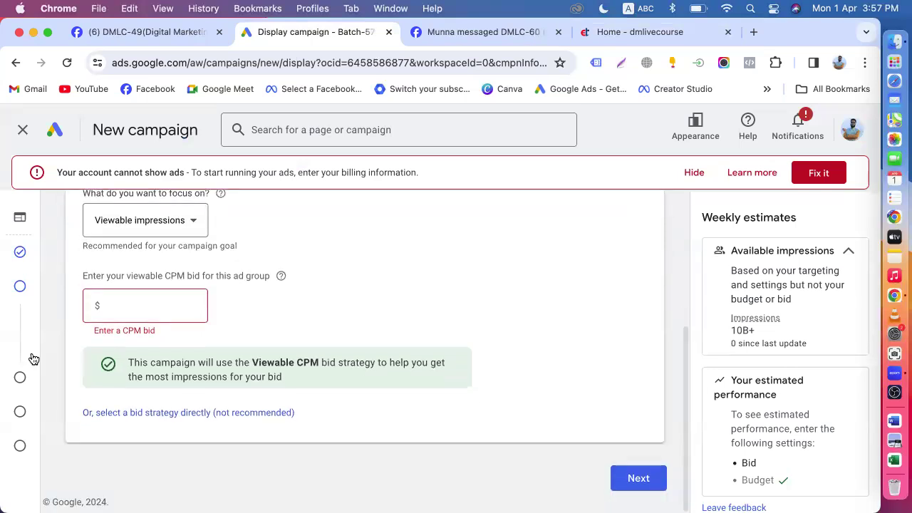
pyautogui.moveTo(77, 351)
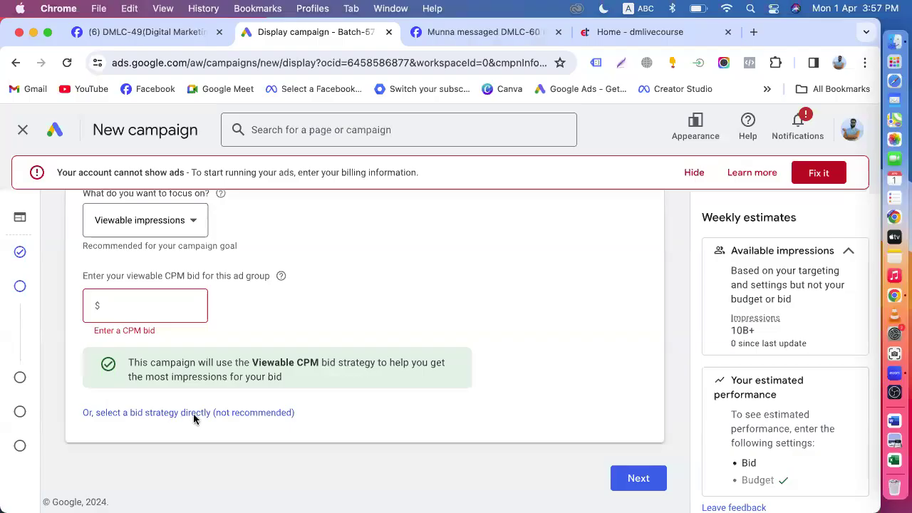
pyautogui.click(193, 413)
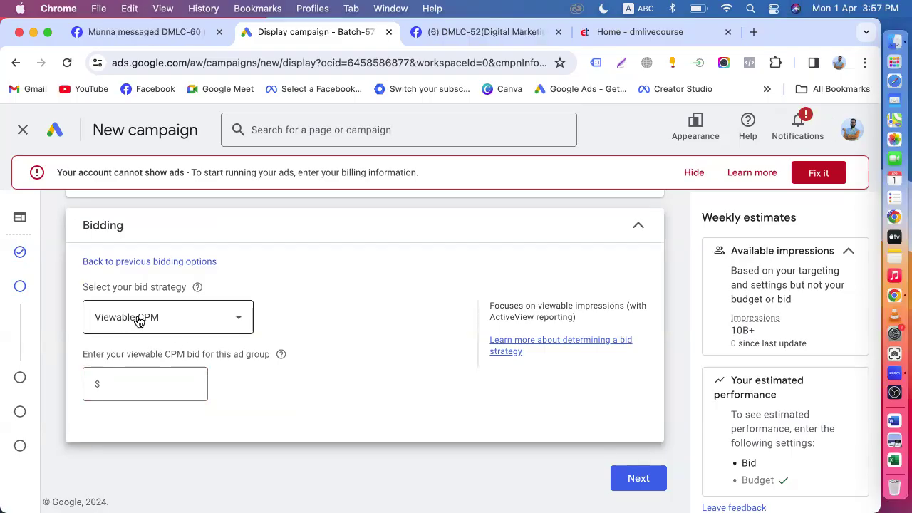
pyautogui.click(171, 324)
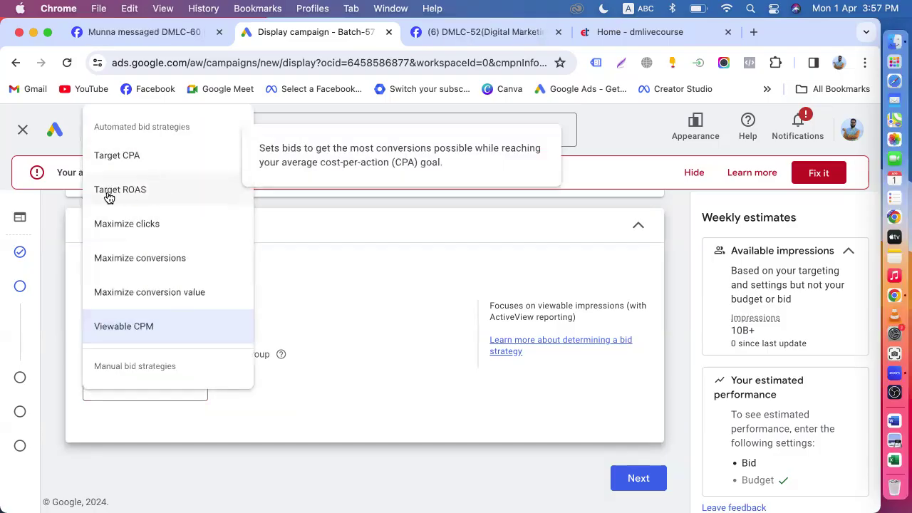
pyautogui.click(146, 328)
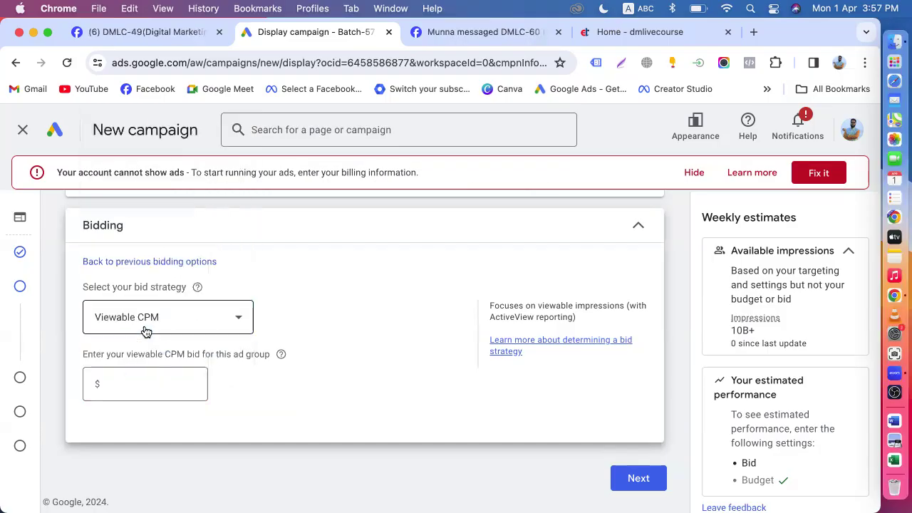
# Switch to the Notes app and search the notes for "goole ads b".
pyautogui.click(894, 256)
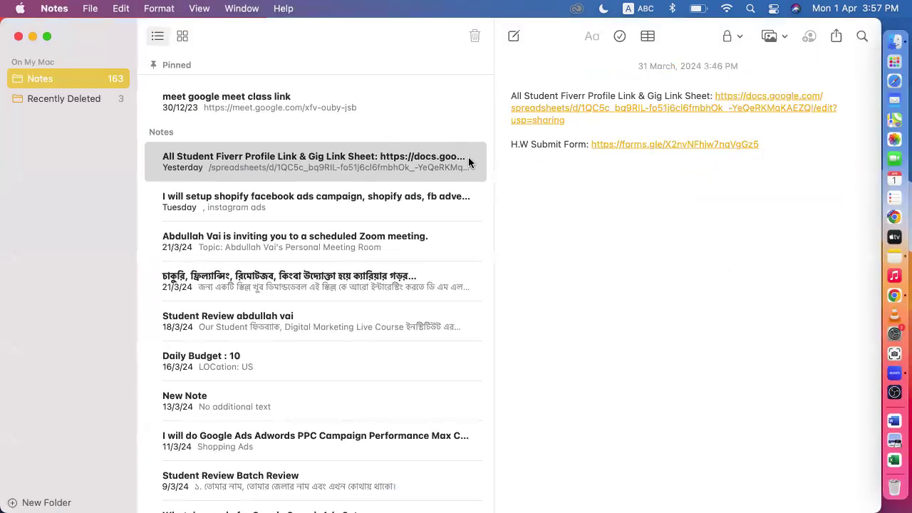
pyautogui.click(861, 36)
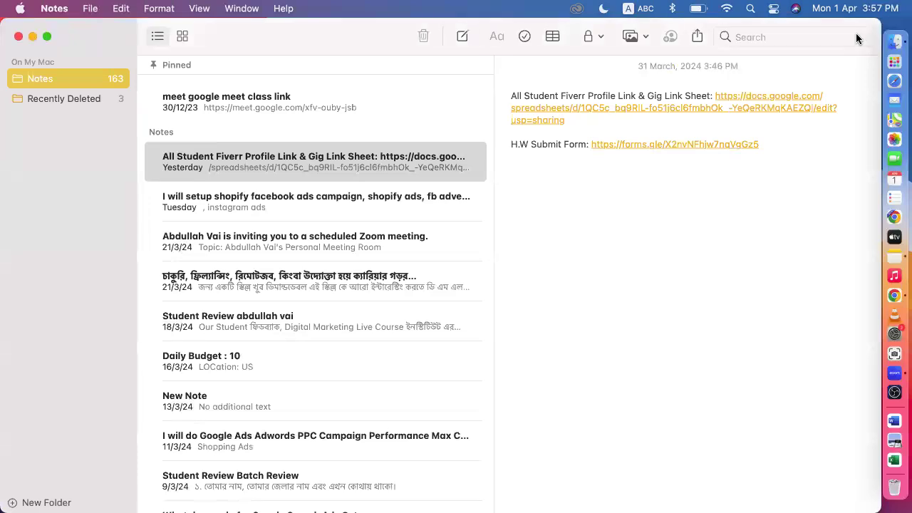
pyautogui.click(783, 38)
pyautogui.write('goole ads b')
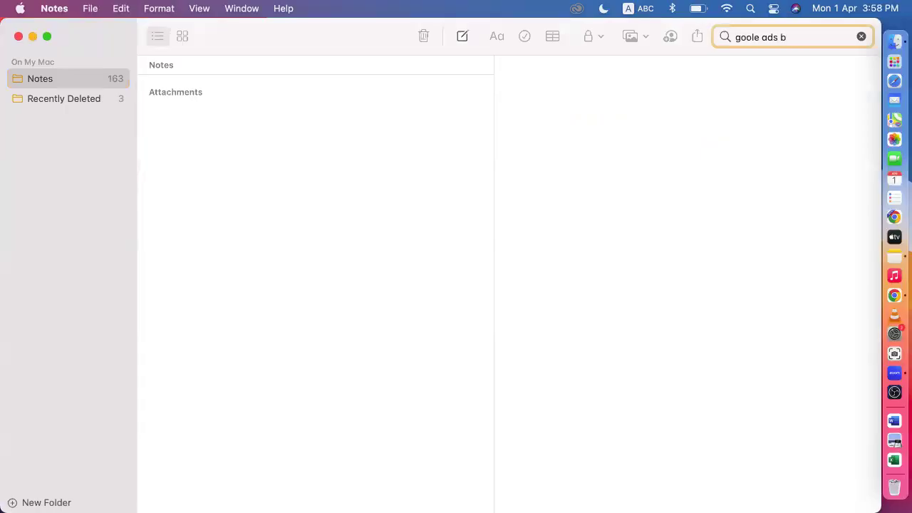
# Clear the notes search and look through the full notes list for the Google Ads bidding note.
pyautogui.press('BackSpace')
pyautogui.press('BackSpace')
pyautogui.press('BackSpace')
pyautogui.press('BackSpace')
pyautogui.press('BackSpace')
pyautogui.press('BackSpace')
pyautogui.press('BackSpace')
pyautogui.press('BackSpace')
pyautogui.press('BackSpace')
pyautogui.press('BackSpace')
pyautogui.press('BackSpace')
pyautogui.scroll(-10, 345, 344)
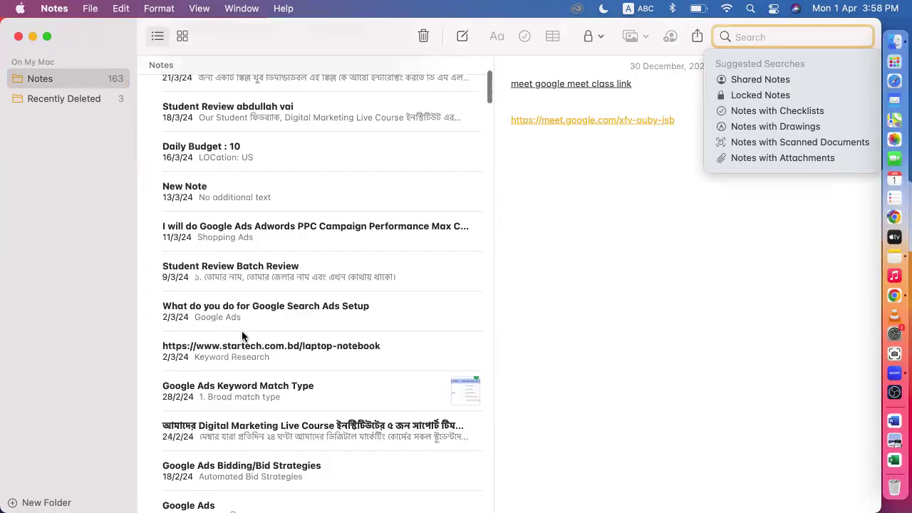
pyautogui.scroll(-5, 305, 371)
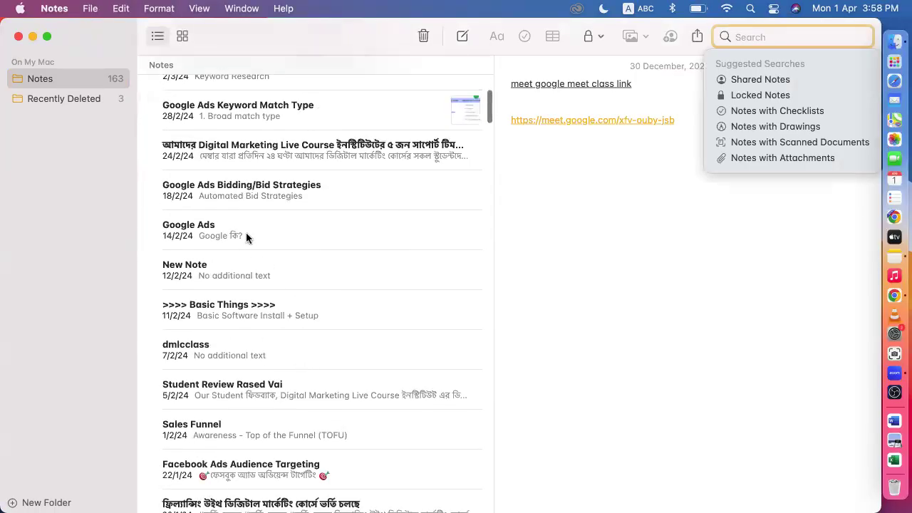
pyautogui.scroll(-5, 256, 390)
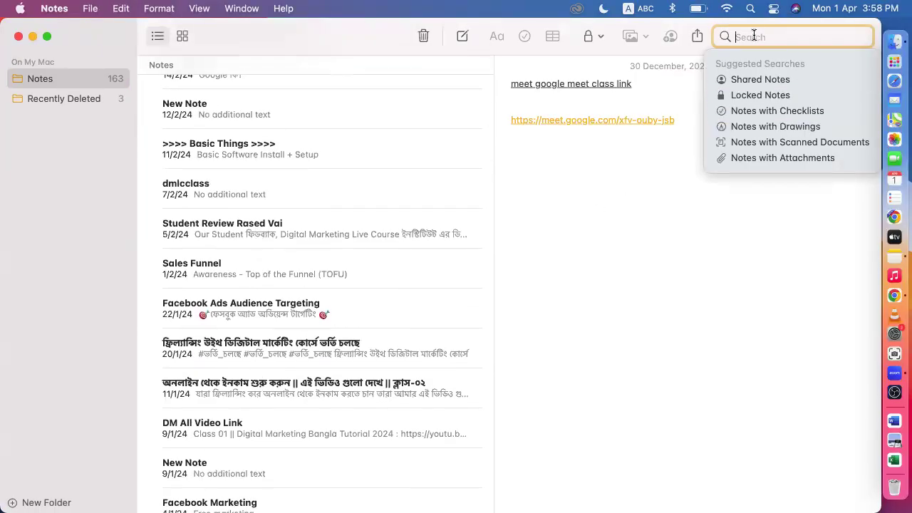
# Search the notes for "bid", review the Viewable CPM line in the Google Ads Bidding/Bid Strategies note, and close Notes.
pyautogui.write('bid')
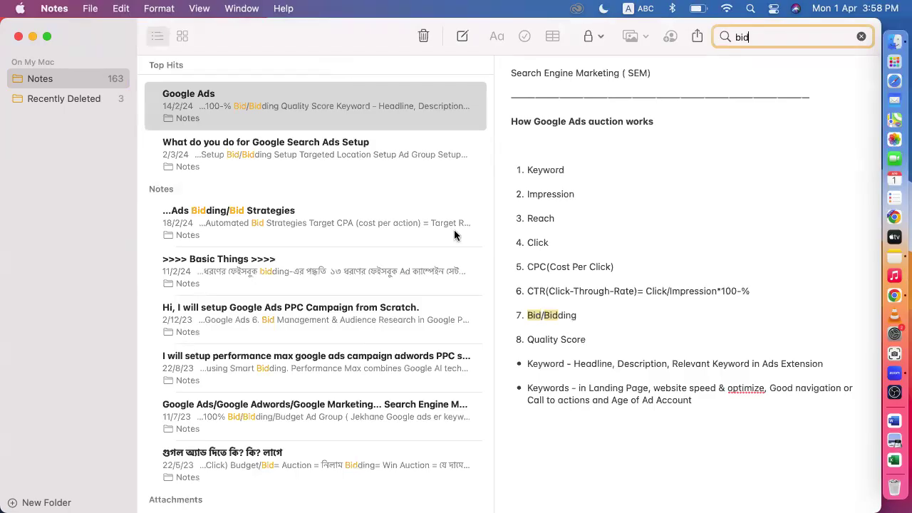
pyautogui.click(371, 217)
pyautogui.moveTo(514, 225); pyautogui.dragTo(647, 223)
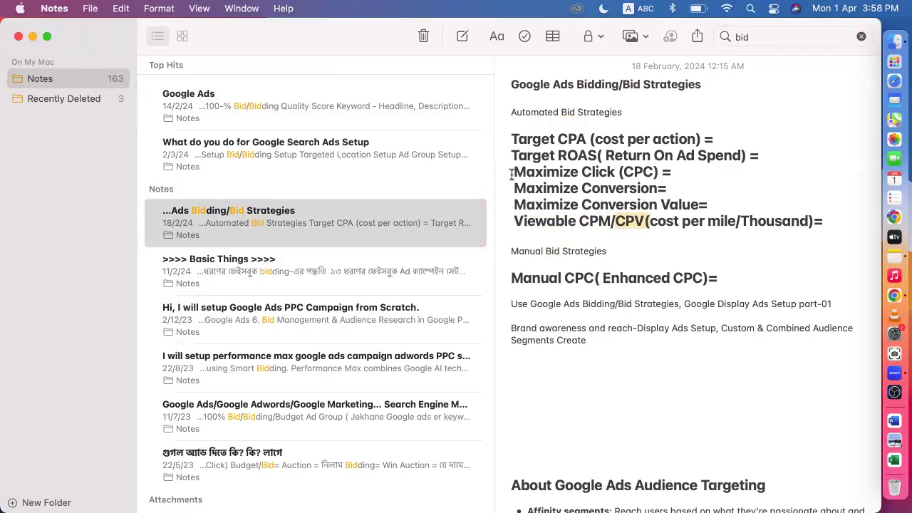
pyautogui.moveTo(513, 221); pyautogui.dragTo(703, 221)
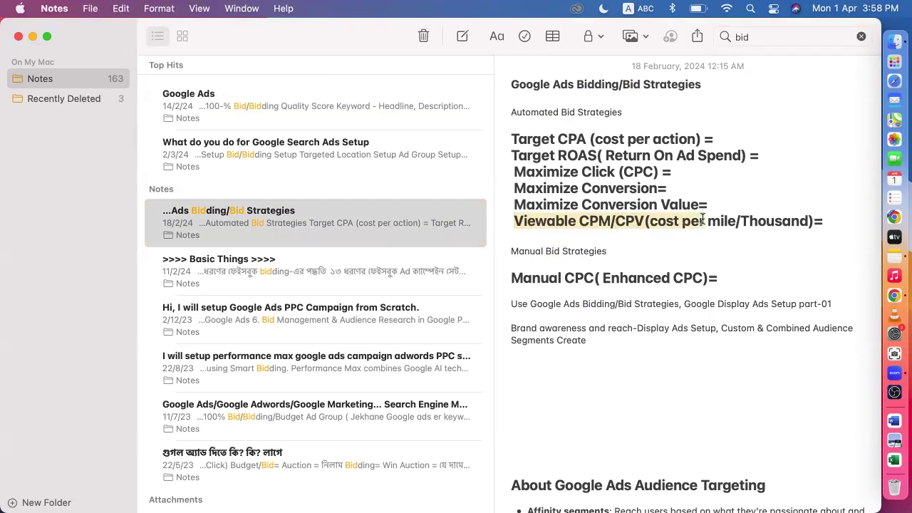
pyautogui.click(18, 37)
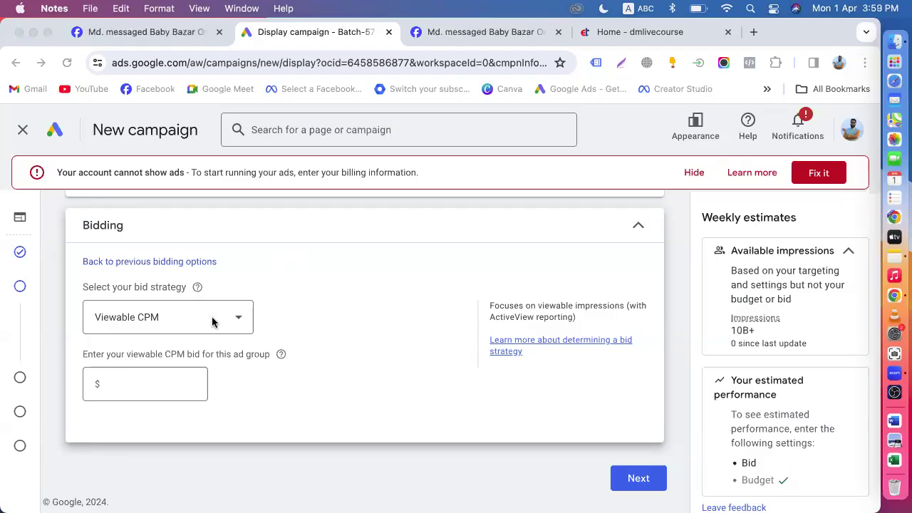
# Try to continue to targeting without a viewable CPM bid, returning to the budget and bidding settings.
pyautogui.click(116, 407)
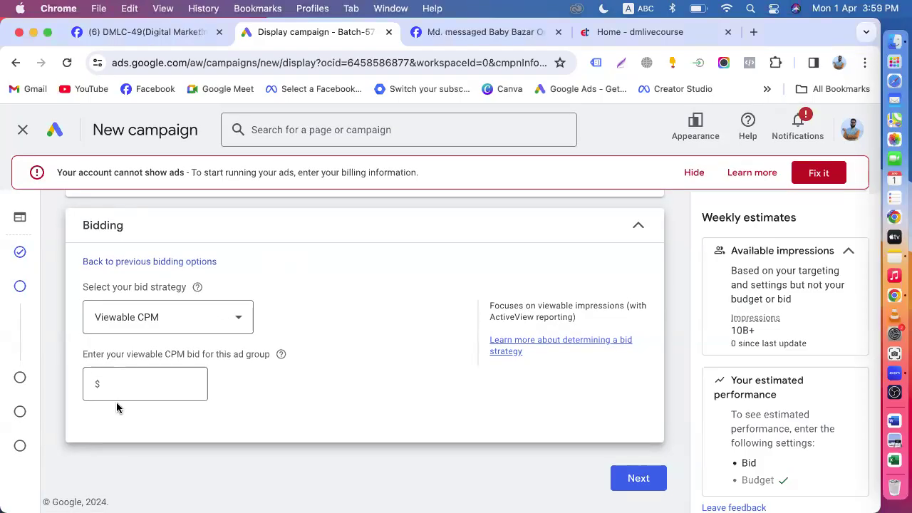
pyautogui.moveTo(281, 356)
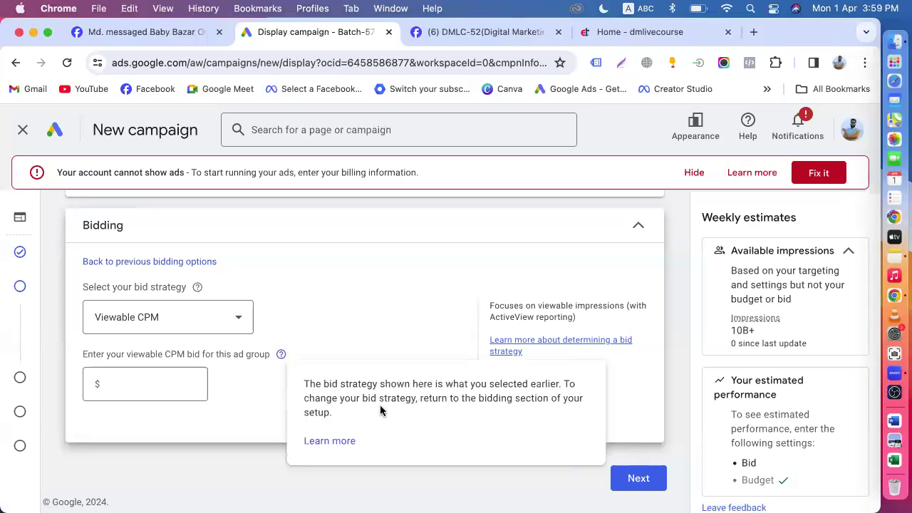
pyautogui.click(127, 383)
pyautogui.scroll(-1, 123, 383)
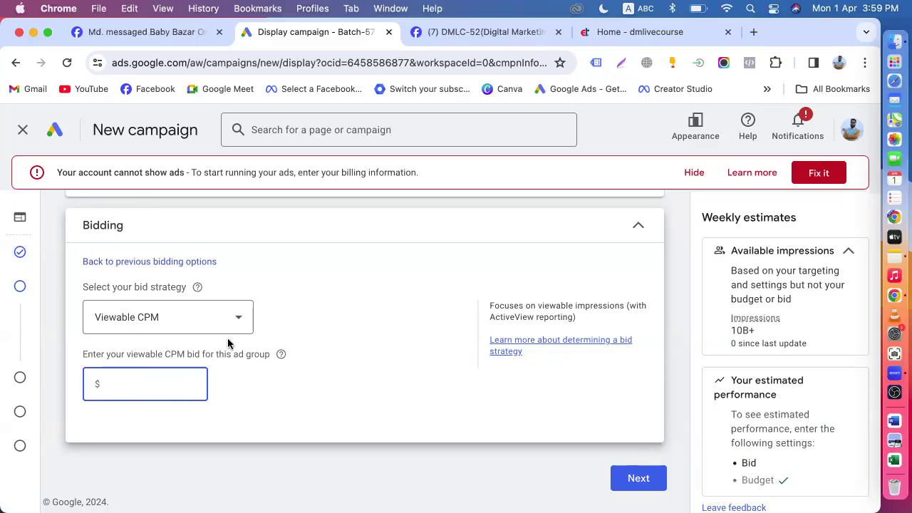
pyautogui.click(634, 481)
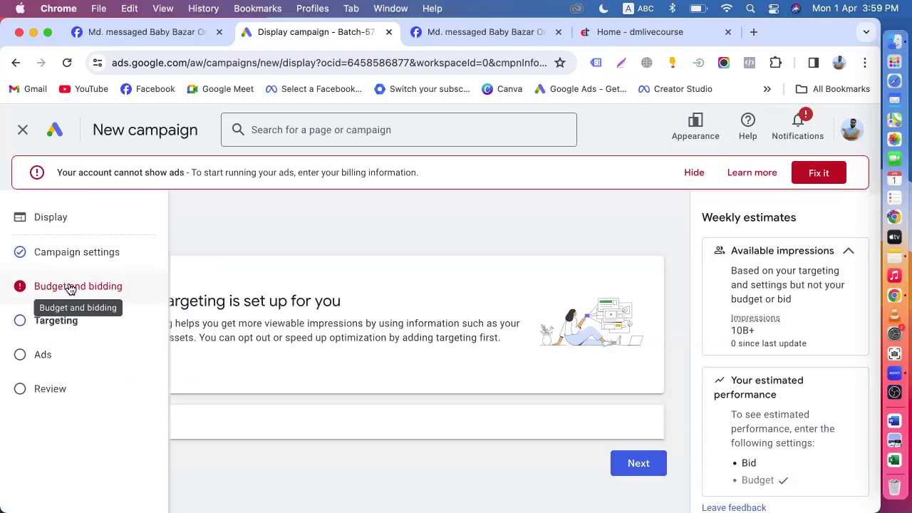
pyautogui.click(69, 289)
pyautogui.scroll(-3, 333, 432)
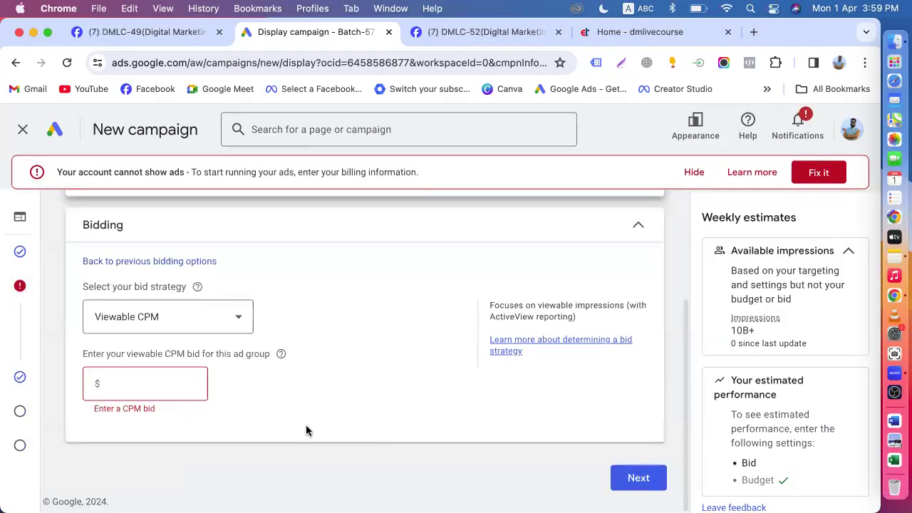
# Set the ad group's viewable CPM bid to $0.10 and continue to the targeting stage.
pyautogui.click(149, 380)
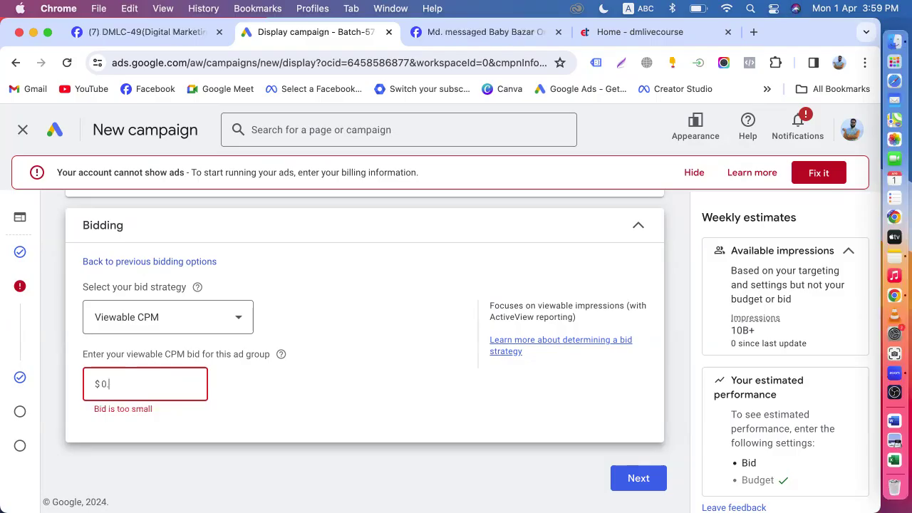
pyautogui.write('05')
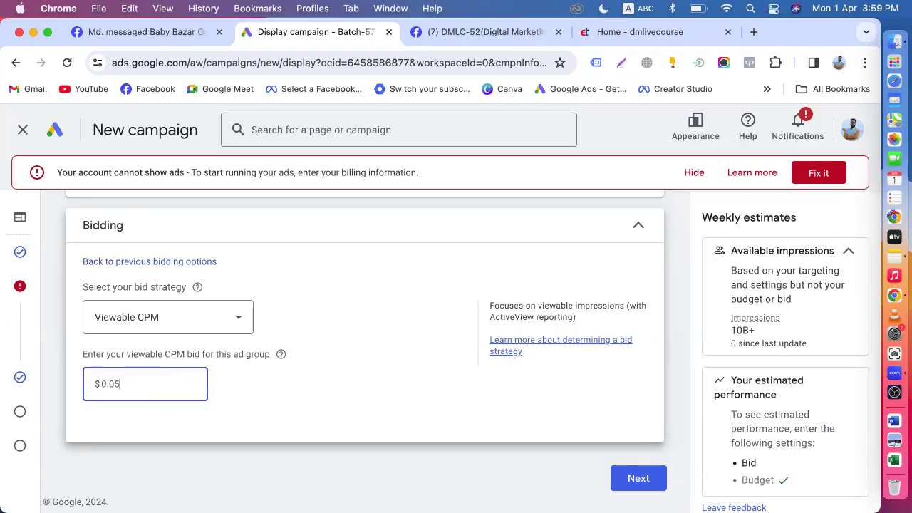
pyautogui.press('BackSpace')
pyautogui.press('BackSpace')
pyautogui.press('BackSpace')
pyautogui.press('BackSpace')
pyautogui.write('0.10')
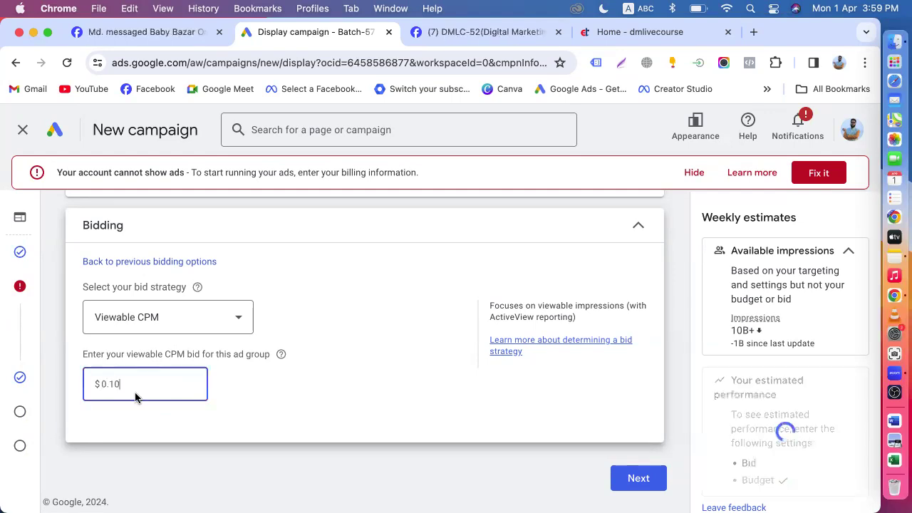
pyautogui.click(140, 466)
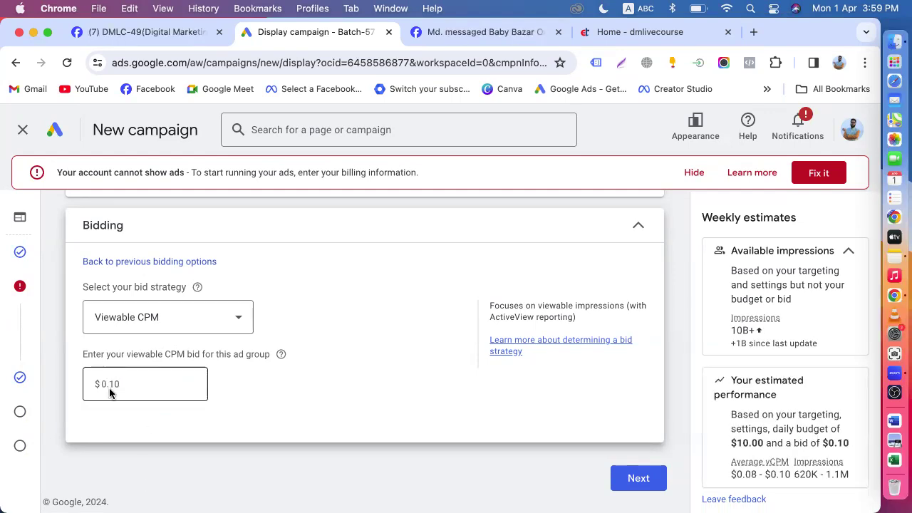
pyautogui.moveTo(111, 383); pyautogui.dragTo(121, 382)
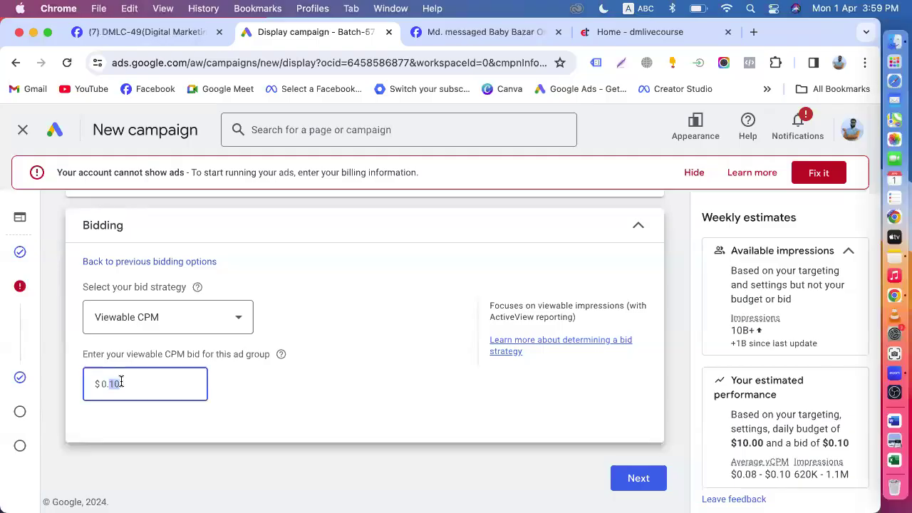
pyautogui.click(156, 464)
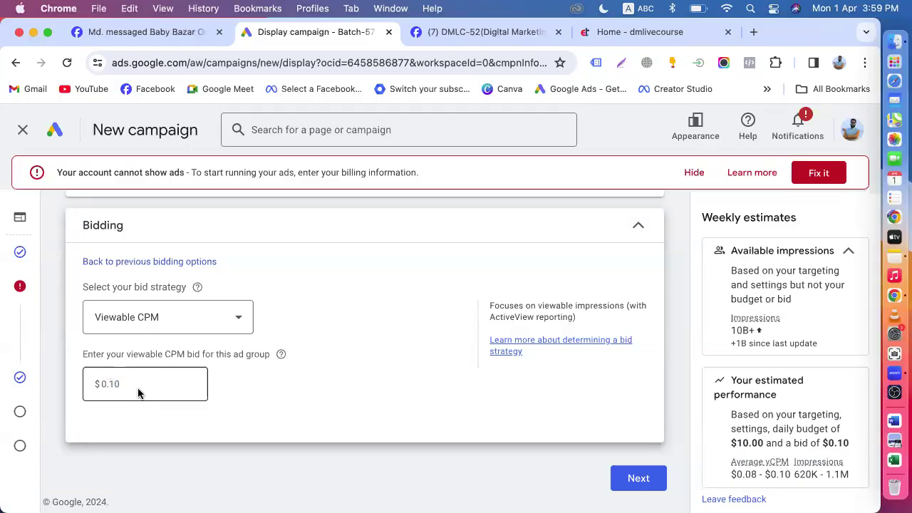
pyautogui.click(623, 478)
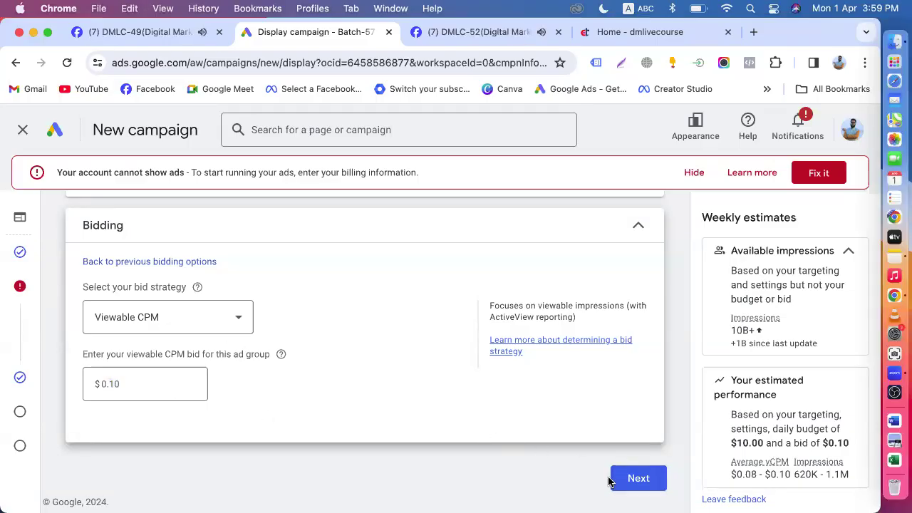
pyautogui.click(610, 481)
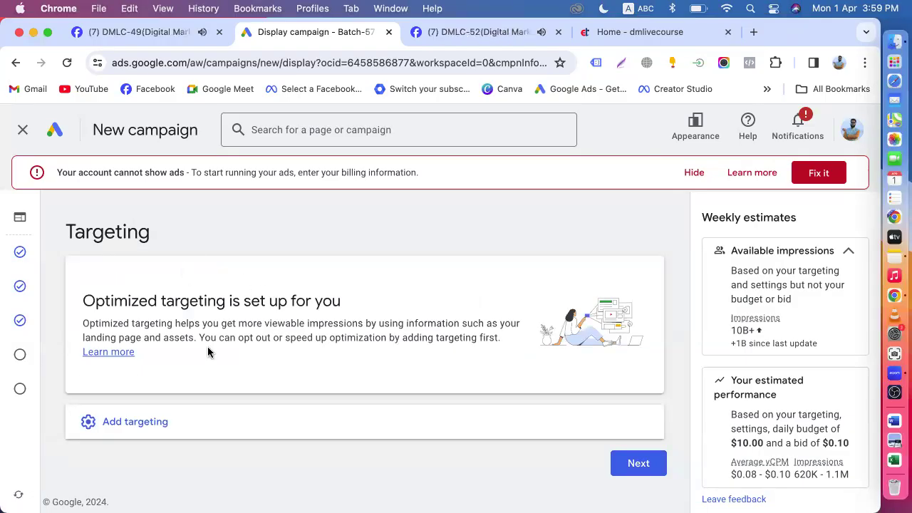
# Add audience segment targeting to the campaign and search the segments for "digital marketing".
pyautogui.click(153, 427)
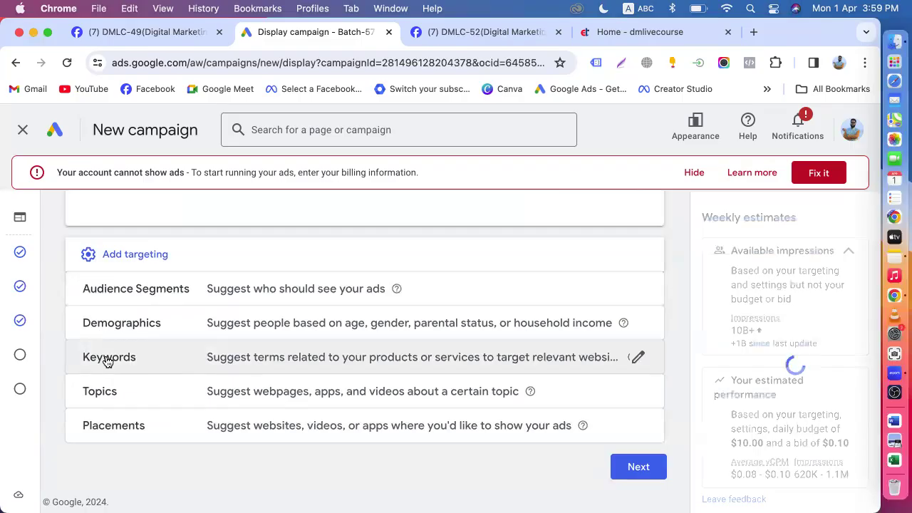
pyautogui.click(256, 294)
pyautogui.click(171, 446)
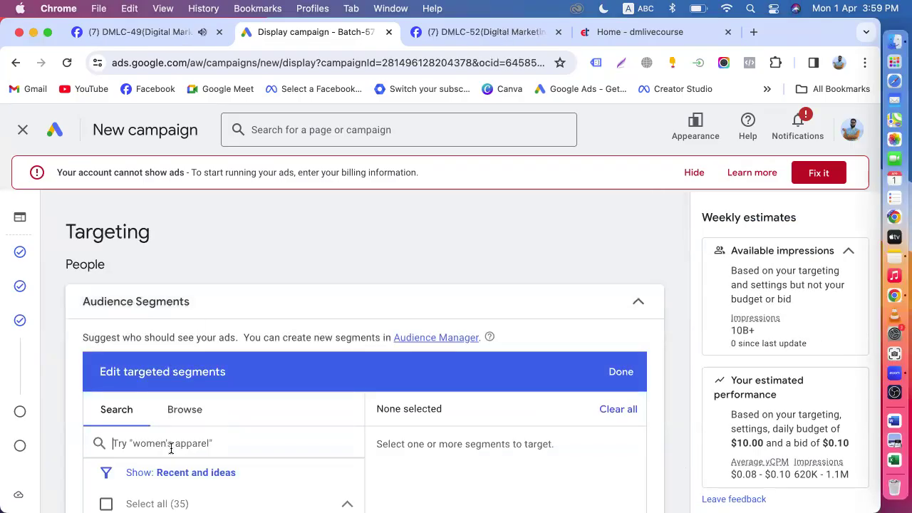
pyautogui.write('digital')
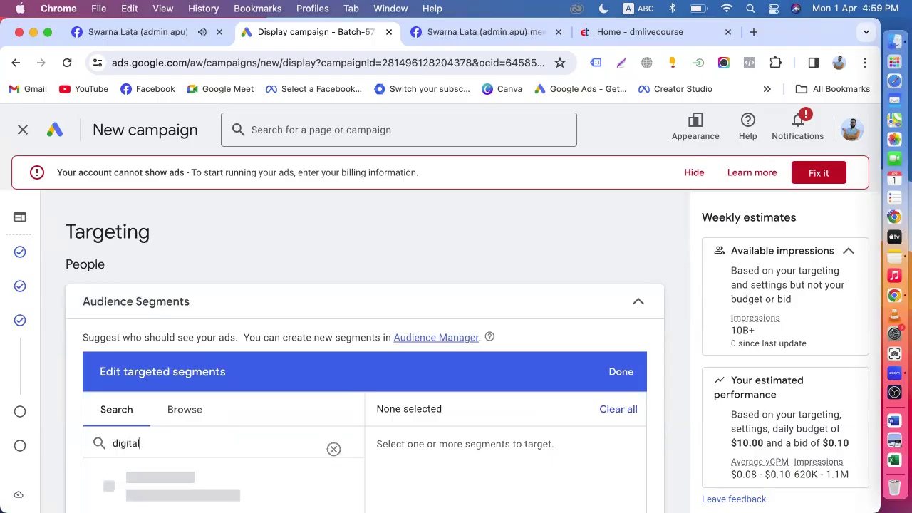
pyautogui.write(' marketing')
pyautogui.scroll(-3, 185, 312)
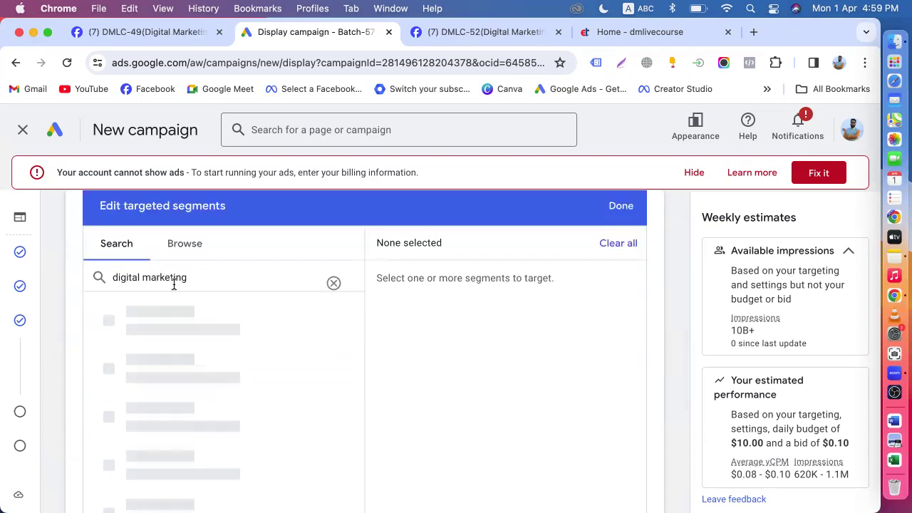
pyautogui.write('ng')
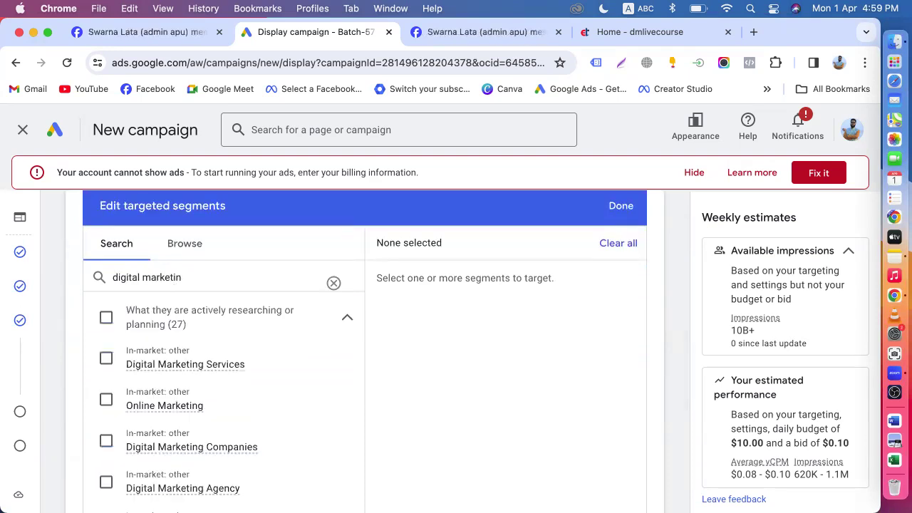
pyautogui.press('BackSpace')
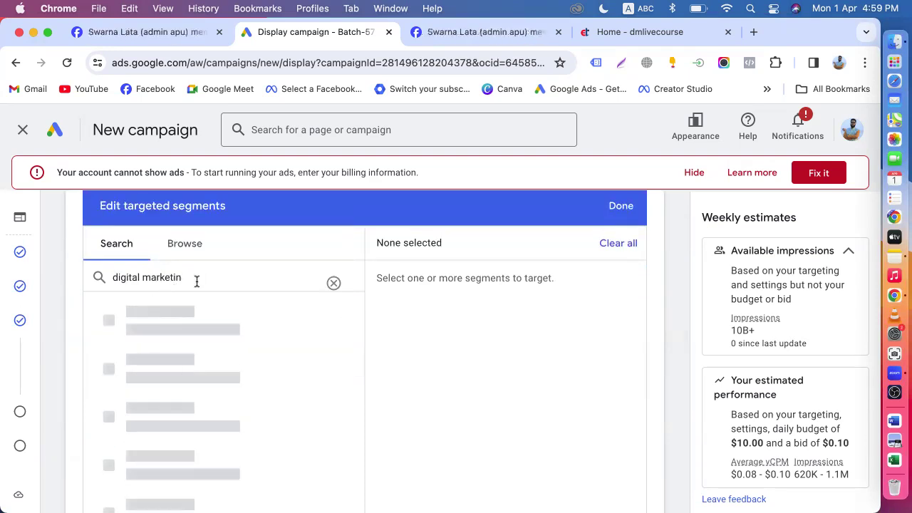
pyautogui.write('g')
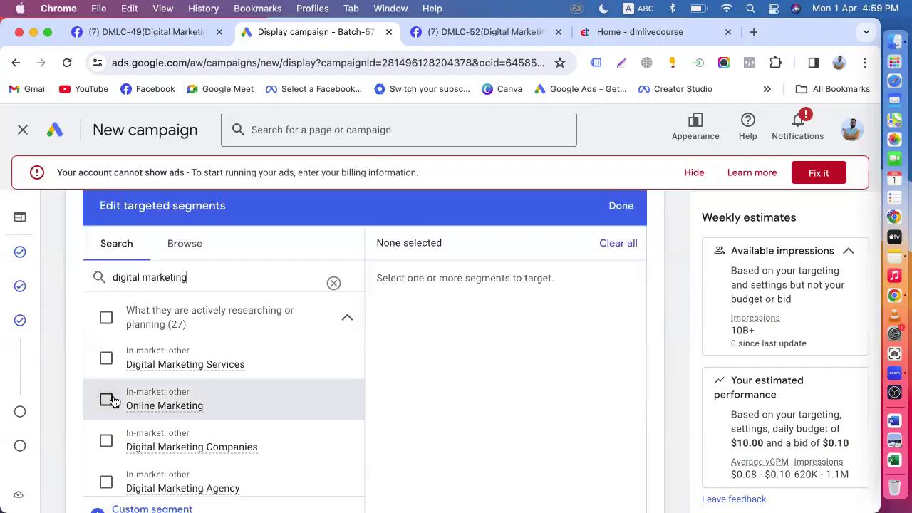
# Select the Online Marketing, Marketing and Digital Marketing Courses in-market segments as targets.
pyautogui.click(106, 400)
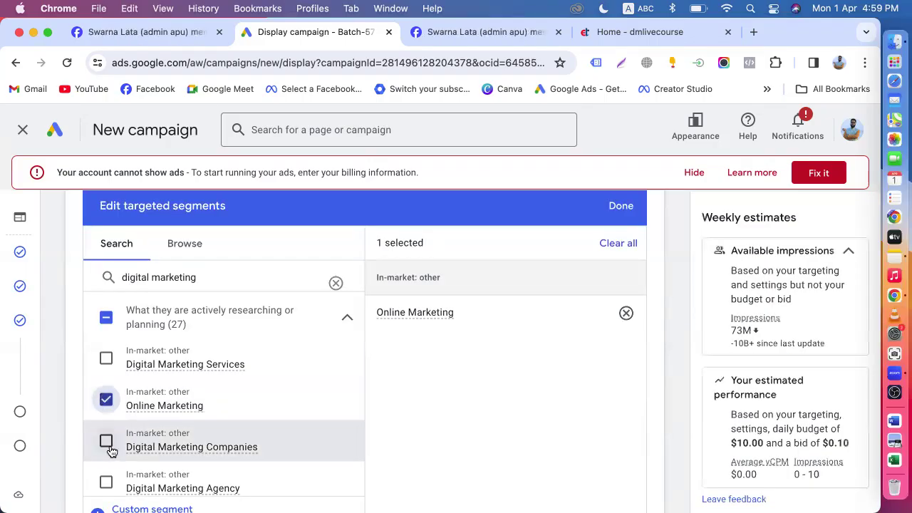
pyautogui.scroll(-3, 107, 449)
pyautogui.scroll(-2, 106, 441)
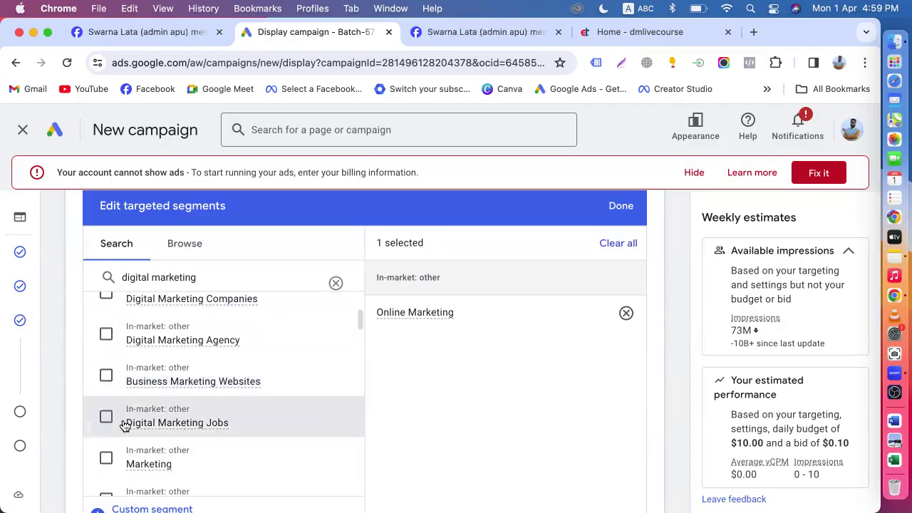
pyautogui.click(106, 458)
pyautogui.scroll(-4, 110, 442)
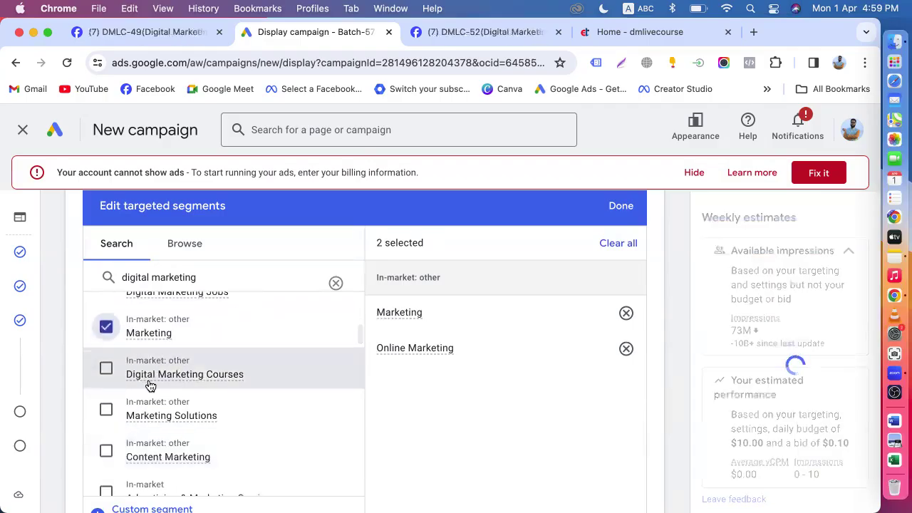
pyautogui.click(106, 368)
pyautogui.scroll(-1, 200, 383)
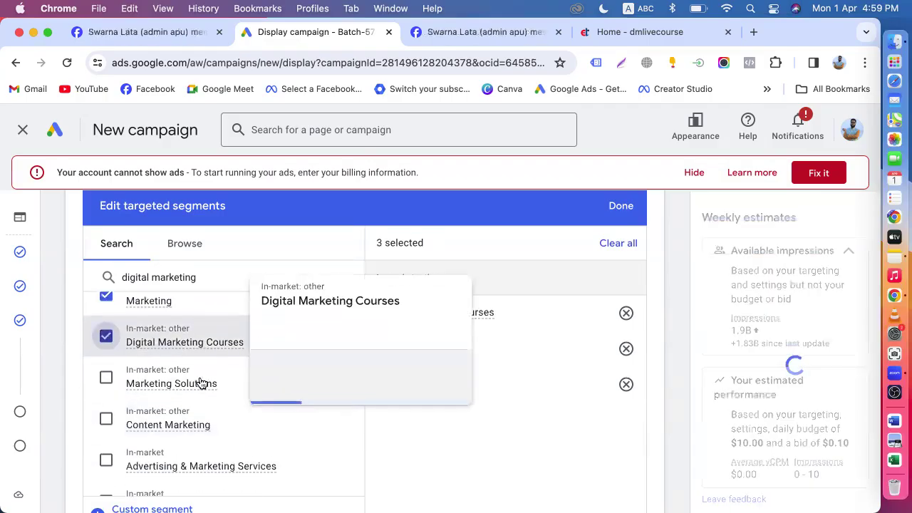
# Add the Content Marketing and Advertising & Marketing Services segments and finish editing the targeted segments.
pyautogui.scroll(2, 143, 348)
pyautogui.scroll(2, 174, 383)
pyautogui.scroll(-3, 113, 367)
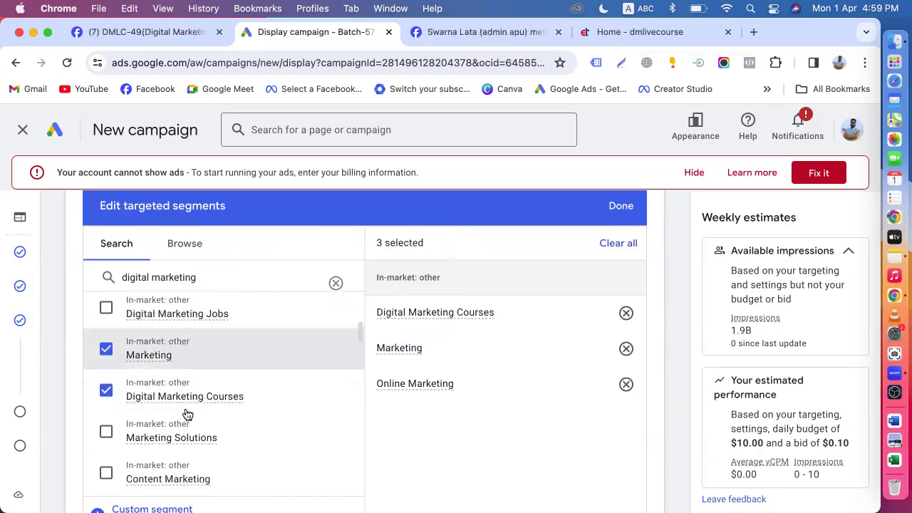
pyautogui.click(109, 397)
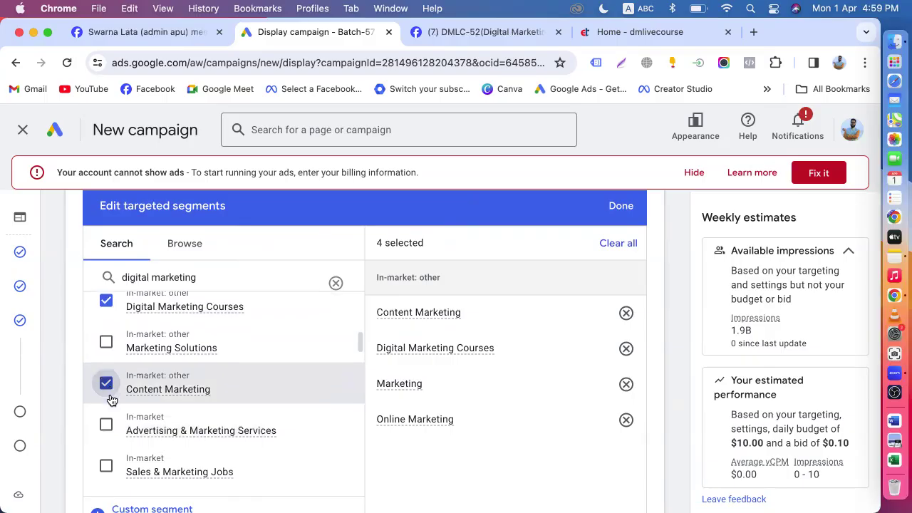
pyautogui.scroll(-1, 121, 427)
pyautogui.click(105, 385)
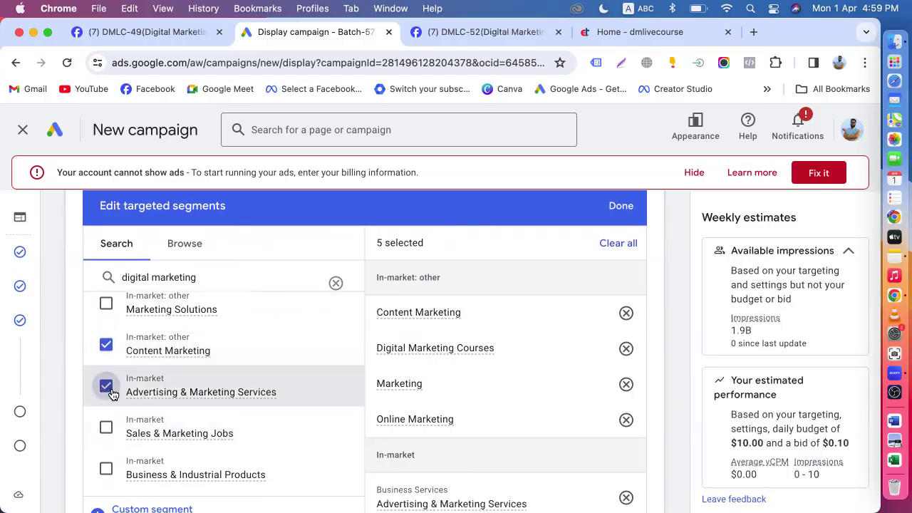
pyautogui.click(620, 208)
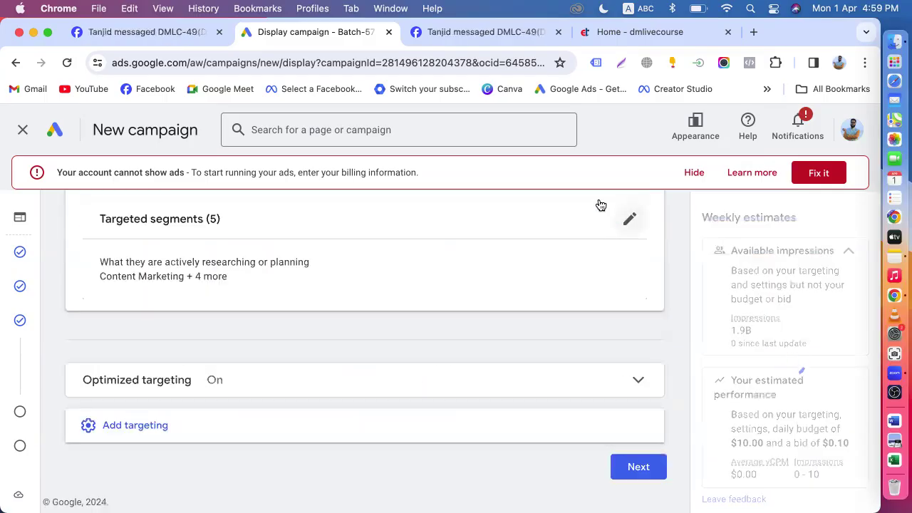
# Add demographics targeting to the campaign and exclude the 55 - 64 and 65+ age groups.
pyautogui.click(159, 432)
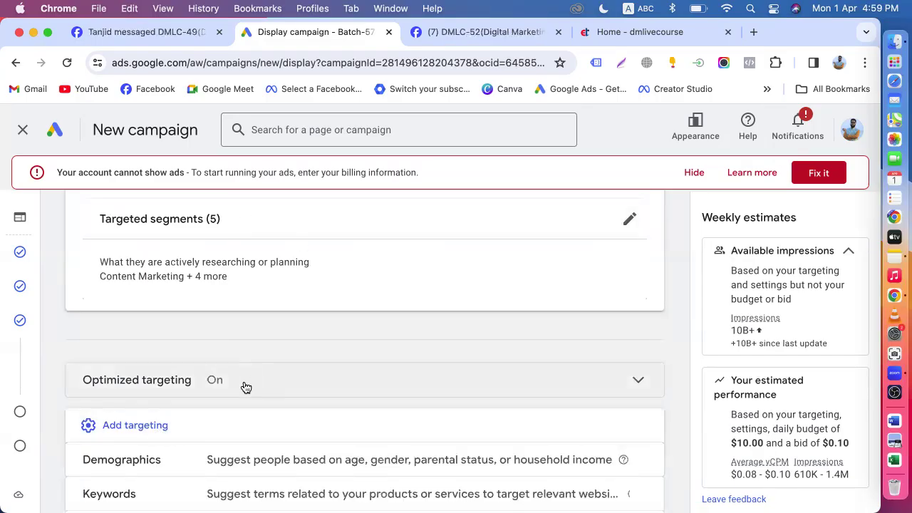
pyautogui.scroll(-3, 207, 378)
pyautogui.click(202, 349)
pyautogui.scroll(-1, 201, 348)
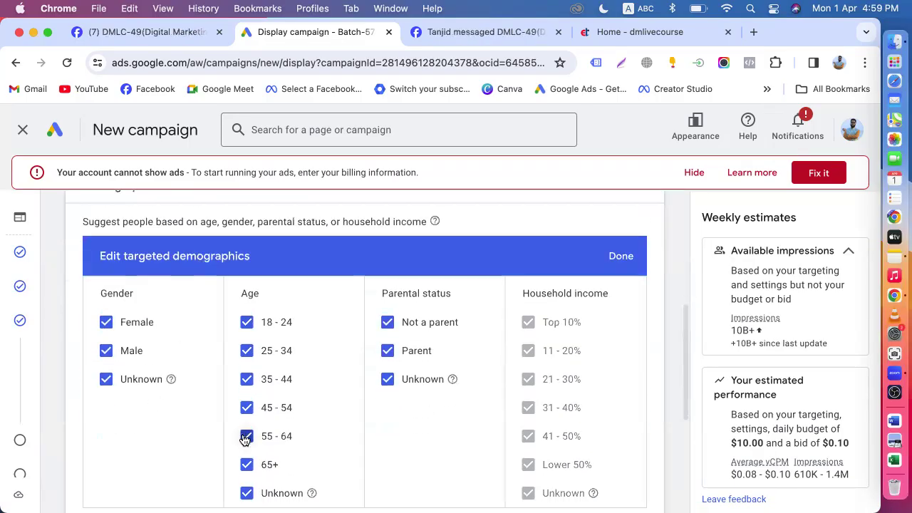
pyautogui.click(246, 464)
pyautogui.click(247, 435)
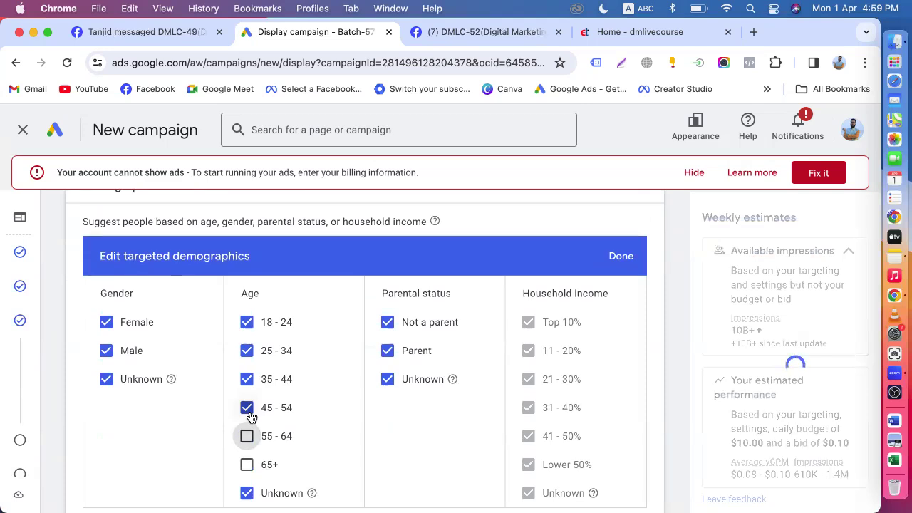
pyautogui.doubleClick(248, 411)
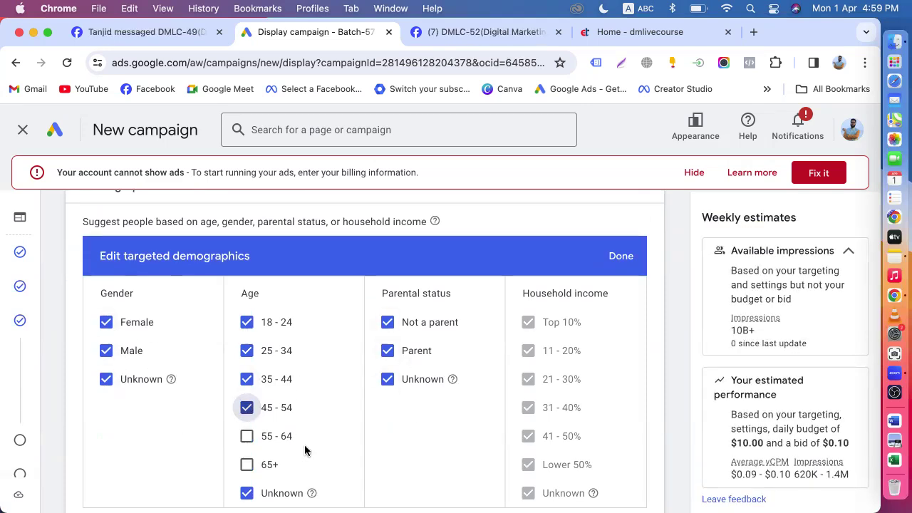
pyautogui.scroll(-5, 305, 445)
pyautogui.scroll(4, 437, 428)
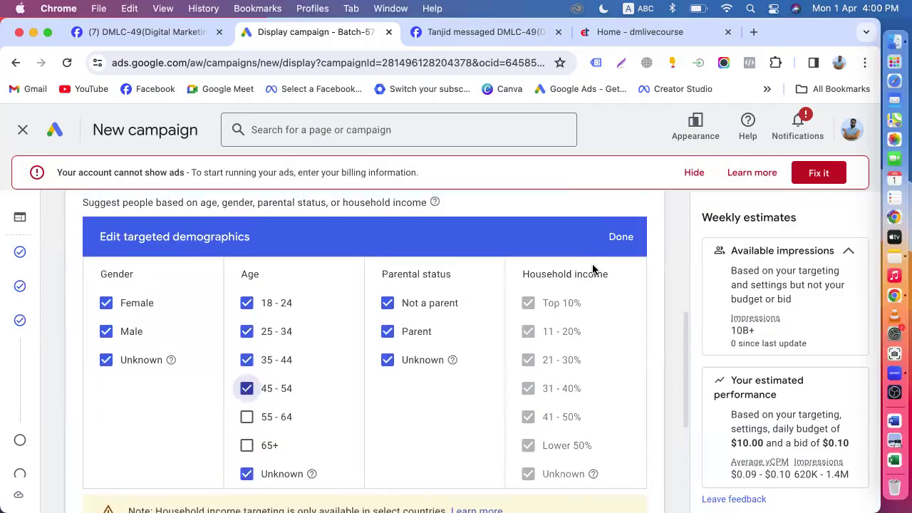
pyautogui.click(617, 236)
# Review the audience and demographic targeting and continue to the ads stage.
pyautogui.scroll(4, 287, 351)
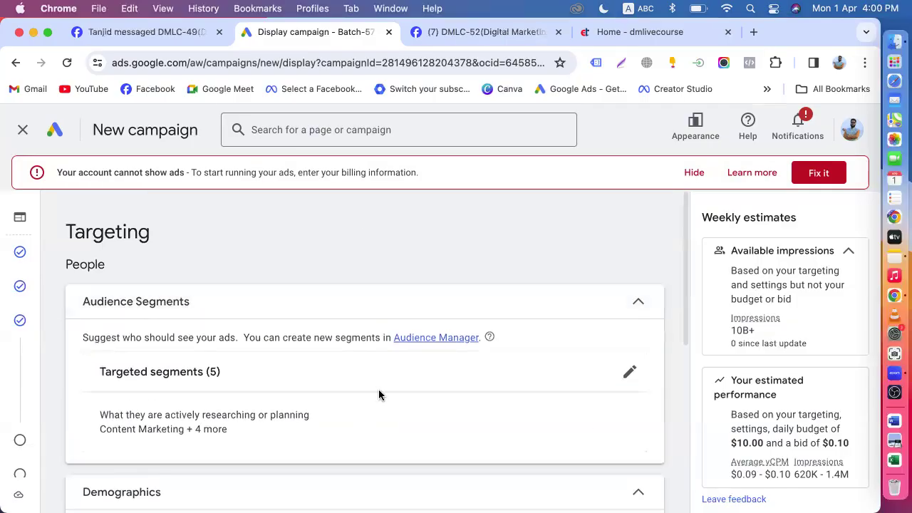
pyautogui.scroll(-8, 379, 394)
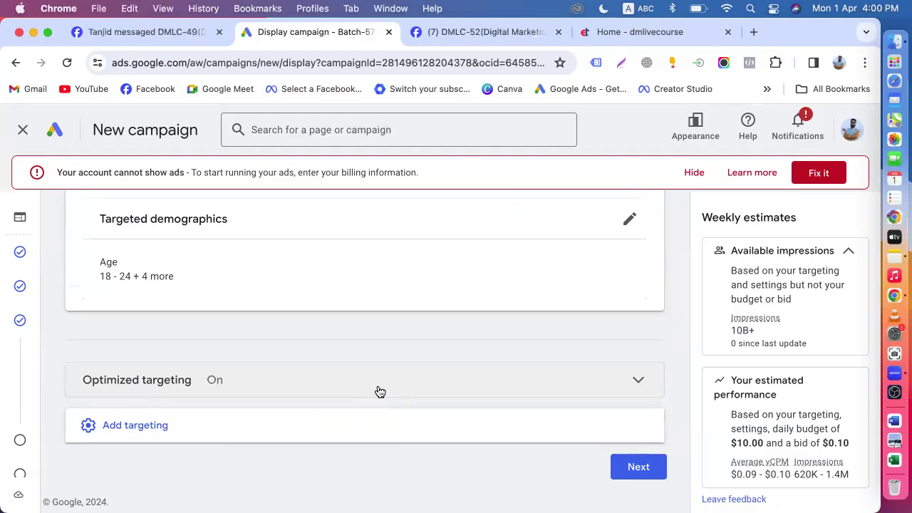
pyautogui.click(639, 468)
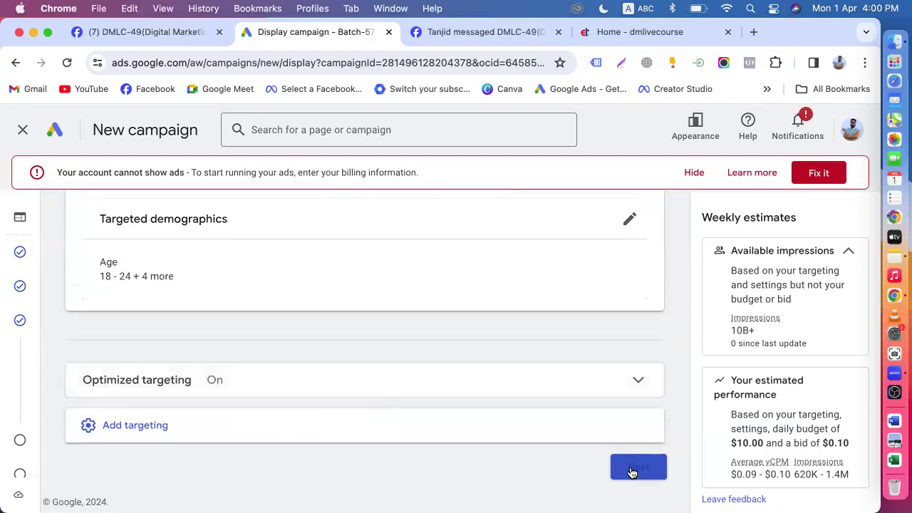
# Look through the ad creation form and its ad type options, choosing Responsive display ad.
pyautogui.scroll(-7, 193, 433)
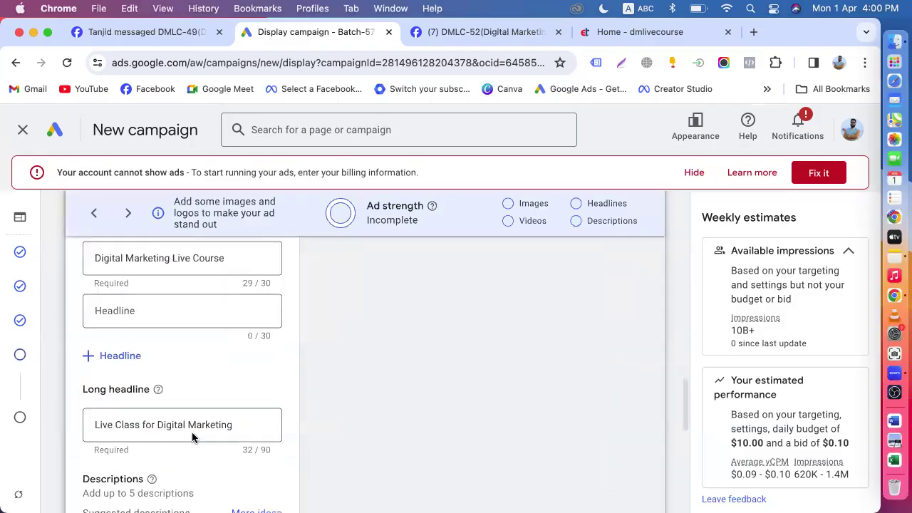
pyautogui.scroll(-3, 311, 420)
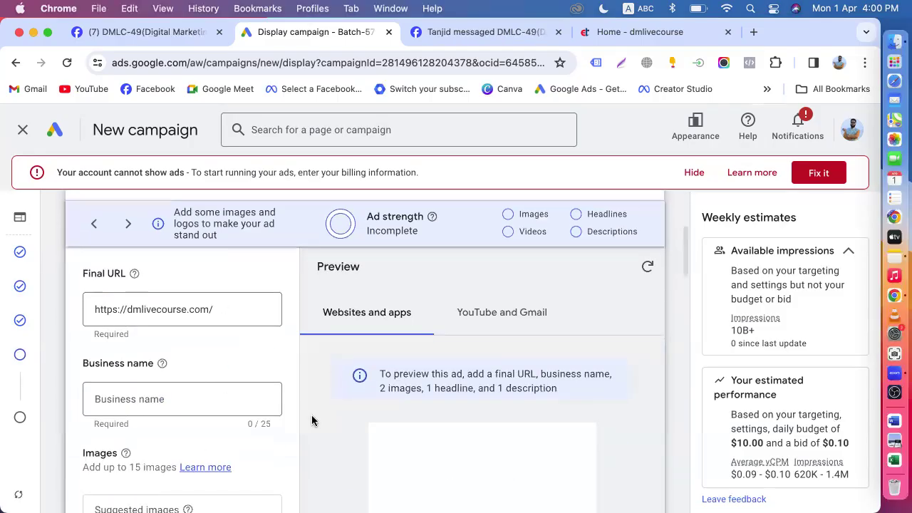
pyautogui.scroll(-15, 311, 420)
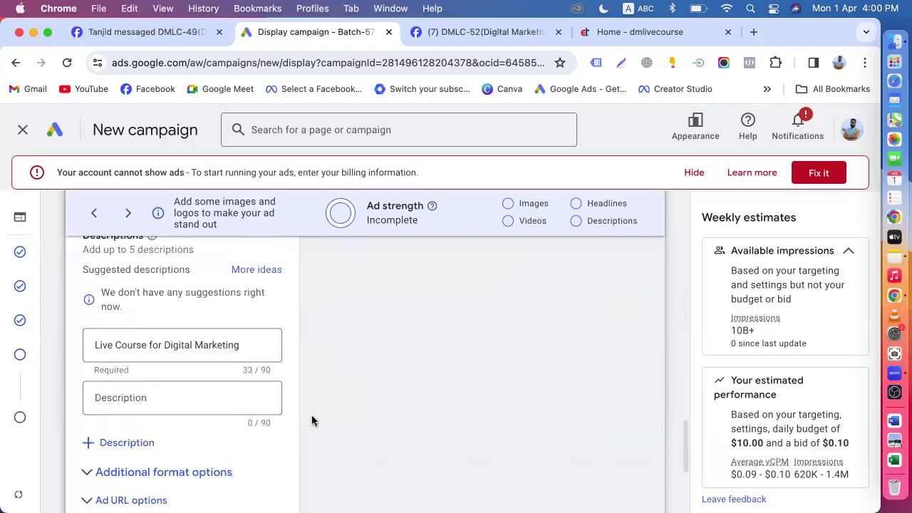
pyautogui.scroll(20, 311, 420)
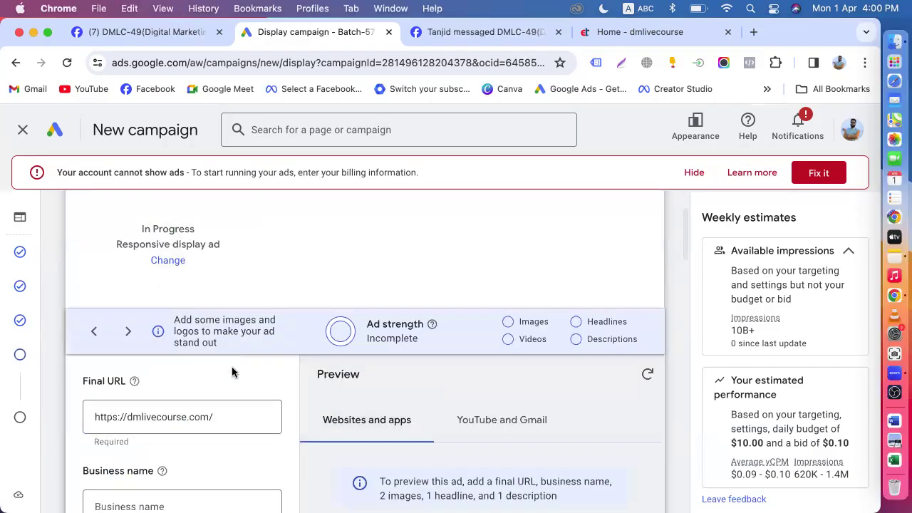
pyautogui.scroll(-1, 232, 371)
pyautogui.scroll(3, 242, 329)
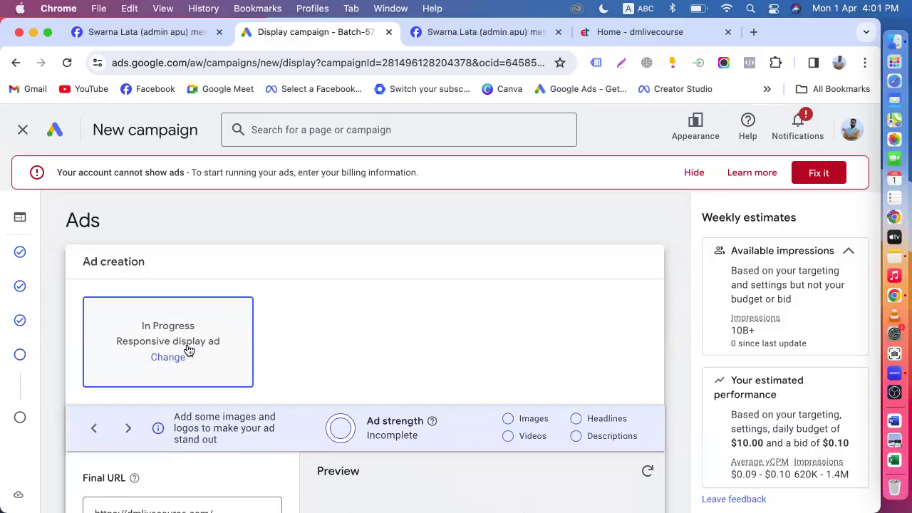
pyautogui.click(186, 352)
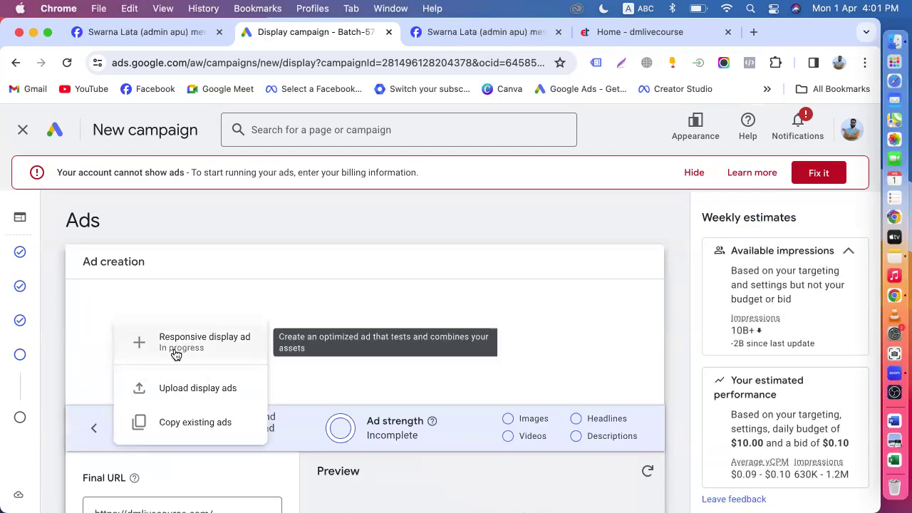
pyautogui.click(173, 352)
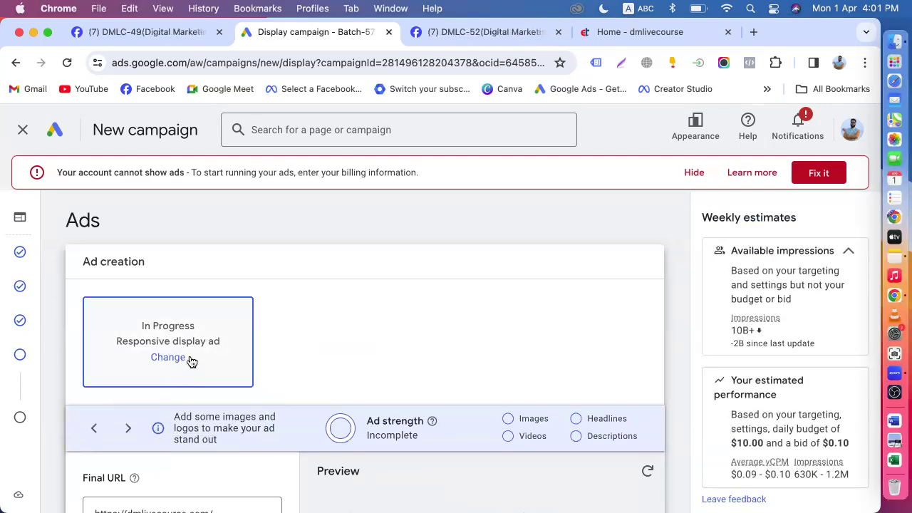
# Check the ad's final URL and enter "DM Live Course" as the business name.
pyautogui.scroll(-2, 171, 356)
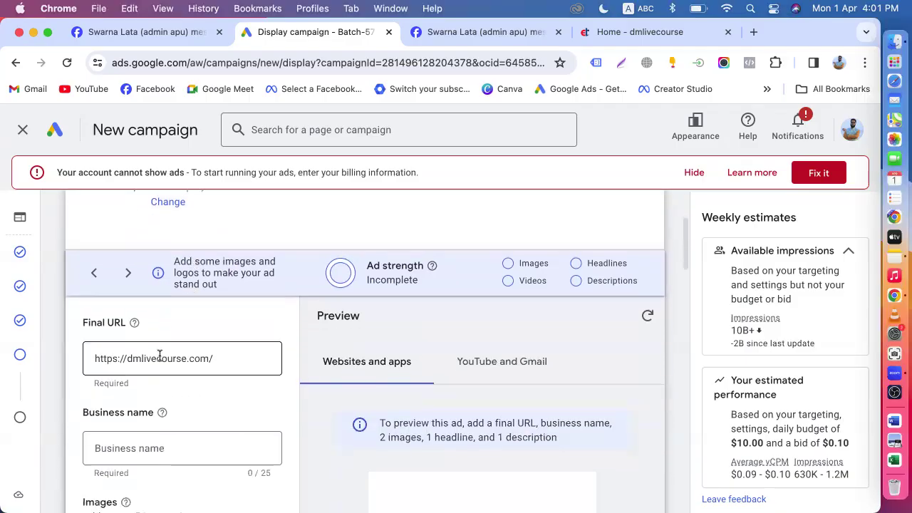
pyautogui.click(220, 359)
pyautogui.scroll(-1, 220, 361)
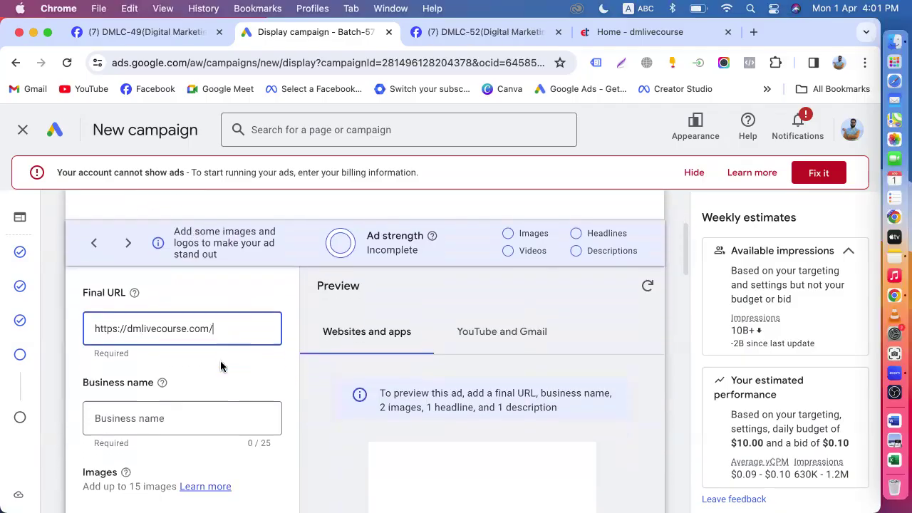
pyautogui.click(128, 376)
pyautogui.write('DM Live Course')
# Check the ad's image requirements and search Google for "google display ad image sizes" in a new tab.
pyautogui.scroll(-2, 143, 306)
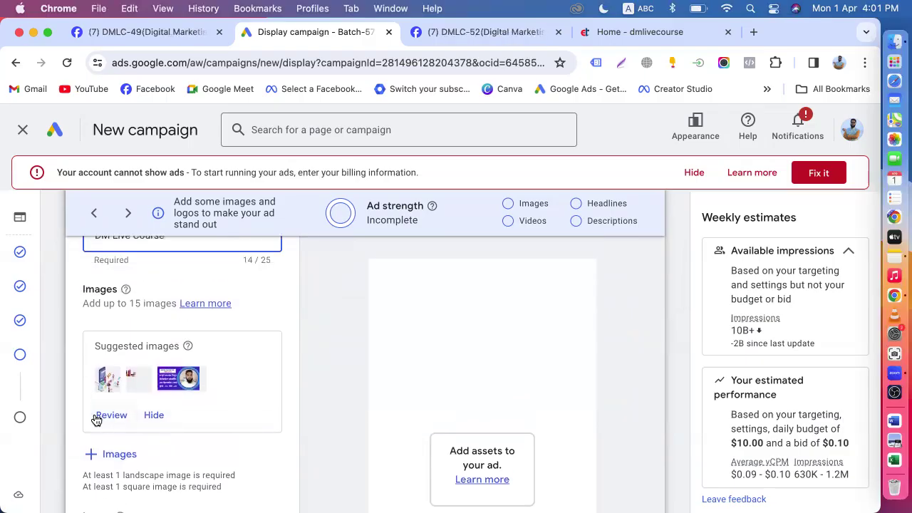
pyautogui.scroll(-1, 128, 320)
pyautogui.scroll(1, 135, 278)
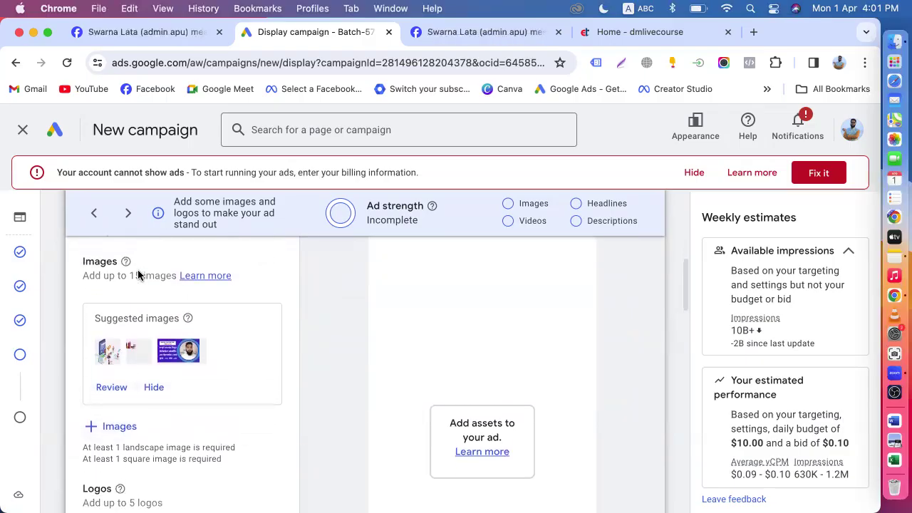
pyautogui.moveTo(129, 305); pyautogui.dragTo(163, 307)
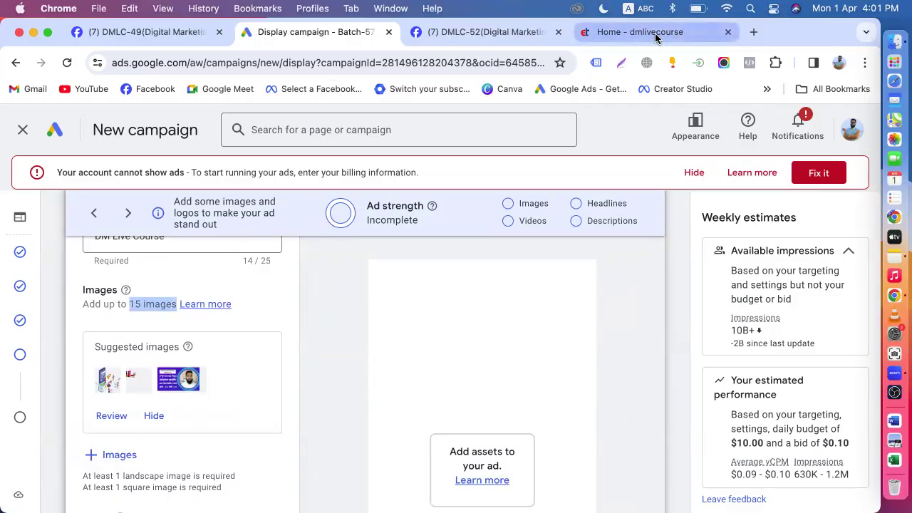
pyautogui.click(755, 32)
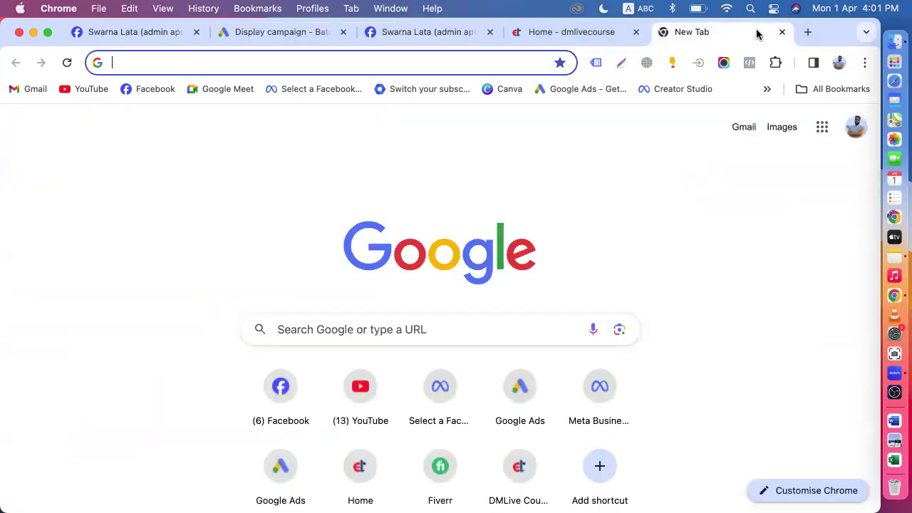
pyautogui.write('google display ad')
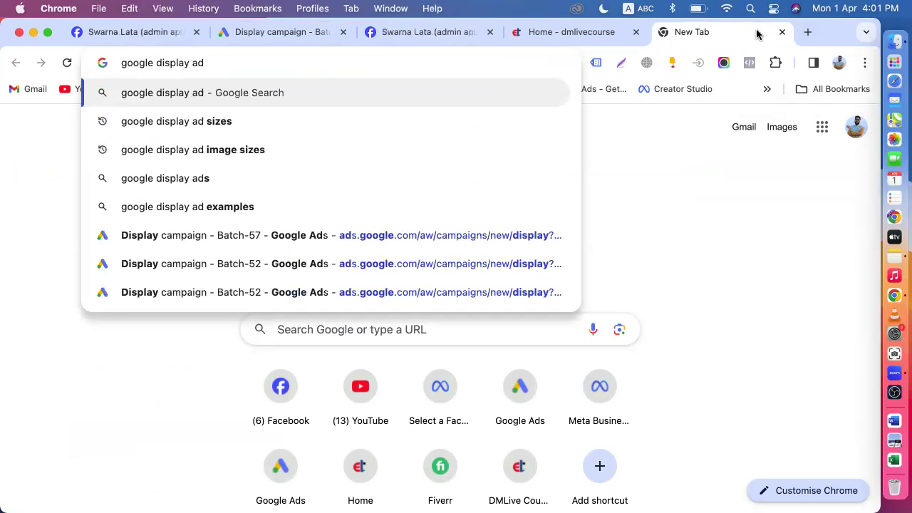
pyautogui.write(' image sizes')
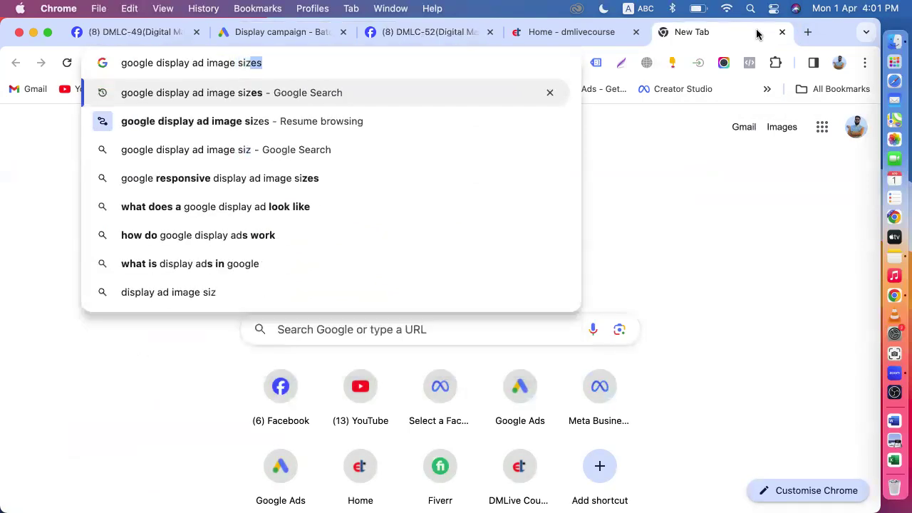
pyautogui.press('Return')
pyautogui.scroll(-3, 162, 332)
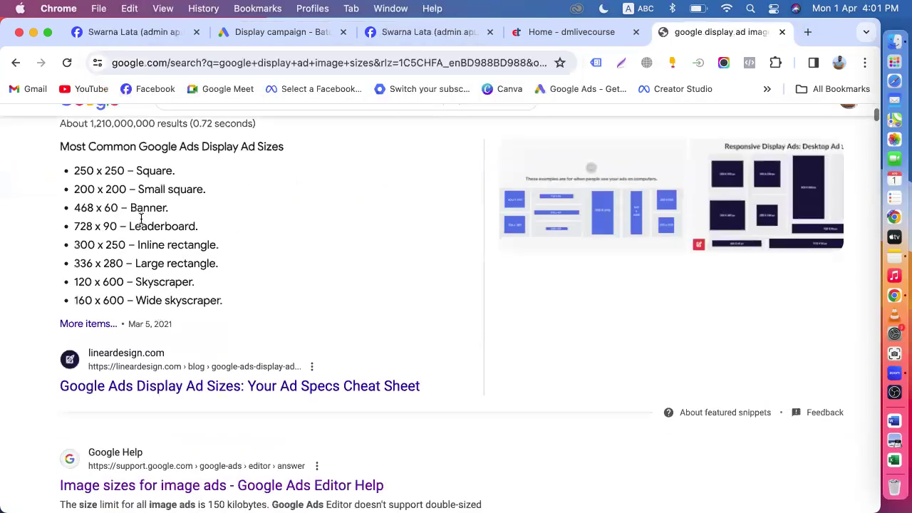
# Open the lineardesign.com display ad sizes article, return to the search results and review the common ad sizes.
pyautogui.click(86, 326)
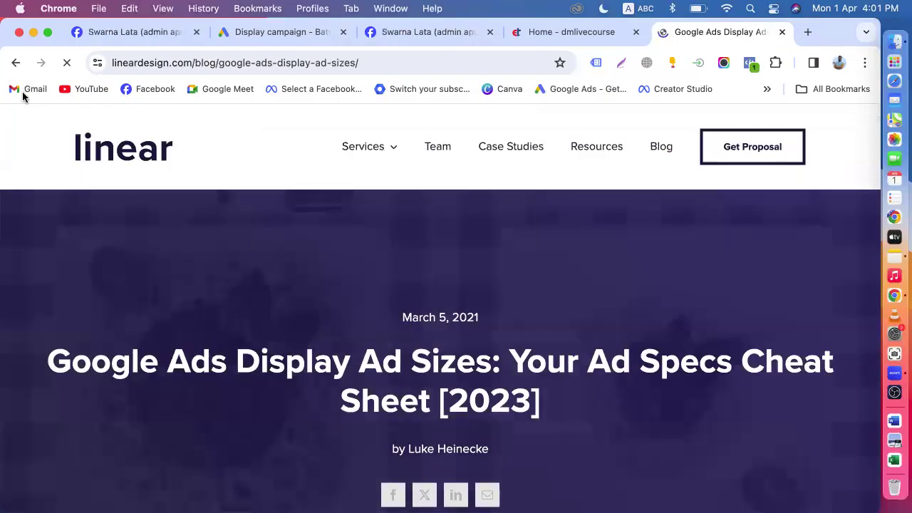
pyautogui.click(13, 64)
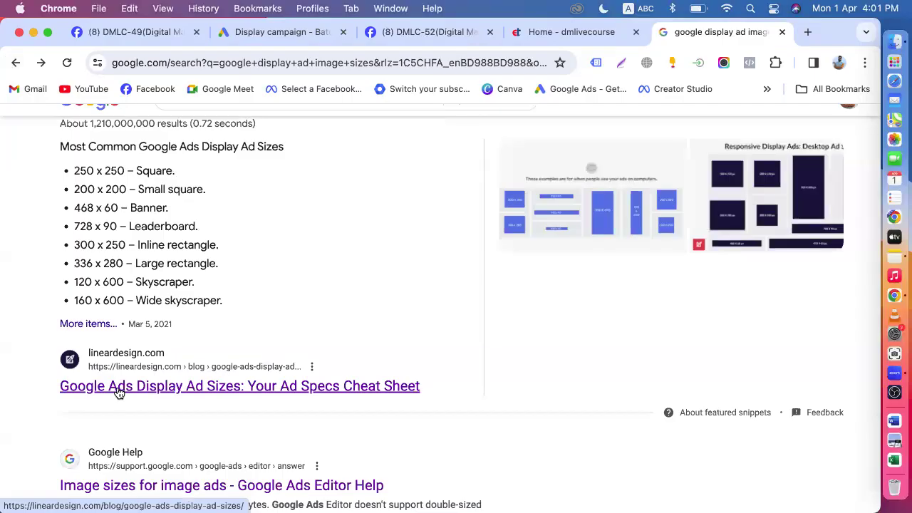
pyautogui.scroll(2, 119, 242)
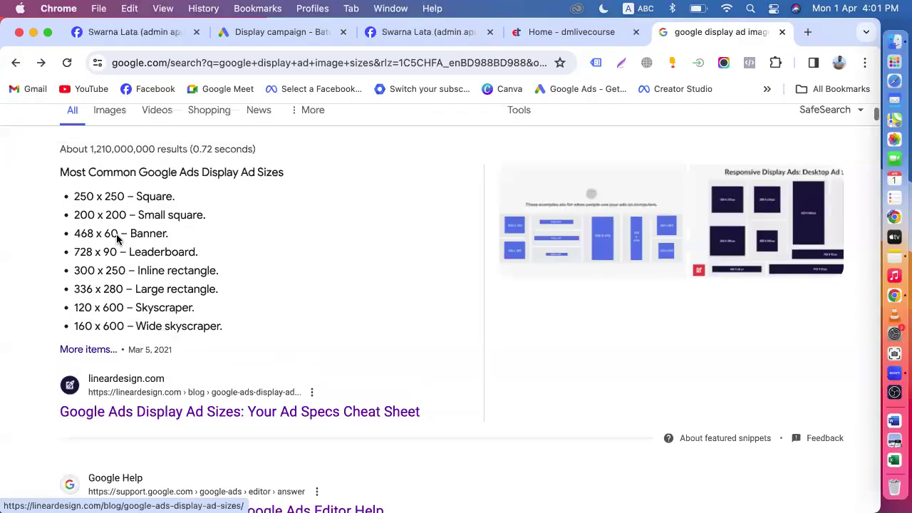
pyautogui.scroll(-2, 107, 260)
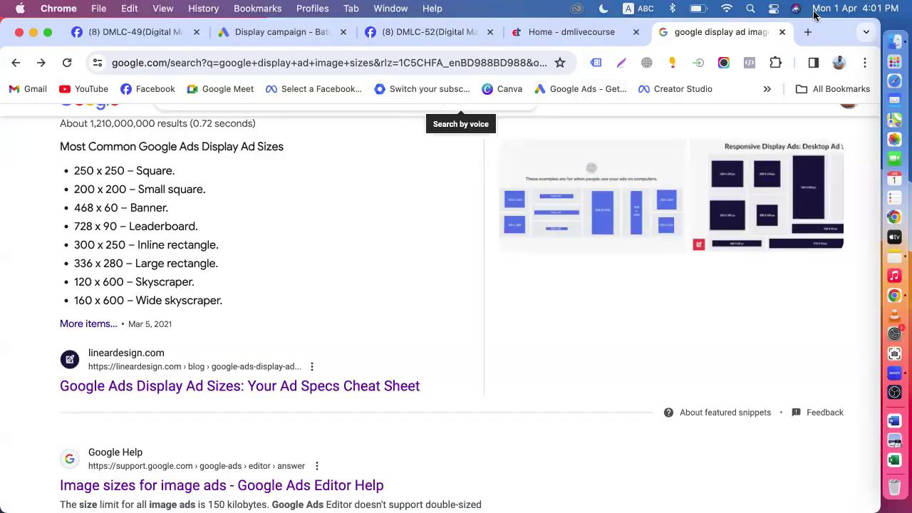
# Open canva.com in a new tab and try to start a custom-size design.
pyautogui.click(808, 32)
pyautogui.write('ca')
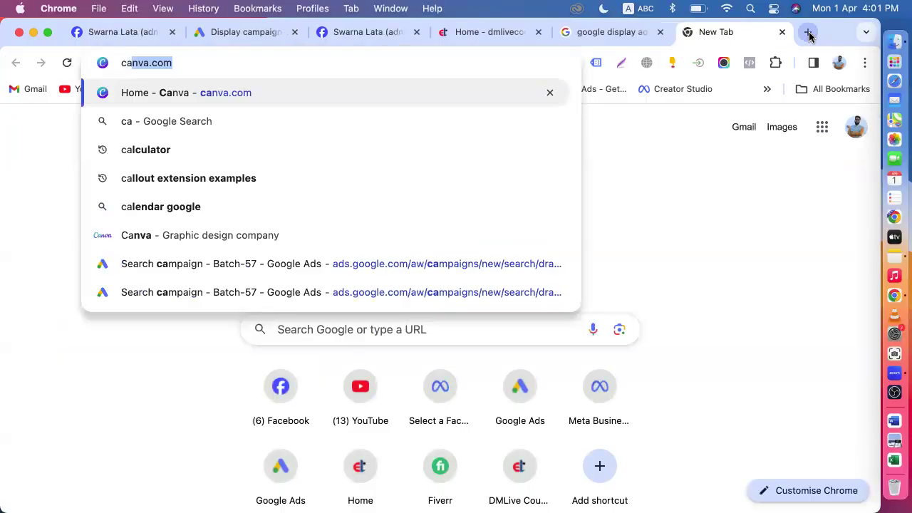
pyautogui.press('Return')
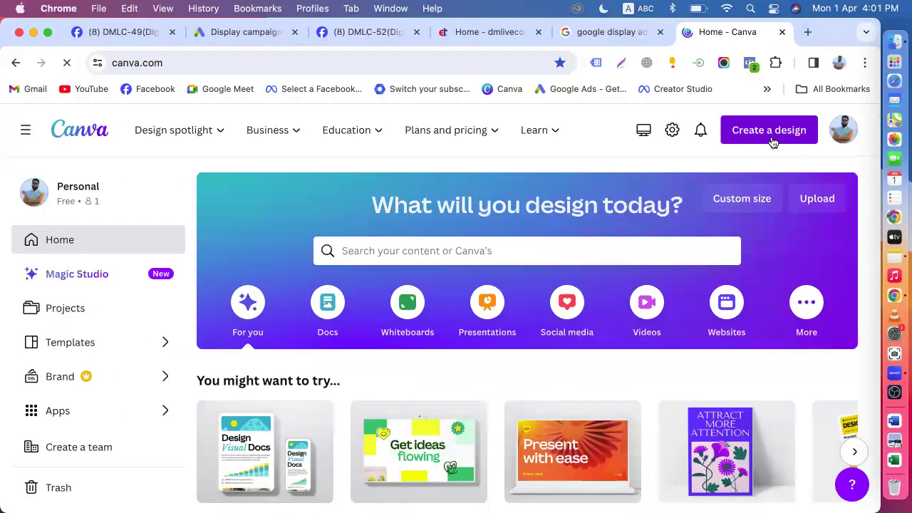
pyautogui.click(741, 199)
# Read the square, small square, banner and leaderboard sizes in the Google results and return to Canva.
pyautogui.click(611, 31)
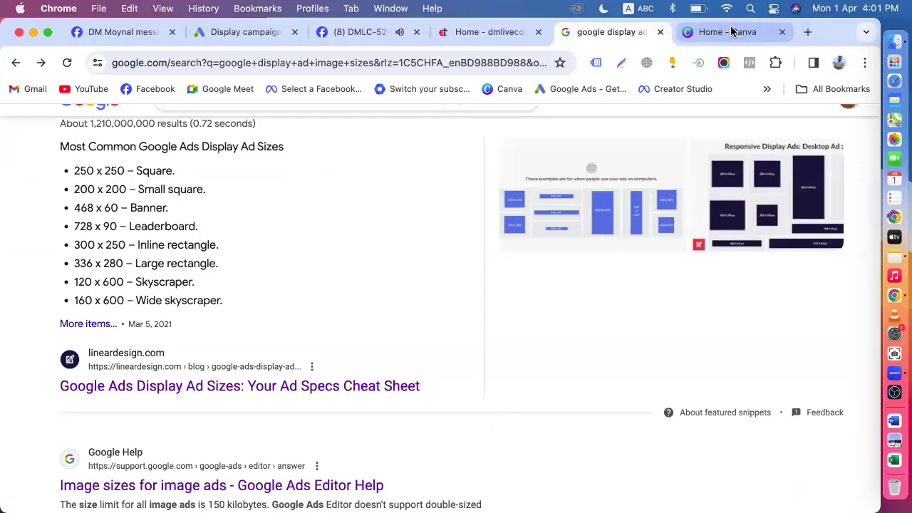
pyautogui.moveTo(135, 171); pyautogui.dragTo(203, 174)
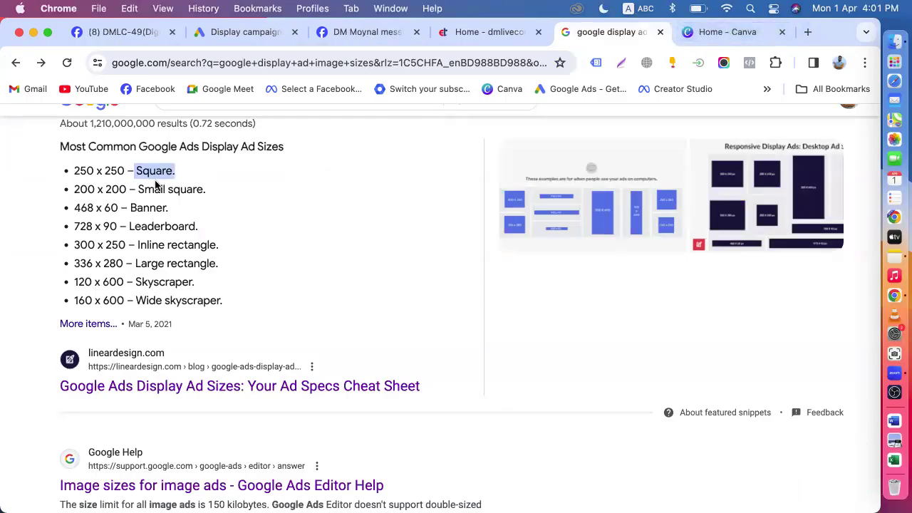
pyautogui.moveTo(138, 188); pyautogui.dragTo(206, 189)
pyautogui.moveTo(129, 207); pyautogui.dragTo(178, 208)
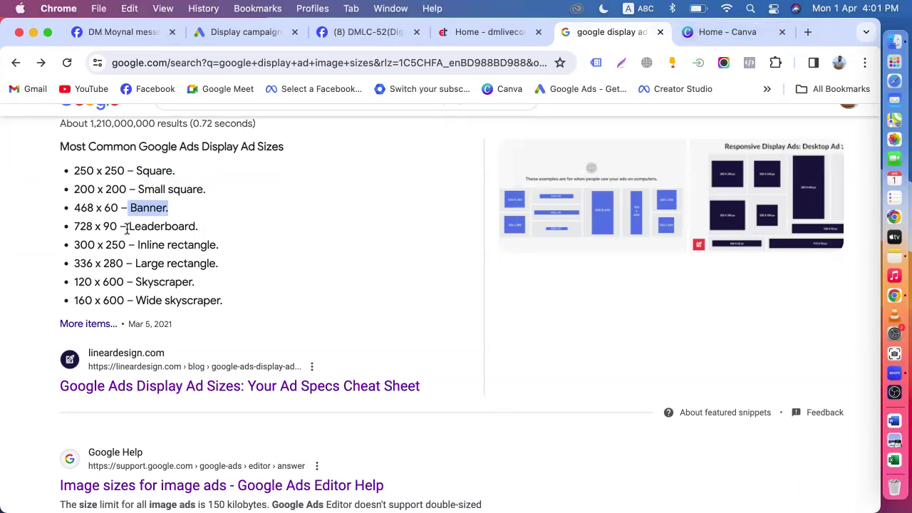
pyautogui.moveTo(127, 226); pyautogui.dragTo(213, 229)
pyautogui.moveTo(70, 230); pyautogui.dragTo(118, 226)
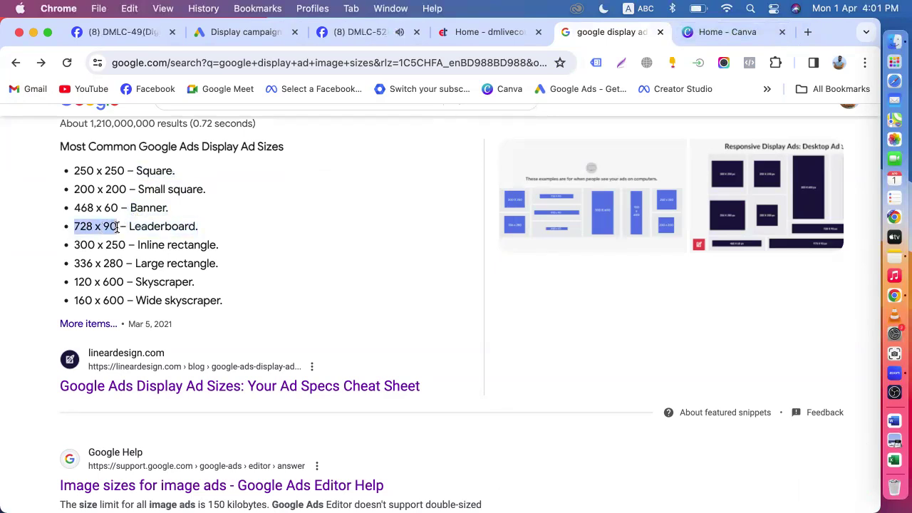
pyautogui.click(720, 31)
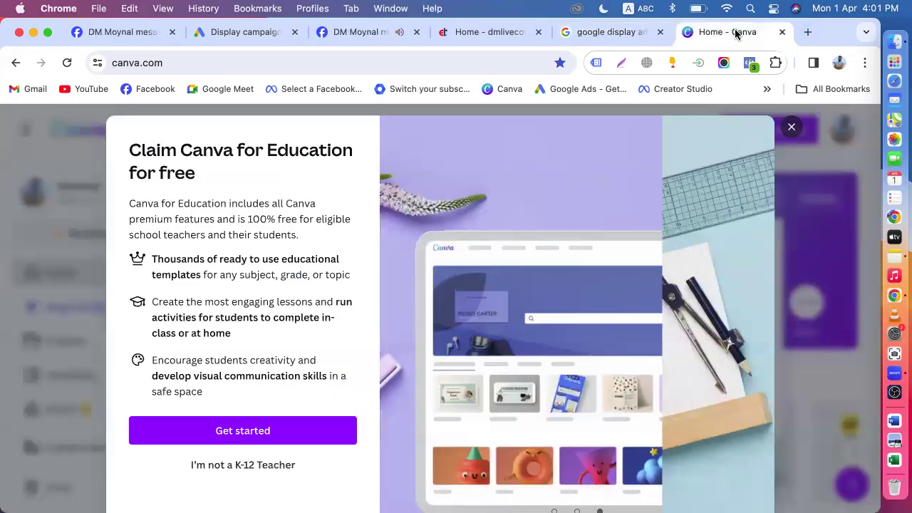
# Dismiss the Canva for Education offer and create a custom-size design of 728 × 90 px.
pyautogui.click(789, 128)
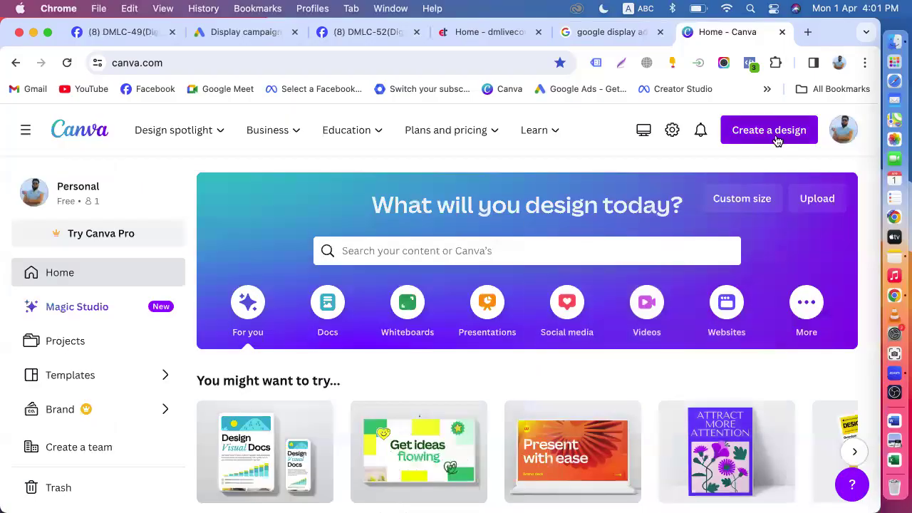
pyautogui.click(748, 208)
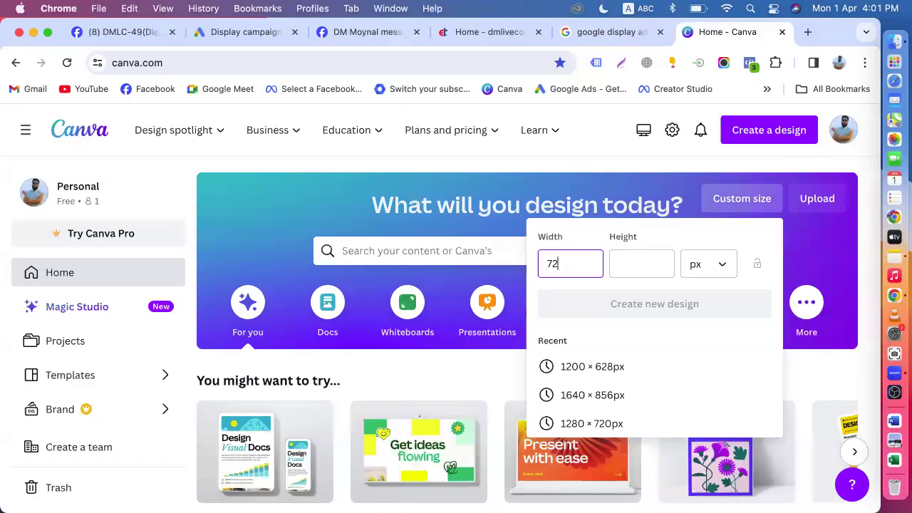
pyautogui.click(643, 264)
pyautogui.write('9')
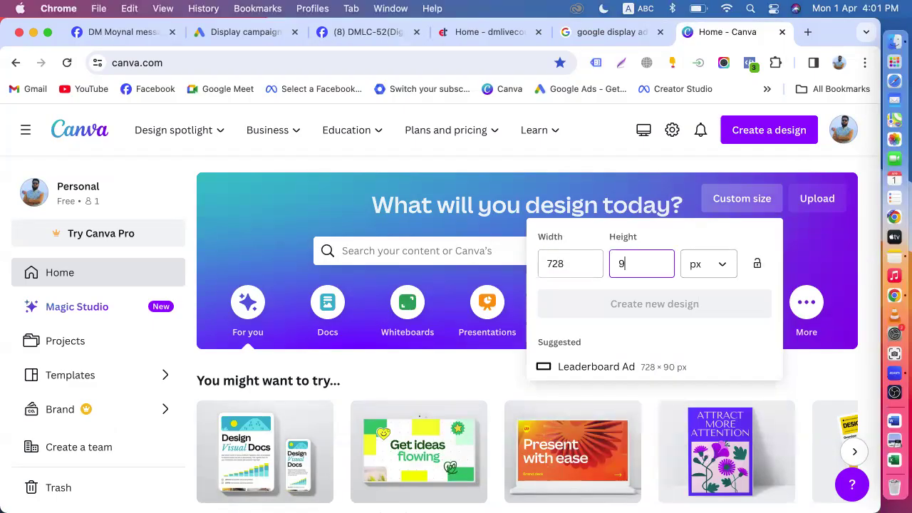
pyautogui.write('0')
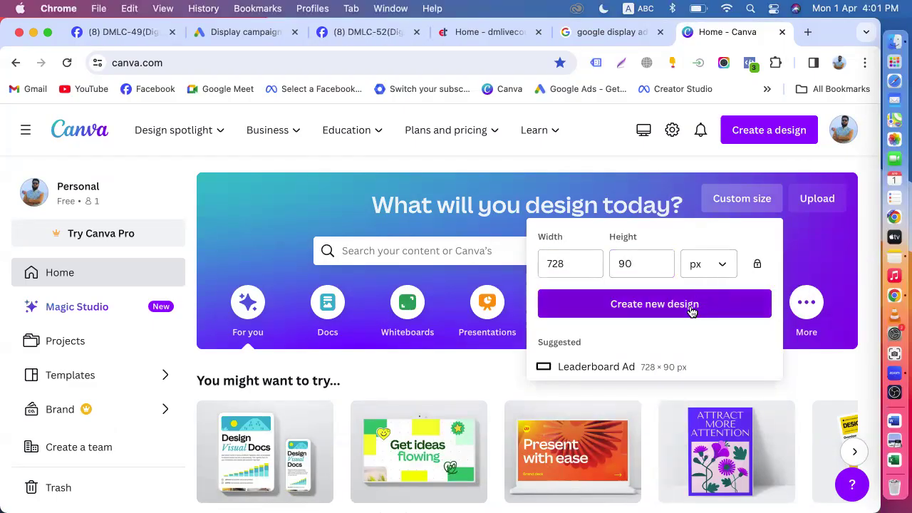
pyautogui.click(690, 306)
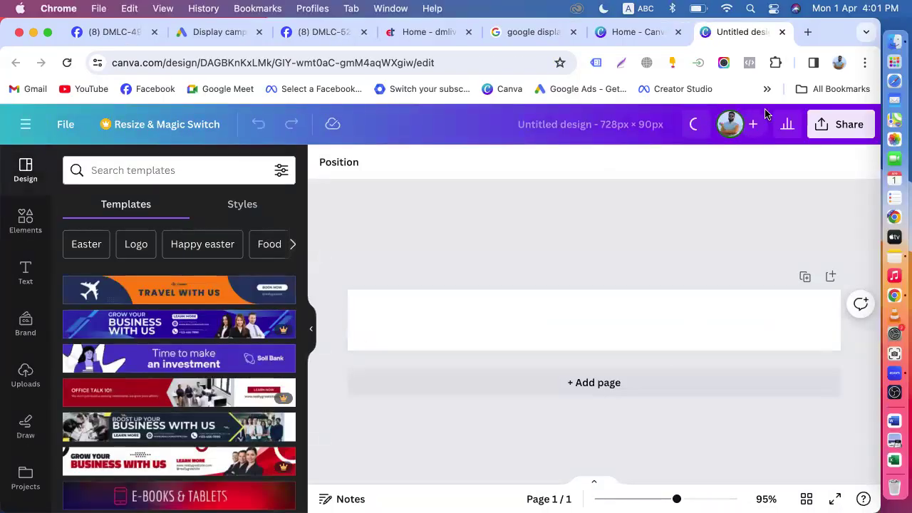
# Open prothomalo.com in a new browser tab, close its pop-up ad and compare its banner ad with the blank Canva design.
pyautogui.click(807, 32)
pyautogui.write('pro')
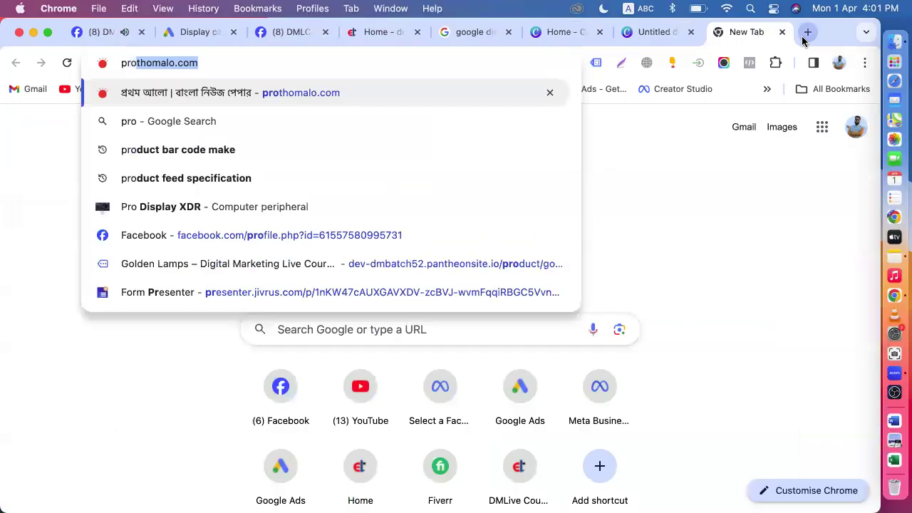
pyautogui.press('Return')
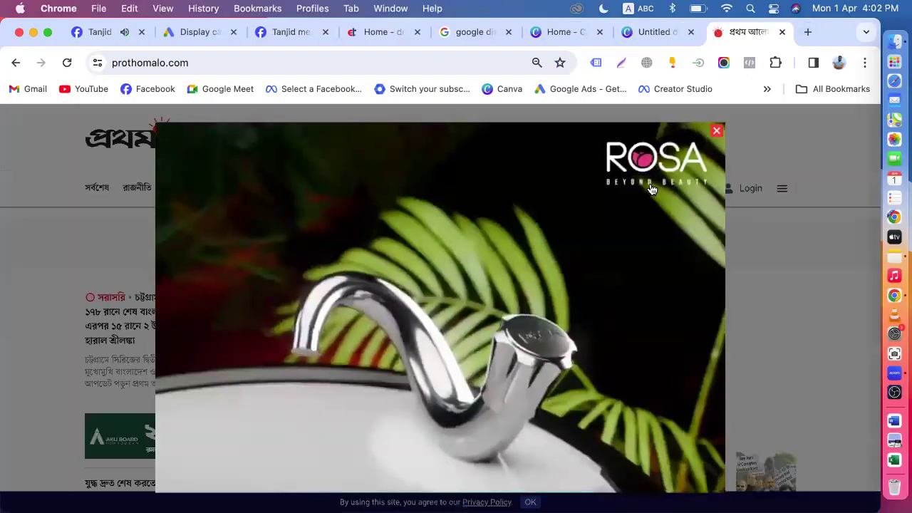
pyautogui.click(716, 131)
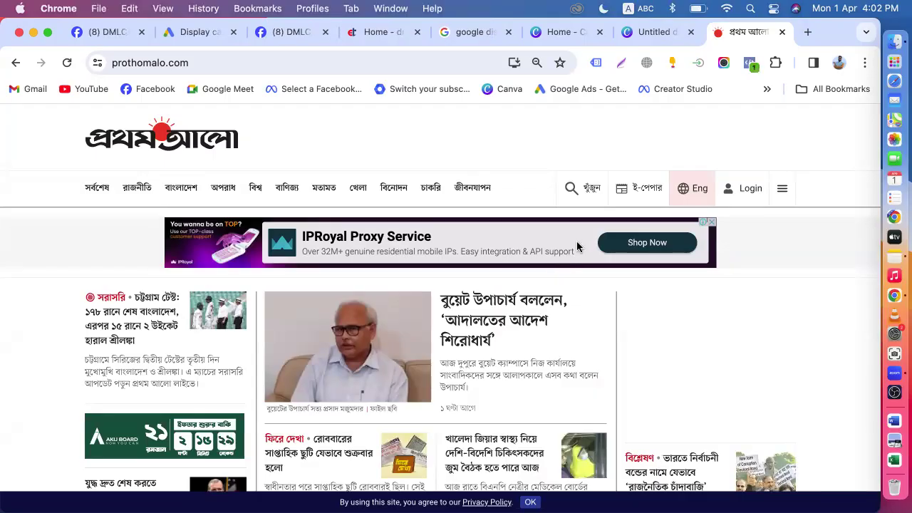
pyautogui.click(647, 32)
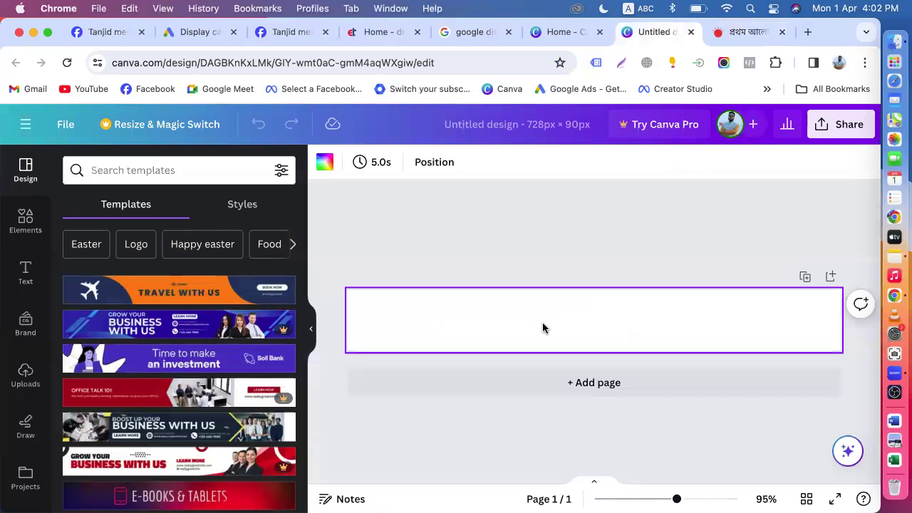
pyautogui.click(744, 32)
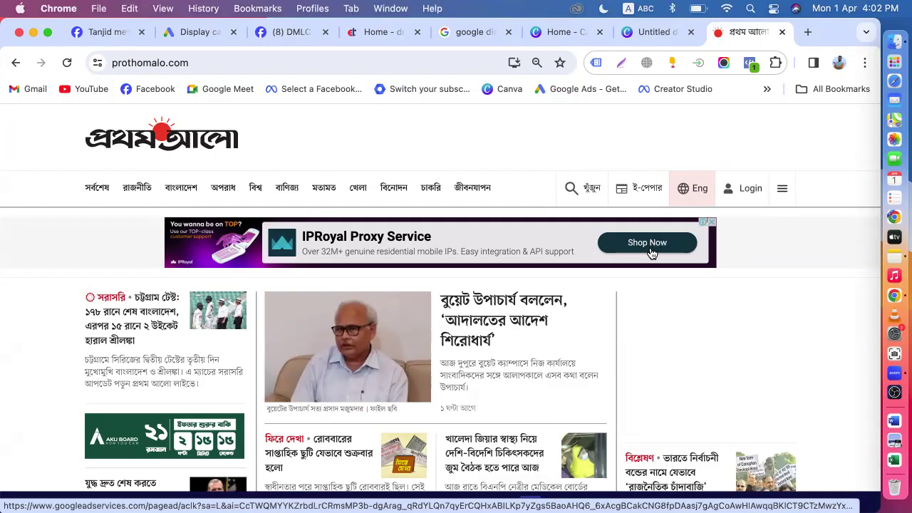
# In the Google Ads campaign, add call to action text to the display ad and set it to Shop Now.
pyautogui.click(197, 35)
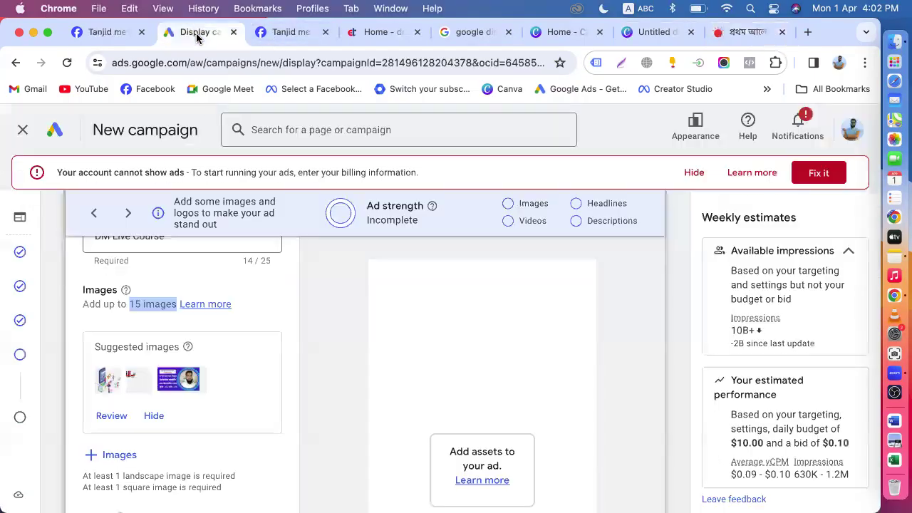
pyautogui.scroll(-15, 242, 364)
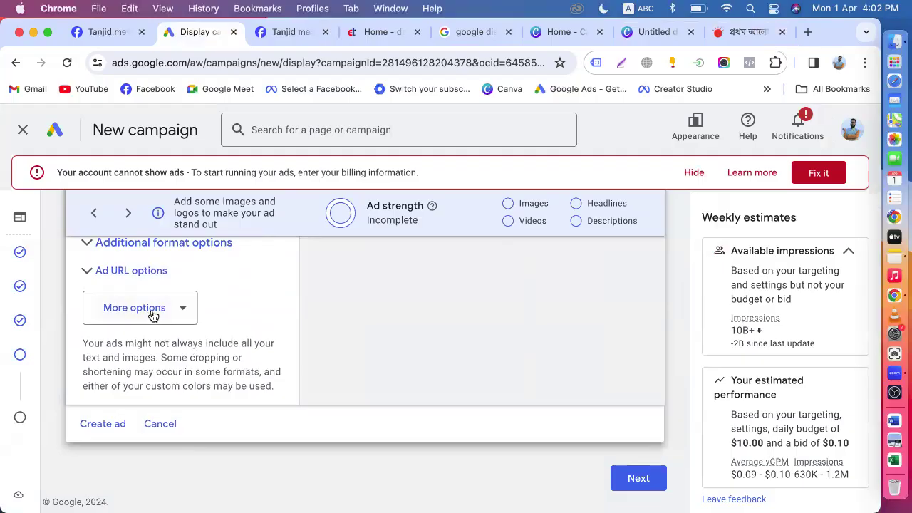
pyautogui.click(152, 315)
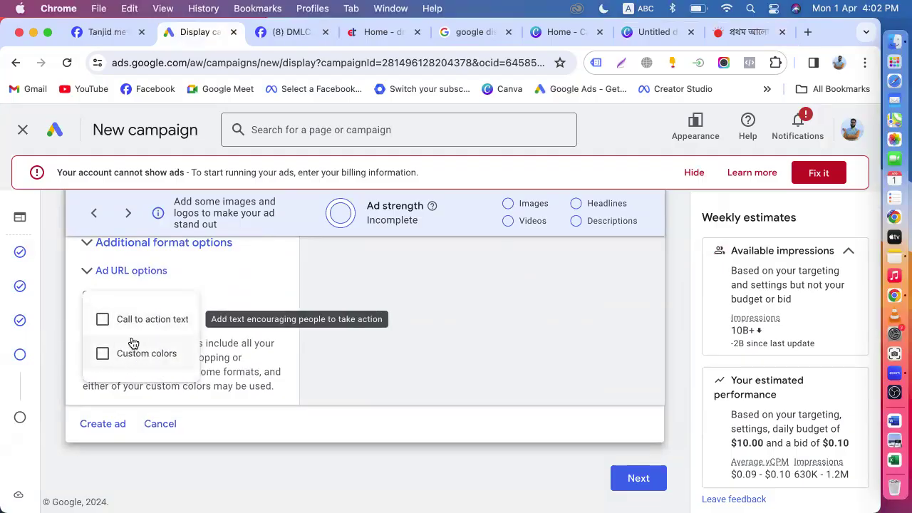
pyautogui.click(142, 320)
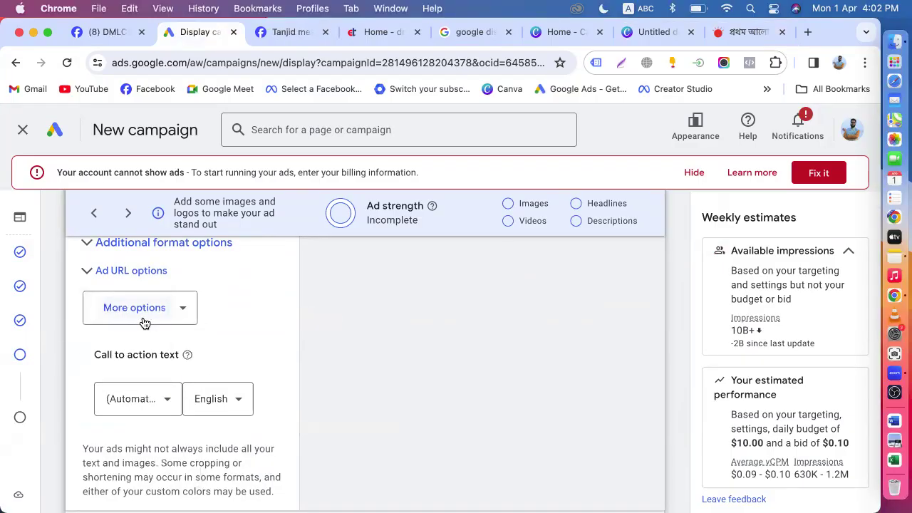
pyautogui.click(155, 401)
pyautogui.scroll(-1, 128, 357)
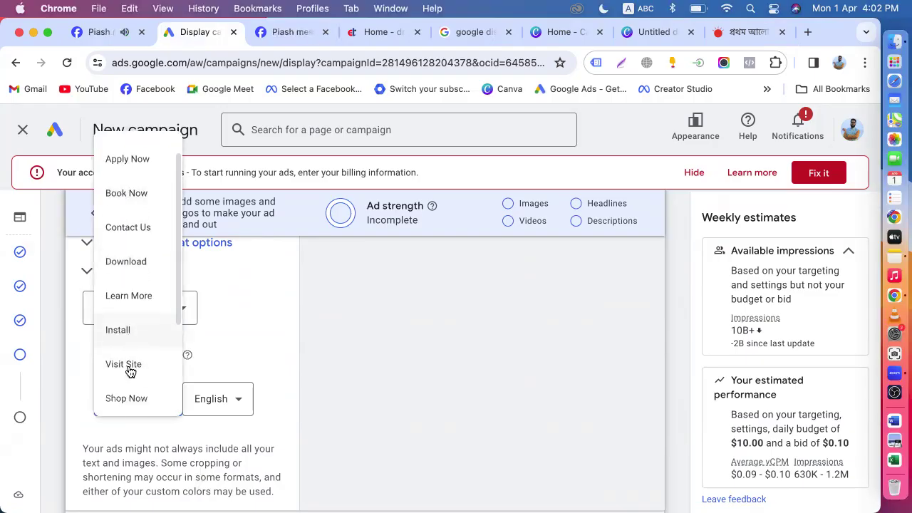
pyautogui.scroll(-2, 128, 371)
pyautogui.click(128, 321)
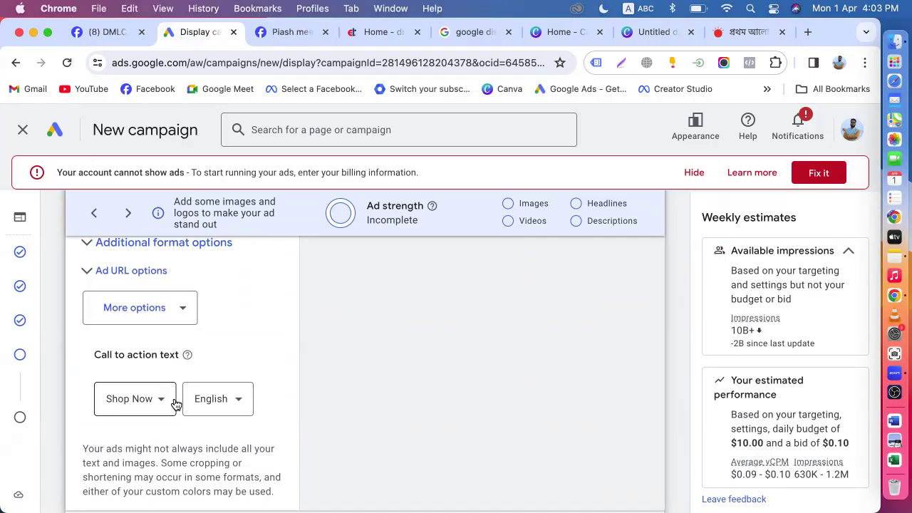
# Check the prothomalo.com banner ad again and apply the Dark Blue Orange Modern Travel With Us Leaderboard Ad template to the Canva design.
pyautogui.click(727, 32)
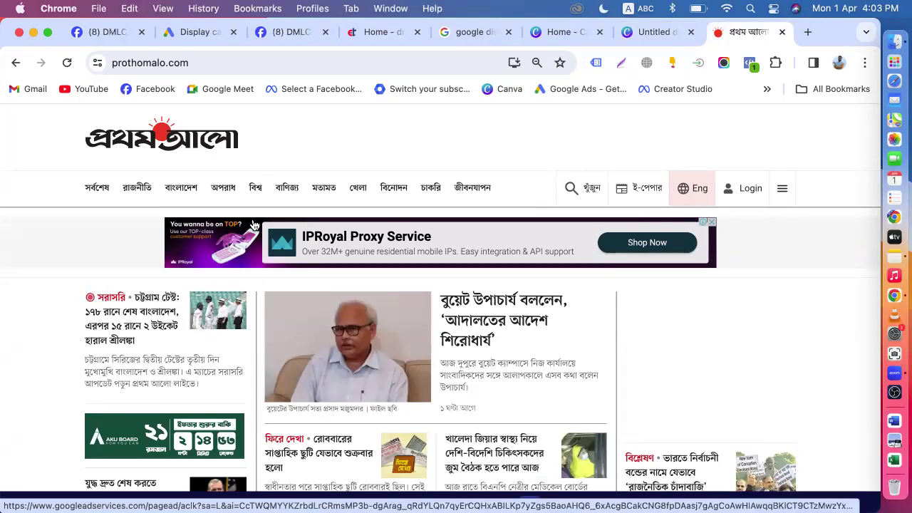
pyautogui.click(649, 32)
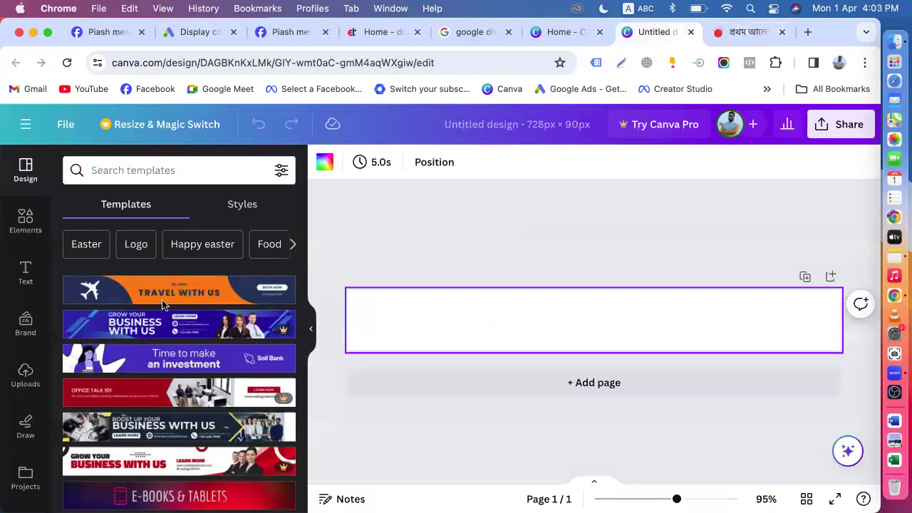
pyautogui.click(163, 305)
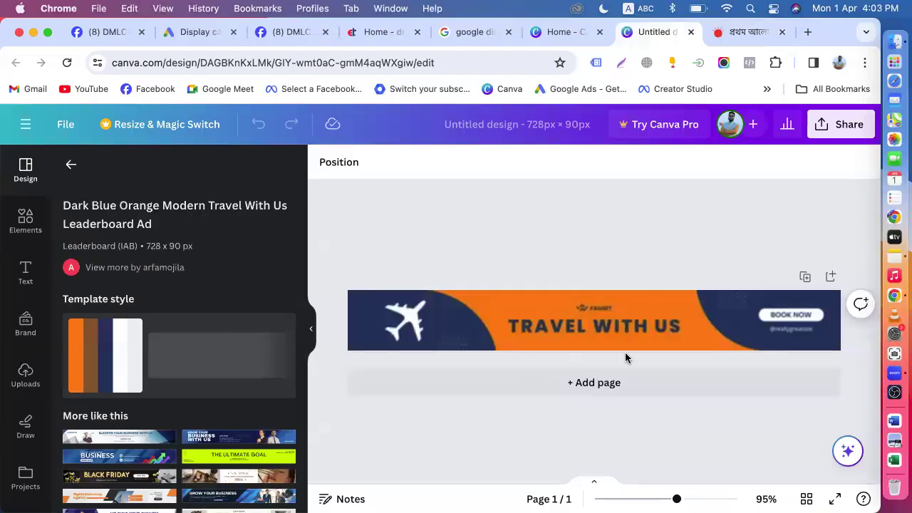
pyautogui.click(587, 307)
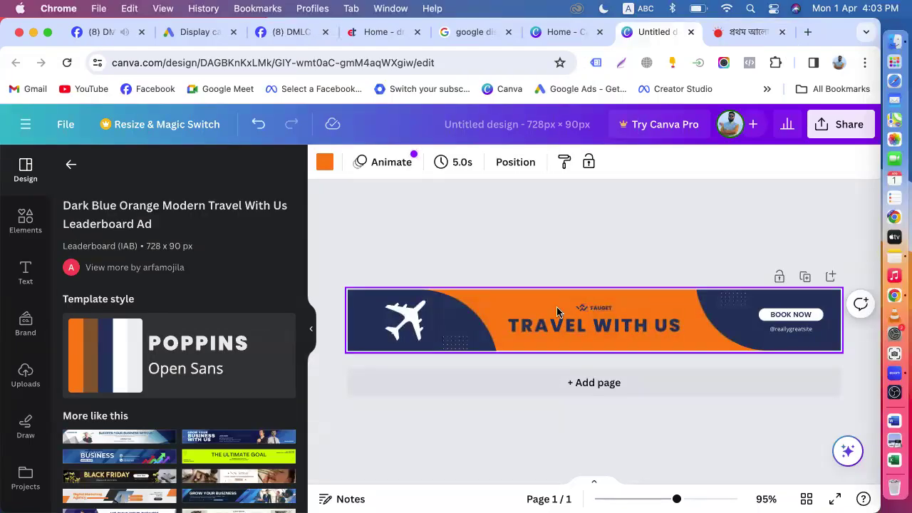
# Download the leaderboard design as a free watermarked PNG draft and close the download notice.
pyautogui.click(819, 129)
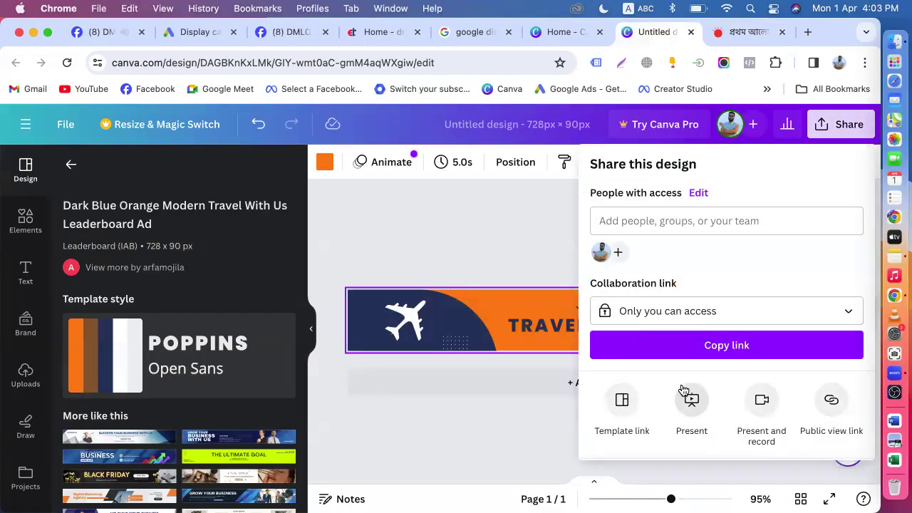
pyautogui.scroll(-3, 680, 383)
pyautogui.click(649, 372)
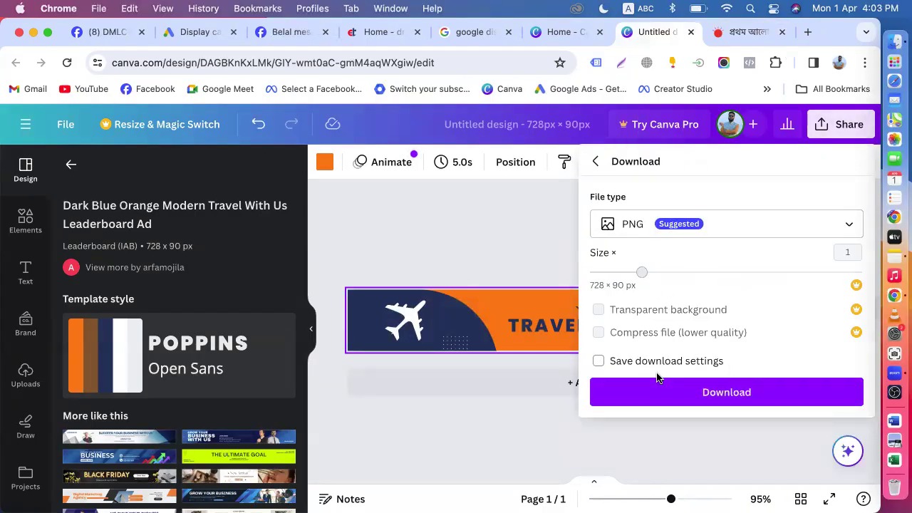
pyautogui.click(682, 393)
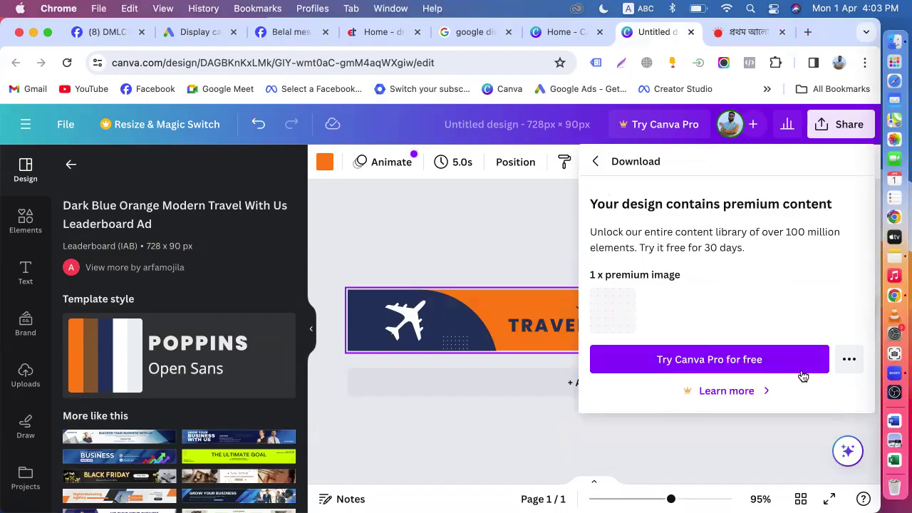
pyautogui.click(845, 360)
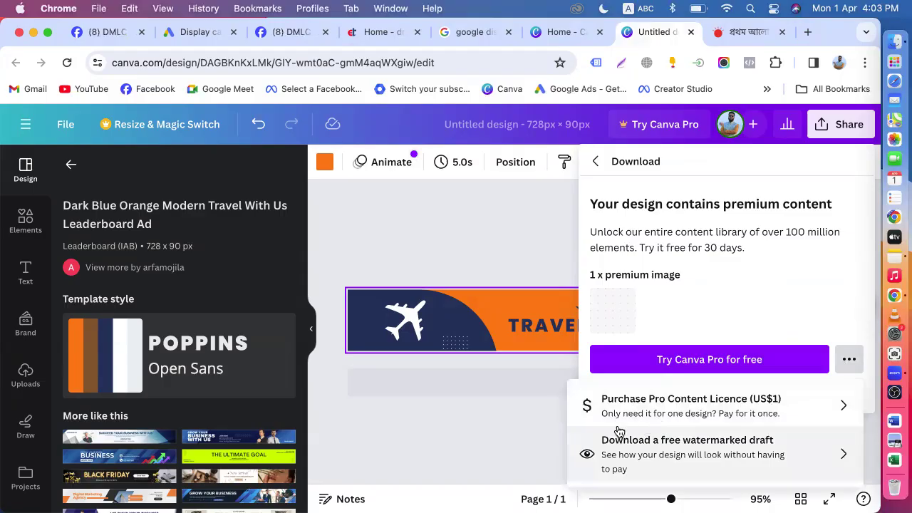
pyautogui.click(670, 450)
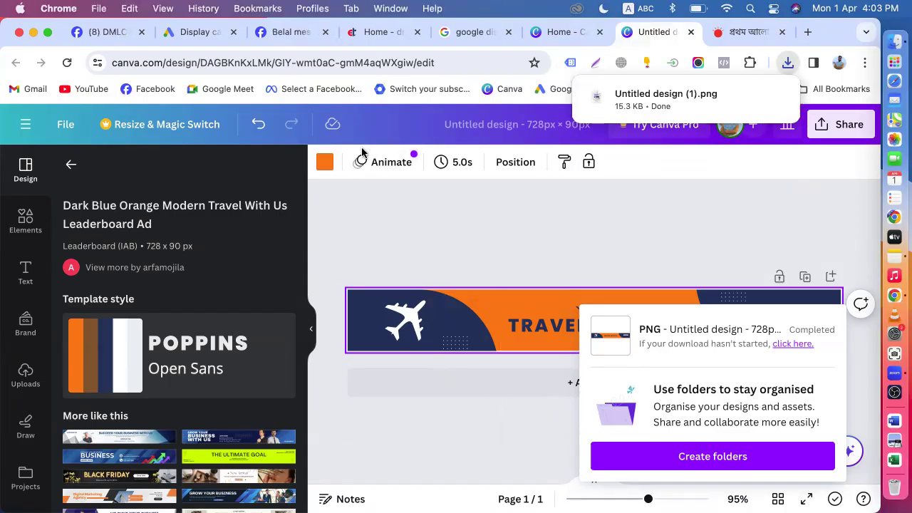
pyautogui.click(435, 245)
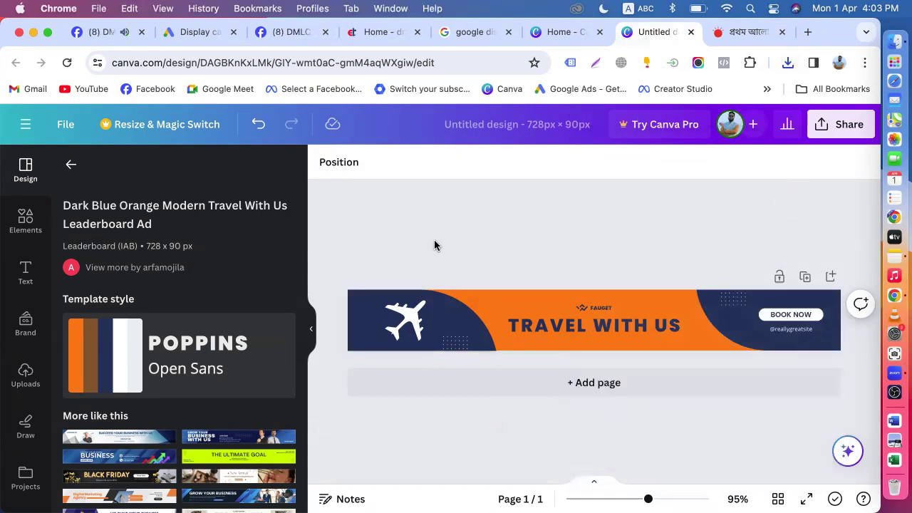
# Revisit the prothomalo.com banner, open the Google Ads Editor Help article "Image sizes for image ads" and read its Display ads dimensions.
pyautogui.click(730, 32)
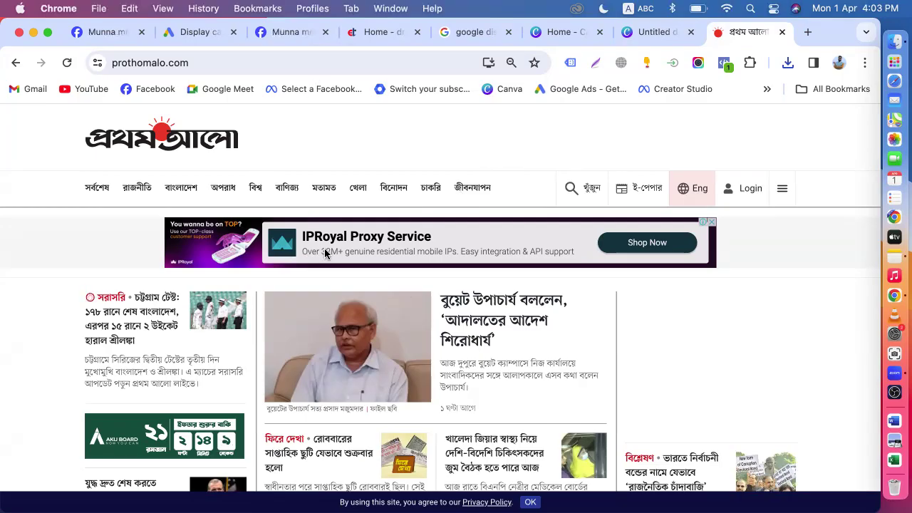
pyautogui.click(499, 26)
pyautogui.scroll(-5, 181, 261)
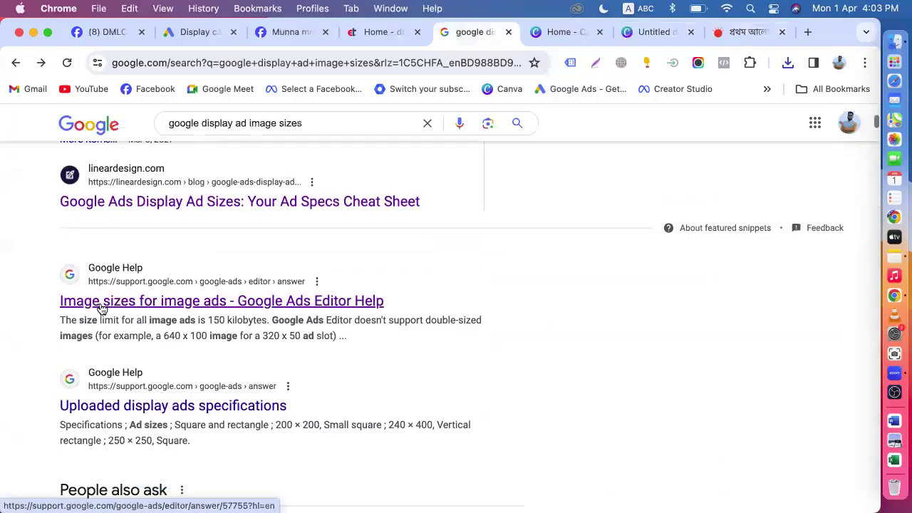
pyautogui.click(101, 307)
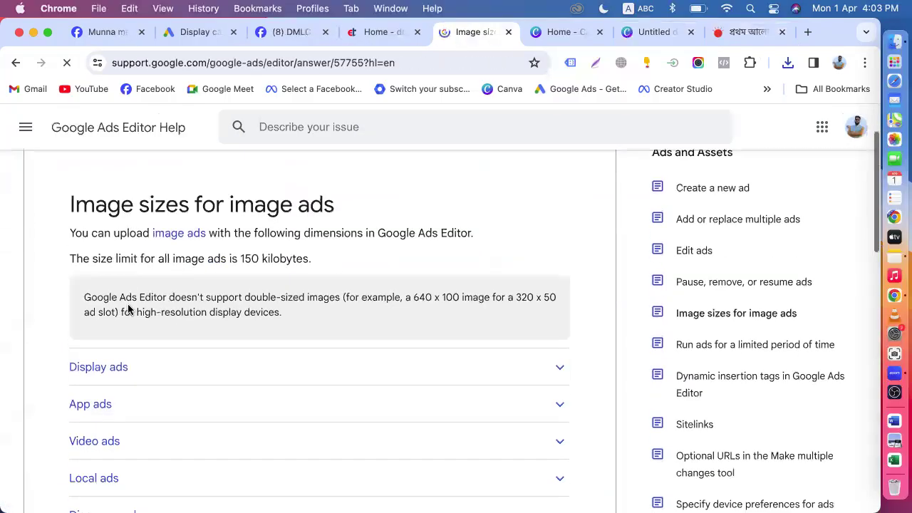
pyautogui.scroll(-5, 135, 305)
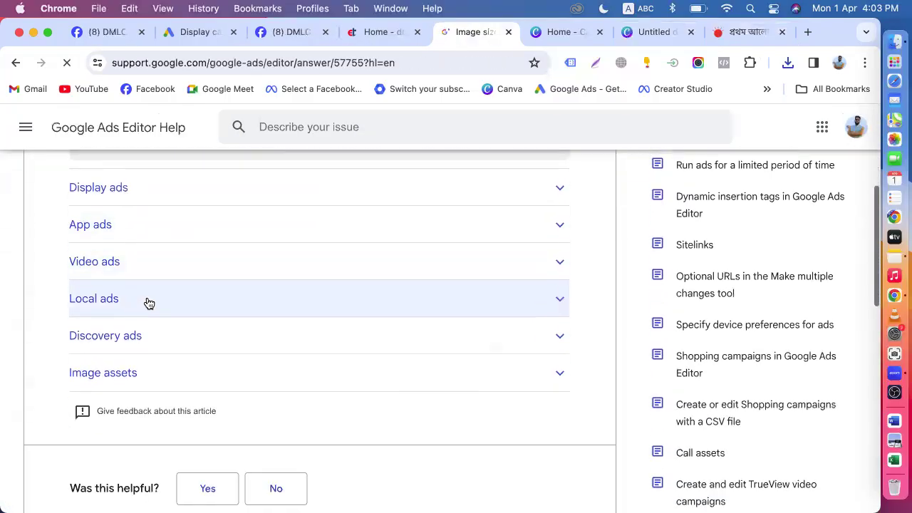
pyautogui.click(116, 191)
pyautogui.scroll(-5, 149, 330)
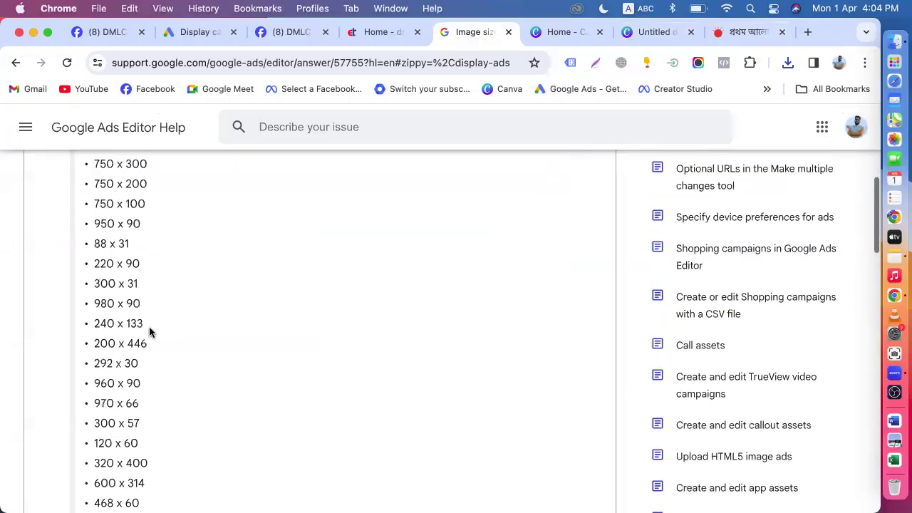
pyautogui.scroll(-15, 150, 332)
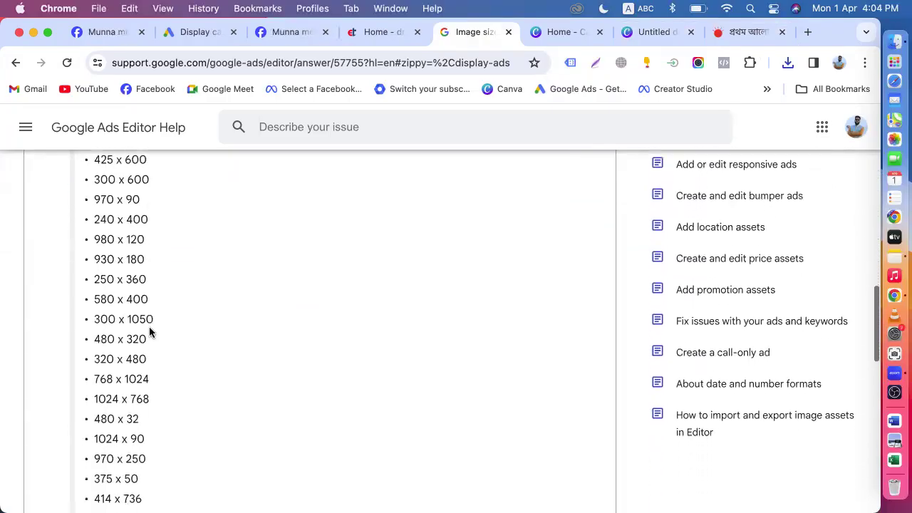
# Review the Travel With Us banner in Canva and return to the Google Ads campaign.
pyautogui.click(650, 33)
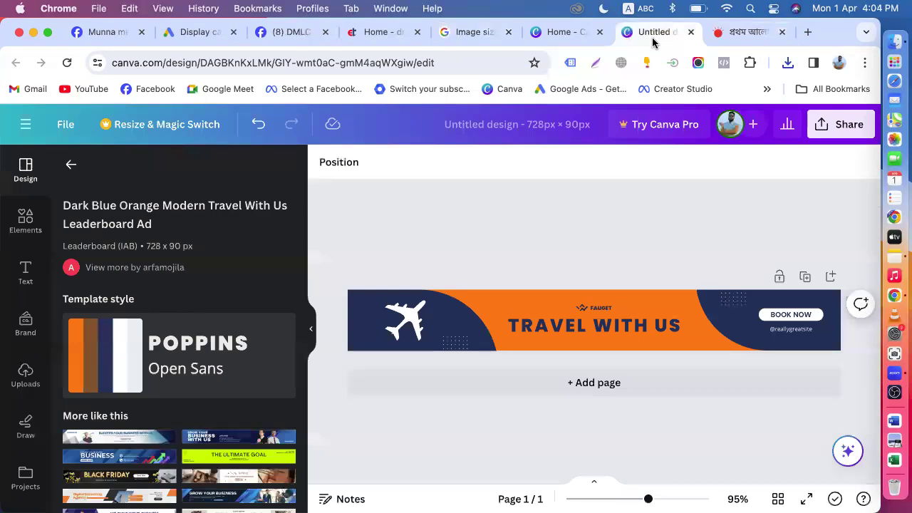
pyautogui.moveTo(841, 205); pyautogui.dragTo(629, 350)
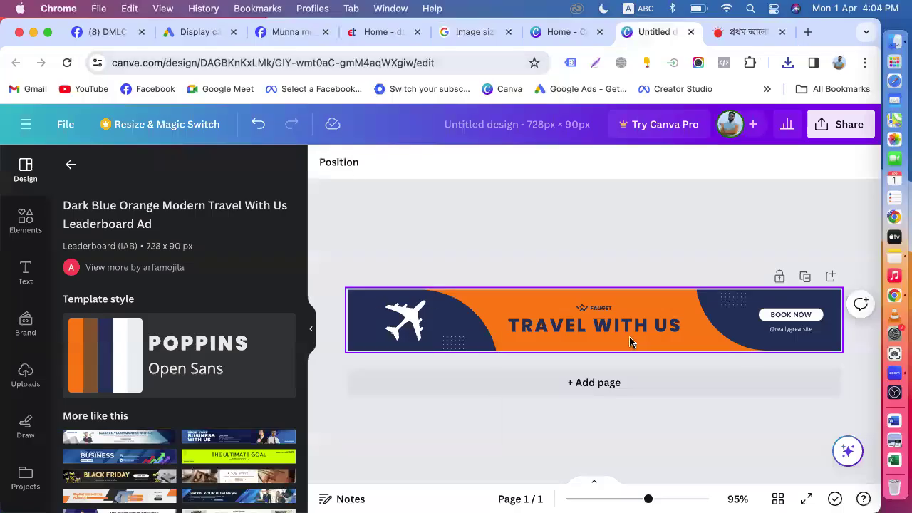
pyautogui.click(187, 33)
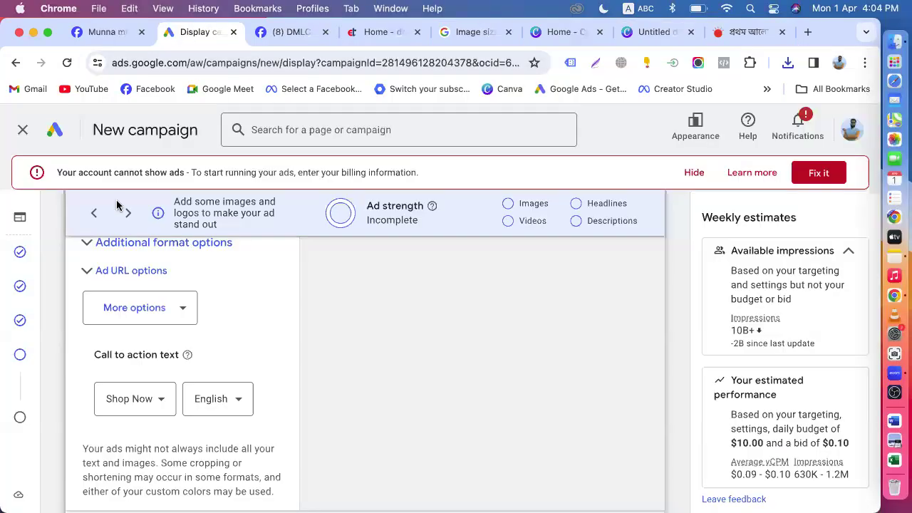
# Return to the Images section of the responsive display ad and open the selection of images for the ad.
pyautogui.scroll(10, 310, 327)
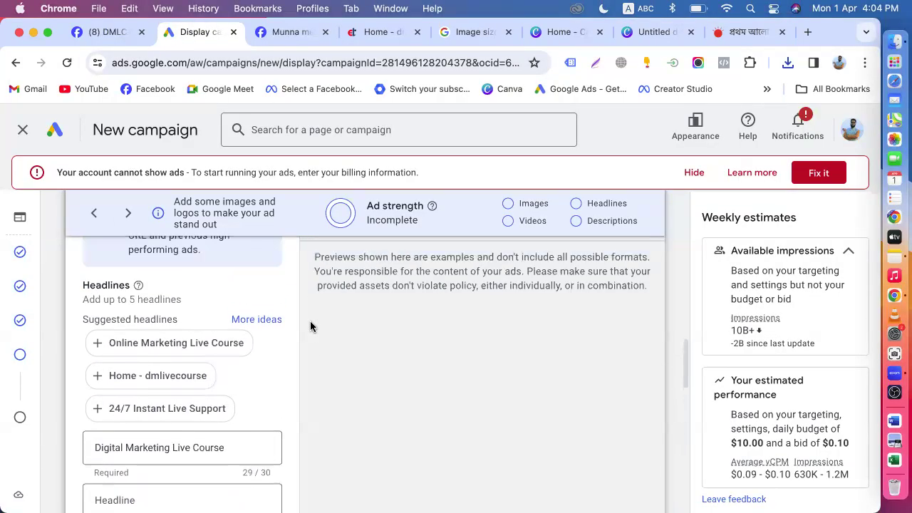
pyautogui.scroll(10, 299, 351)
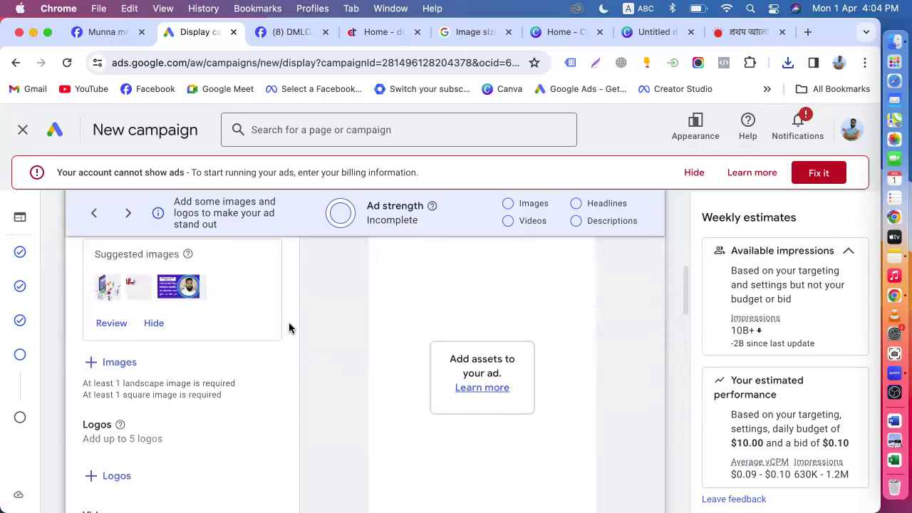
pyautogui.scroll(-1, 288, 327)
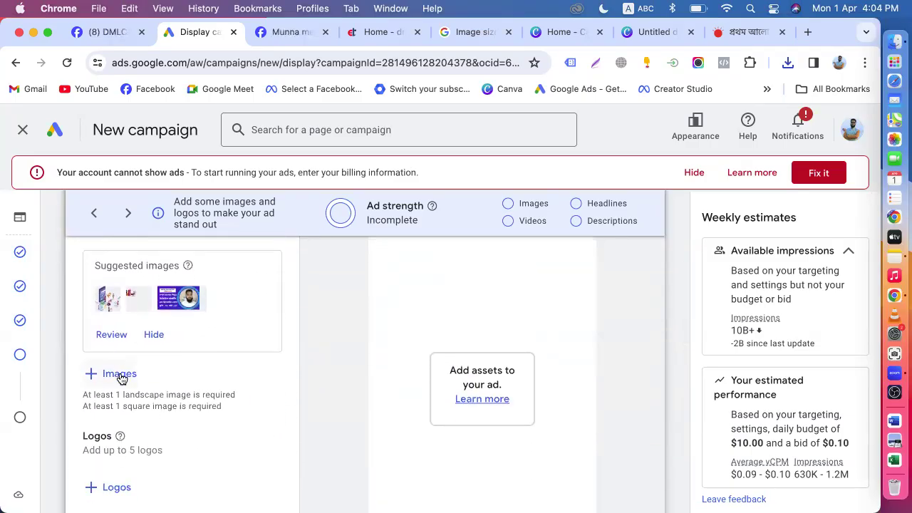
pyautogui.scroll(2, 121, 378)
pyautogui.scroll(-1, 120, 378)
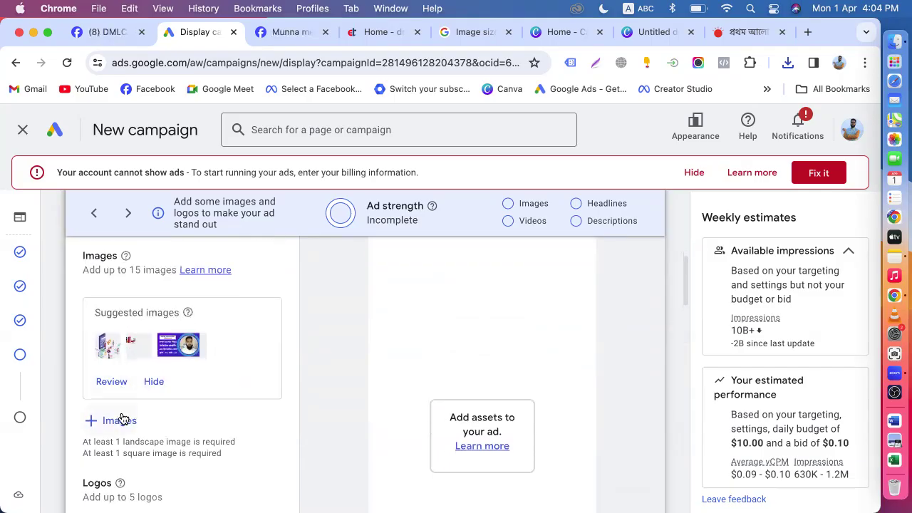
pyautogui.click(120, 420)
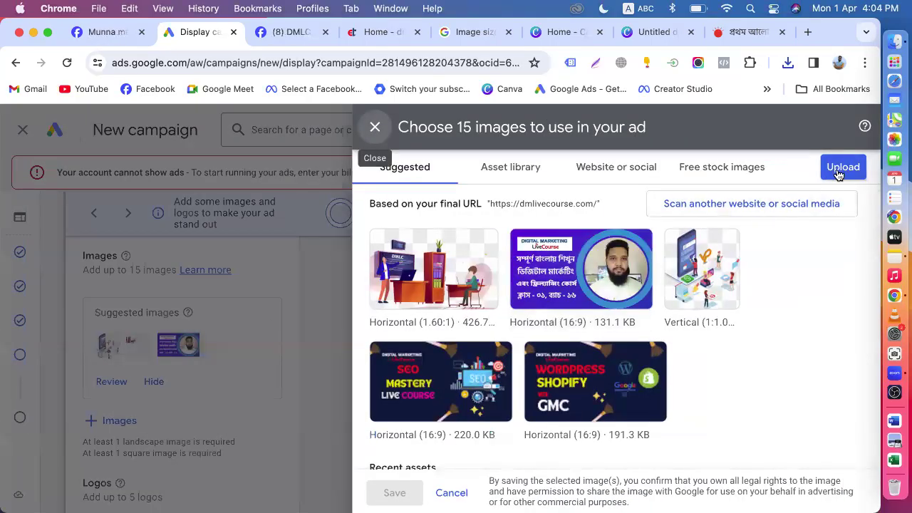
# Try to upload Untitled design (1).png from the computer's Downloads folder as an ad image.
pyautogui.click(843, 168)
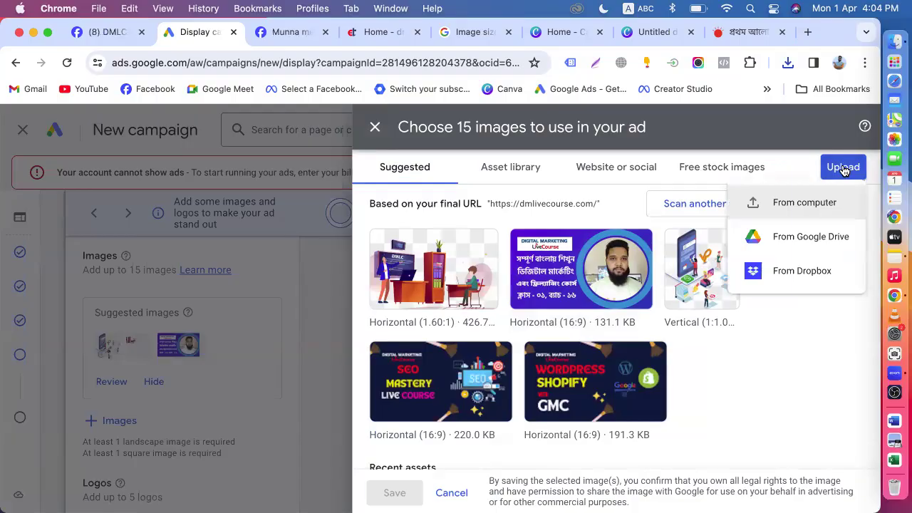
pyautogui.click(792, 205)
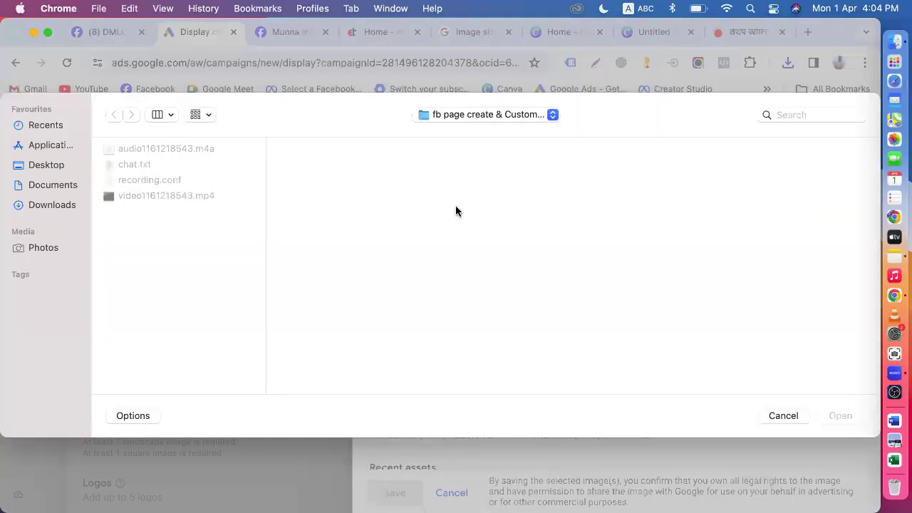
pyautogui.click(50, 207)
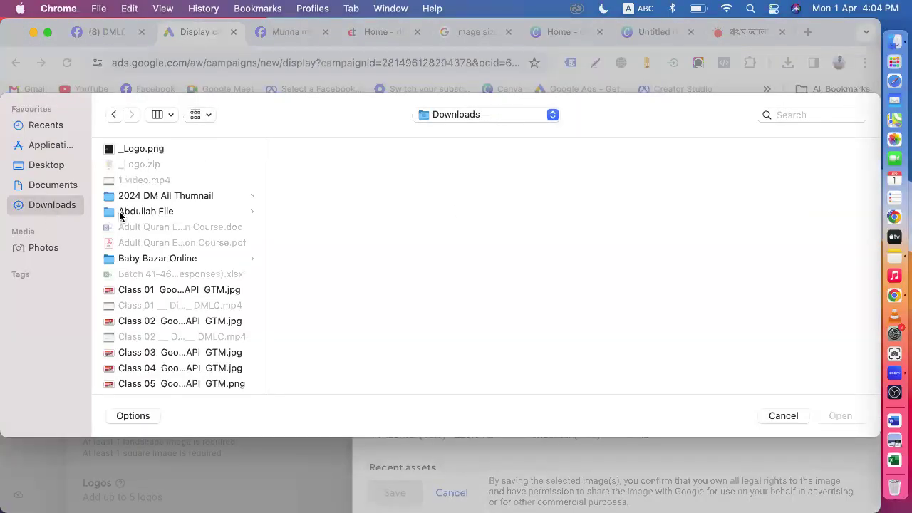
pyautogui.scroll(-15, 169, 312)
pyautogui.scroll(4, 170, 312)
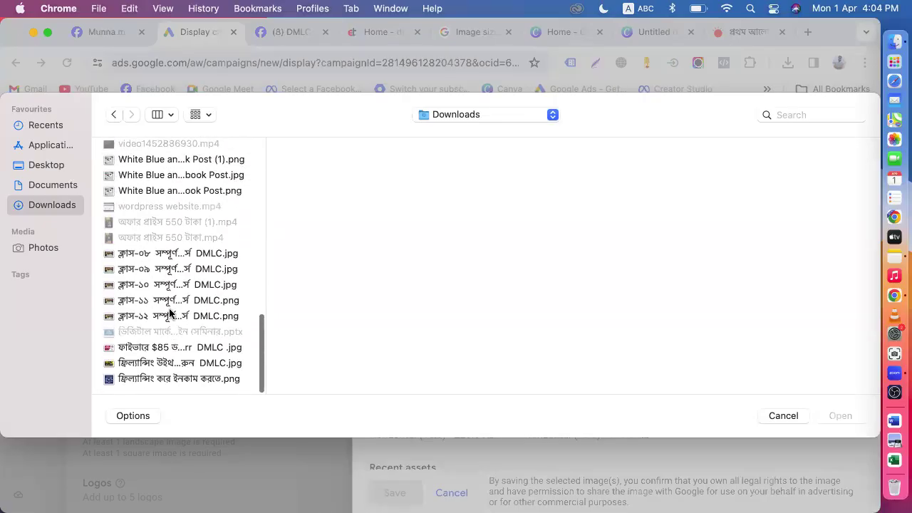
pyautogui.scroll(1, 170, 312)
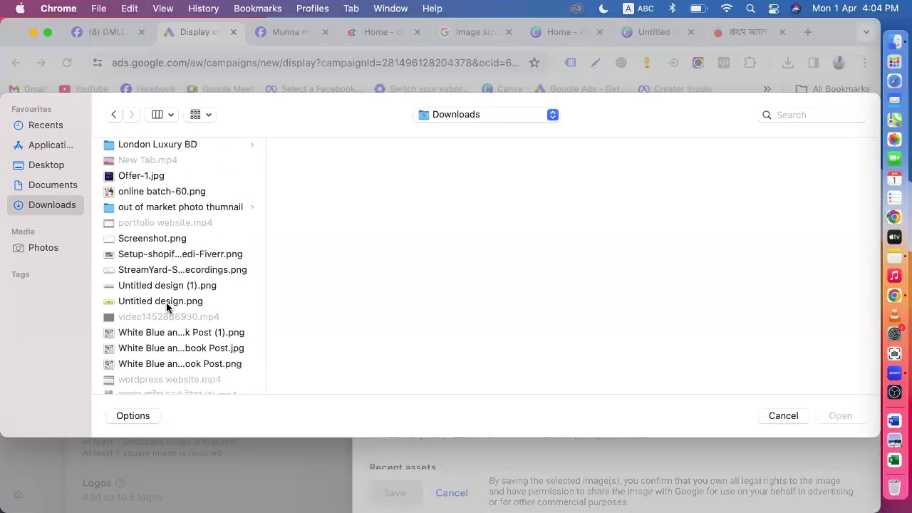
pyautogui.click(177, 286)
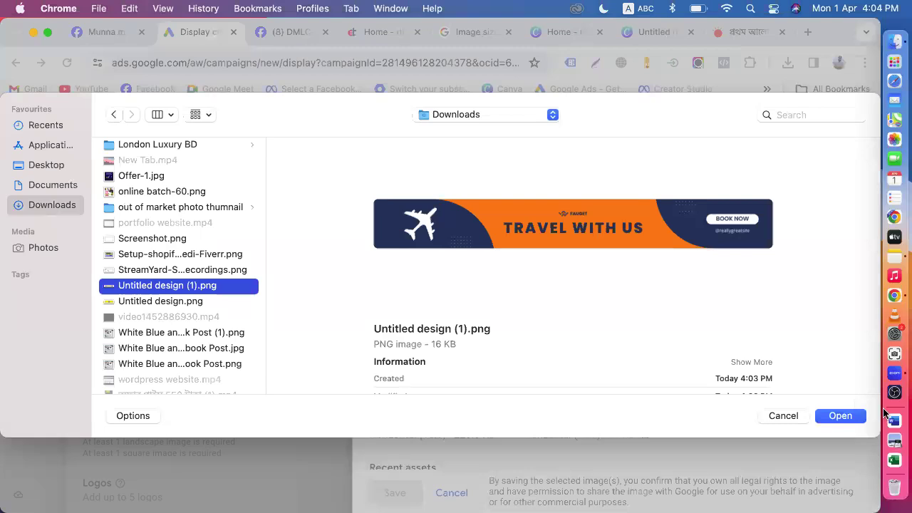
pyautogui.click(839, 416)
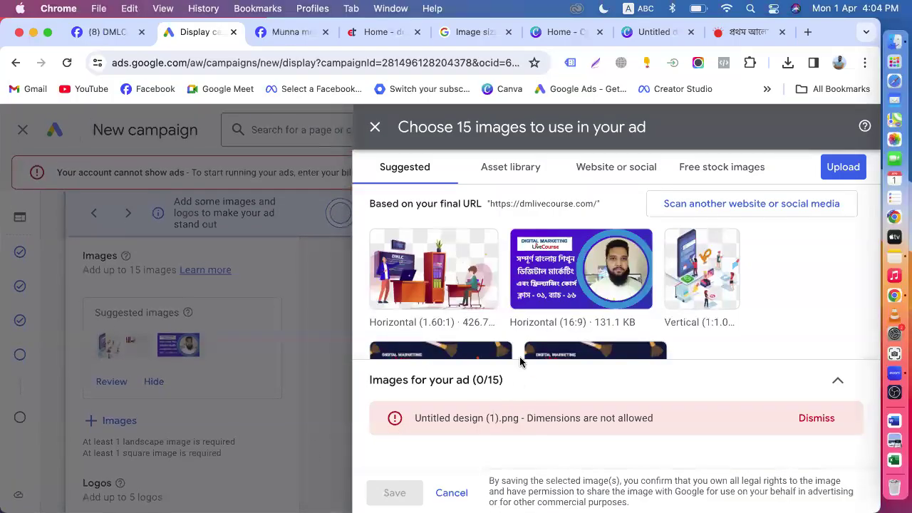
# Look through the suggested and stock images for the ad and check the website or social image source.
pyautogui.scroll(-5, 513, 349)
pyautogui.scroll(-8, 507, 346)
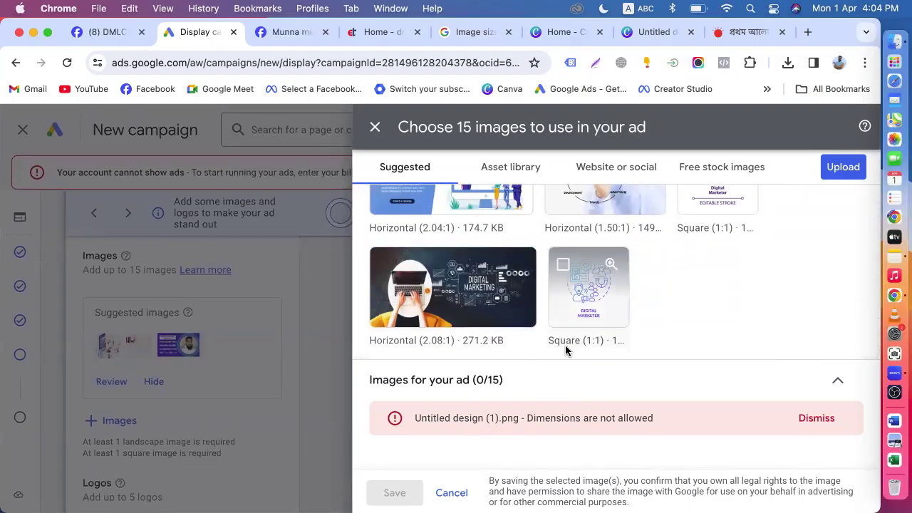
pyautogui.scroll(3, 565, 349)
pyautogui.scroll(5, 565, 345)
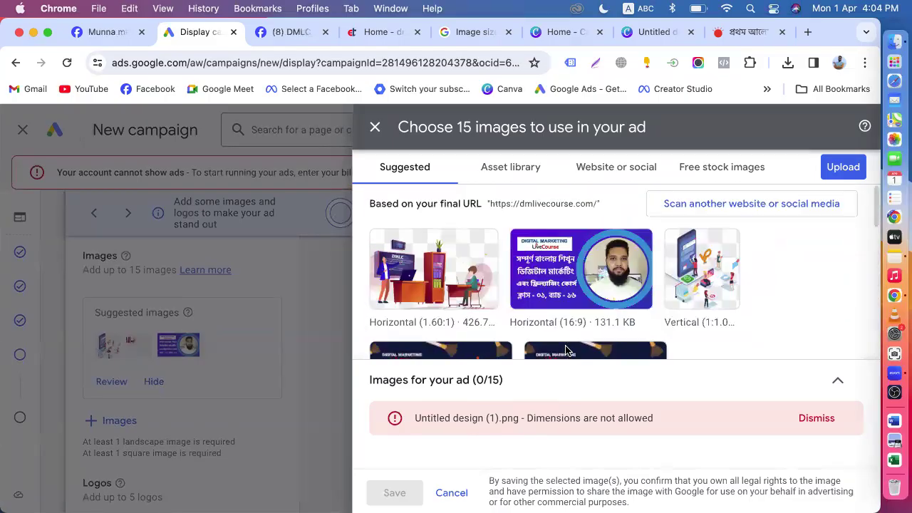
pyautogui.click(532, 176)
pyautogui.click(607, 166)
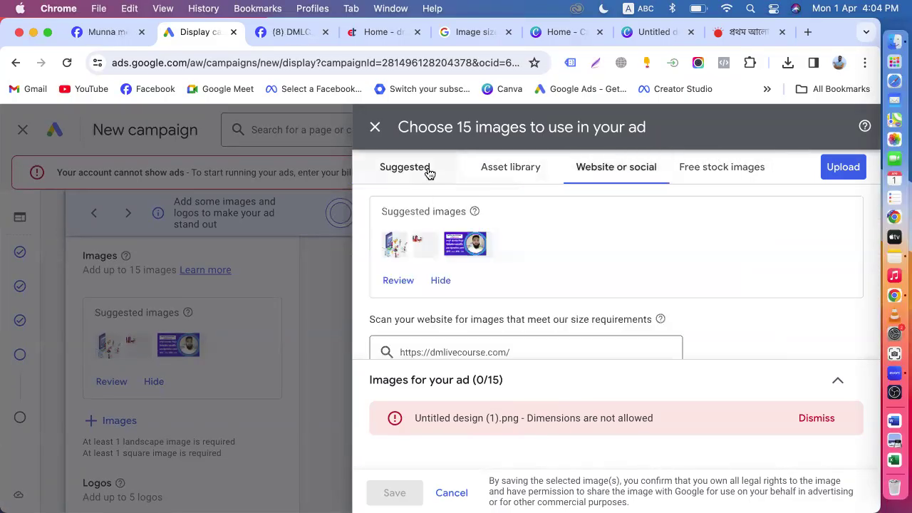
pyautogui.click(427, 173)
pyautogui.scroll(-5, 563, 303)
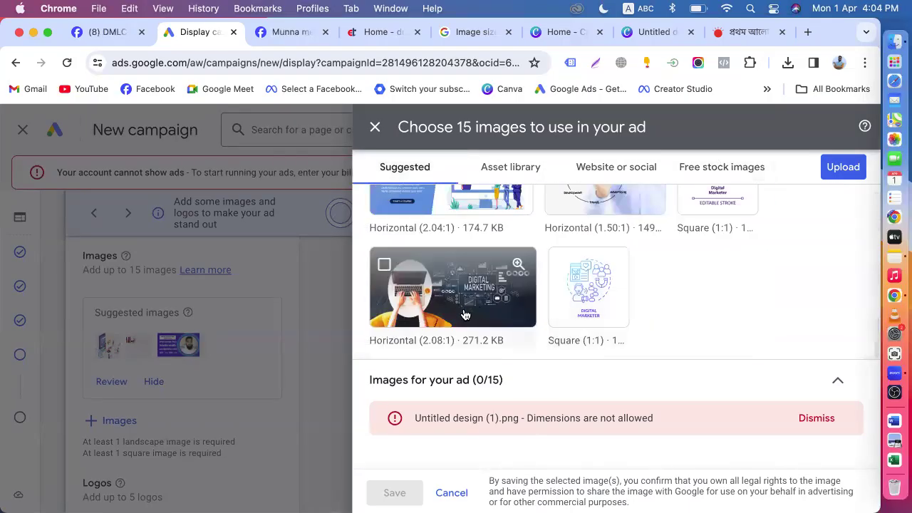
pyautogui.scroll(3, 466, 317)
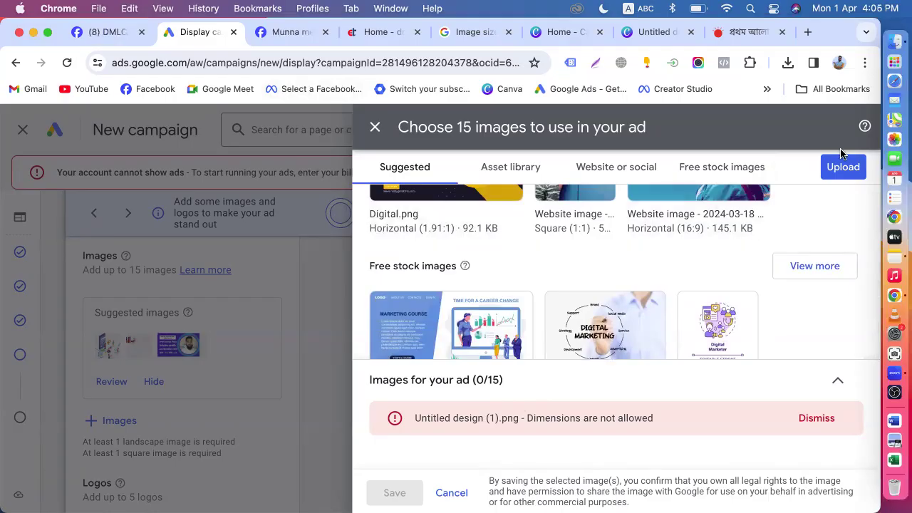
# Check the Zoom folder in Finder, the Travel With Us design in Canva and the Google Ads image sizes article.
pyautogui.click(894, 41)
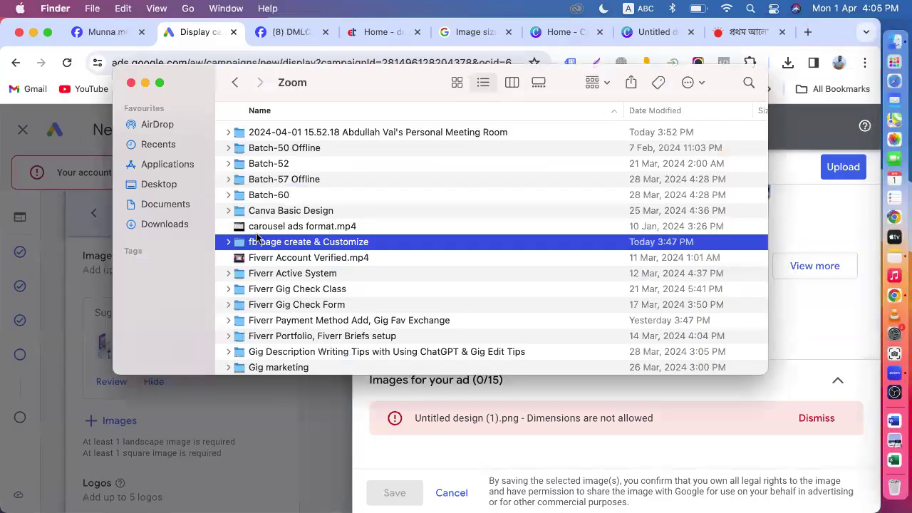
pyautogui.scroll(-5, 283, 288)
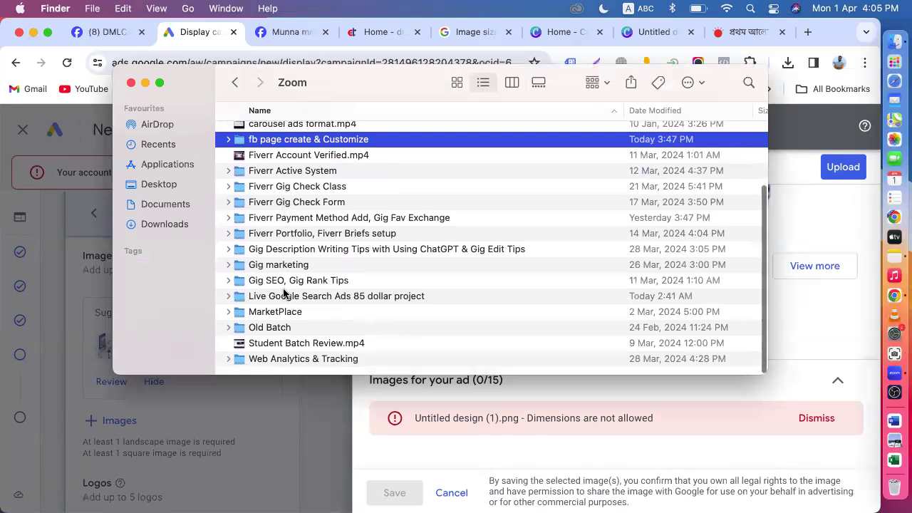
pyautogui.click(638, 35)
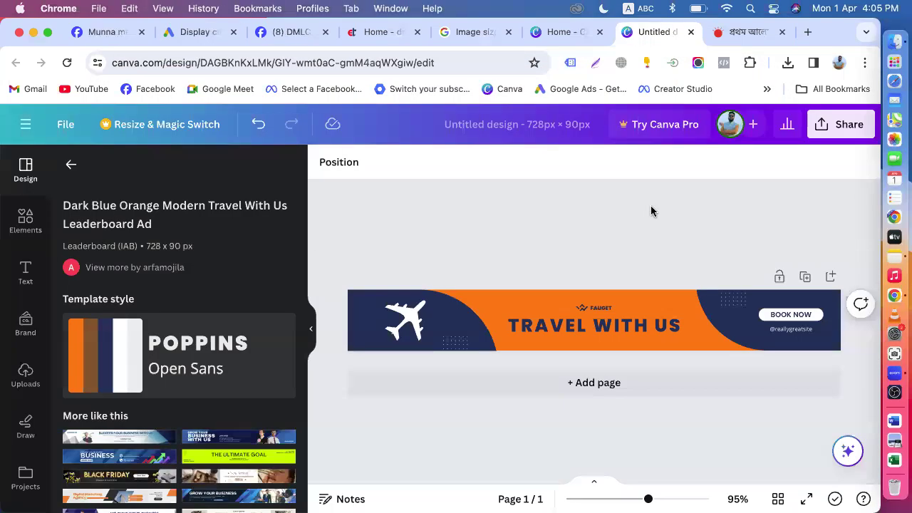
pyautogui.click(530, 127)
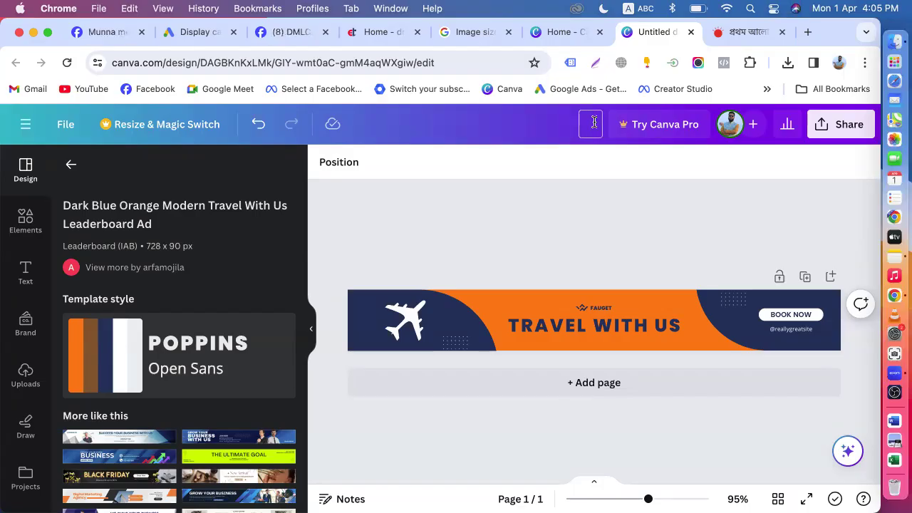
pyautogui.click(489, 31)
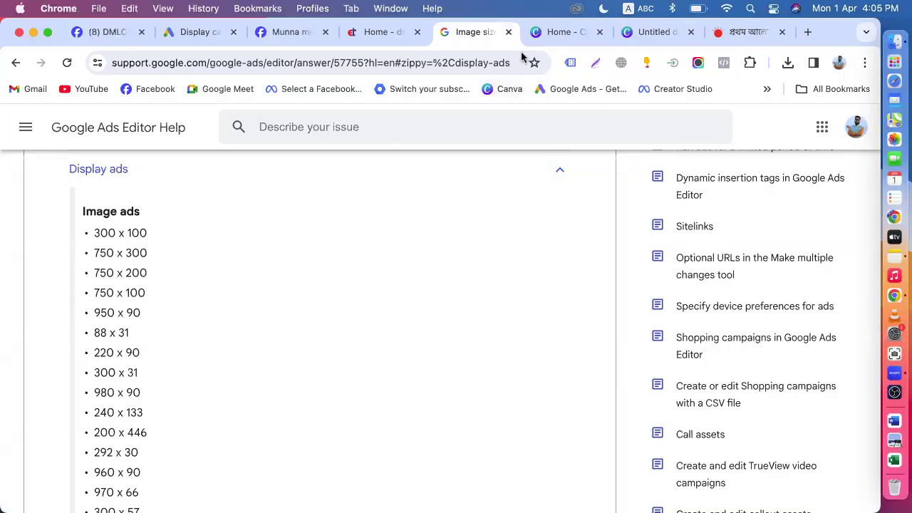
# Switch to the Canva home page and create a new custom-size design of 1456 × 180 px.
pyautogui.click(536, 36)
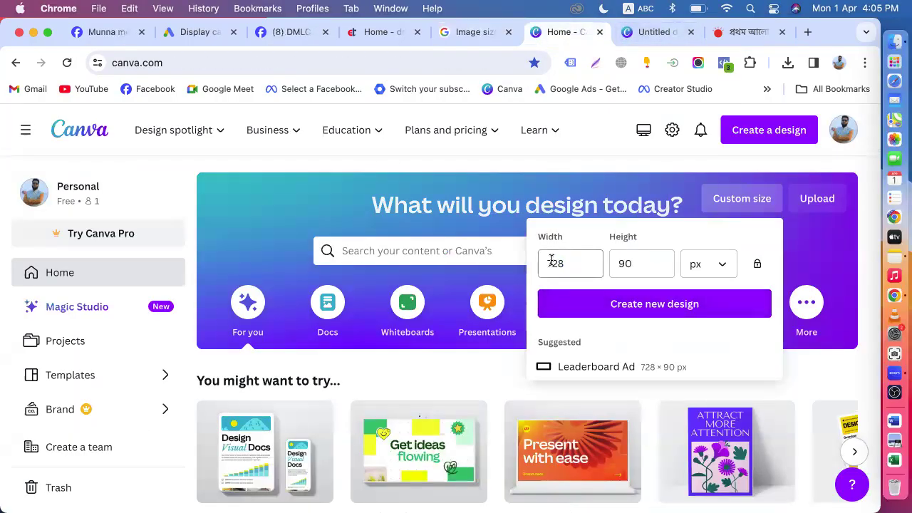
pyautogui.moveTo(565, 264); pyautogui.dragTo(542, 267)
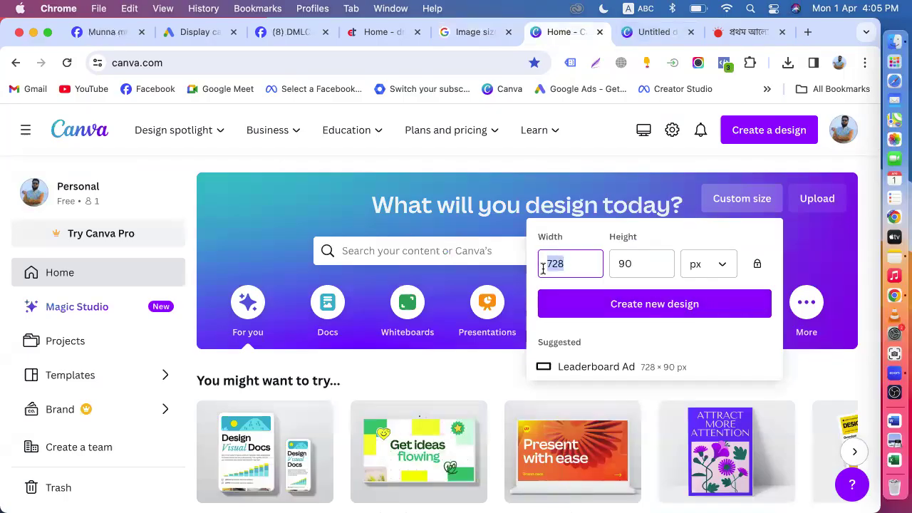
pyautogui.write('1456')
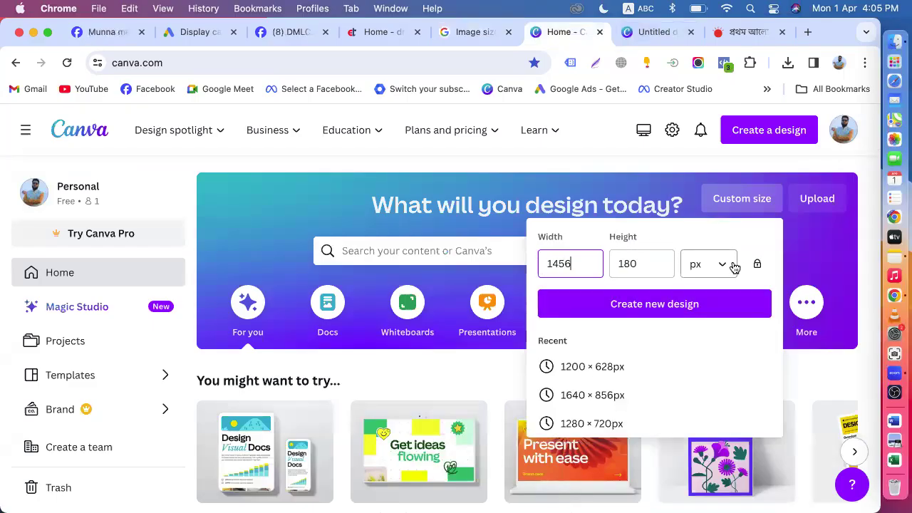
pyautogui.click(758, 263)
pyautogui.moveTo(641, 263); pyautogui.dragTo(607, 262)
pyautogui.click(642, 259)
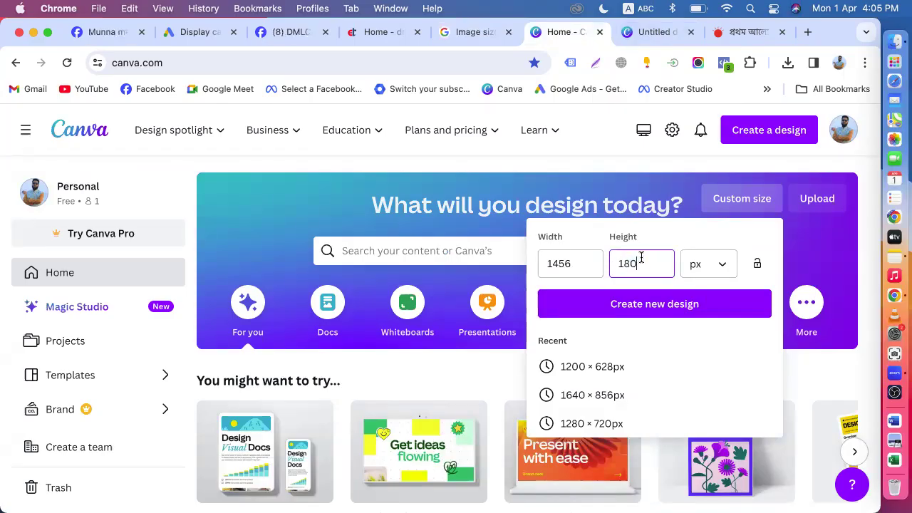
pyautogui.click(758, 263)
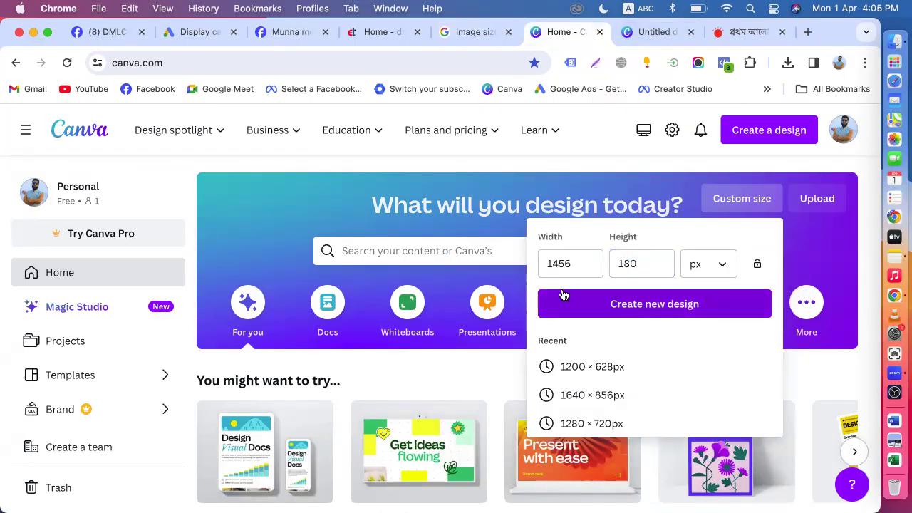
pyautogui.click(648, 302)
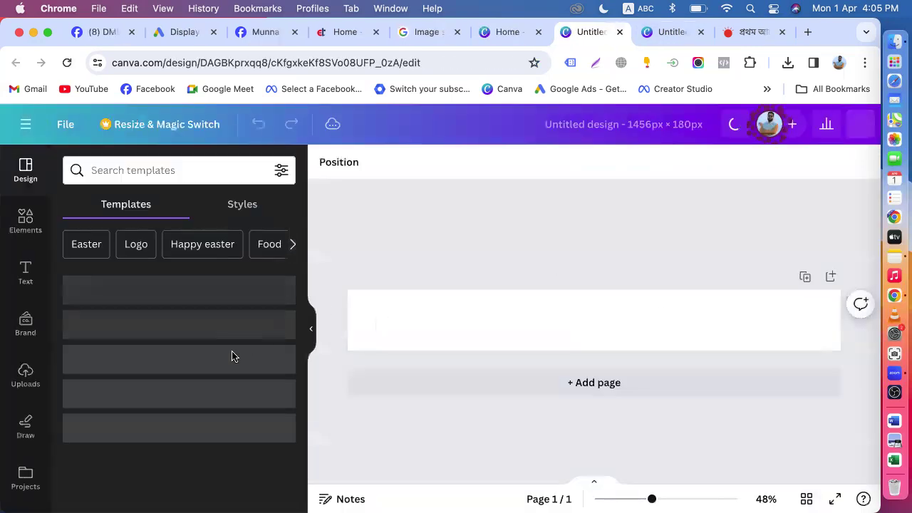
# Apply the Green White Minimalist New Arrival Leaderboard Ad template to the blank design and title the design Image.
pyautogui.click(171, 325)
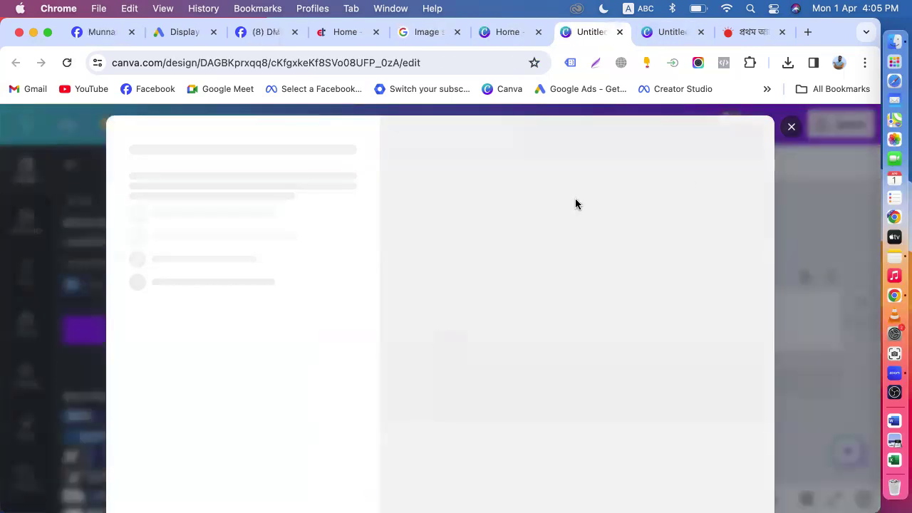
pyautogui.click(791, 130)
pyautogui.scroll(-3, 171, 357)
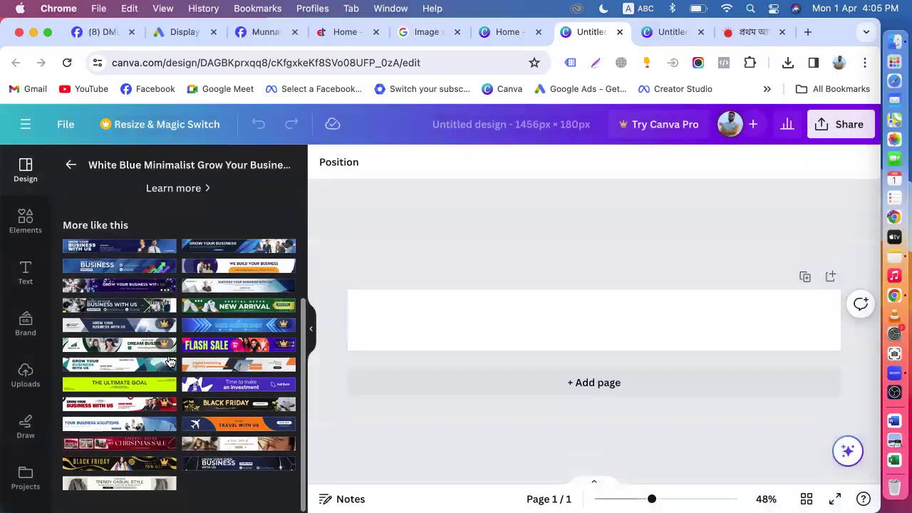
pyautogui.click(221, 314)
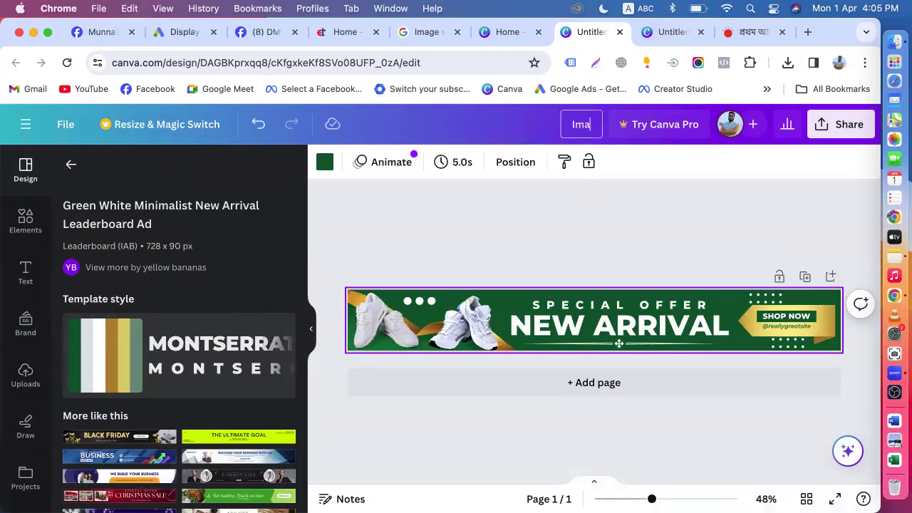
# Download the banner design as a JPG at 1,456 × 180 px with its premium content included.
pyautogui.click(834, 128)
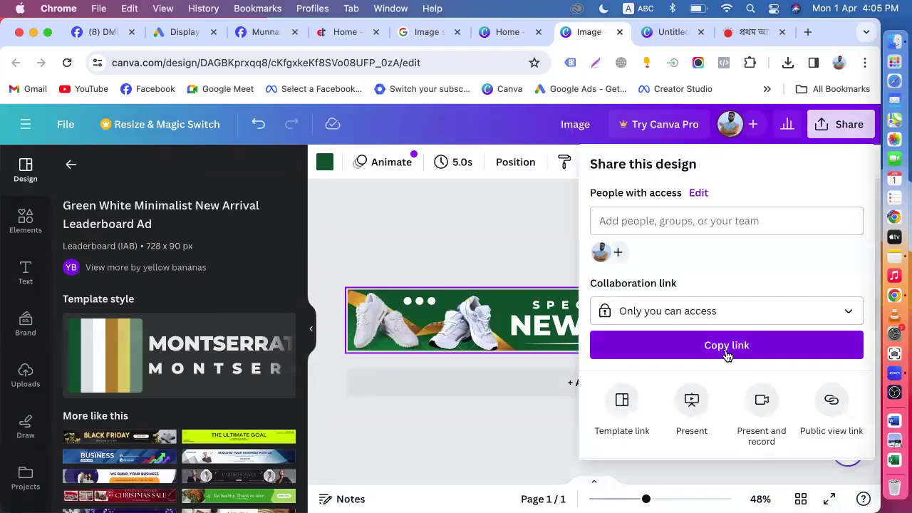
pyautogui.scroll(-3, 682, 403)
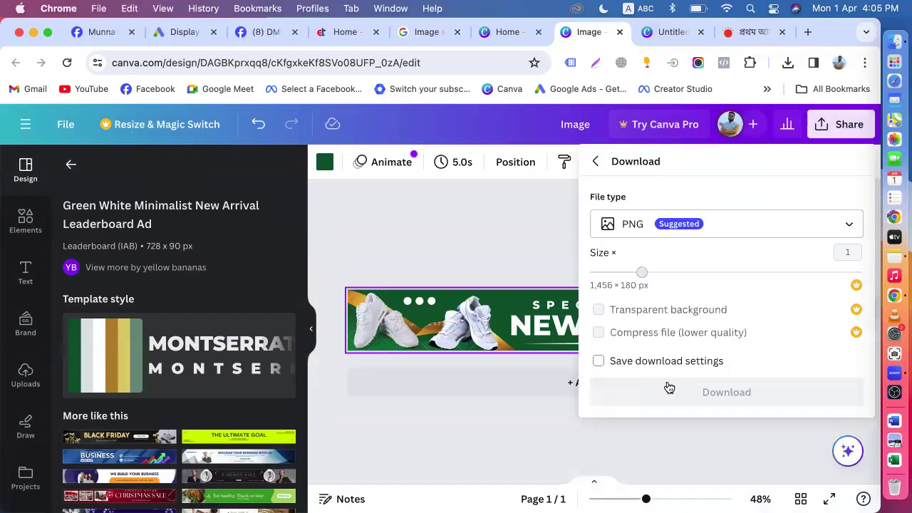
pyautogui.click(636, 226)
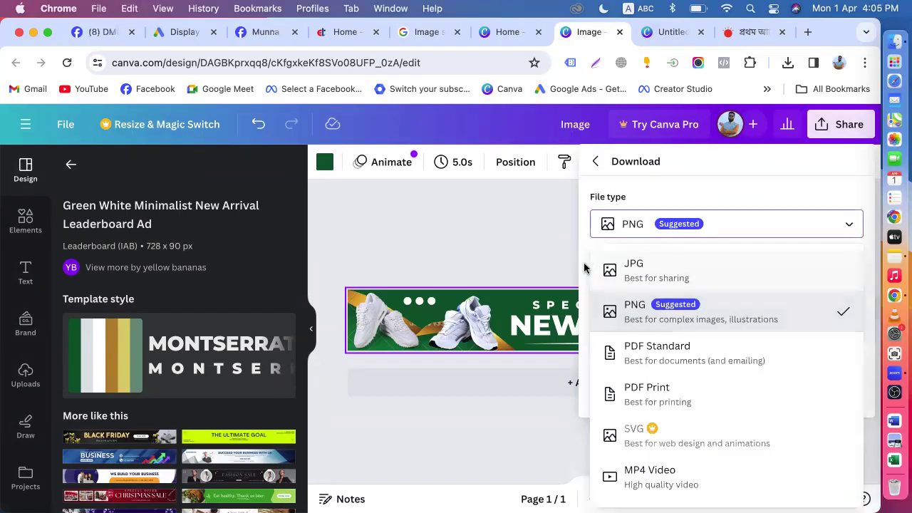
pyautogui.click(624, 283)
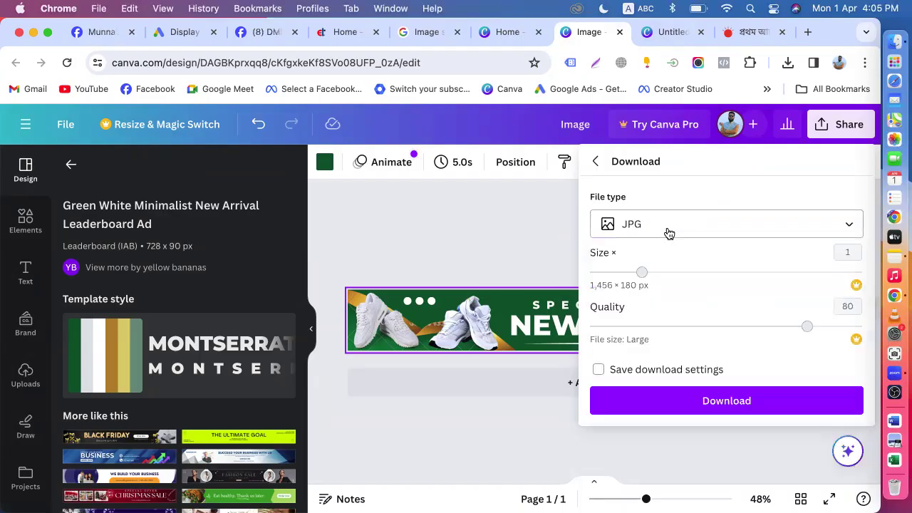
pyautogui.click(676, 406)
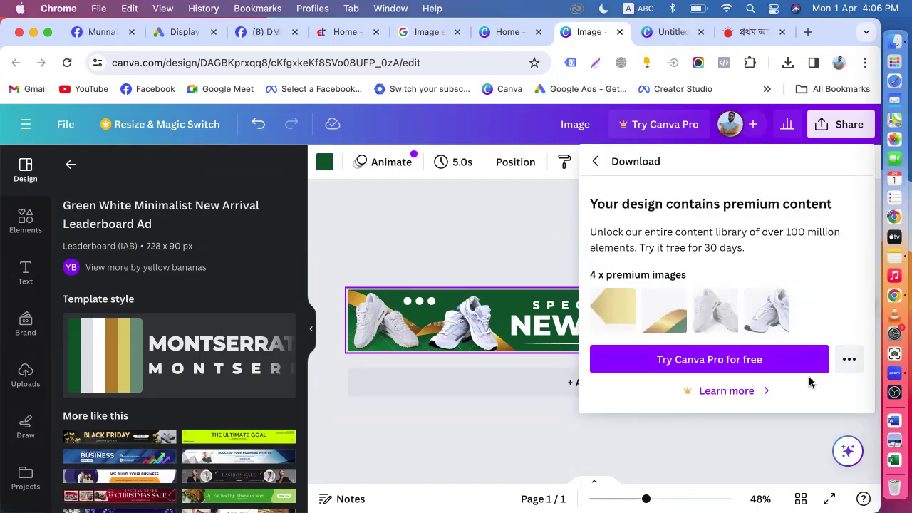
pyautogui.click(849, 359)
pyautogui.click(671, 448)
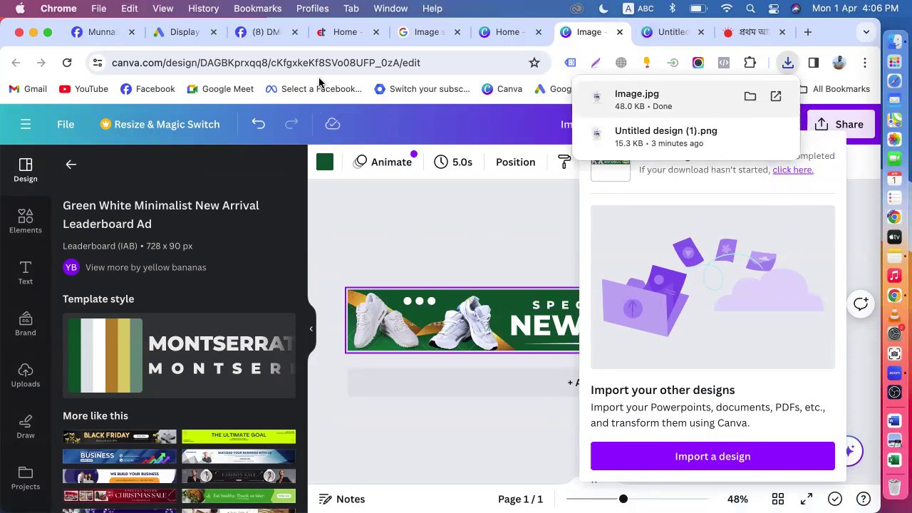
# Switch to Google Ads and upload Image.jpg from the Downloads folder as an ad image.
pyautogui.click(179, 31)
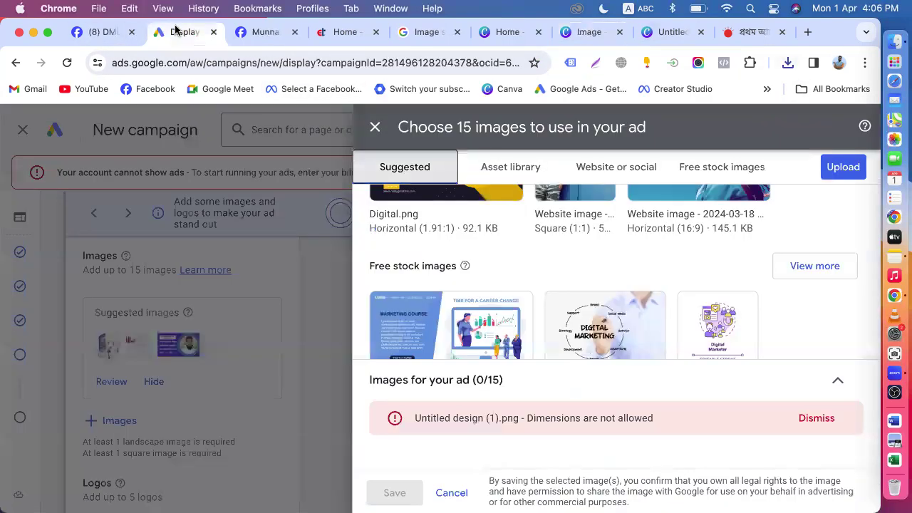
pyautogui.click(838, 168)
pyautogui.click(769, 211)
pyautogui.scroll(-10, 188, 306)
pyautogui.scroll(6, 155, 349)
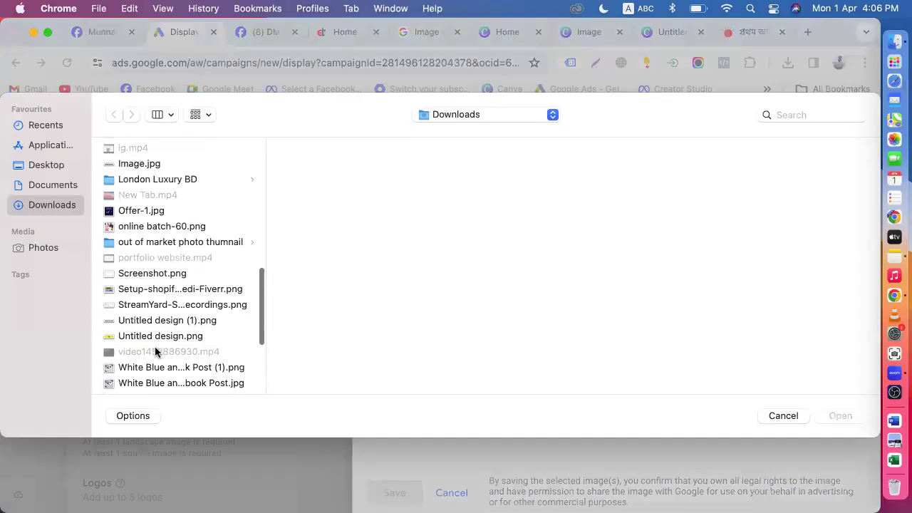
pyautogui.click(144, 352)
pyautogui.press('i')
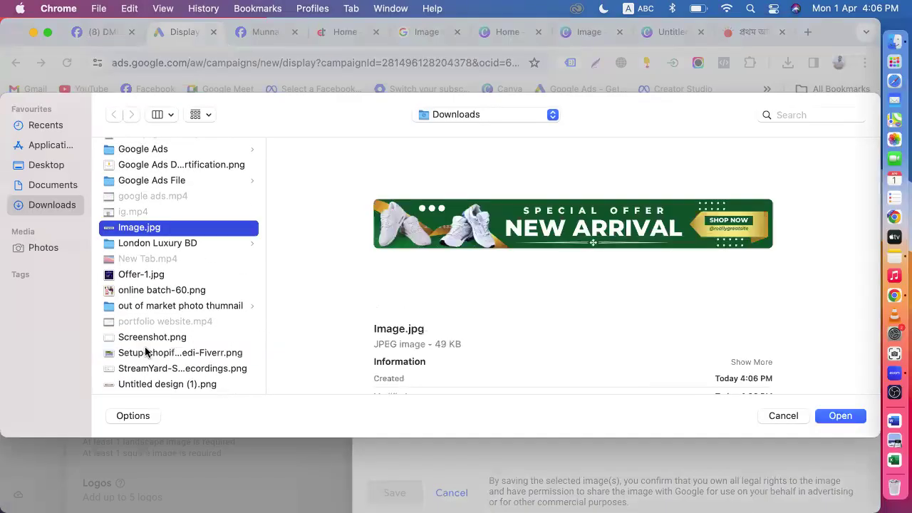
pyautogui.click(838, 415)
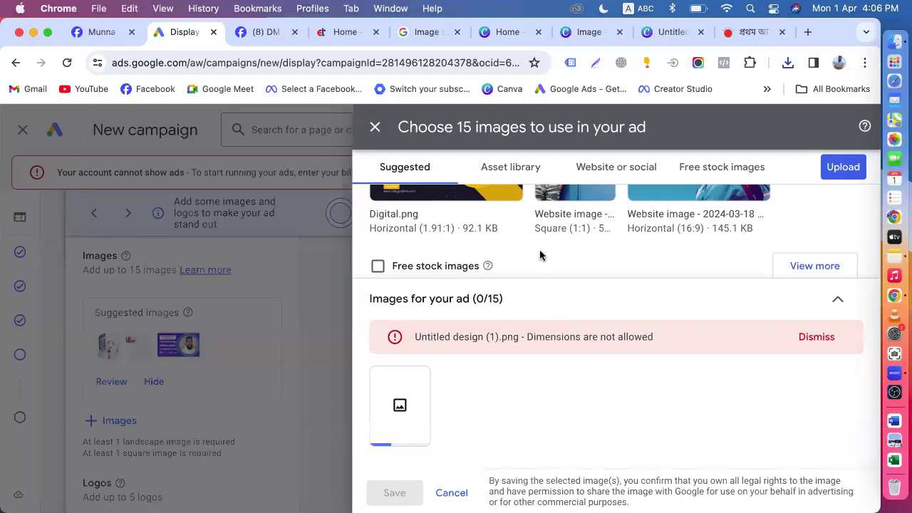
# Check the crop and dimensions of the square version of Image.jpg and cancel the image selection.
pyautogui.scroll(-3, 539, 254)
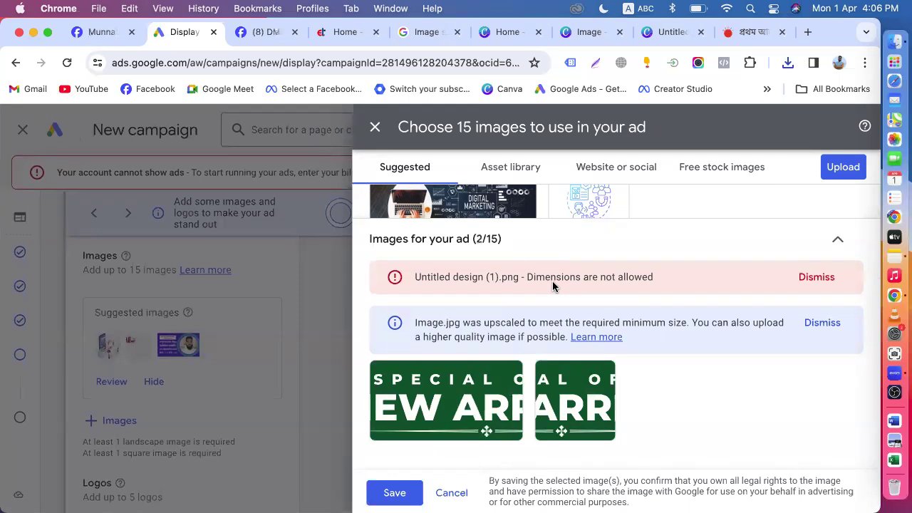
pyautogui.moveTo(416, 409)
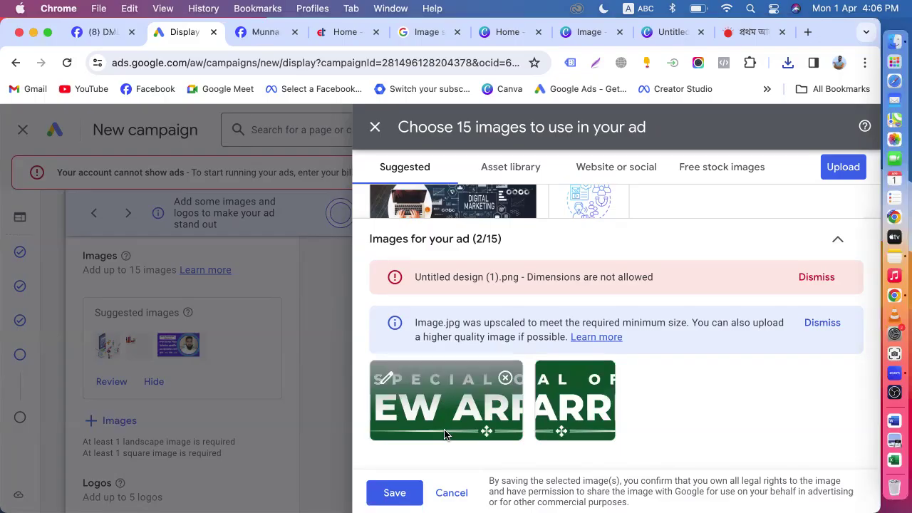
pyautogui.click(561, 412)
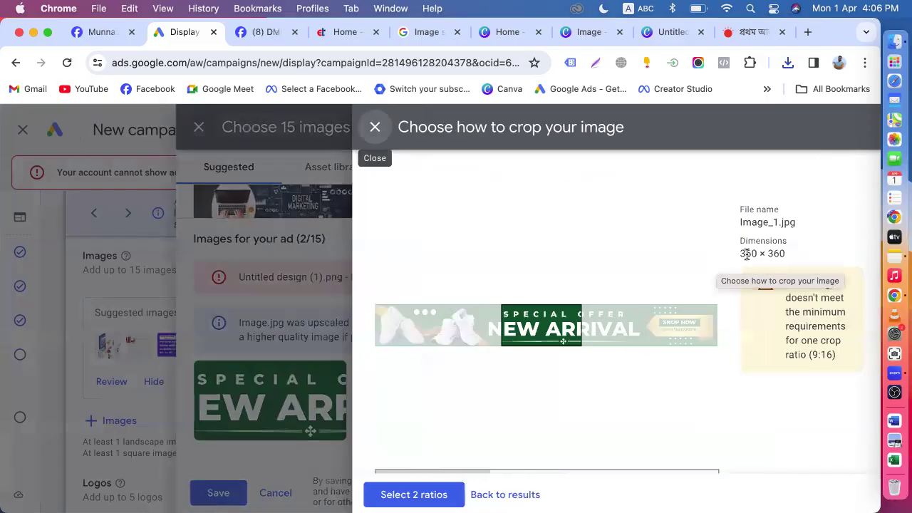
pyautogui.moveTo(741, 254); pyautogui.dragTo(803, 256)
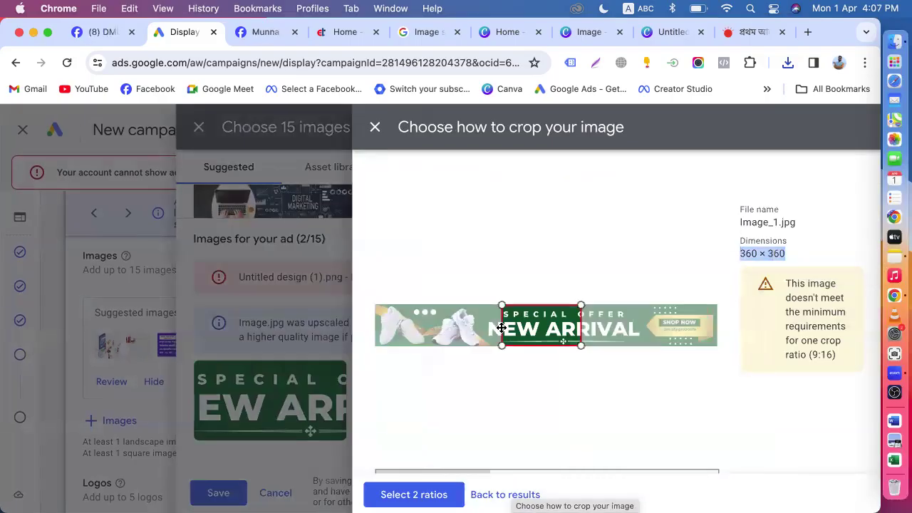
pyautogui.click(375, 128)
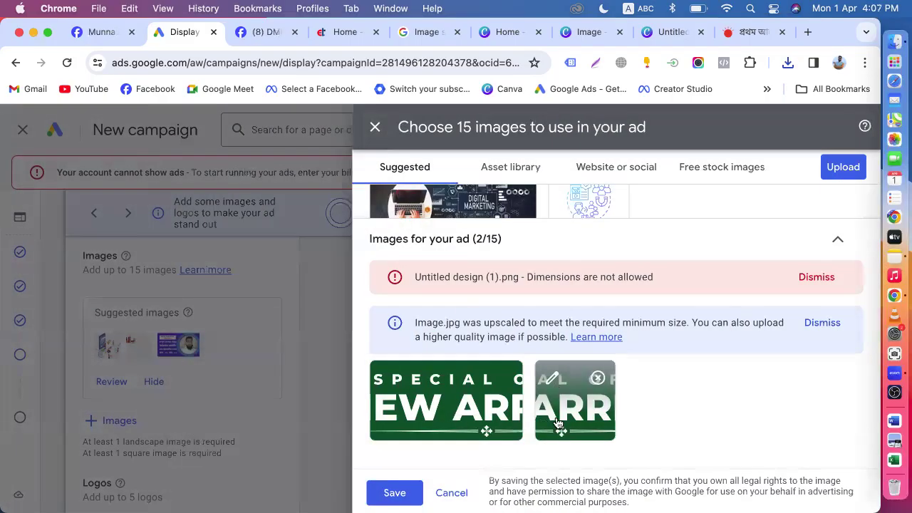
pyautogui.click(451, 493)
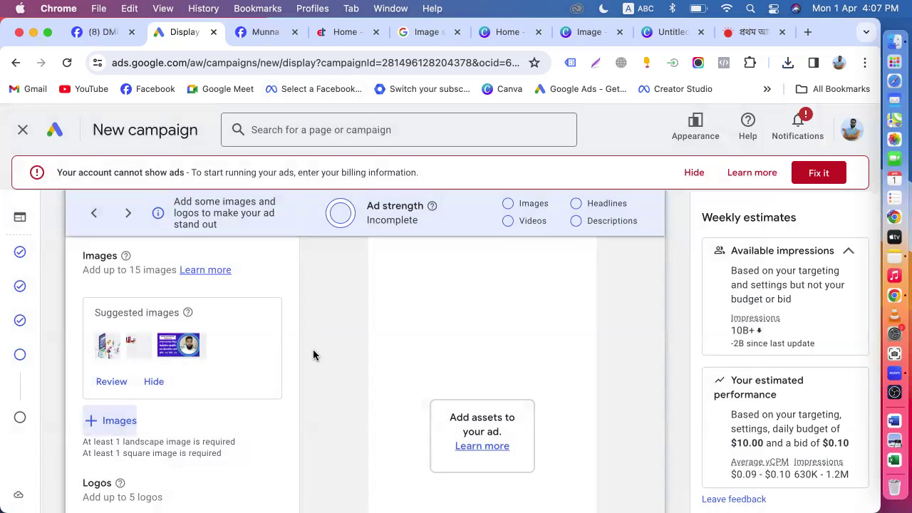
# Reopen the image picker for the ad and switch its source to website or social.
pyautogui.scroll(-2, 313, 355)
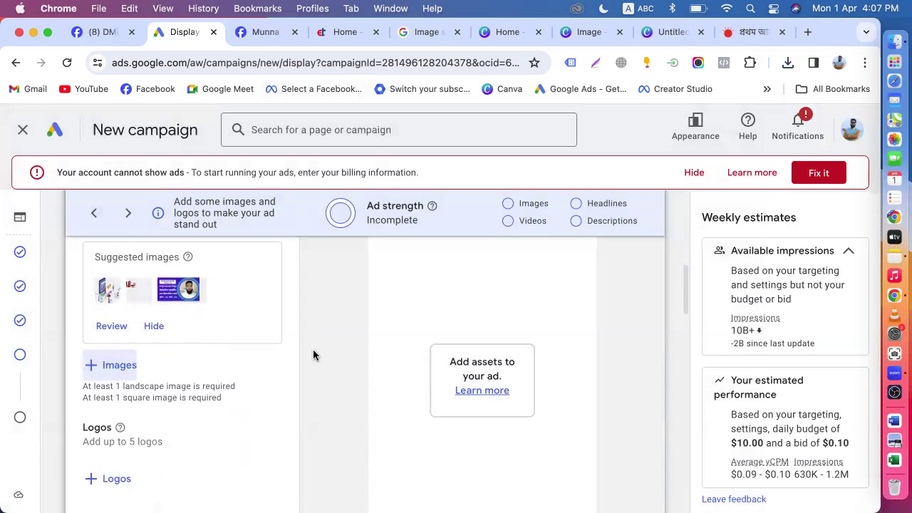
pyautogui.click(109, 370)
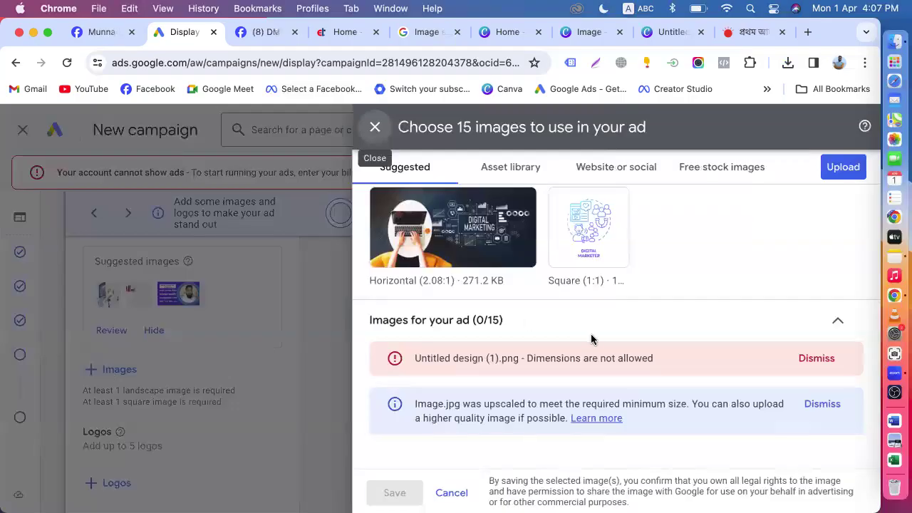
pyautogui.scroll(5, 580, 270)
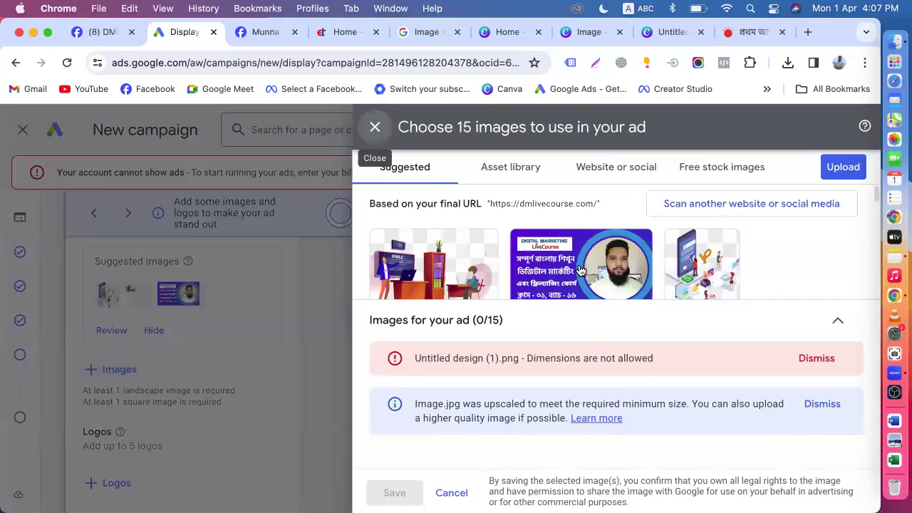
pyautogui.click(602, 171)
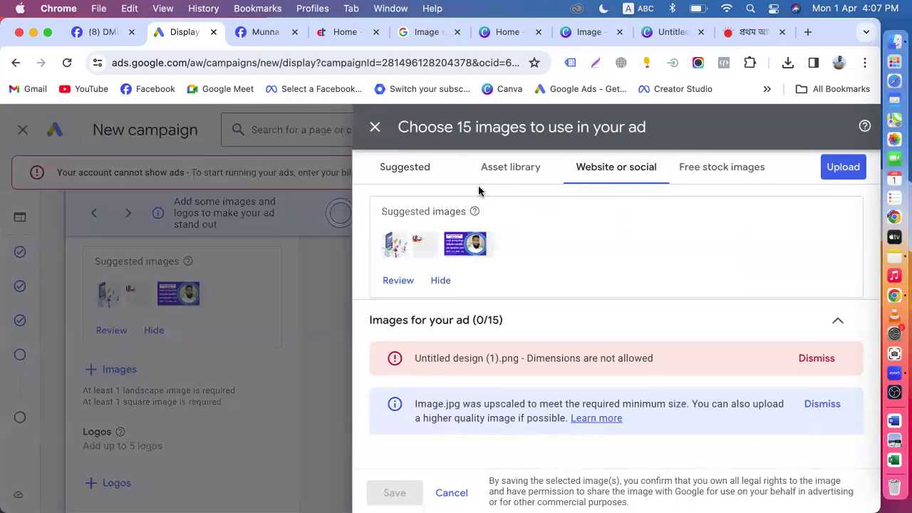
# Copy the dmlivecourse.com address from the website and check the URL set for the website image scan in Google Ads.
pyautogui.press('super+4')
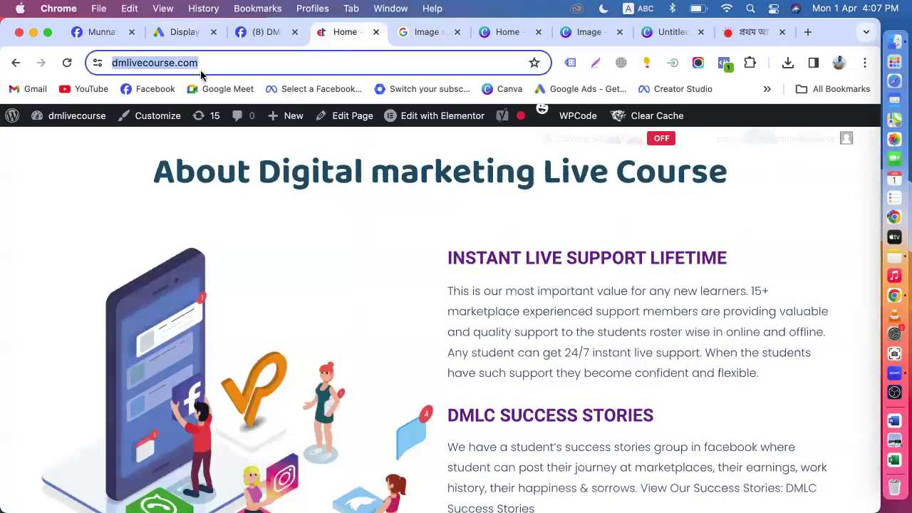
pyautogui.rightClick(193, 66)
pyautogui.click(235, 185)
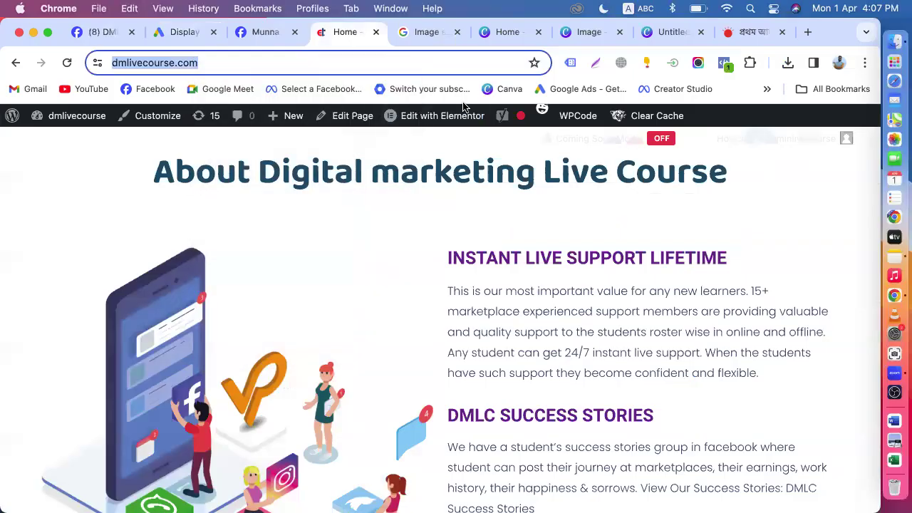
pyautogui.click(192, 26)
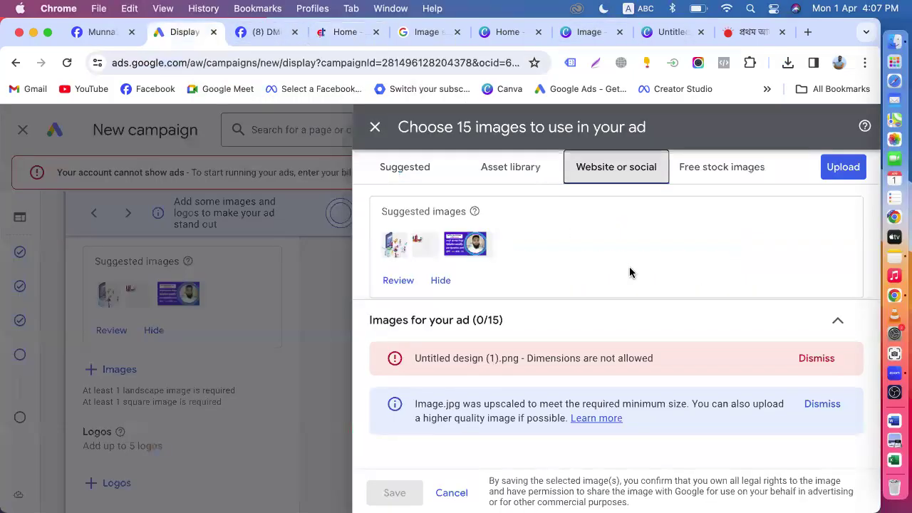
pyautogui.scroll(-1, 541, 249)
pyautogui.scroll(-3, 554, 247)
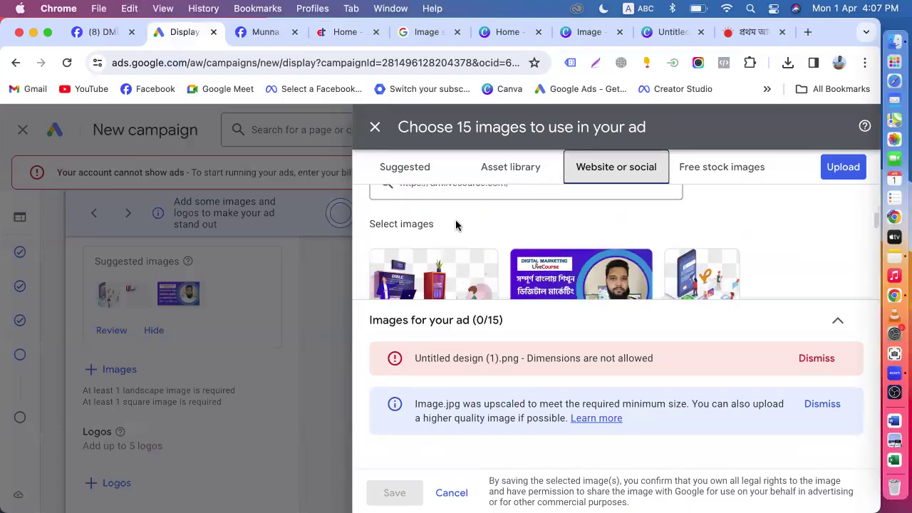
pyautogui.scroll(2, 442, 228)
pyautogui.click(521, 252)
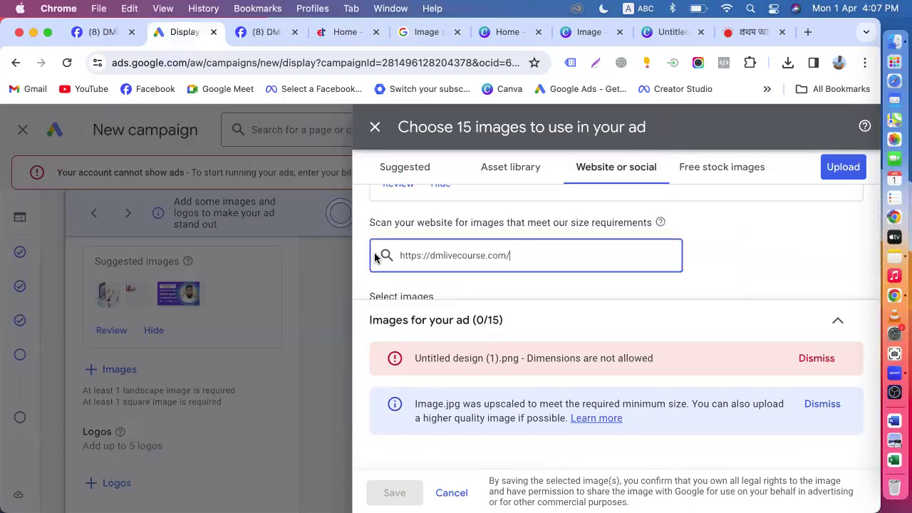
pyautogui.press('super+a')
pyautogui.press('Right')
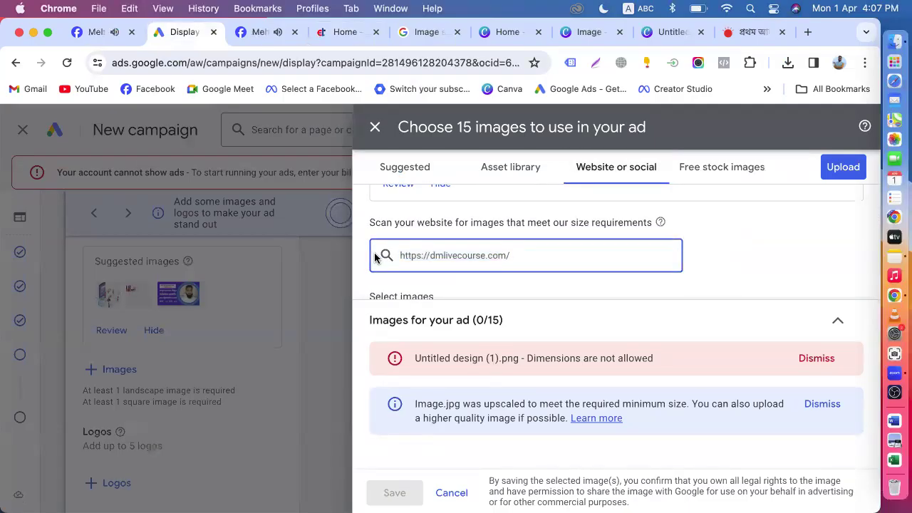
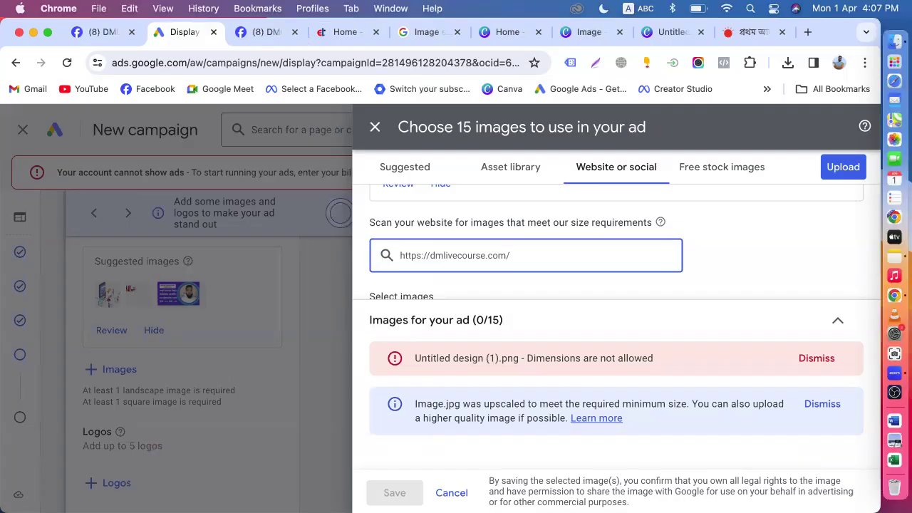
pyautogui.scroll(-5, 460, 270)
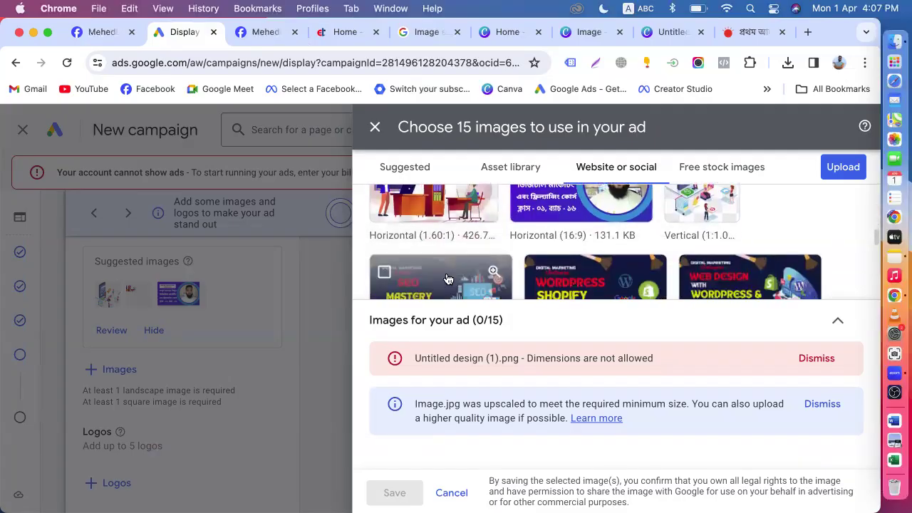
pyautogui.scroll(5, 558, 253)
pyautogui.scroll(-4, 553, 242)
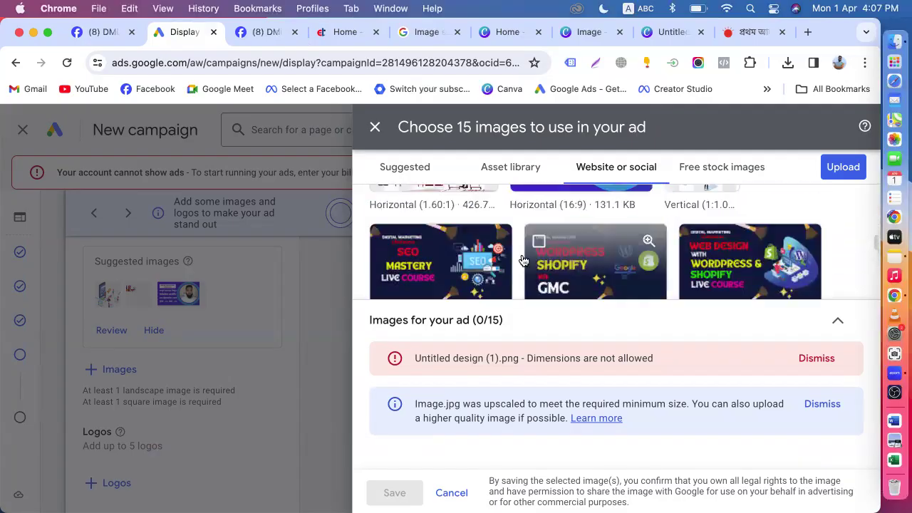
pyautogui.scroll(-5, 641, 262)
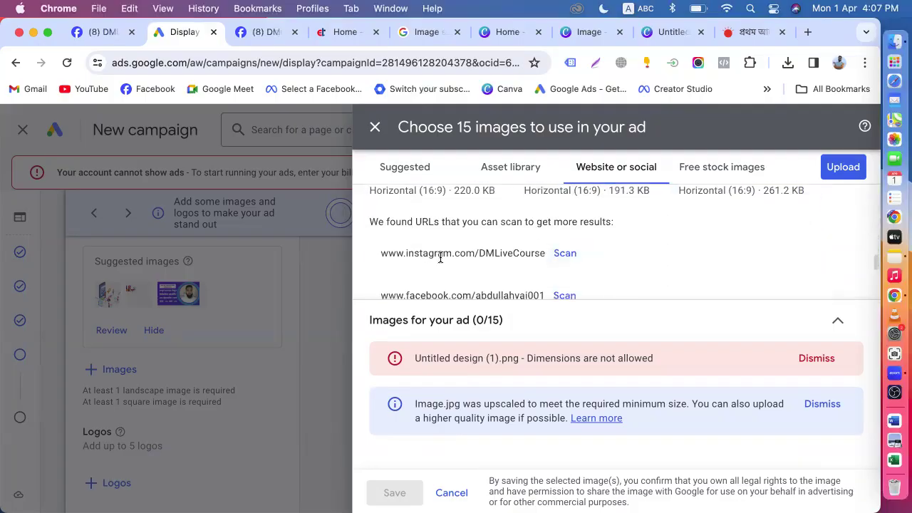
pyautogui.click(564, 208)
pyautogui.click(558, 241)
pyautogui.click(549, 221)
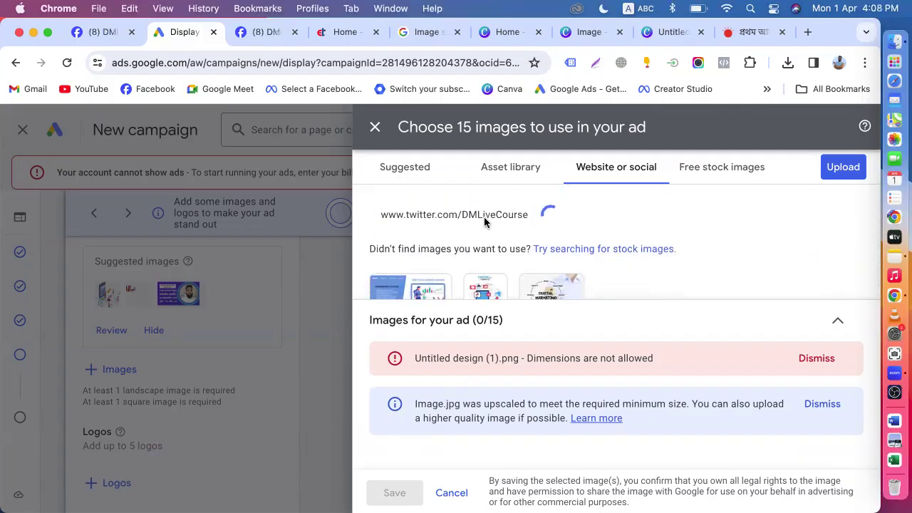
# Look through the images gathered from the website and its social media pages for suitable ad images.
pyautogui.scroll(-2, 496, 251)
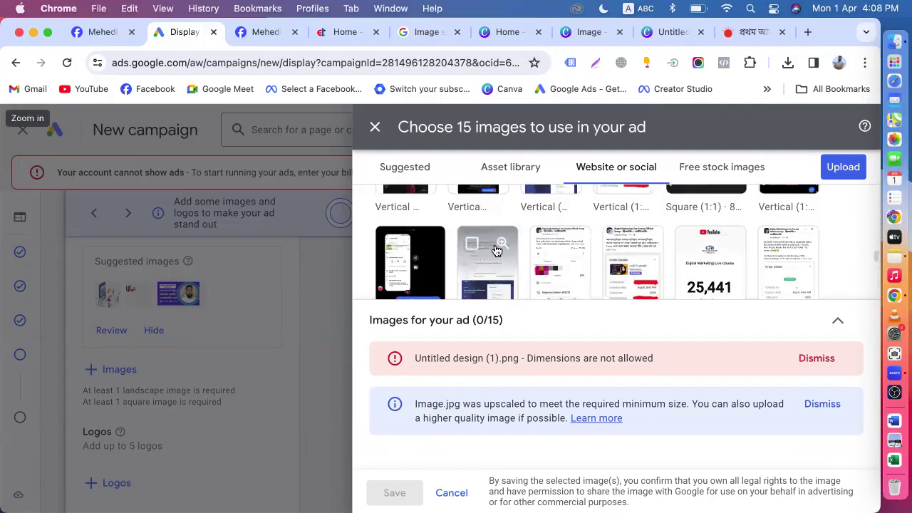
pyautogui.scroll(4, 499, 250)
pyautogui.scroll(-2, 606, 235)
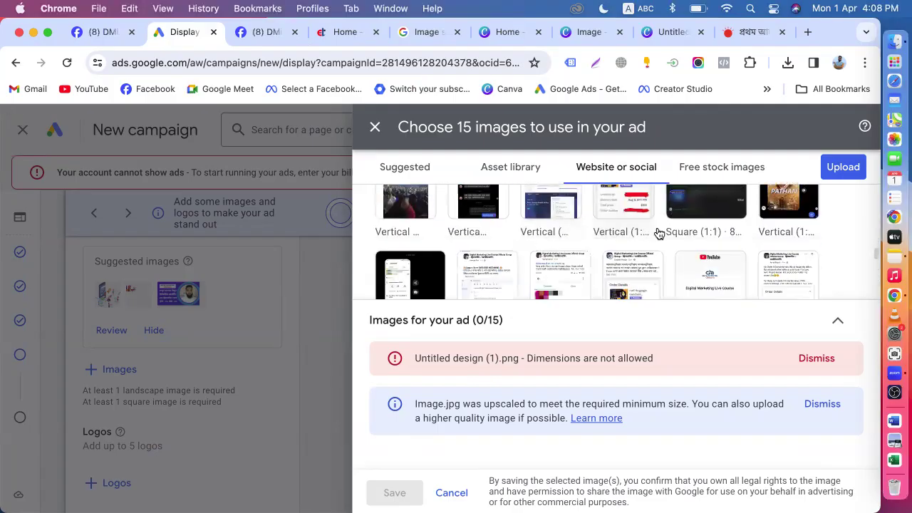
pyautogui.scroll(1, 620, 282)
pyautogui.scroll(-3, 620, 281)
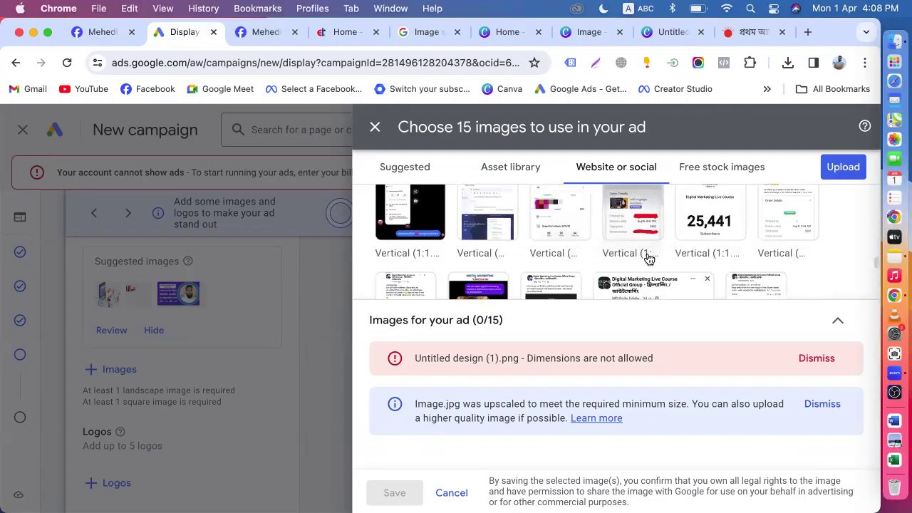
pyautogui.scroll(-10, 567, 259)
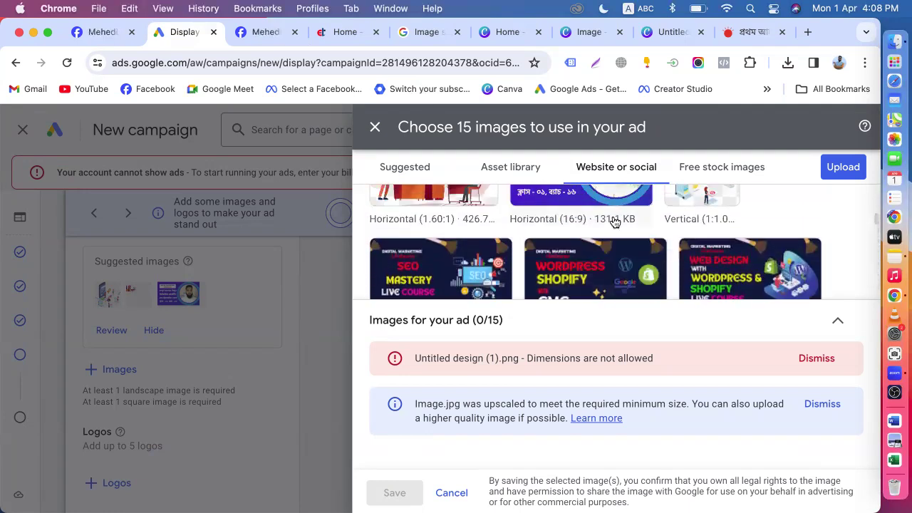
# Select the Digital Marketing Live Course banner, the DMLC office illustration and the phone social-media illustration from the website images.
pyautogui.scroll(15, 559, 235)
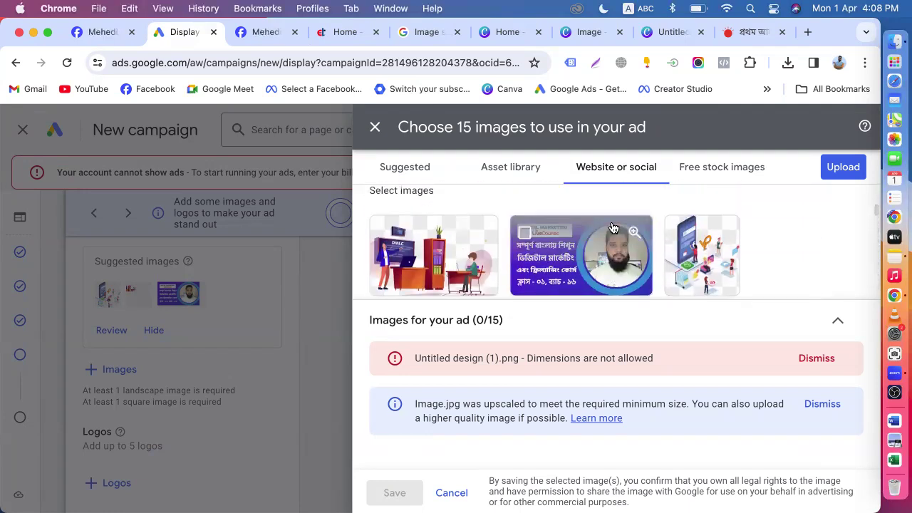
pyautogui.click(531, 234)
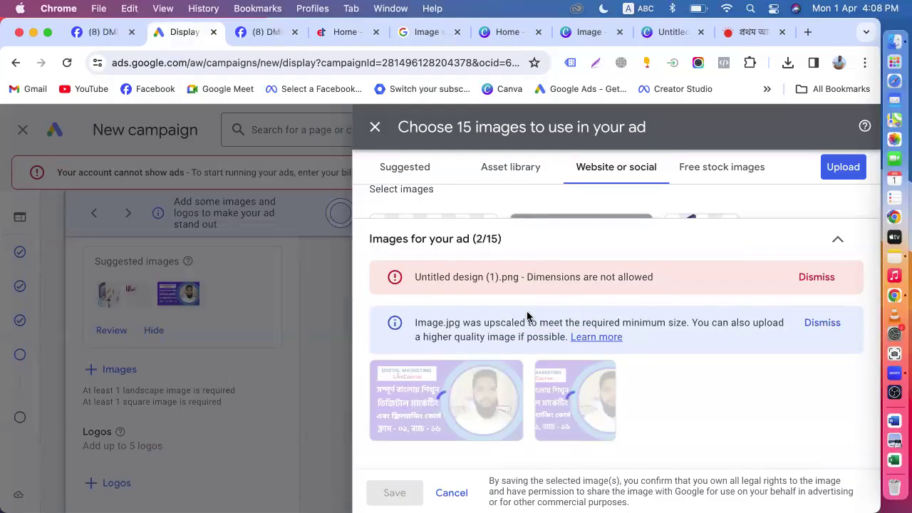
pyautogui.scroll(-3, 480, 210)
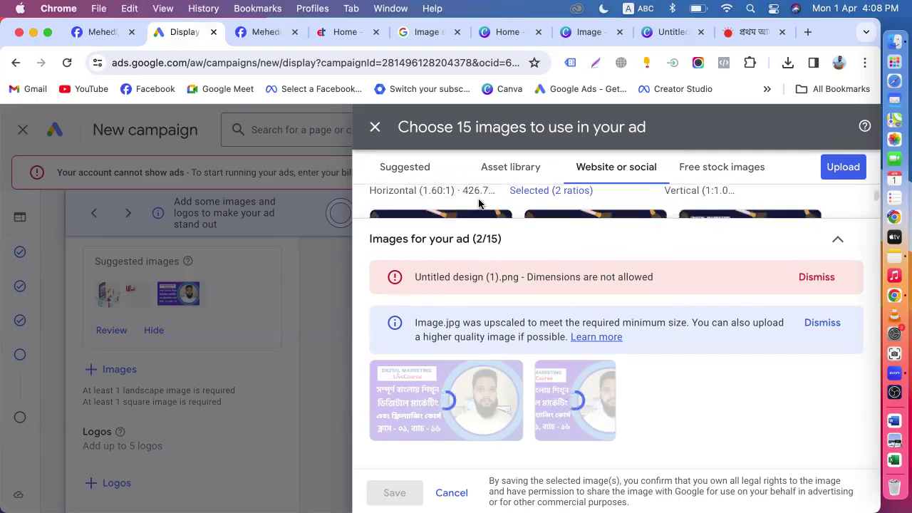
pyautogui.scroll(3, 479, 205)
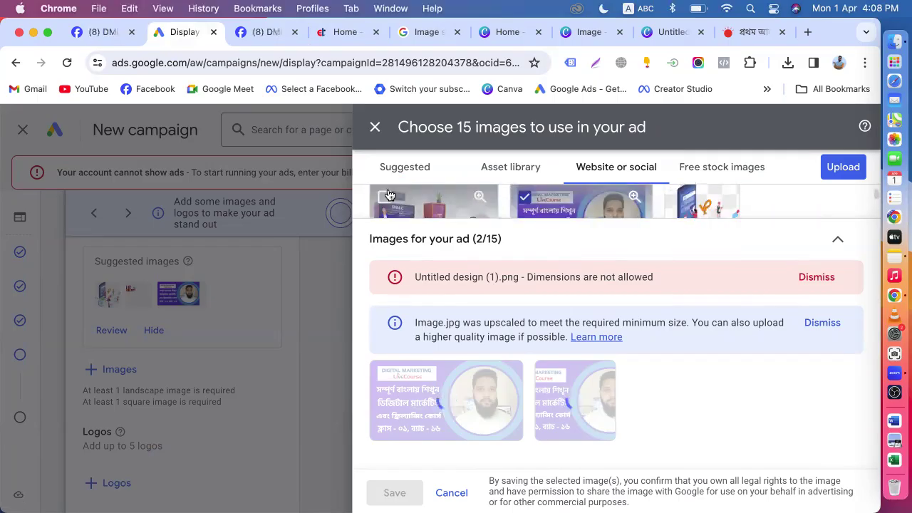
pyautogui.click(384, 199)
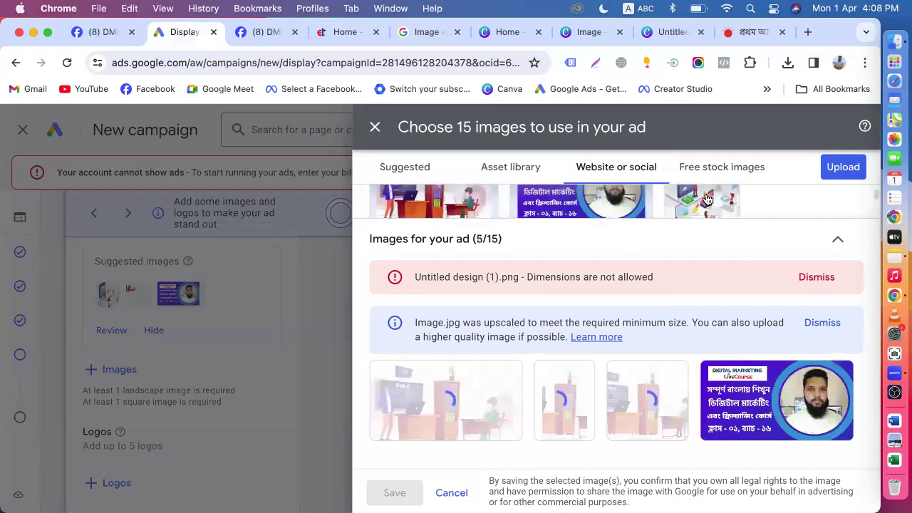
pyautogui.click(678, 193)
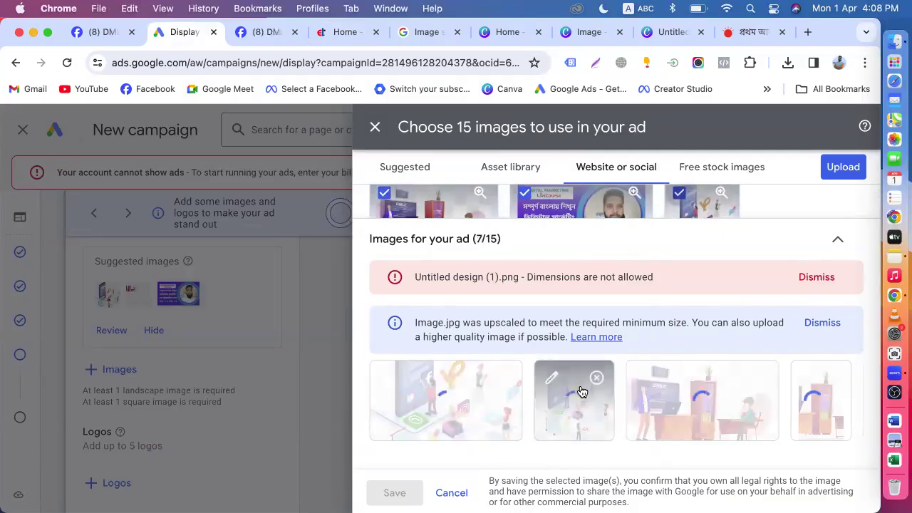
# Remove the square and vertical crops of the three selected website images, keeping only their landscape versions.
pyautogui.click(566, 403)
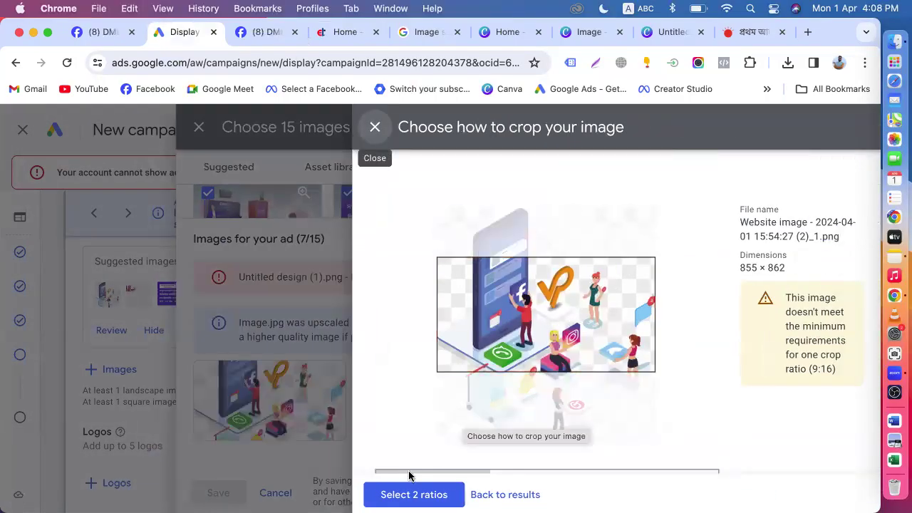
pyautogui.click(374, 130)
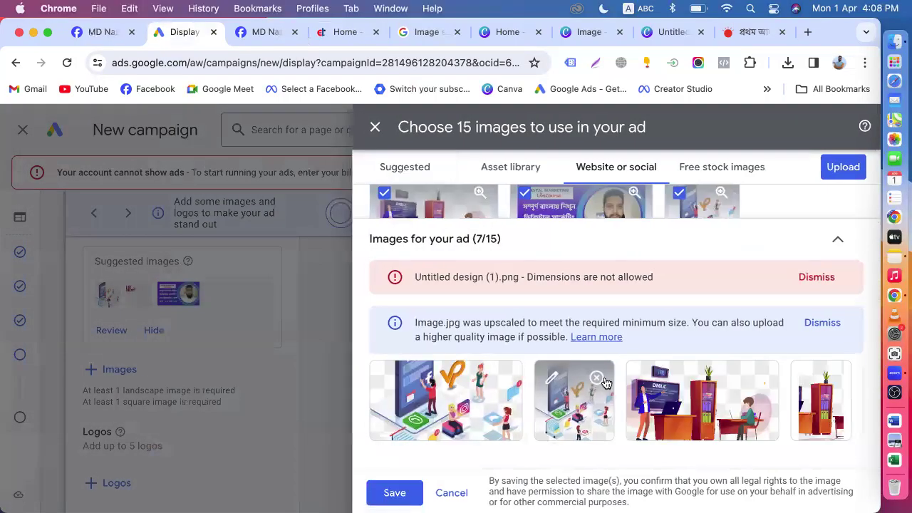
pyautogui.click(597, 378)
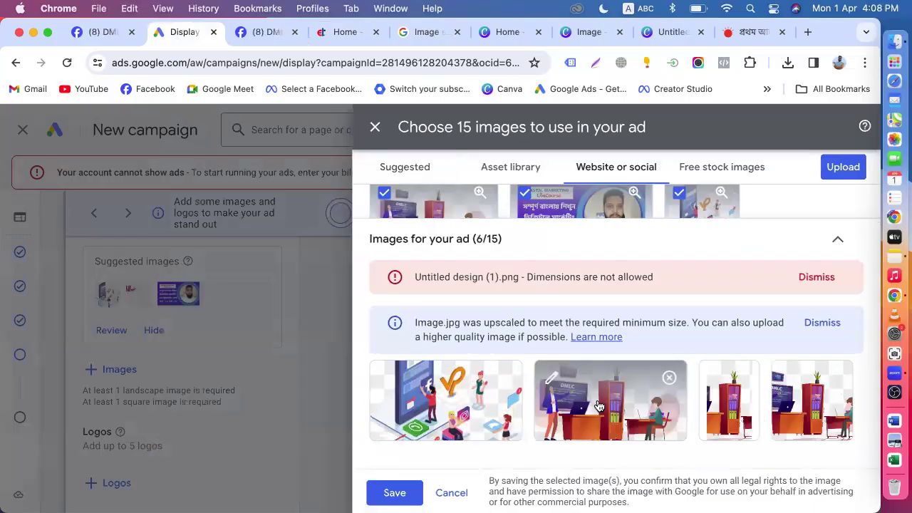
pyautogui.click(749, 379)
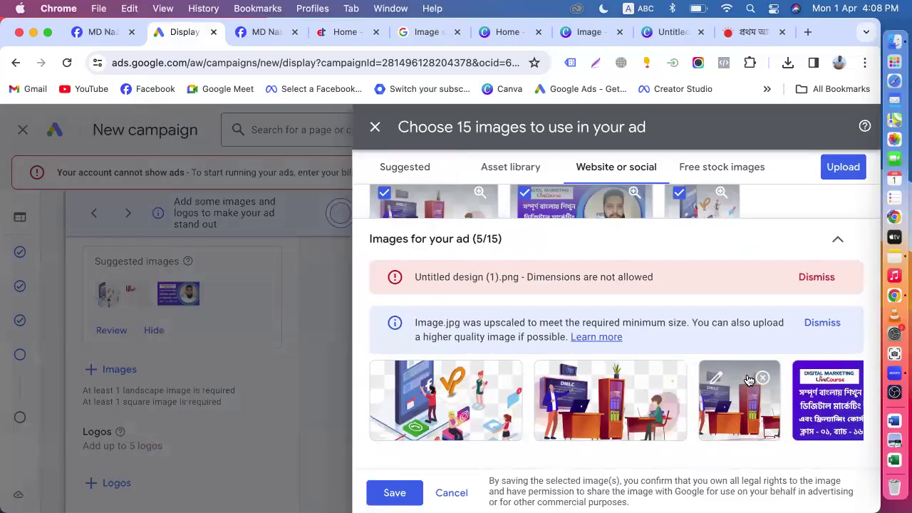
pyautogui.click(762, 378)
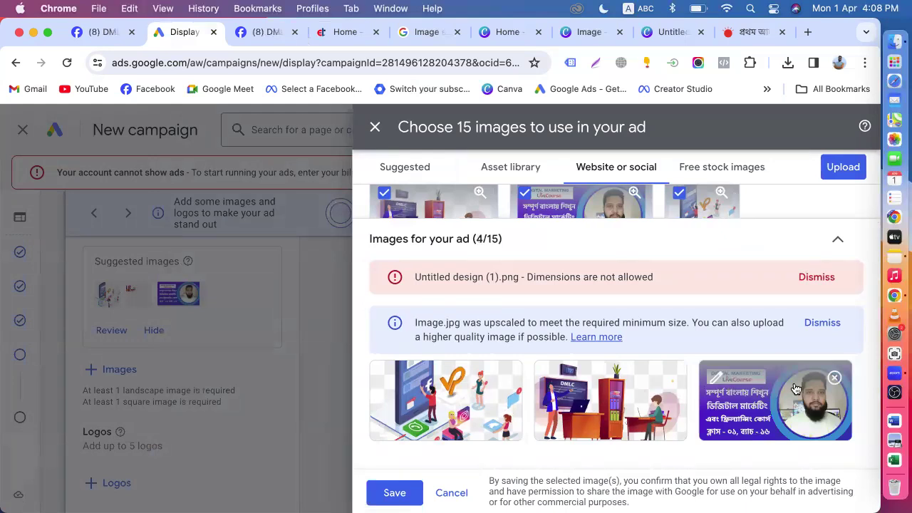
pyautogui.hscroll(3, 736, 407)
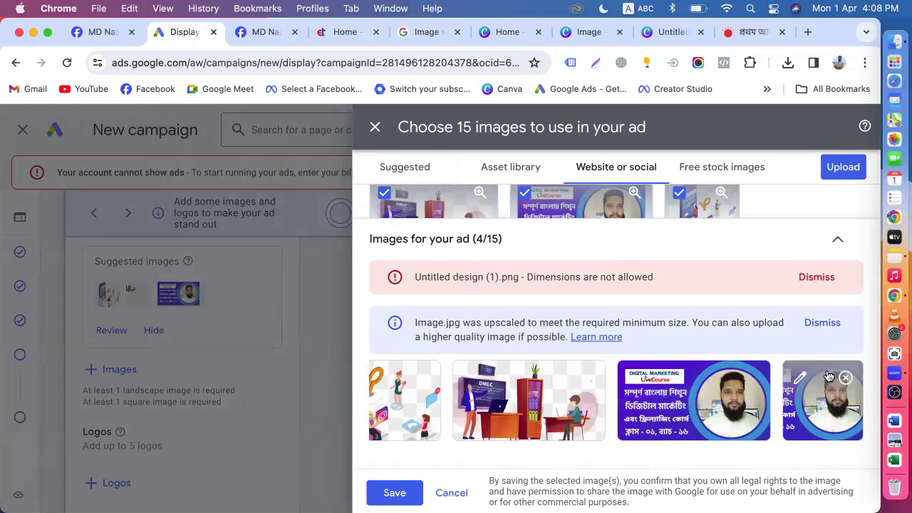
pyautogui.click(846, 379)
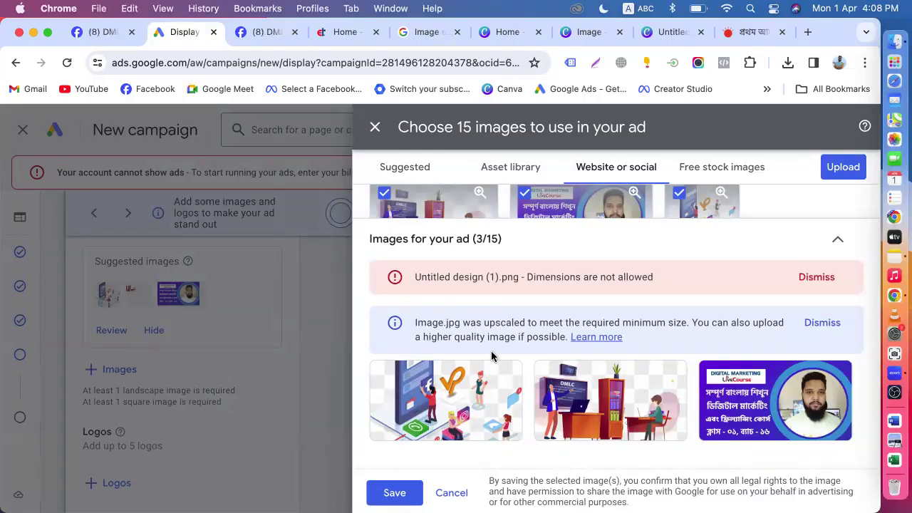
# Add the SEO Mastery, WordPress Shopify with GMC, and Web Design with WordPress & Shopify course banners from the website images.
pyautogui.scroll(-5, 568, 200)
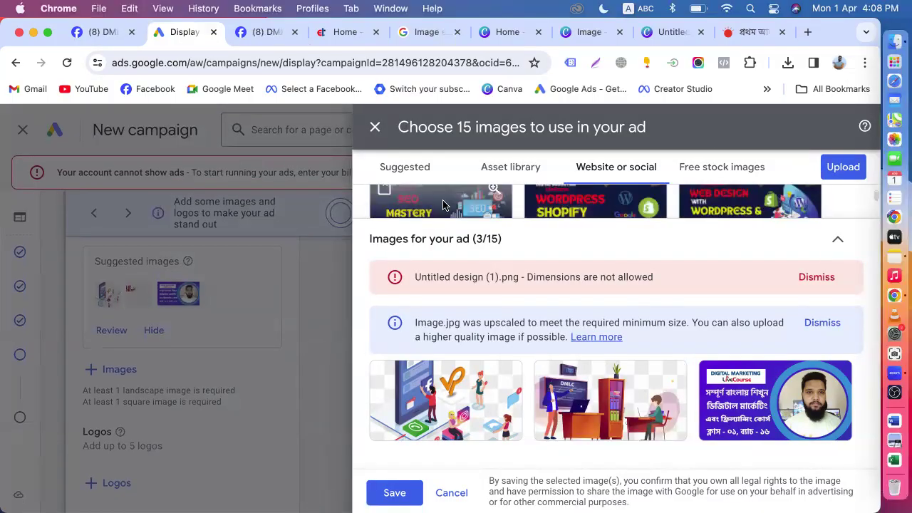
pyautogui.click(388, 190)
pyautogui.click(541, 189)
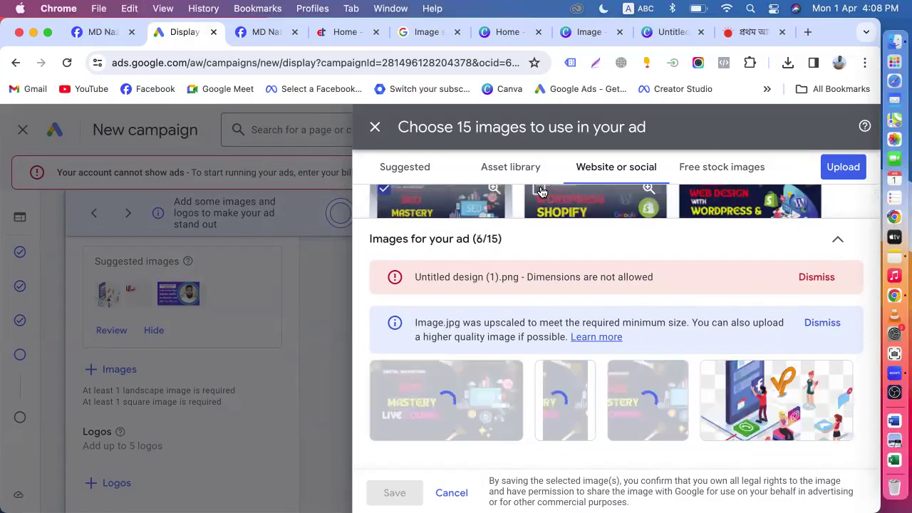
pyautogui.click(694, 199)
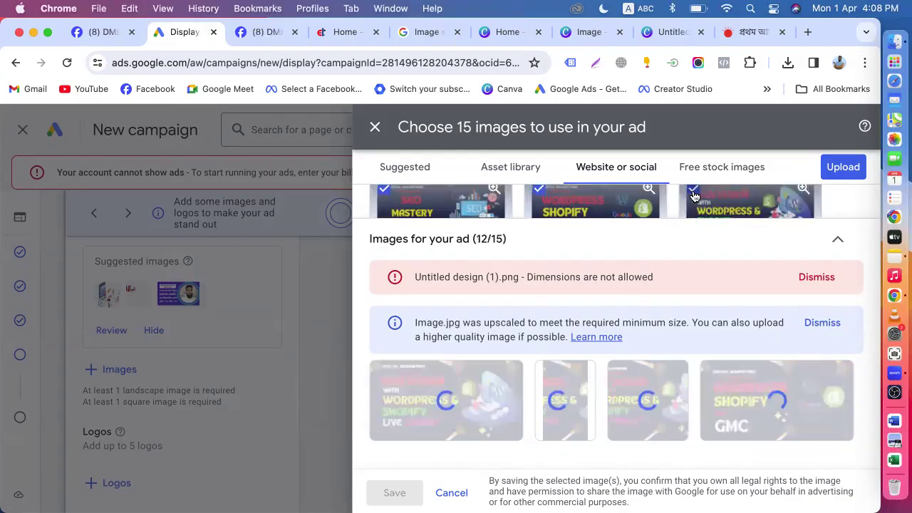
# Add the "Digital Marketing" hand-drawn diagram from the free stock images, removing its vertical and landscape crops to keep only the square one.
pyautogui.scroll(5, 637, 207)
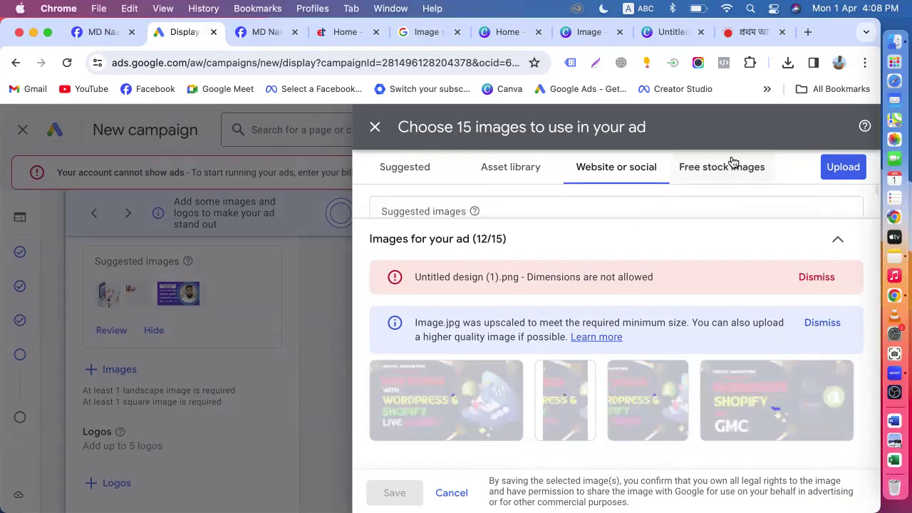
pyautogui.click(723, 168)
pyautogui.click(723, 168)
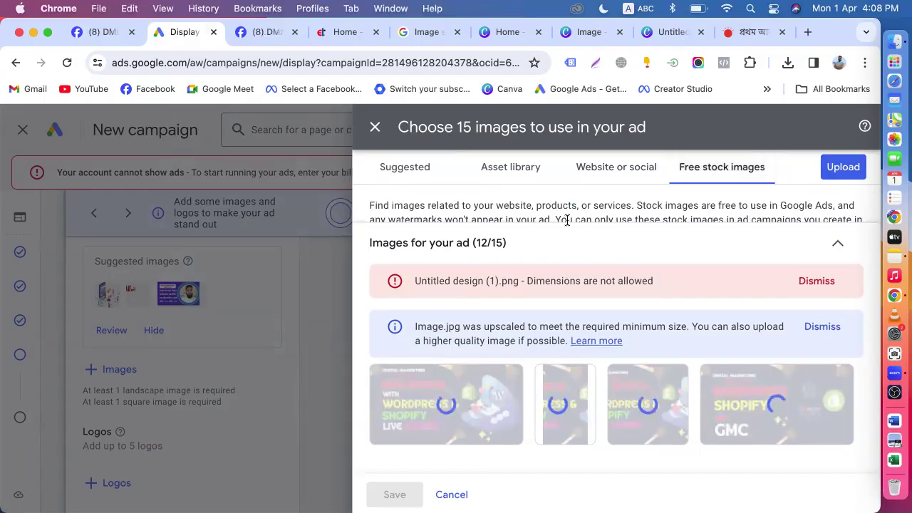
pyautogui.scroll(-5, 568, 222)
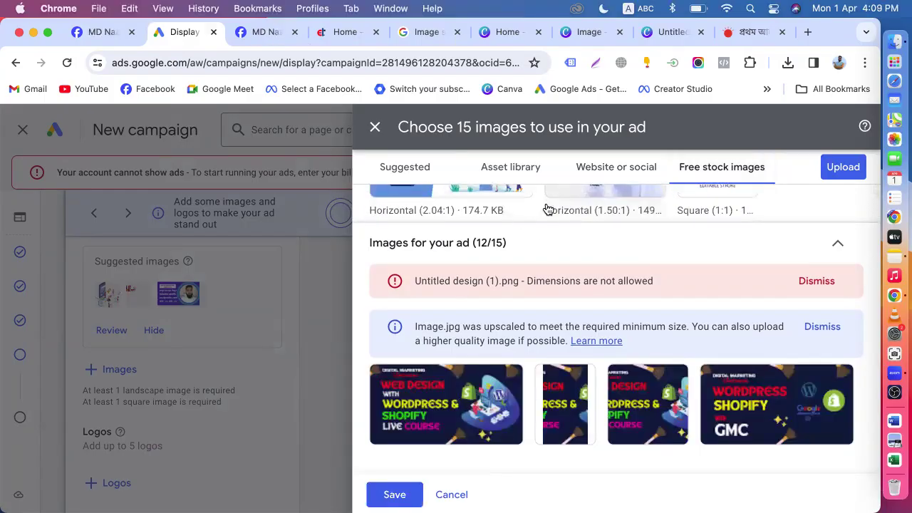
pyautogui.scroll(1, 548, 209)
pyautogui.scroll(-2, 548, 208)
pyautogui.scroll(1, 547, 209)
pyautogui.scroll(1, 627, 207)
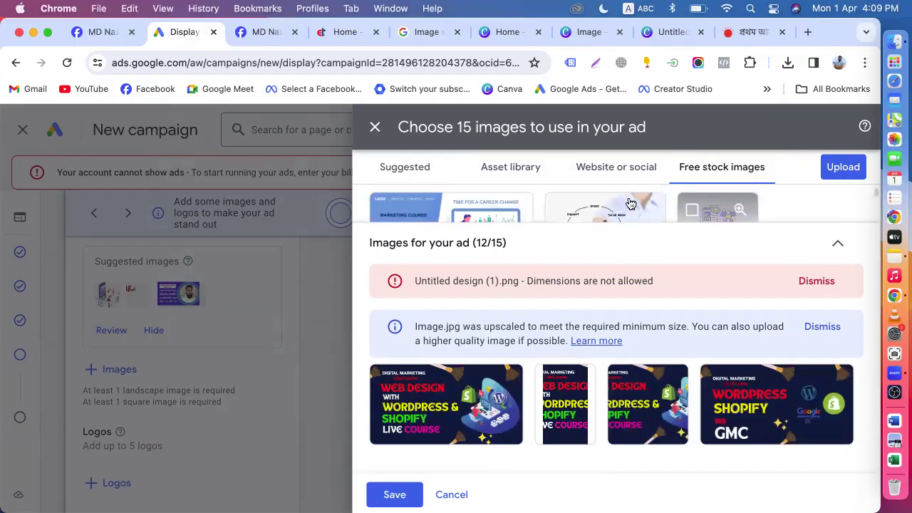
pyautogui.click(560, 213)
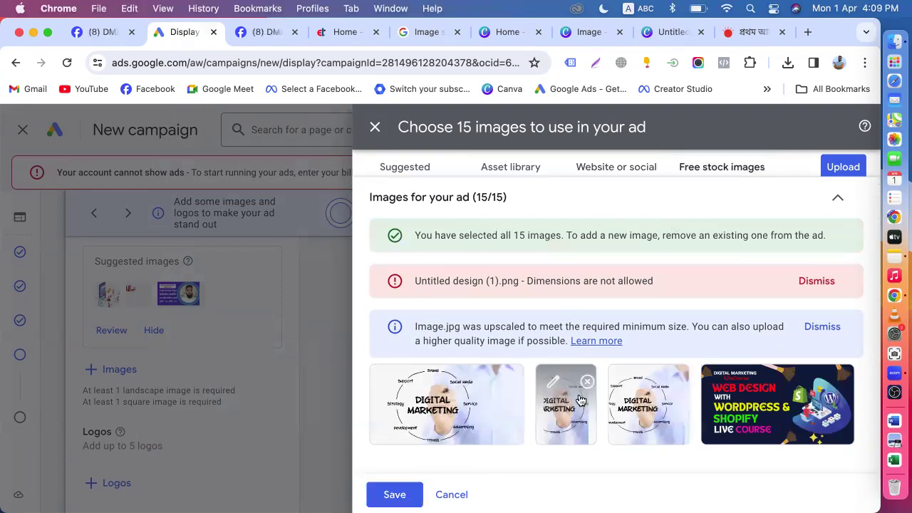
pyautogui.click(587, 384)
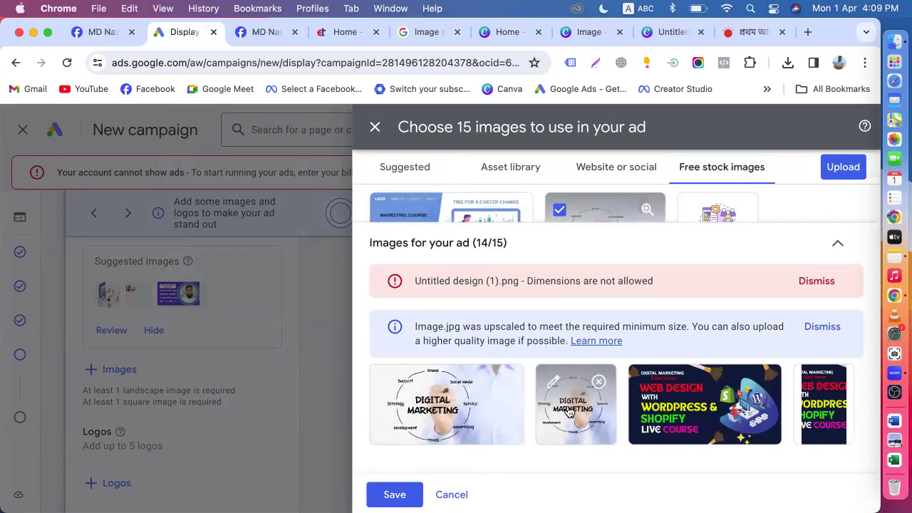
pyautogui.click(507, 384)
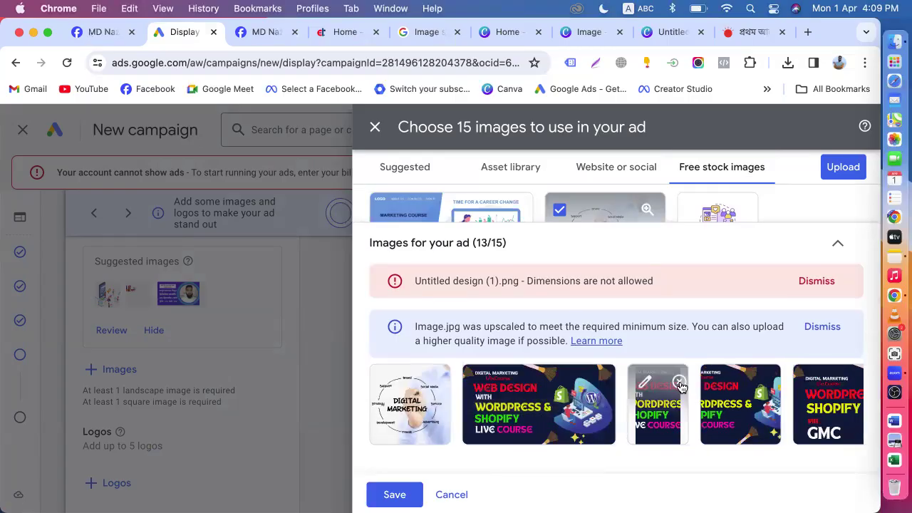
# Remove the vertical and square crops of the Web Design, WordPress Shopify and SEO Mastery banners, keeping their landscape versions.
pyautogui.click(680, 386)
pyautogui.click(688, 384)
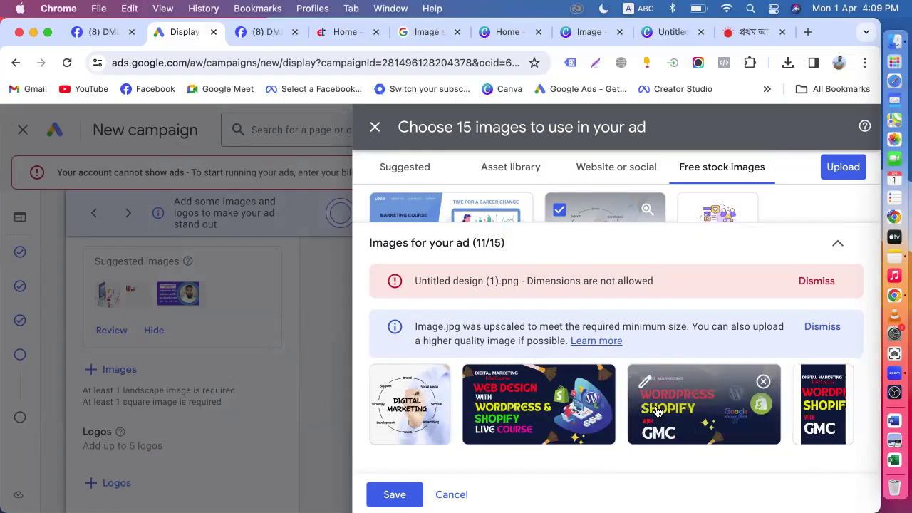
pyautogui.hscroll(3, 657, 412)
pyautogui.click(728, 382)
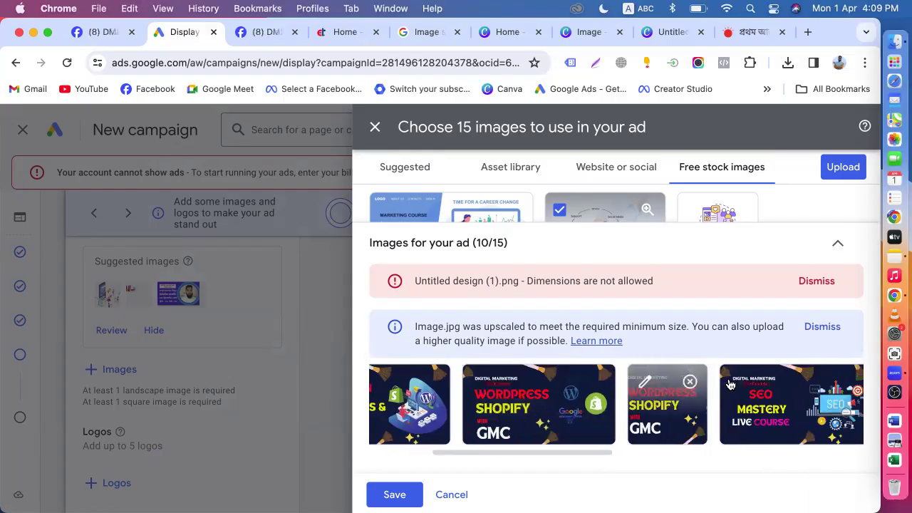
pyautogui.click(640, 383)
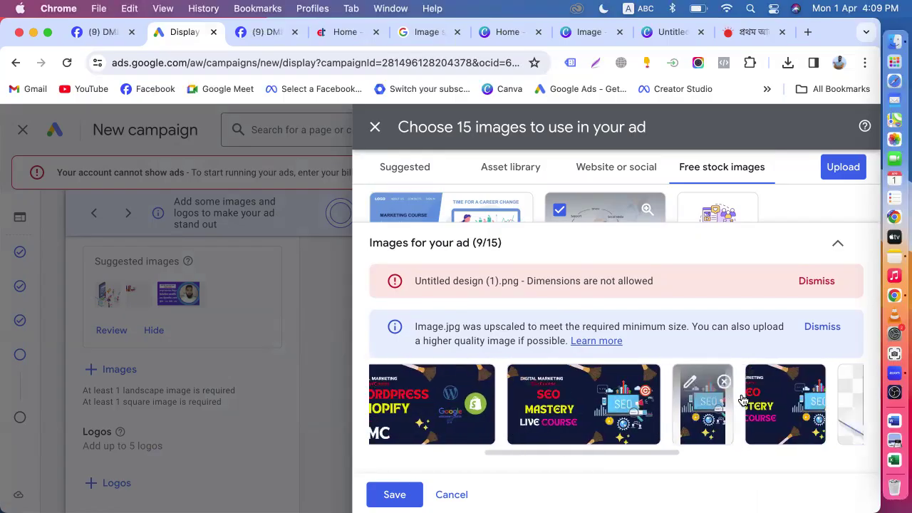
pyautogui.click(711, 382)
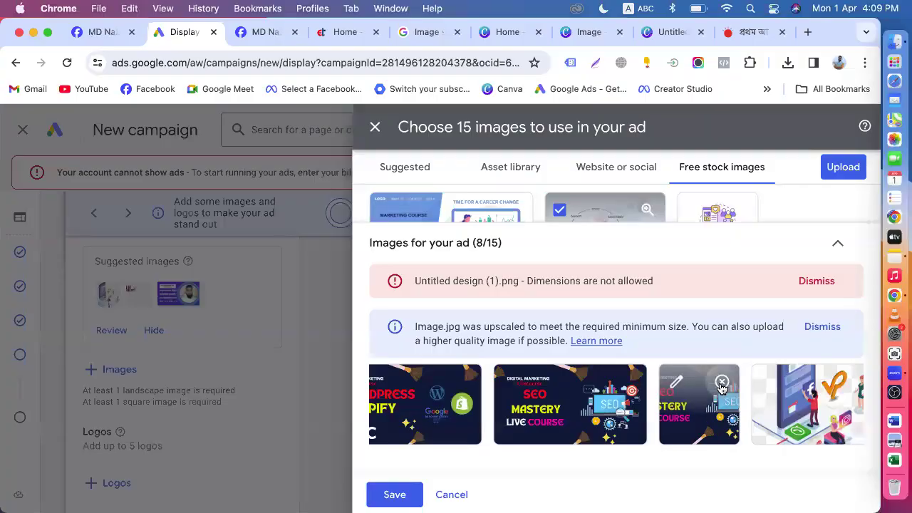
pyautogui.click(722, 383)
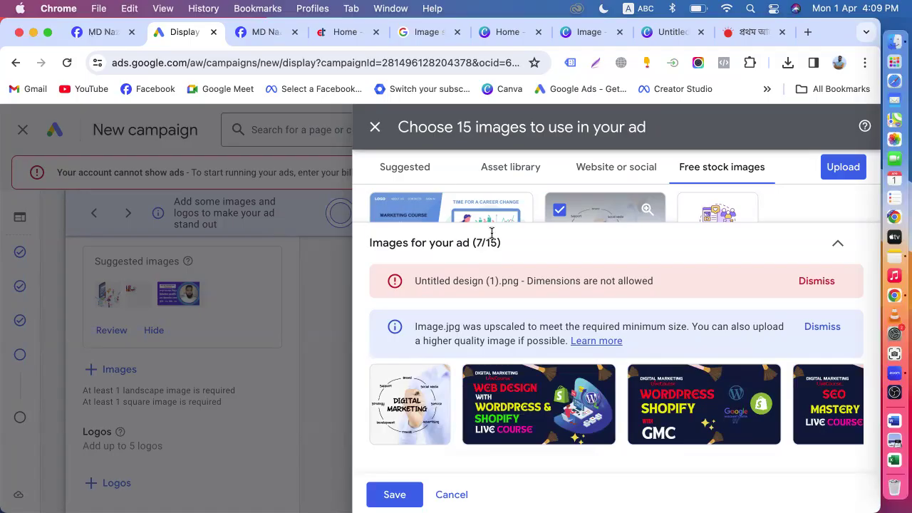
# Add the "Marketing Course" and "Digital Marketer" stock images, and remove the square crop of the Marketing Course image.
pyautogui.scroll(-2, 573, 202)
pyautogui.scroll(2, 573, 202)
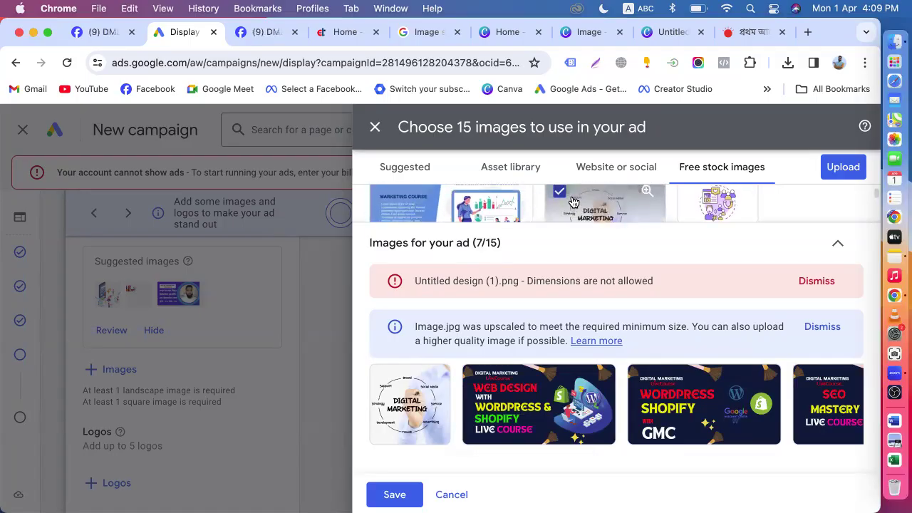
pyautogui.click(391, 210)
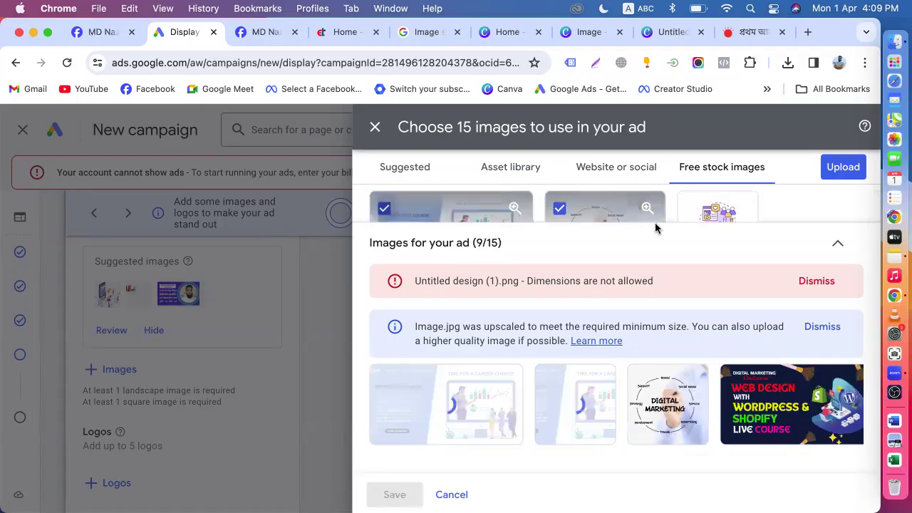
pyautogui.click(693, 212)
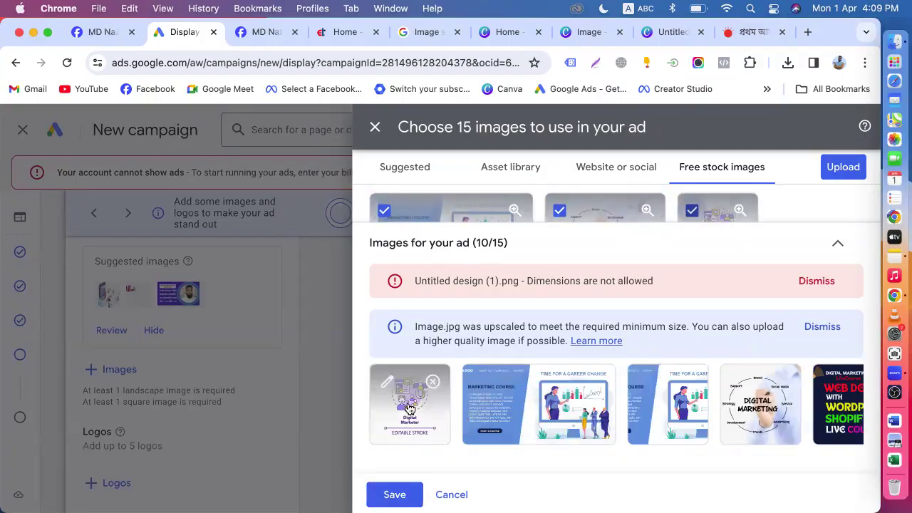
pyautogui.click(691, 383)
# Check the selected images and save them to the responsive display ad.
pyautogui.hscroll(5, 720, 435)
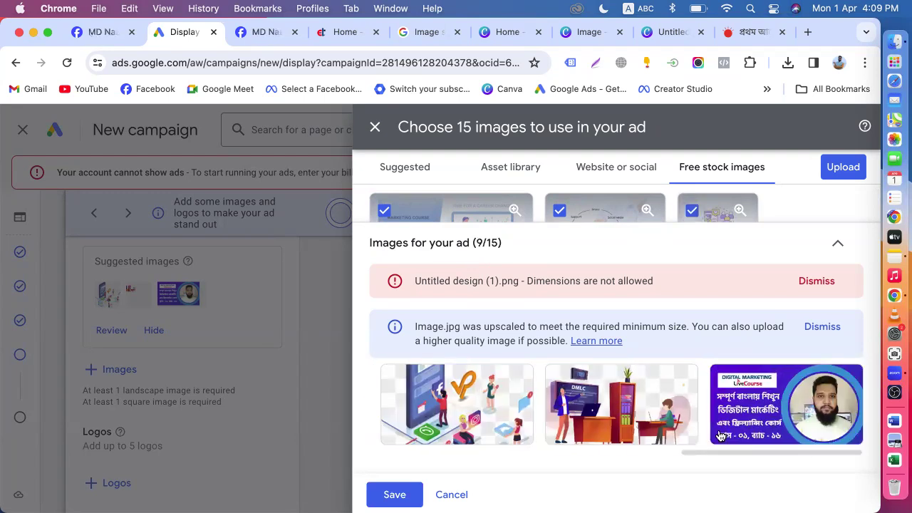
pyautogui.hscroll(-5, 676, 434)
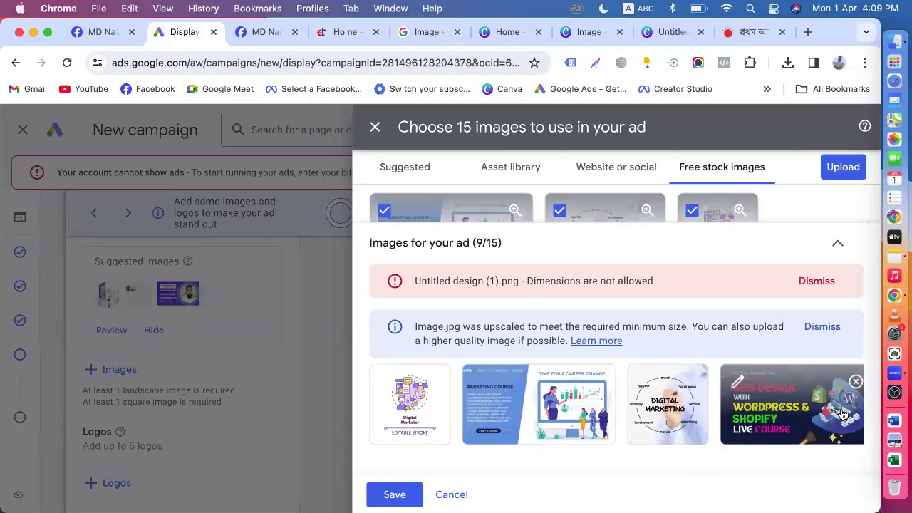
pyautogui.click(397, 495)
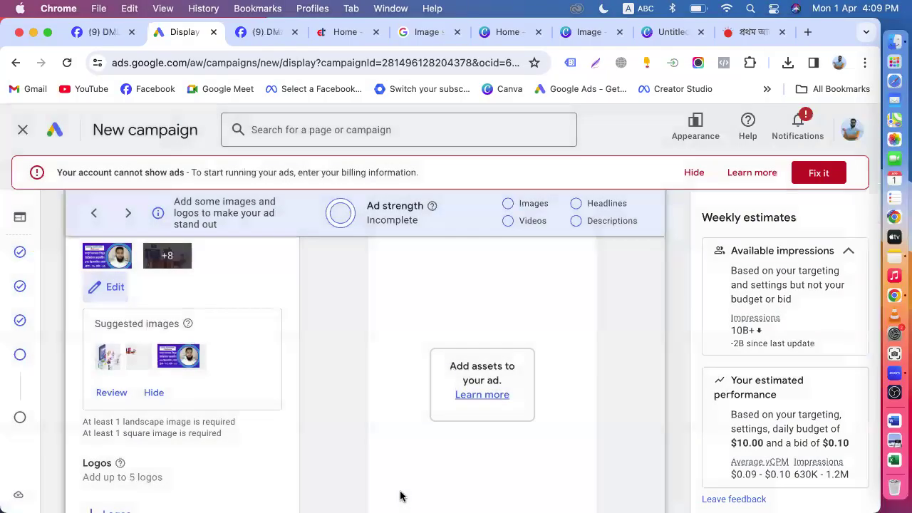
pyautogui.scroll(5, 427, 408)
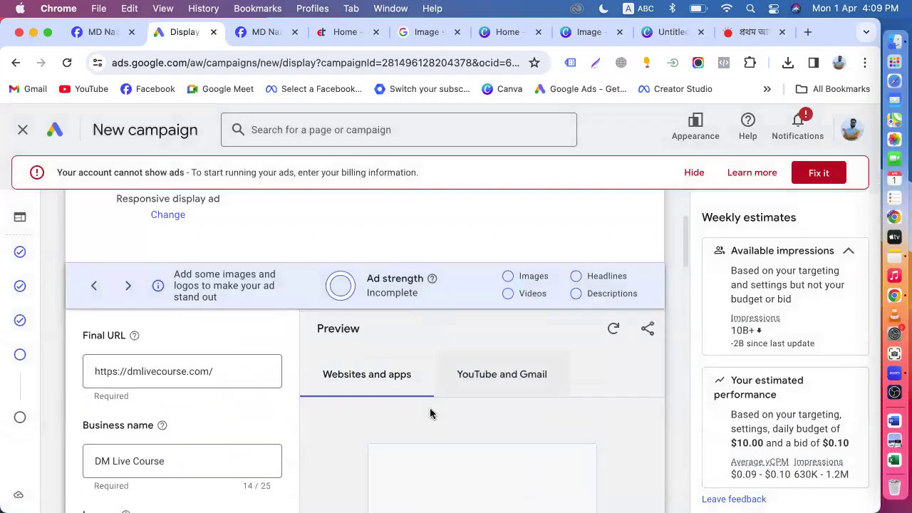
# Open the logo selection for the responsive display ad.
pyautogui.scroll(-3, 427, 409)
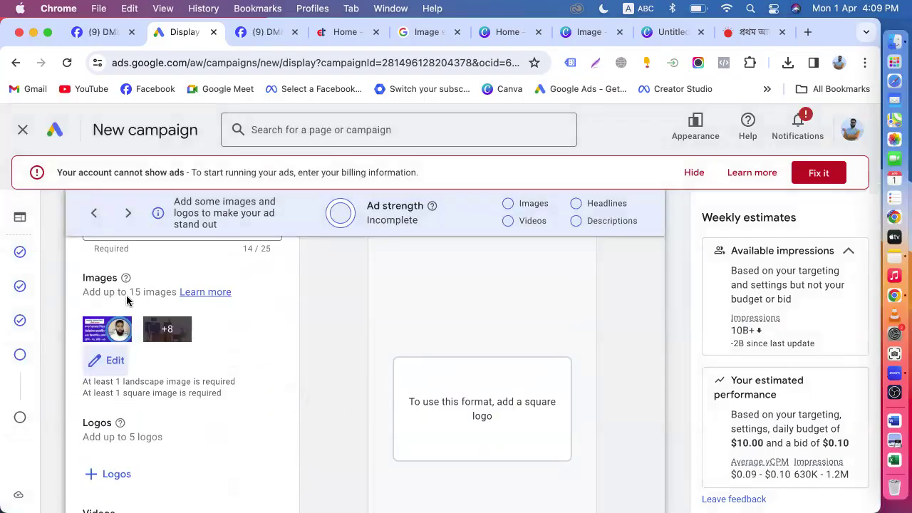
pyautogui.scroll(-2, 188, 385)
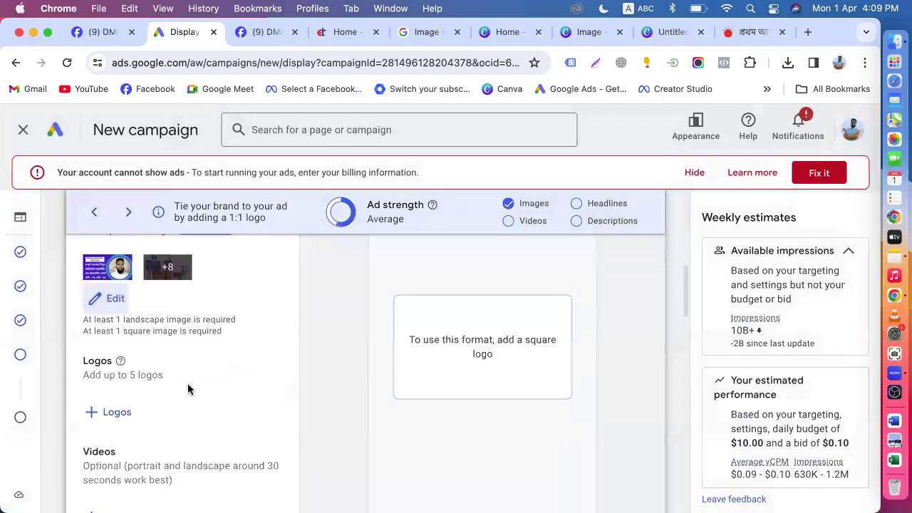
pyautogui.click(117, 407)
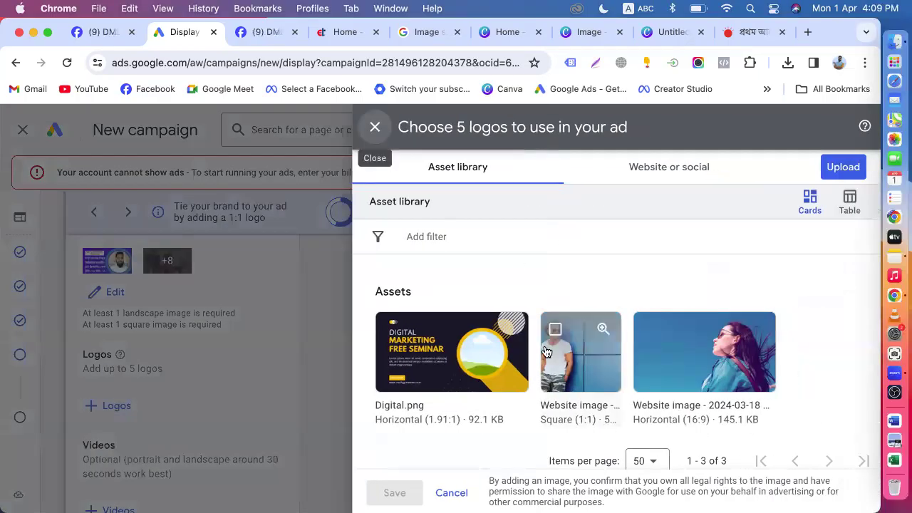
pyautogui.click(659, 182)
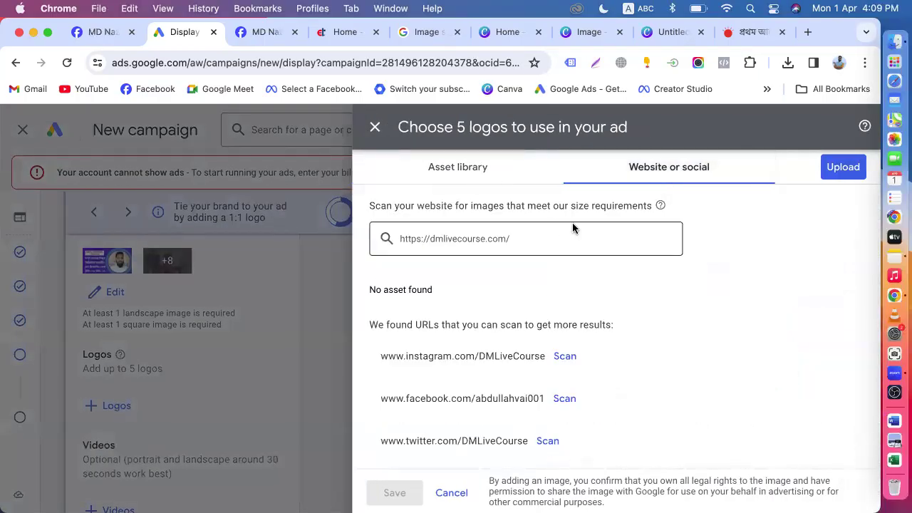
pyautogui.click(548, 440)
pyautogui.click(389, 372)
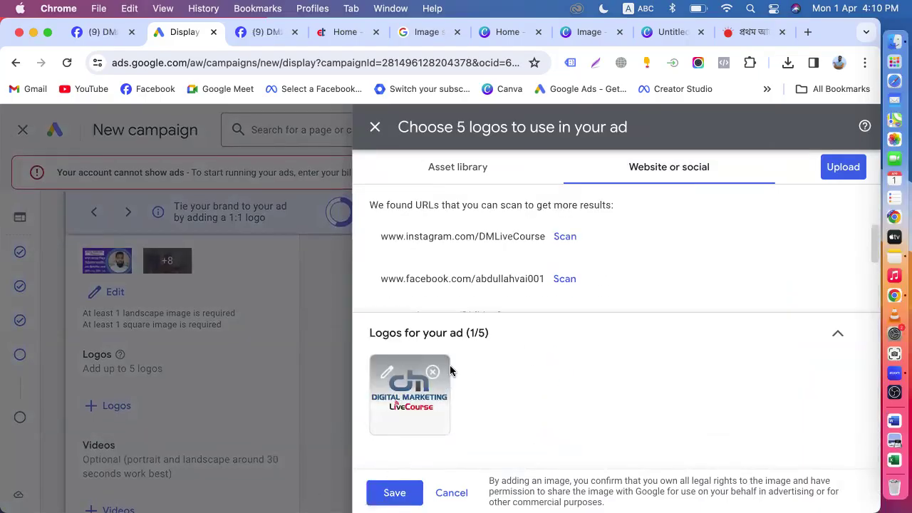
pyautogui.click(432, 373)
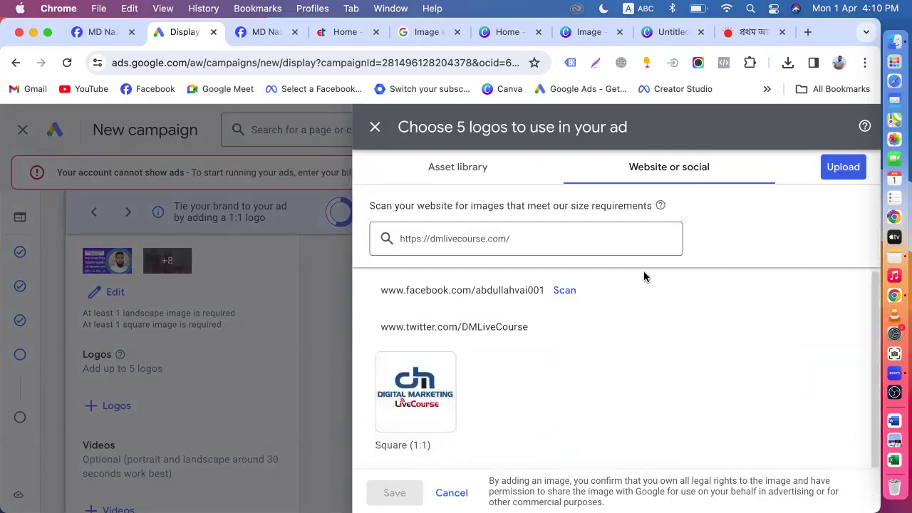
# Upload "circlenew DMLC Logo-modified.png" from the computer's Downloads folder "DMLC ALL FILE LOGO" as a logo.
pyautogui.click(840, 171)
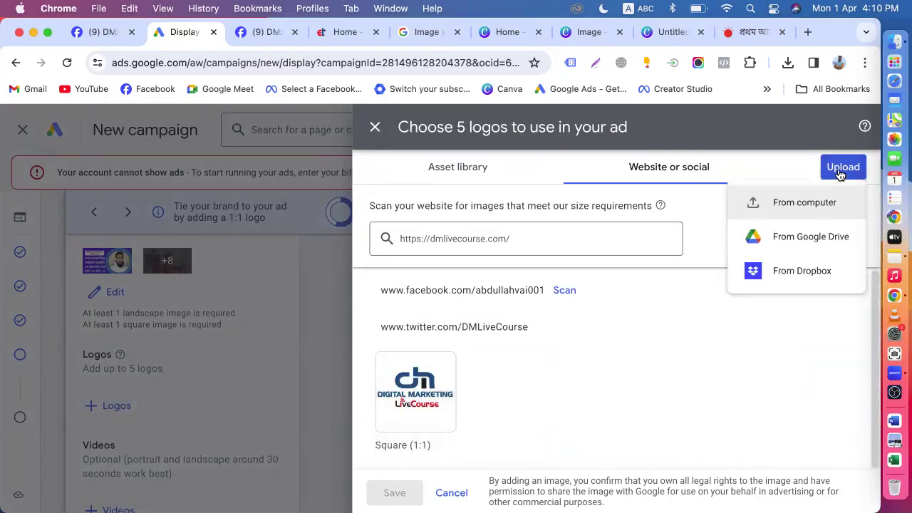
pyautogui.click(784, 208)
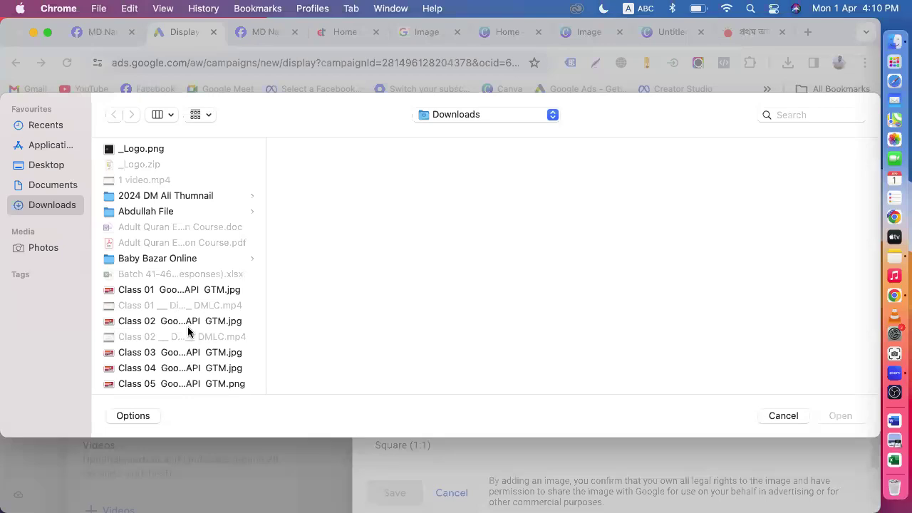
pyautogui.scroll(-10, 188, 331)
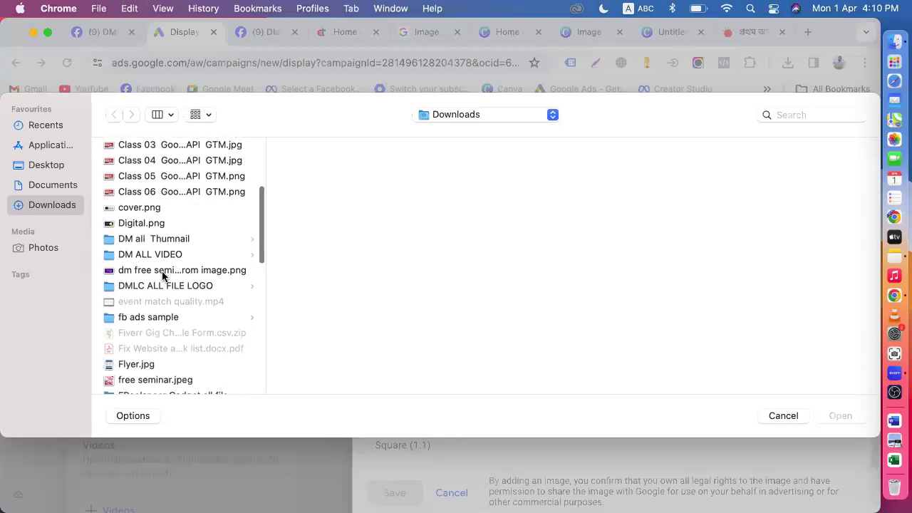
pyautogui.click(163, 285)
pyautogui.click(344, 149)
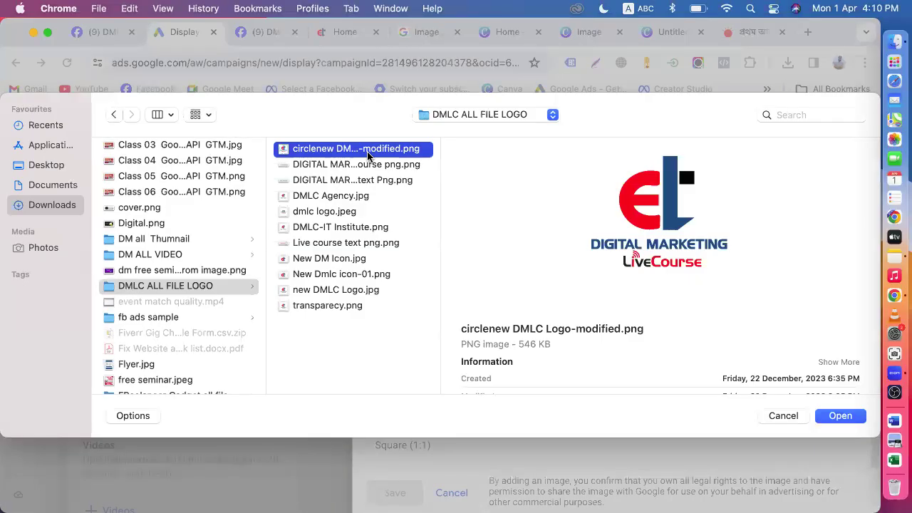
pyautogui.click(373, 181)
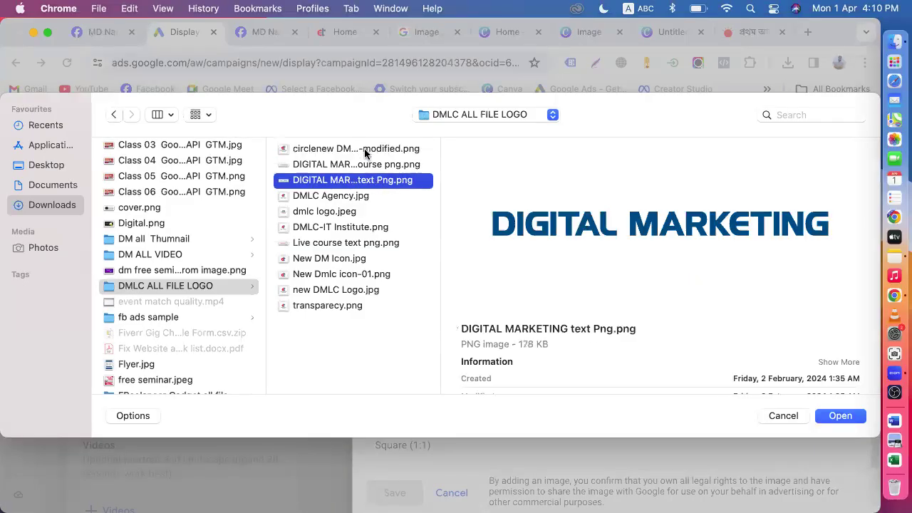
pyautogui.click(364, 149)
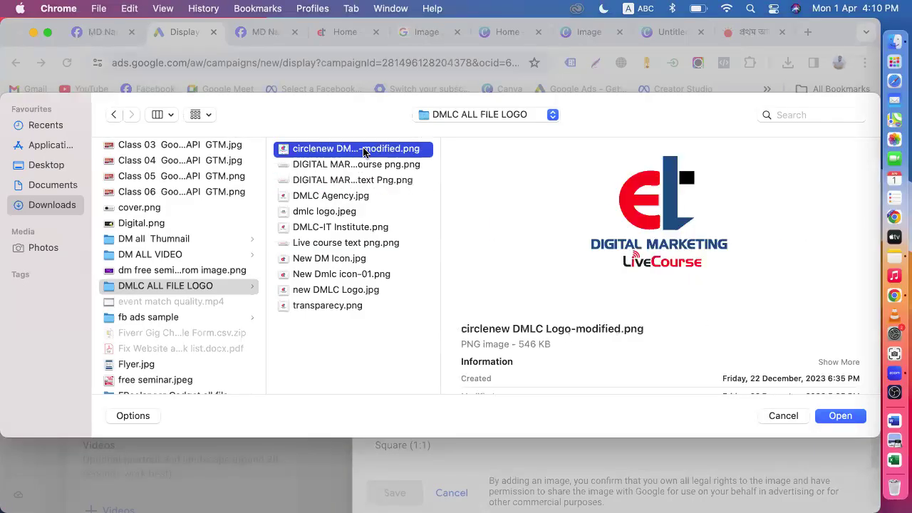
pyautogui.click(839, 416)
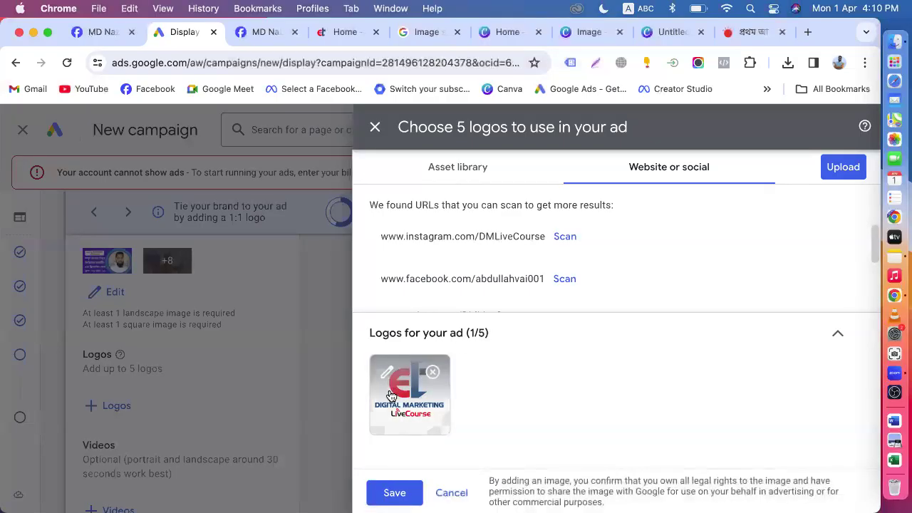
# Confirm the square crop of the uploaded logo and save it to the ad.
pyautogui.click(389, 396)
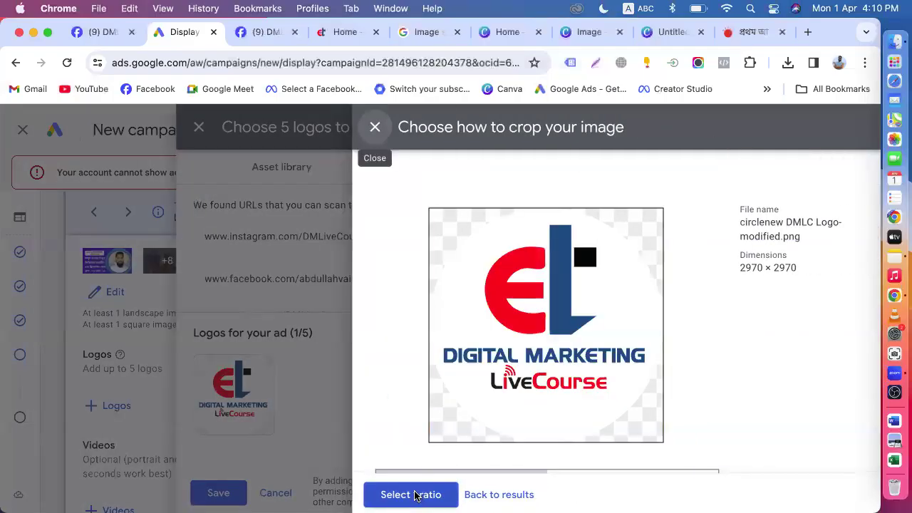
pyautogui.click(414, 494)
pyautogui.click(390, 497)
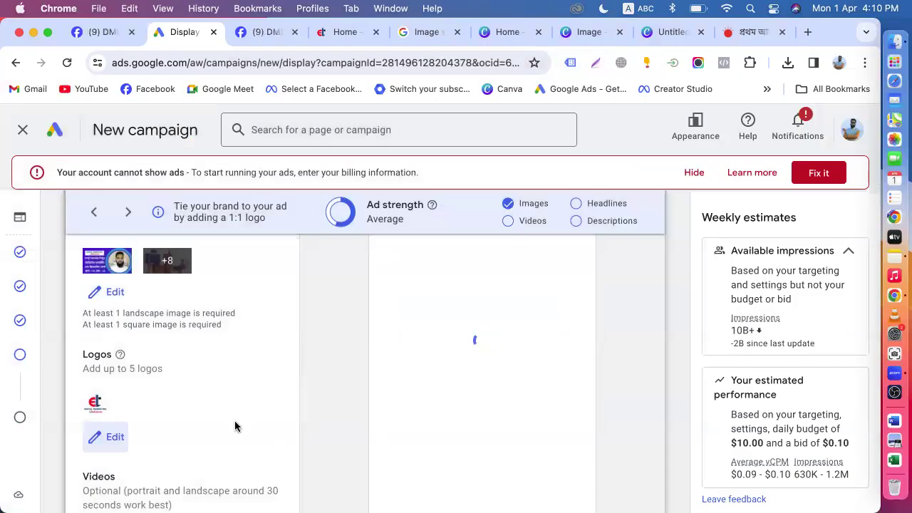
# Review the ad preview, its format variants and the headline section with its suggestions.
pyautogui.scroll(4, 441, 399)
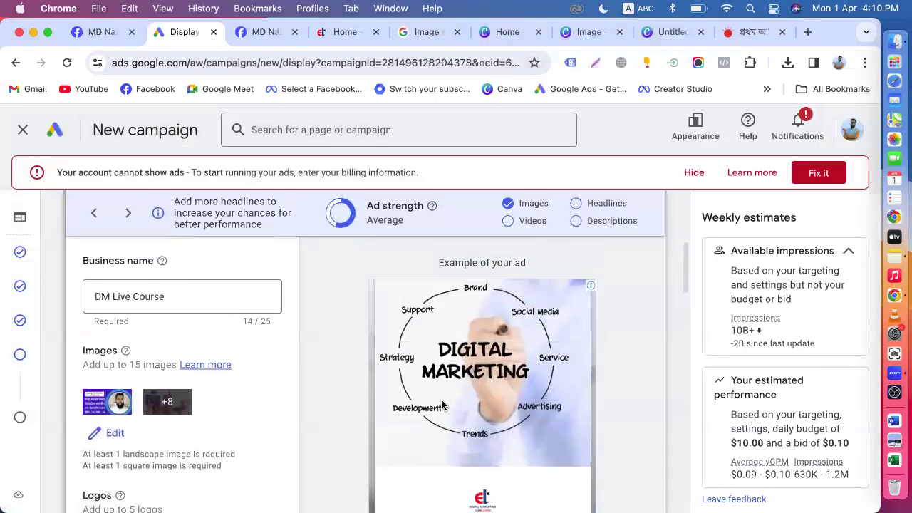
pyautogui.scroll(-4, 468, 367)
pyautogui.scroll(-3, 489, 404)
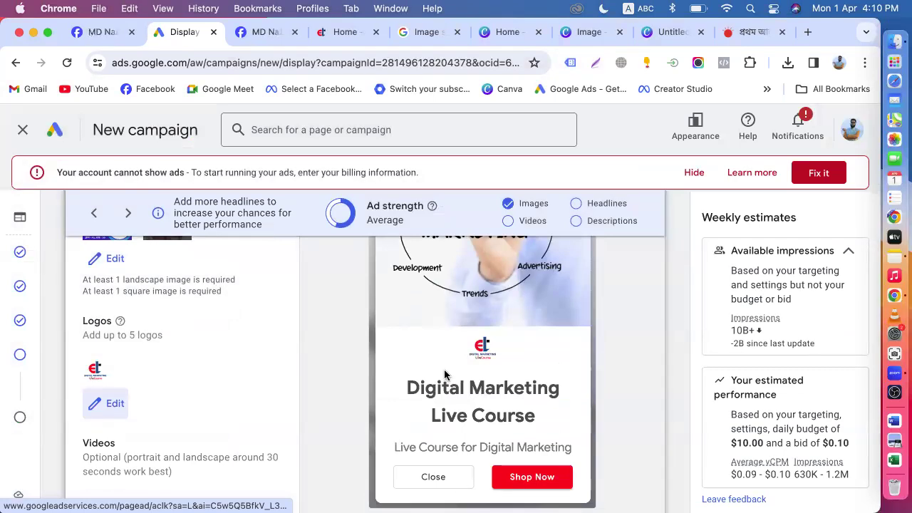
pyautogui.scroll(-10, 244, 386)
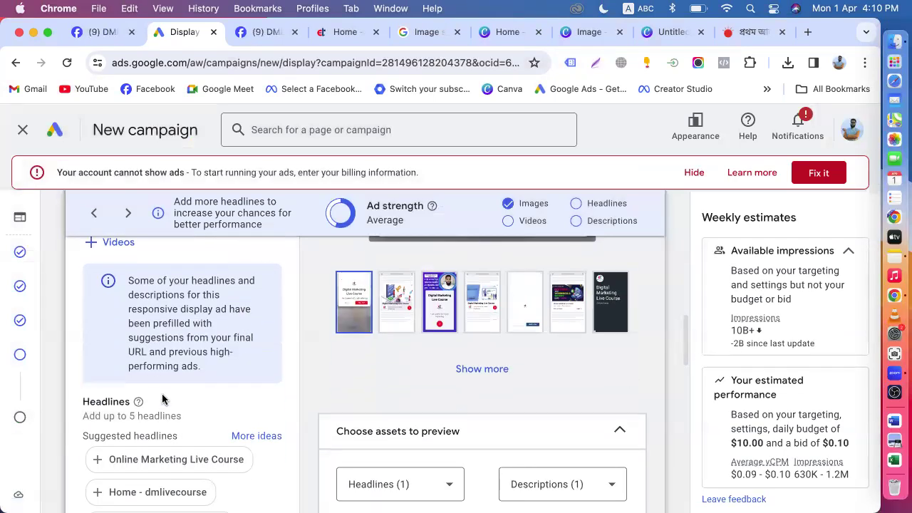
pyautogui.scroll(-3, 118, 412)
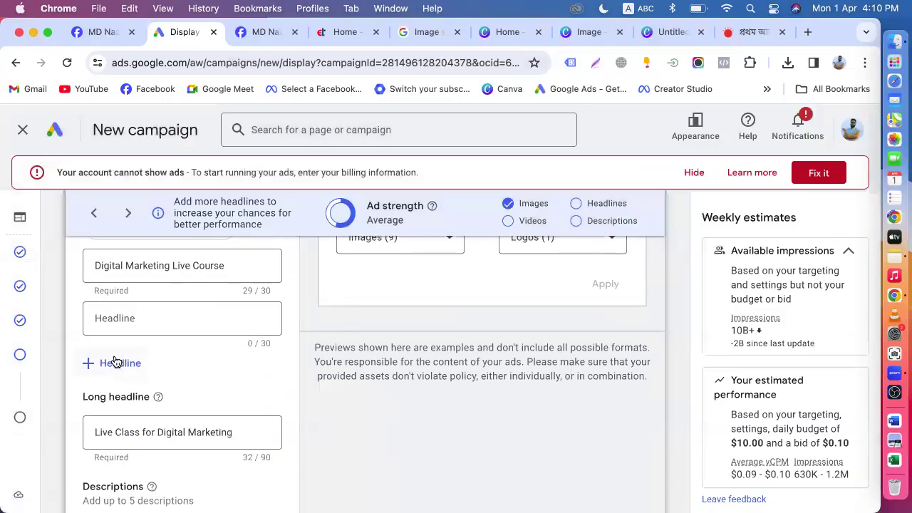
pyautogui.scroll(3, 112, 362)
pyautogui.scroll(2, 107, 360)
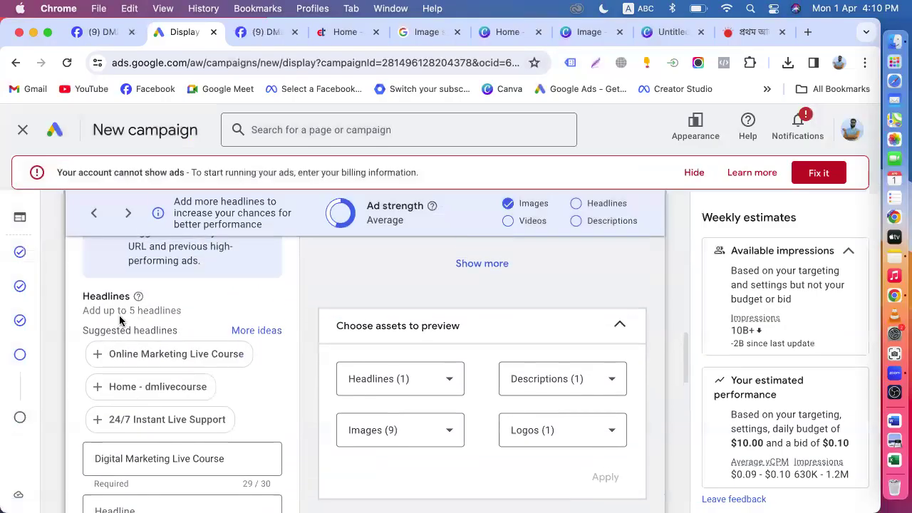
pyautogui.scroll(-3, 139, 321)
pyautogui.scroll(-2, 128, 349)
pyautogui.scroll(3, 122, 368)
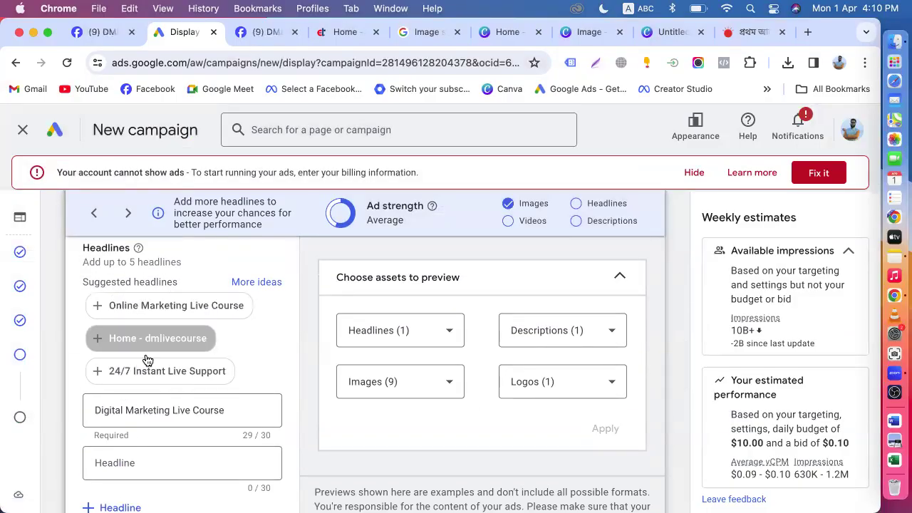
# Add three more empty headline fields to the ad.
pyautogui.scroll(-2, 134, 411)
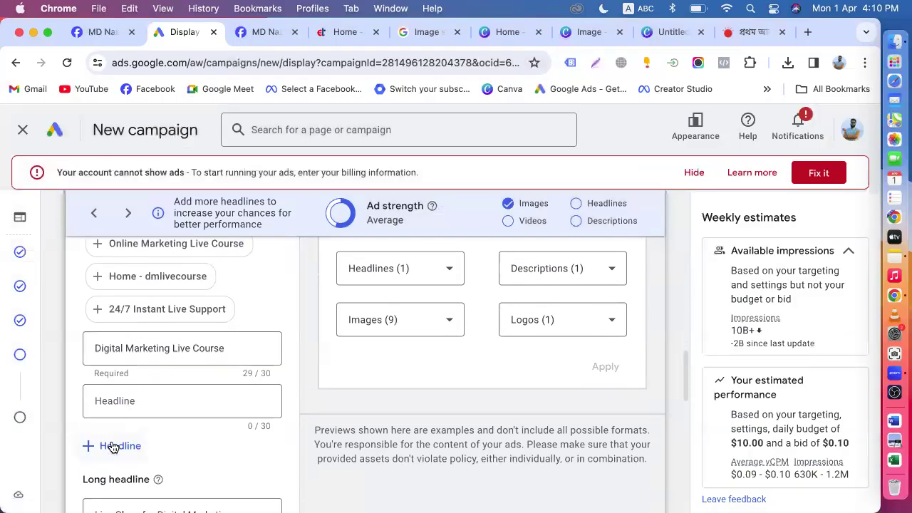
pyautogui.click(112, 444)
pyautogui.scroll(-2, 114, 444)
pyautogui.click(117, 411)
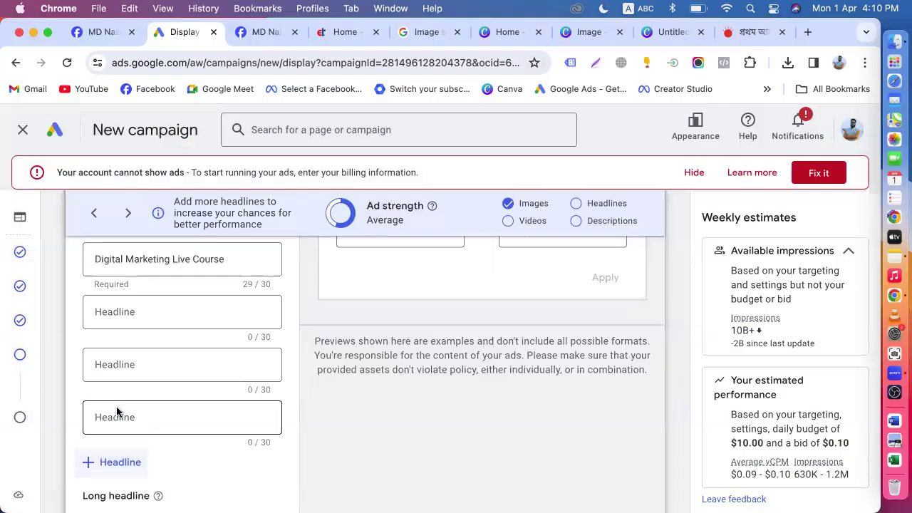
pyautogui.click(126, 462)
pyautogui.scroll(1, 127, 460)
pyautogui.scroll(3, 126, 460)
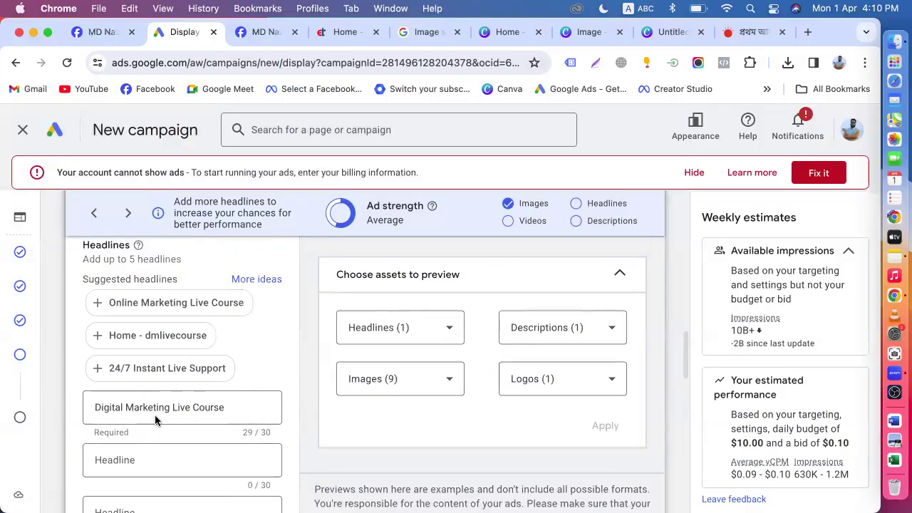
# Fill the empty headlines with the suggestions "Online Marketing Live Course", "Live Support for All", "24/7 Instant Live Support" and "Live Support for Upwork".
pyautogui.click(155, 306)
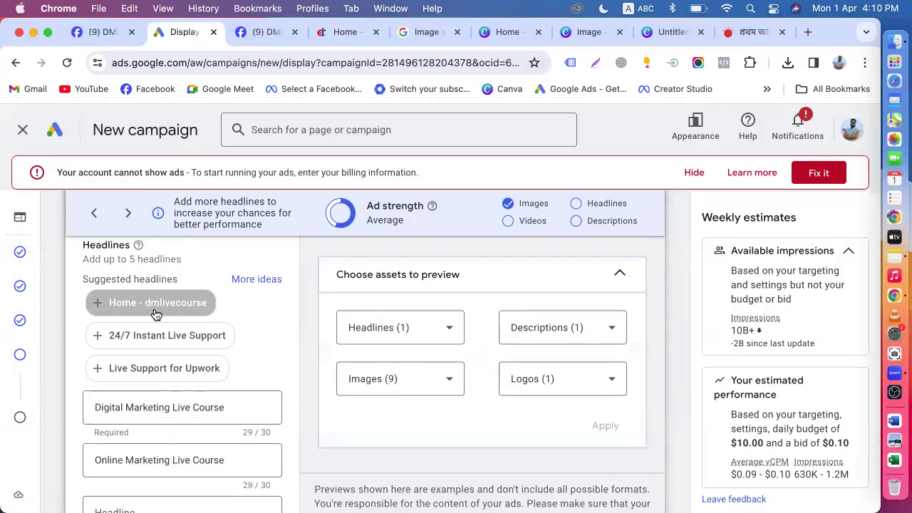
pyautogui.scroll(-3, 176, 415)
pyautogui.click(151, 399)
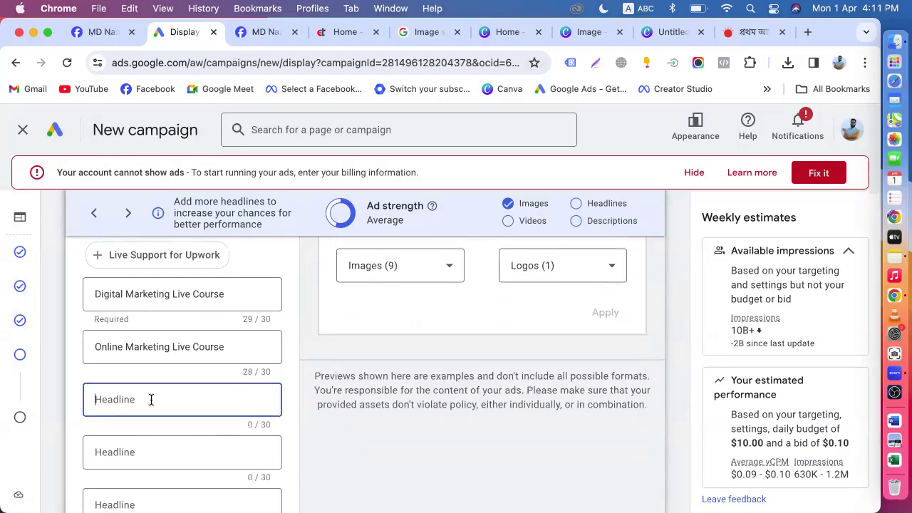
pyautogui.scroll(-5, 149, 396)
pyautogui.click(136, 396)
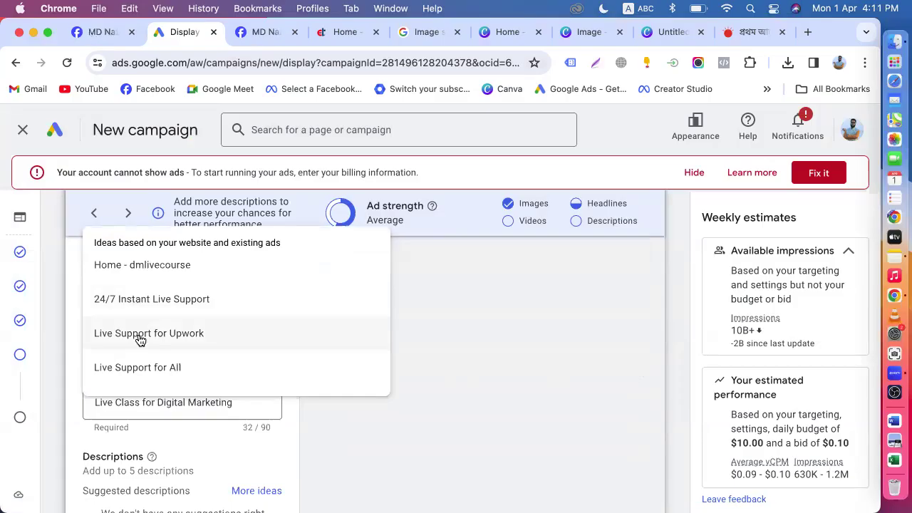
pyautogui.click(133, 368)
pyautogui.click(143, 379)
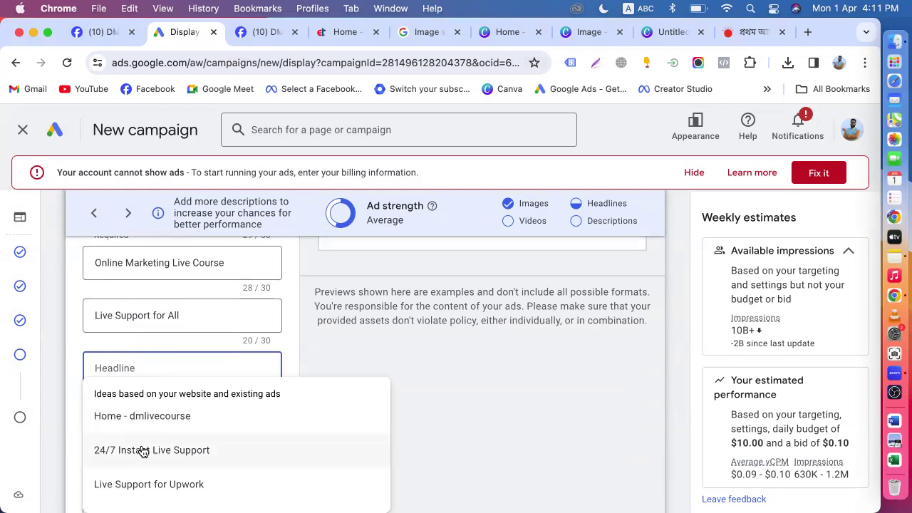
pyautogui.click(142, 450)
pyautogui.click(143, 421)
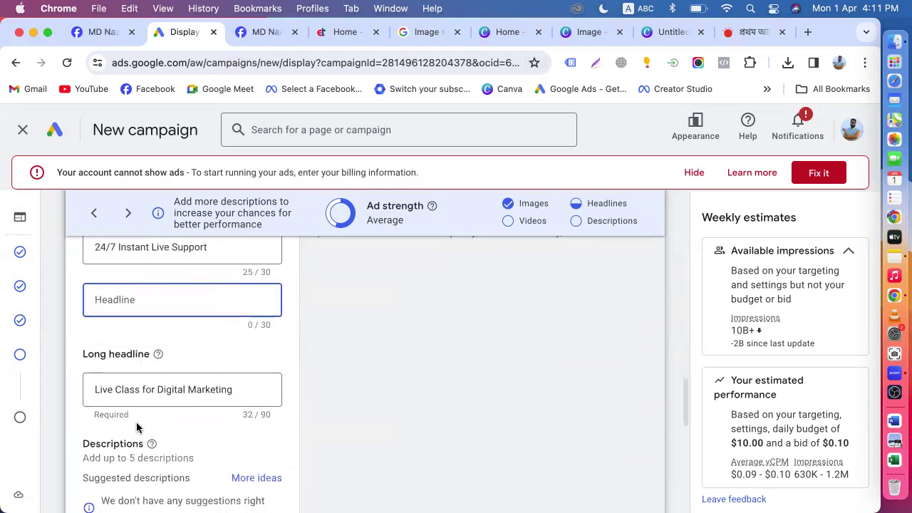
pyautogui.click(145, 392)
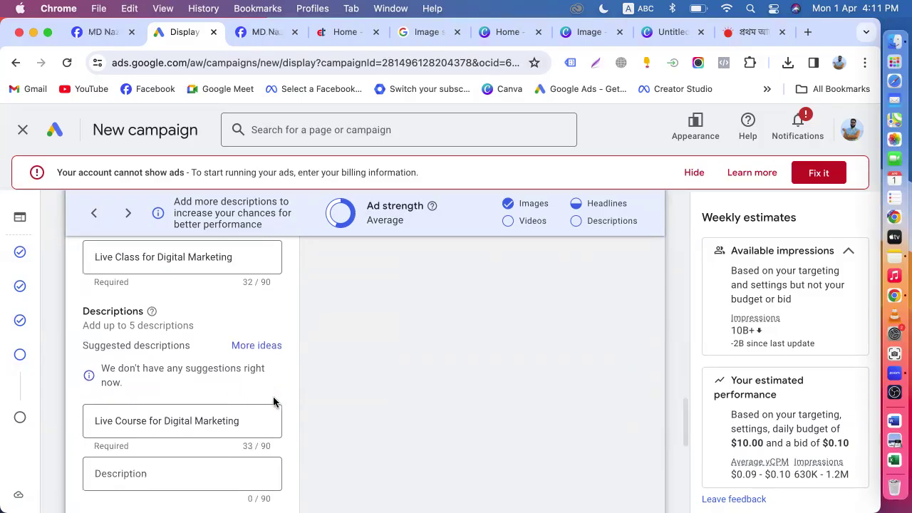
# Check the entered headlines, the long headline and the descriptions section of the ad.
pyautogui.scroll(10, 273, 394)
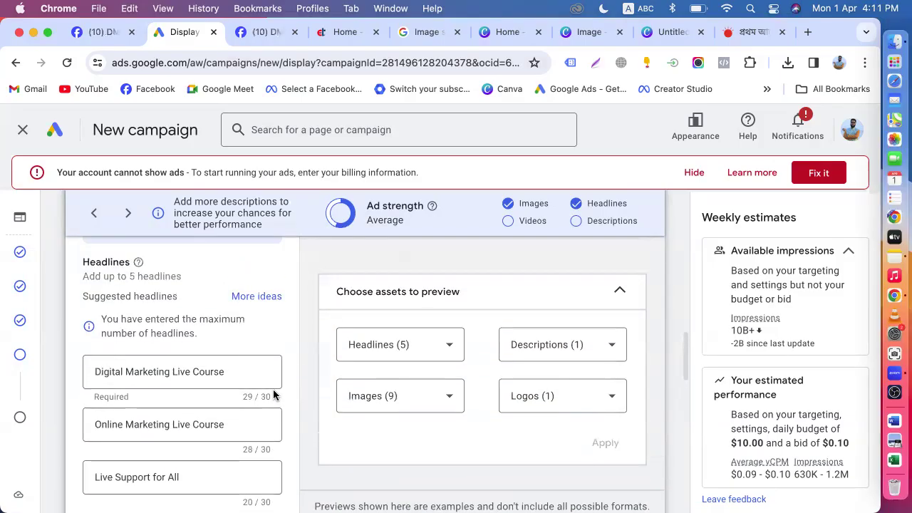
pyautogui.scroll(-4, 256, 396)
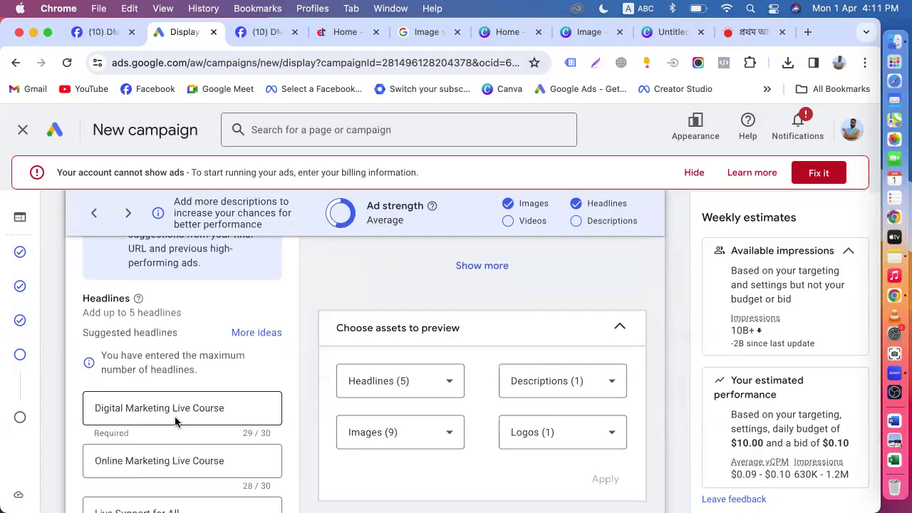
pyautogui.scroll(-5, 174, 416)
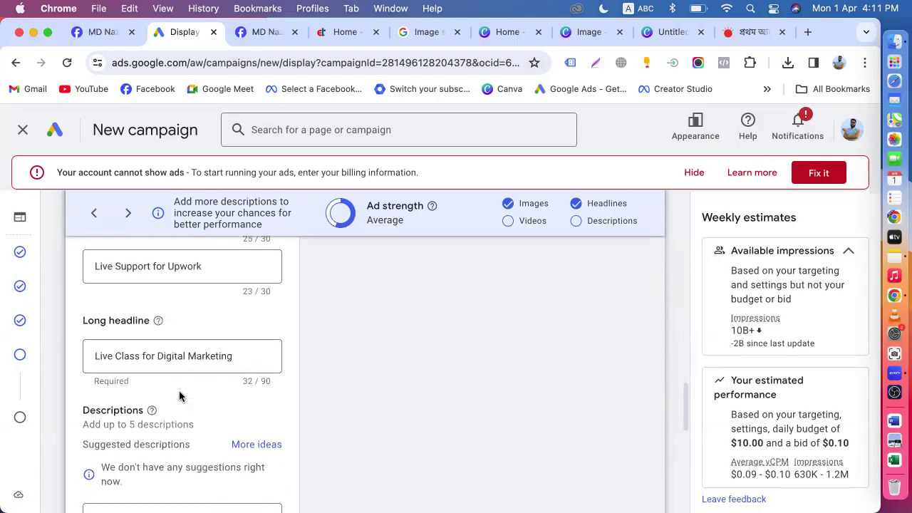
pyautogui.scroll(5, 206, 369)
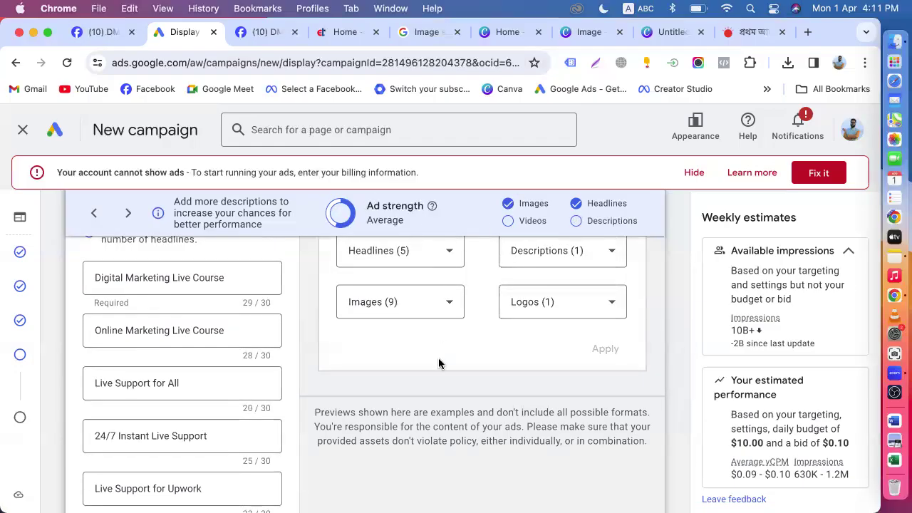
pyautogui.scroll(-3, 437, 362)
pyautogui.scroll(-5, 213, 371)
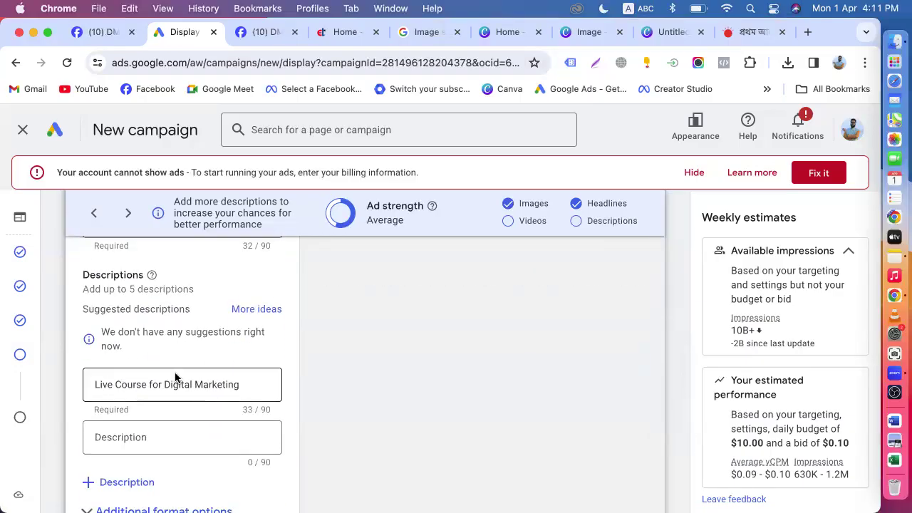
# Add another empty description field to the ad.
pyautogui.scroll(-3, 175, 378)
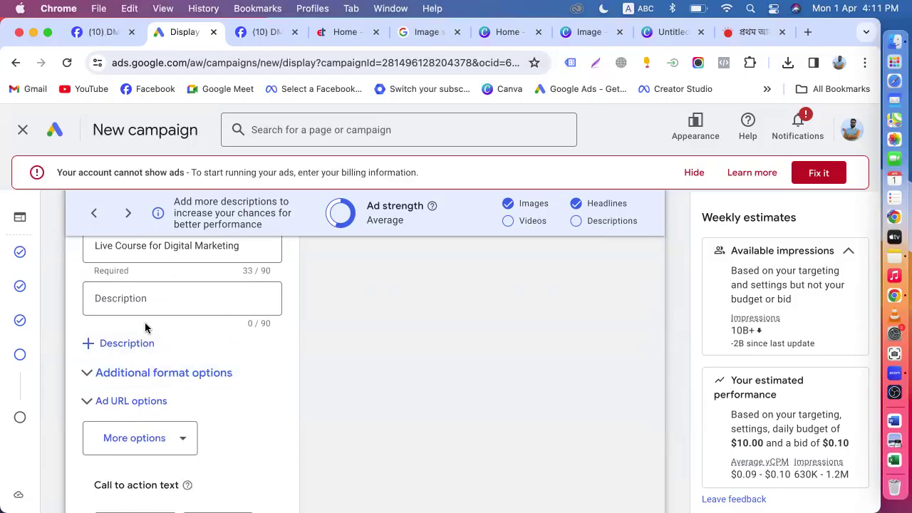
pyautogui.click(129, 298)
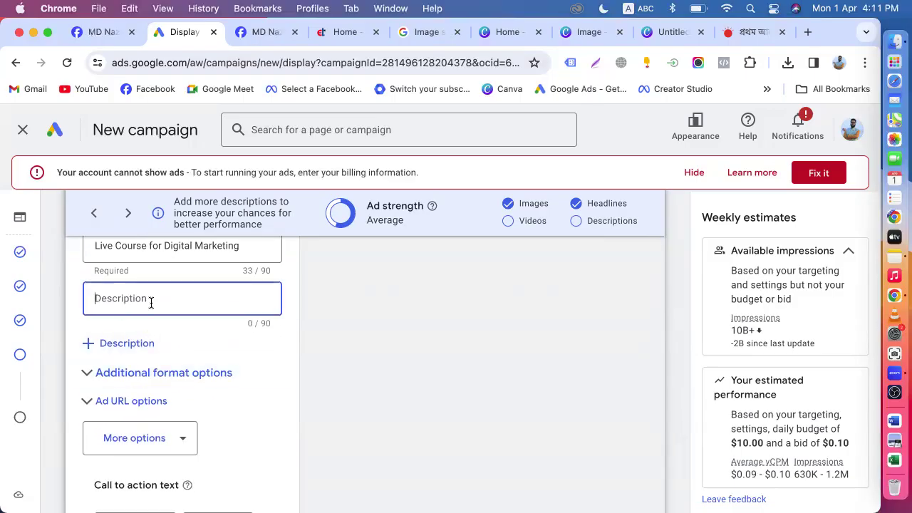
pyautogui.click(247, 321)
pyautogui.click(154, 363)
pyautogui.click(123, 415)
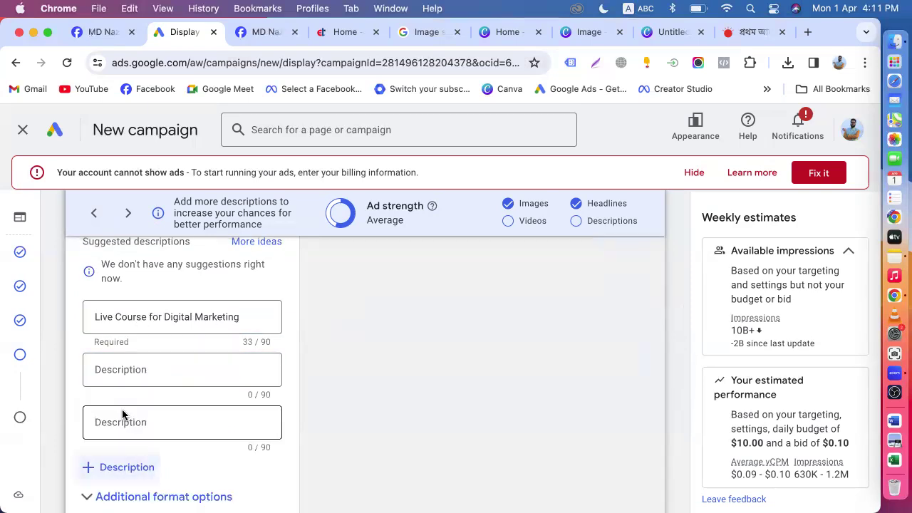
# Copy the heading "About Digital marketing Live Course" from the dmlivecourse.com page and enter it as the ad's second description.
pyautogui.click(128, 369)
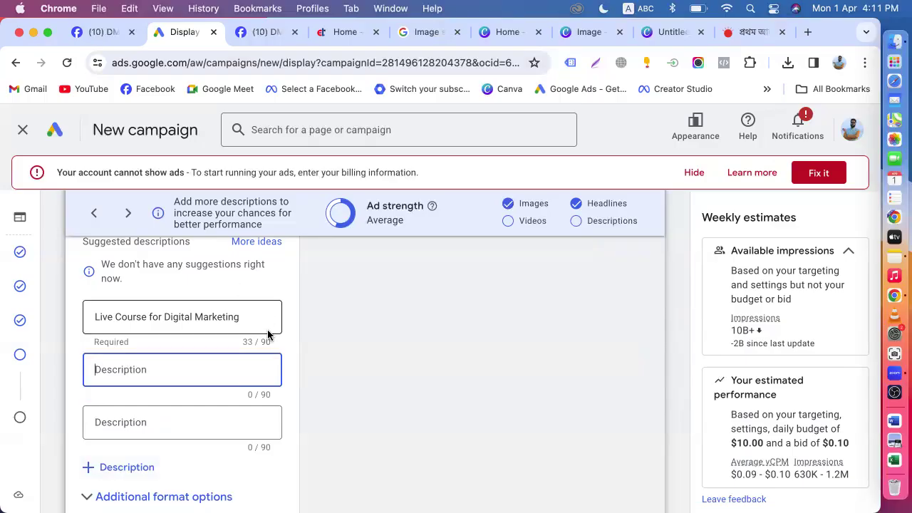
pyautogui.scroll(8, 268, 328)
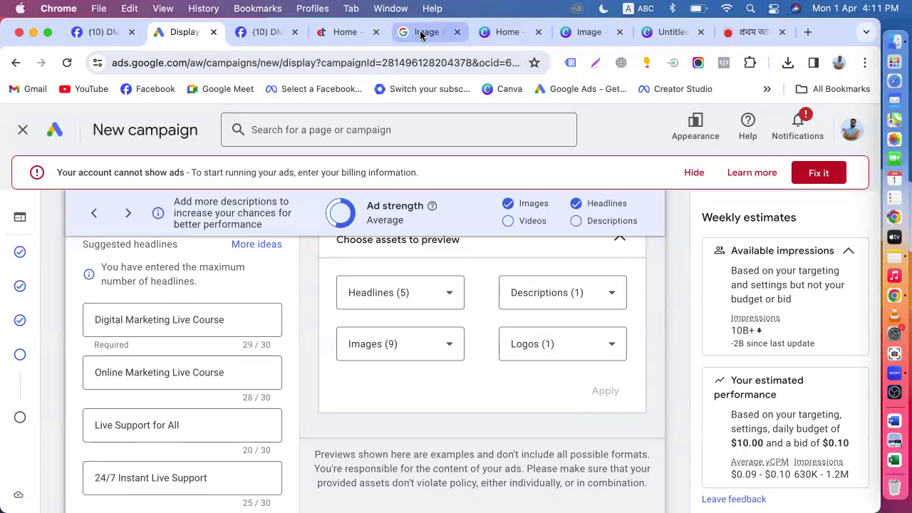
pyautogui.click(348, 33)
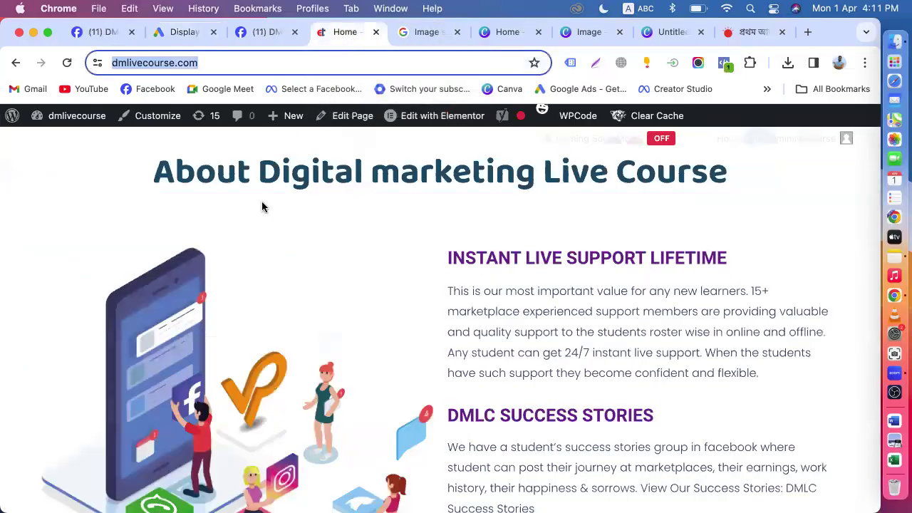
pyautogui.moveTo(140, 168); pyautogui.dragTo(746, 194)
pyautogui.press('super+c')
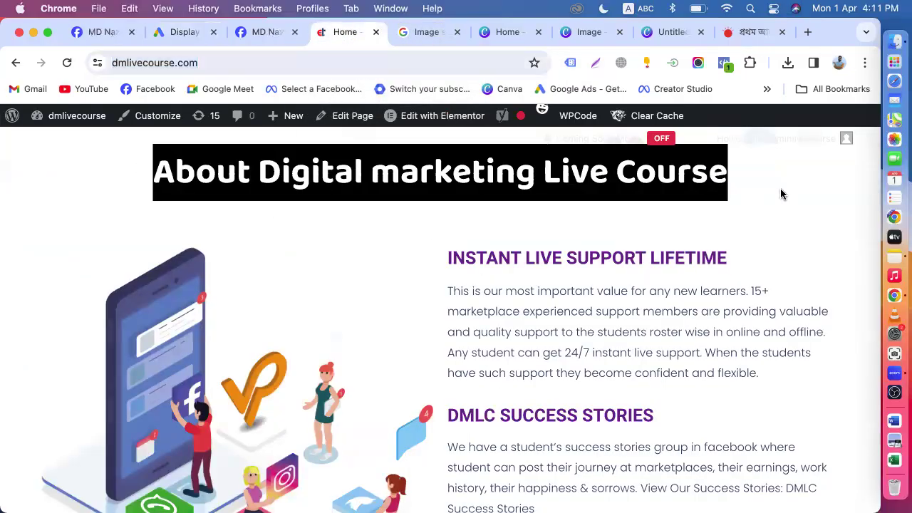
pyautogui.click(178, 33)
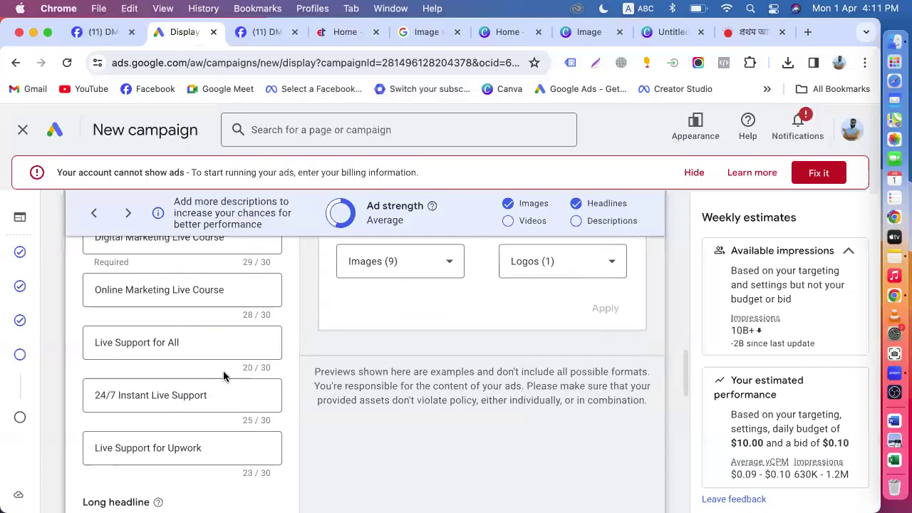
pyautogui.scroll(-10, 223, 376)
pyautogui.click(106, 385)
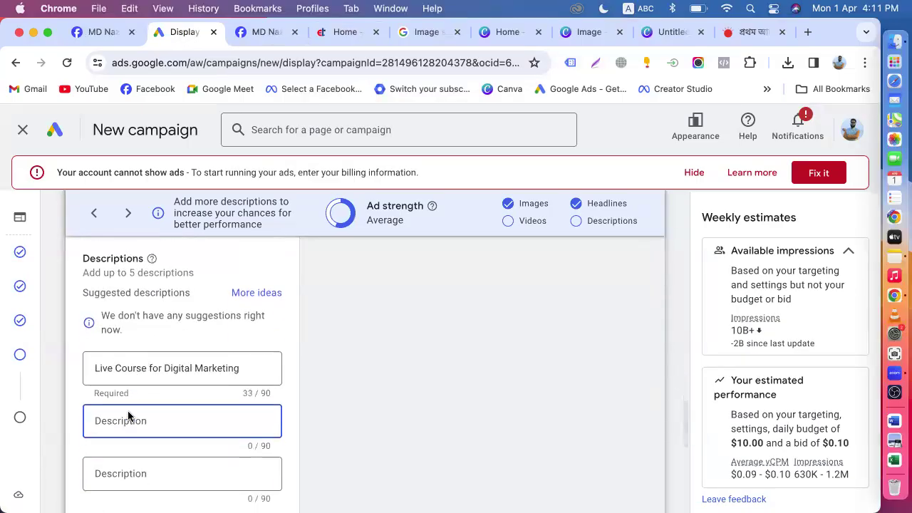
pyautogui.press('super+v')
pyautogui.scroll(-3, 185, 415)
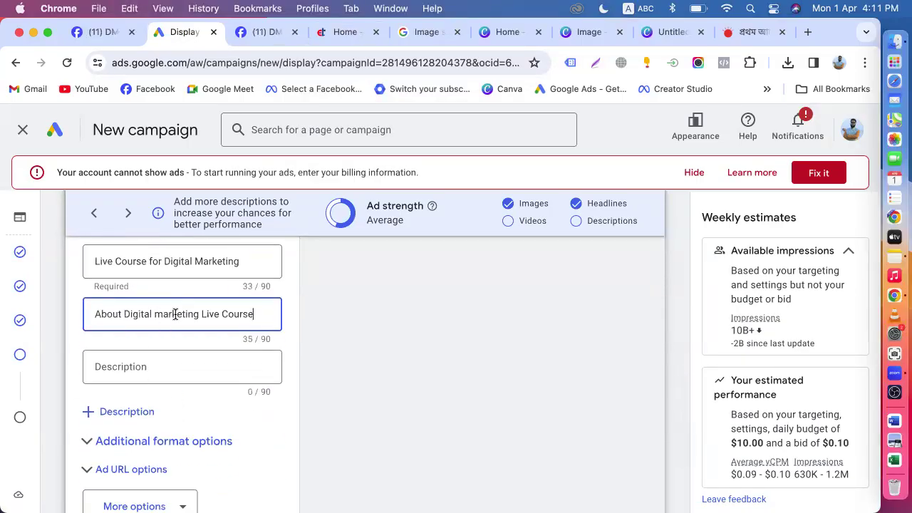
pyautogui.click(304, 312)
pyautogui.scroll(-5, 206, 326)
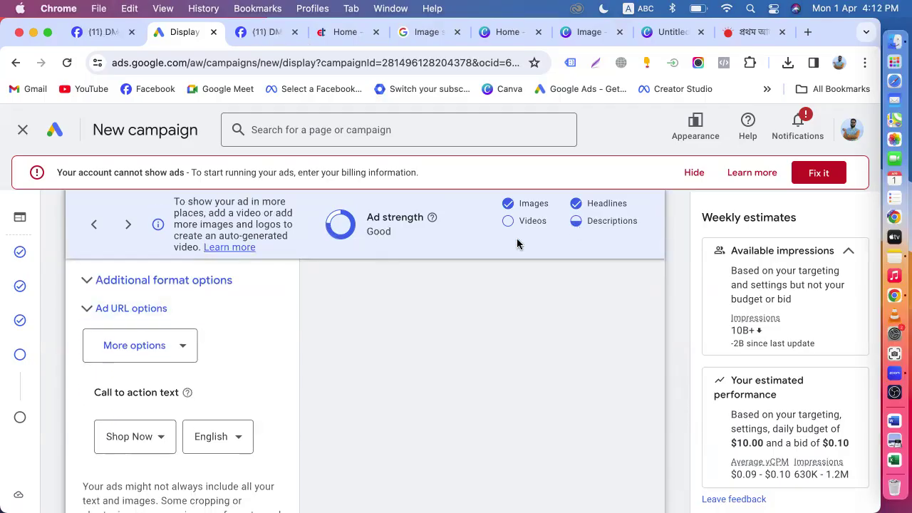
# Copy the heading "DMLC SUCCESS STORIES" from the dmlivecourse.com page and enter it as the ad's third description.
pyautogui.click(344, 35)
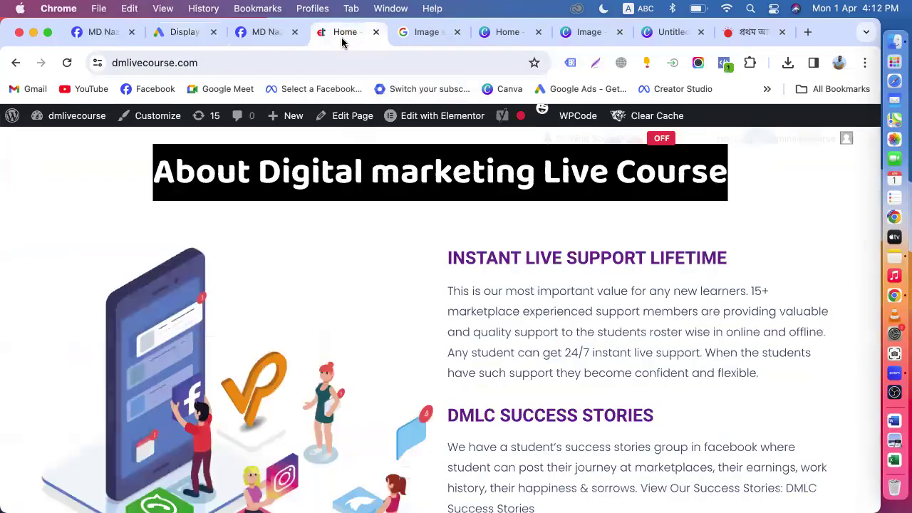
pyautogui.scroll(-2, 491, 304)
pyautogui.moveTo(448, 324); pyautogui.dragTo(676, 328)
pyautogui.press('super+c')
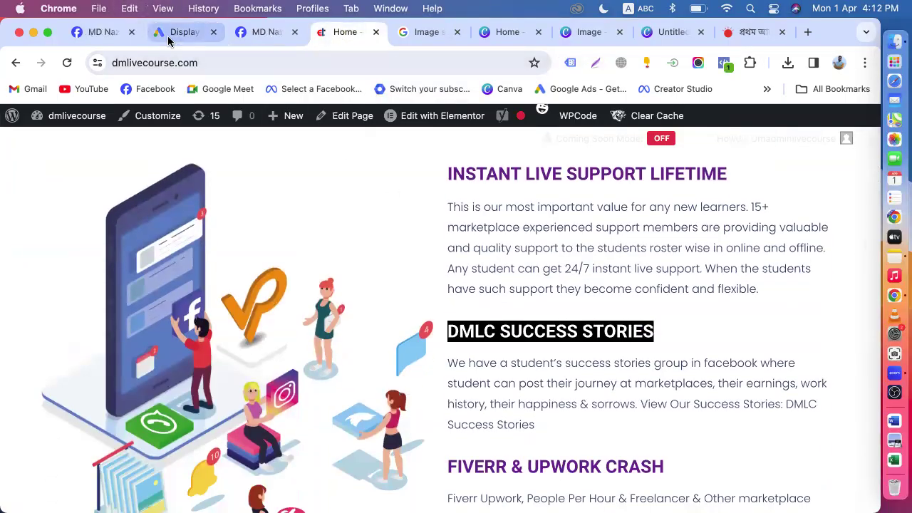
pyautogui.click(187, 33)
pyautogui.scroll(1, 163, 335)
pyautogui.scroll(3, 164, 335)
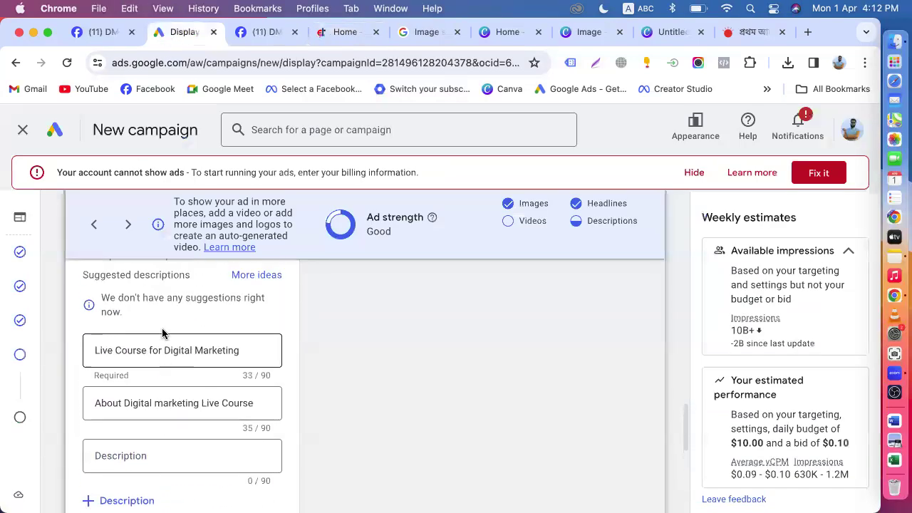
pyautogui.scroll(-1, 163, 332)
pyautogui.click(129, 406)
pyautogui.press('super+v')
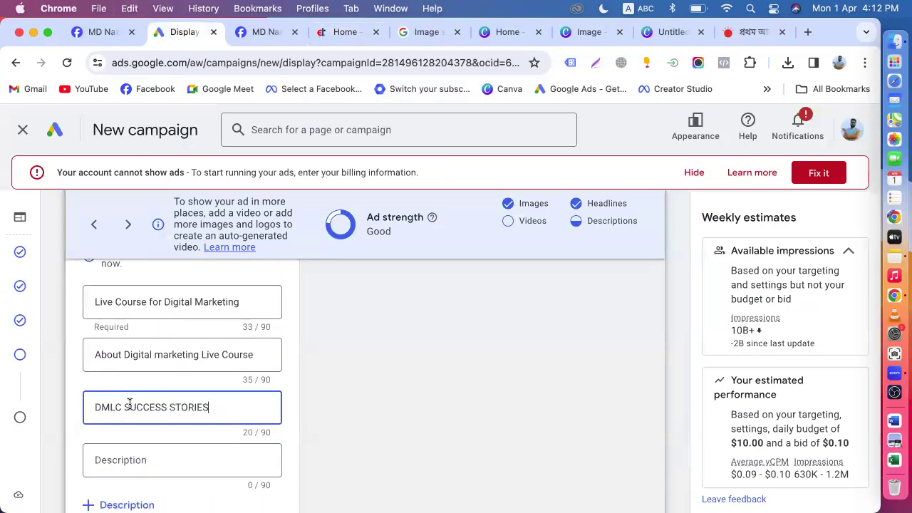
pyautogui.click(317, 381)
# Check the ad's headlines, descriptions and preview, and create the responsive display ad.
pyautogui.scroll(4, 318, 380)
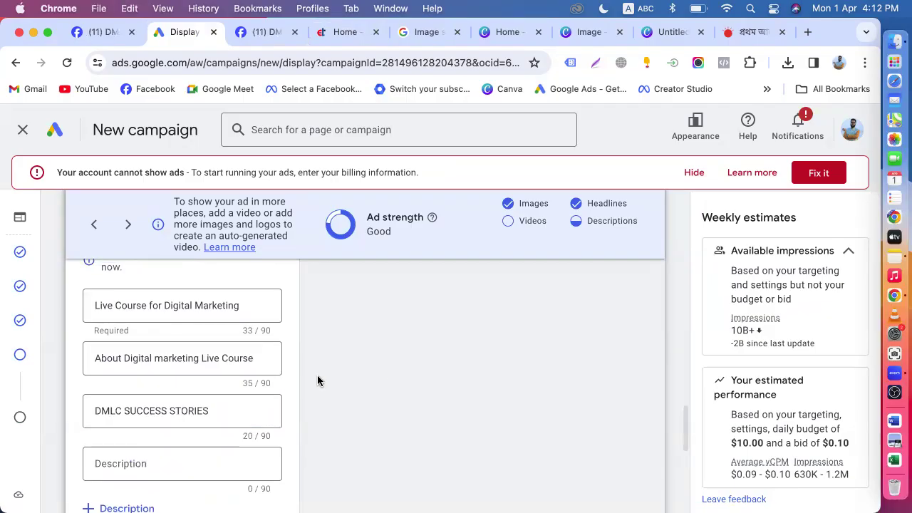
pyautogui.scroll(-3, 192, 373)
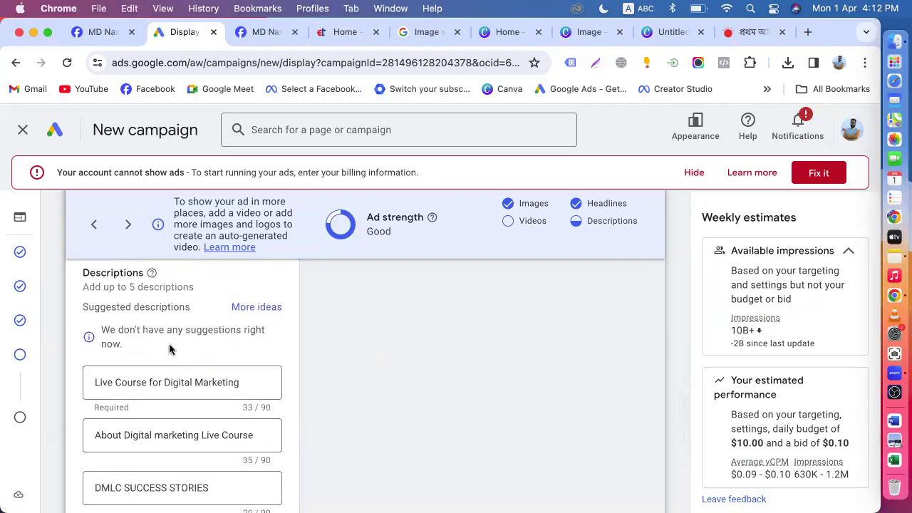
pyautogui.scroll(5, 169, 348)
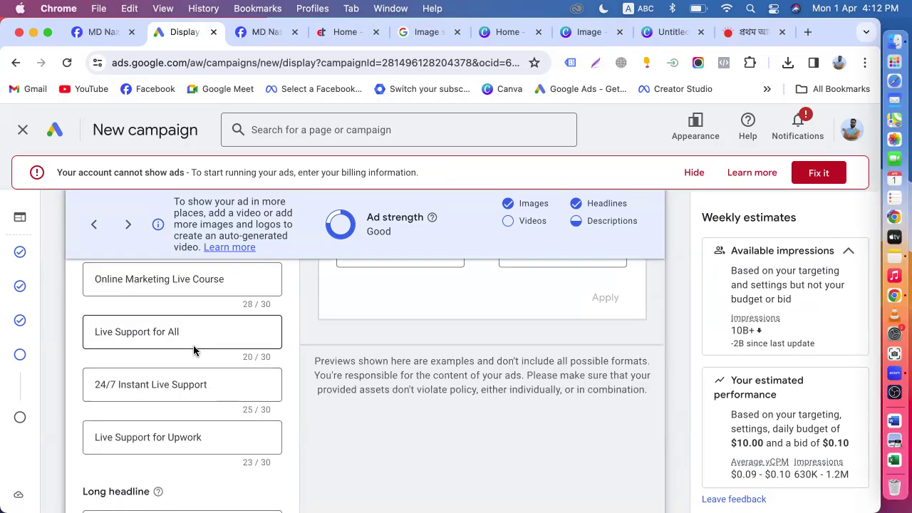
pyautogui.scroll(7, 193, 345)
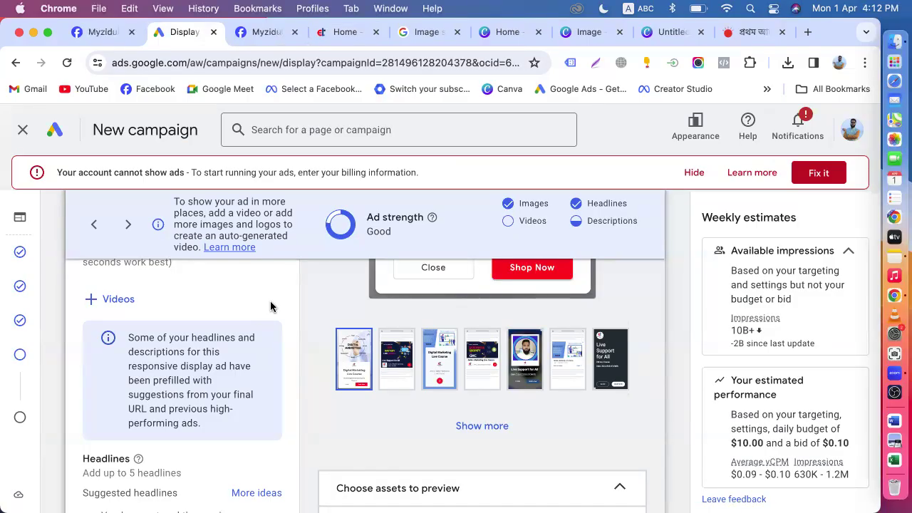
pyautogui.scroll(-5, 270, 305)
pyautogui.scroll(-10, 270, 305)
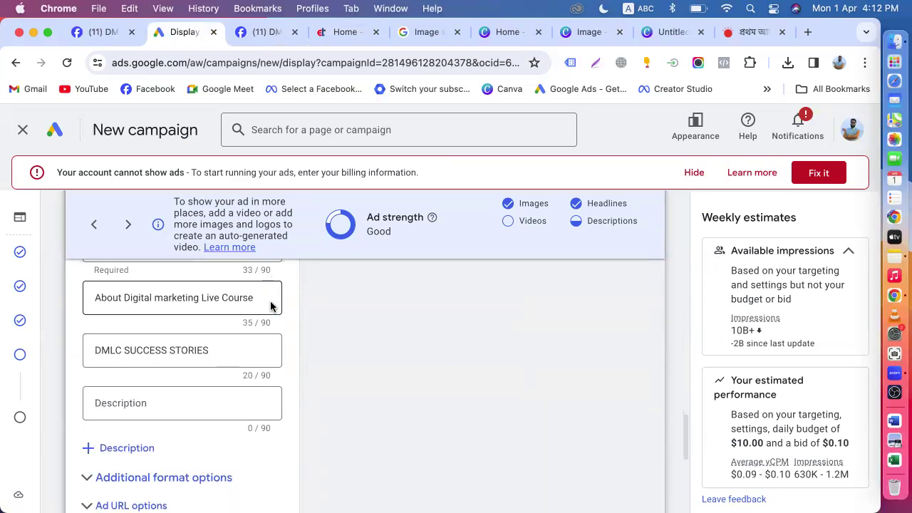
pyautogui.scroll(-5, 271, 306)
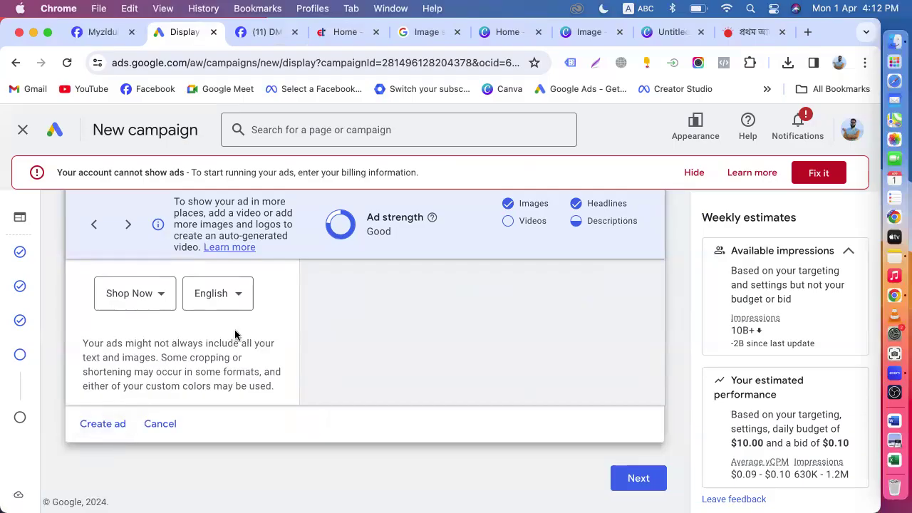
pyautogui.click(102, 425)
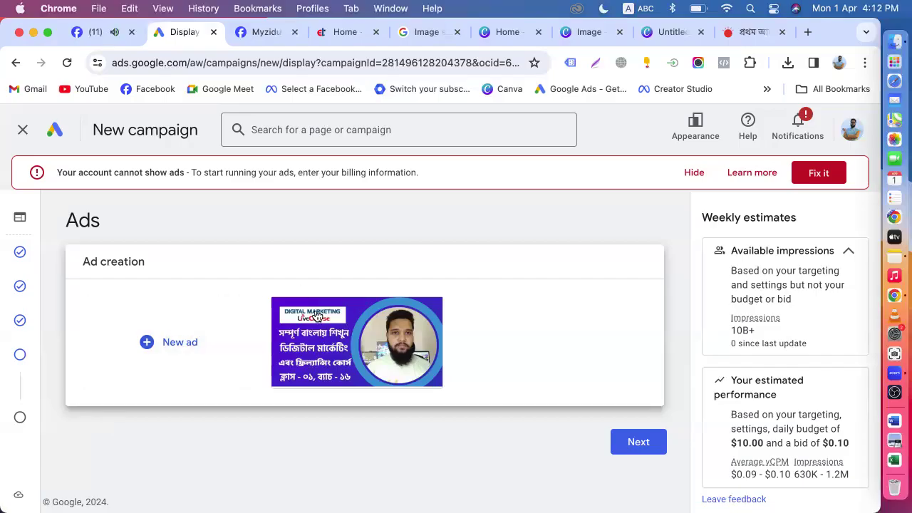
# Create a second responsive display ad with the prefilled final URL, headline and description, without adding images.
pyautogui.moveTo(287, 344)
pyautogui.click(161, 345)
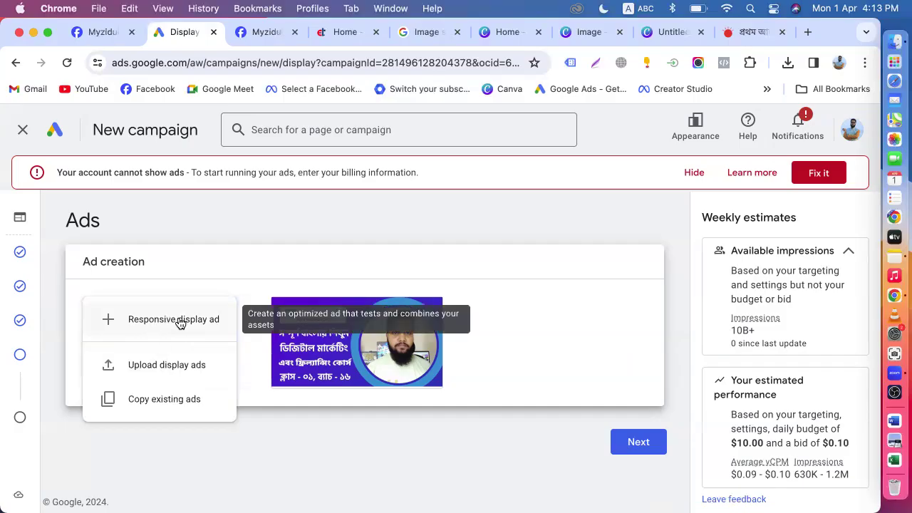
pyautogui.click(179, 321)
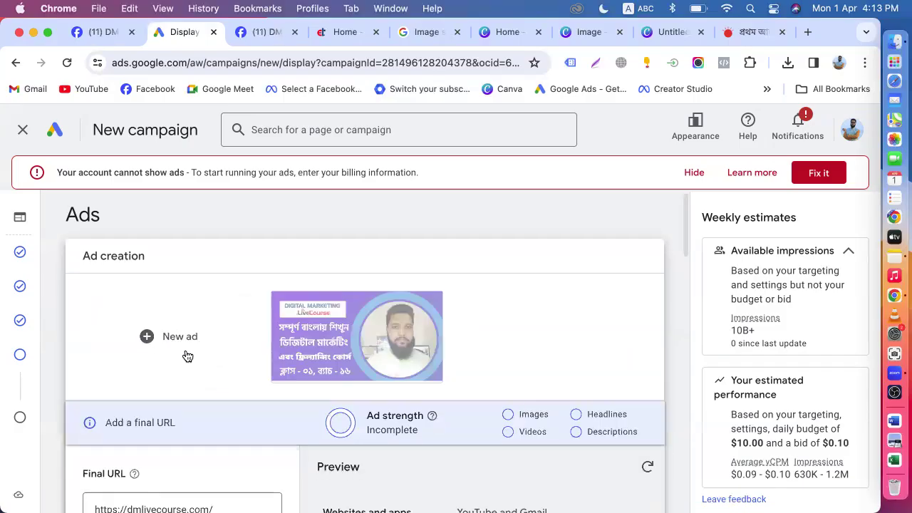
pyautogui.scroll(-3, 178, 355)
pyautogui.scroll(-3, 171, 314)
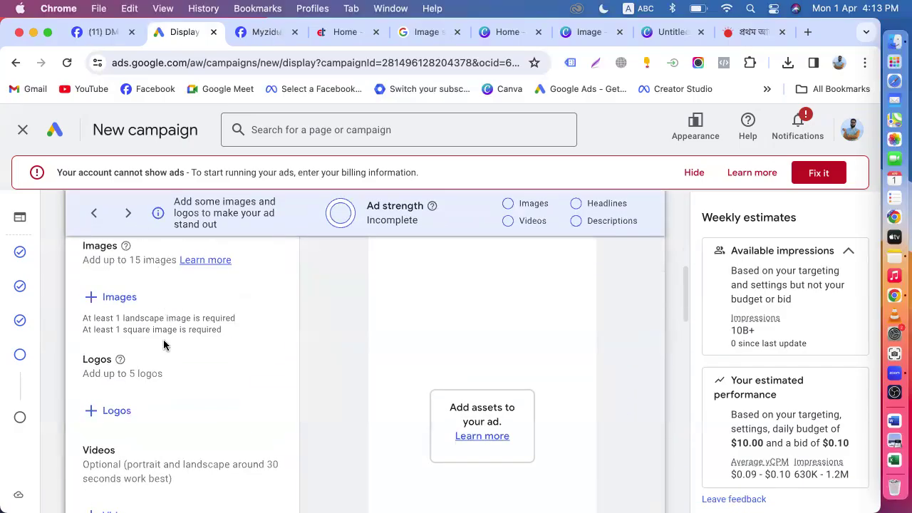
pyautogui.scroll(-4, 164, 345)
pyautogui.scroll(-10, 178, 363)
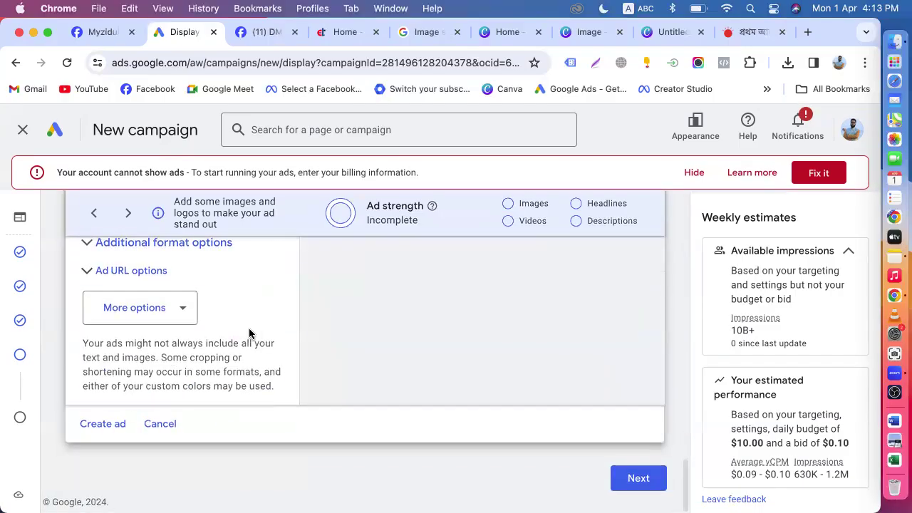
pyautogui.click(115, 430)
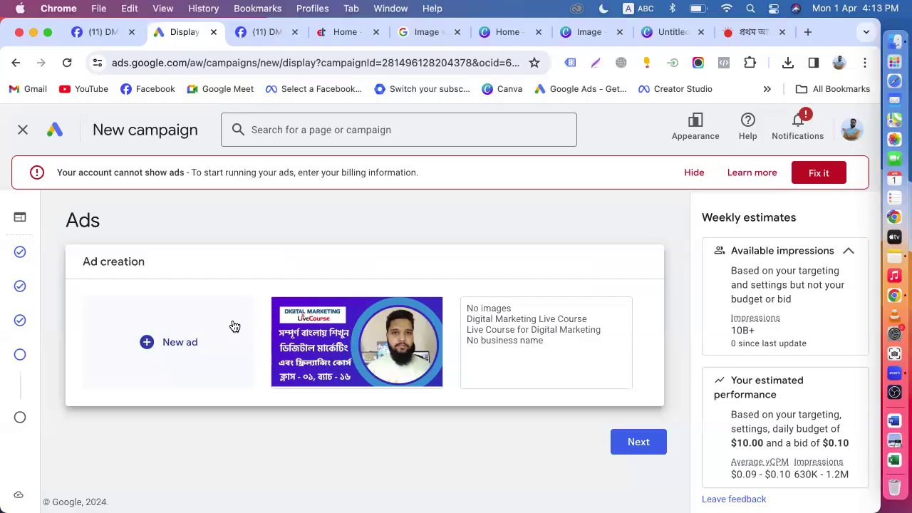
# Open the ad without images for editing and go to its image assets.
pyautogui.moveTo(523, 362)
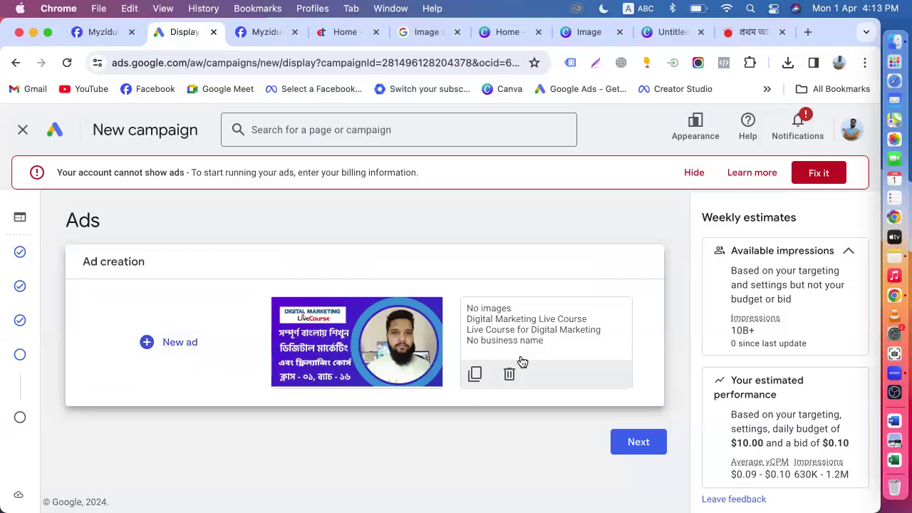
pyautogui.click(510, 328)
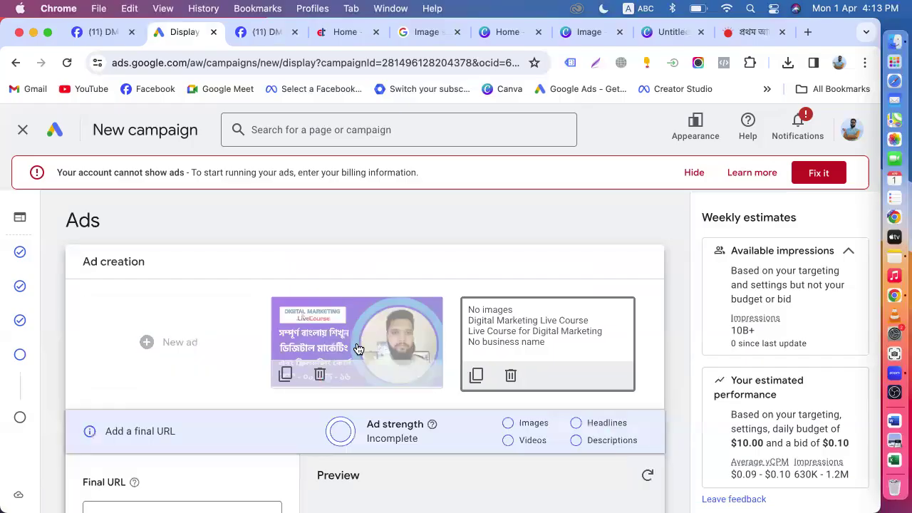
pyautogui.scroll(-2, 359, 345)
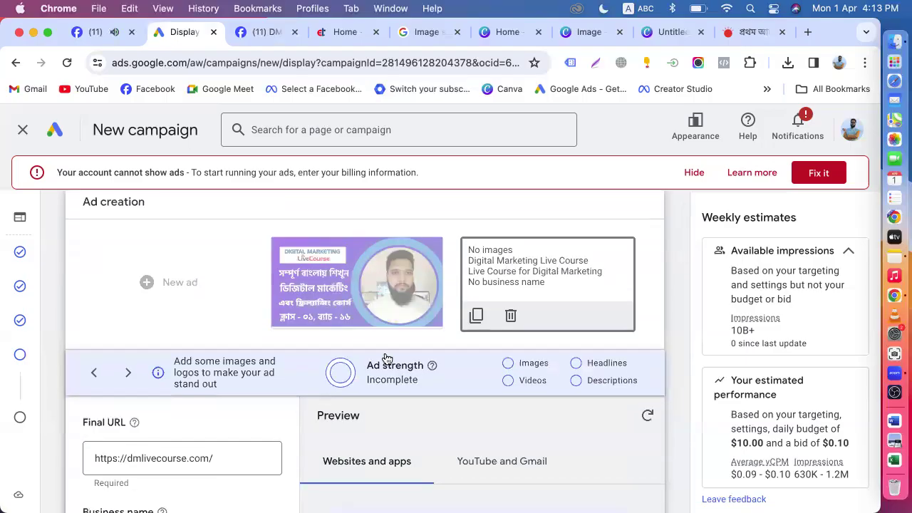
pyautogui.scroll(-6, 178, 434)
pyautogui.scroll(2, 146, 344)
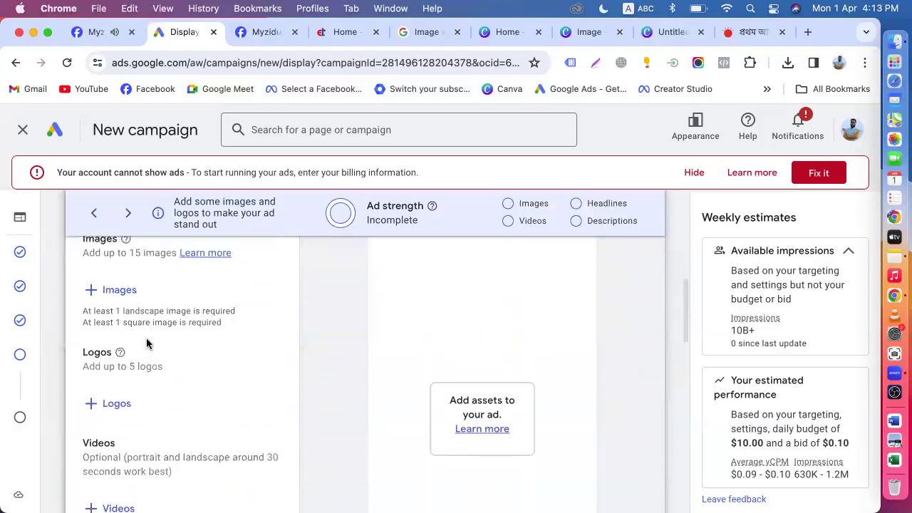
# Select the office illustration, the course banner and the phone illustration from the suggested website images for the second ad.
pyautogui.click(116, 289)
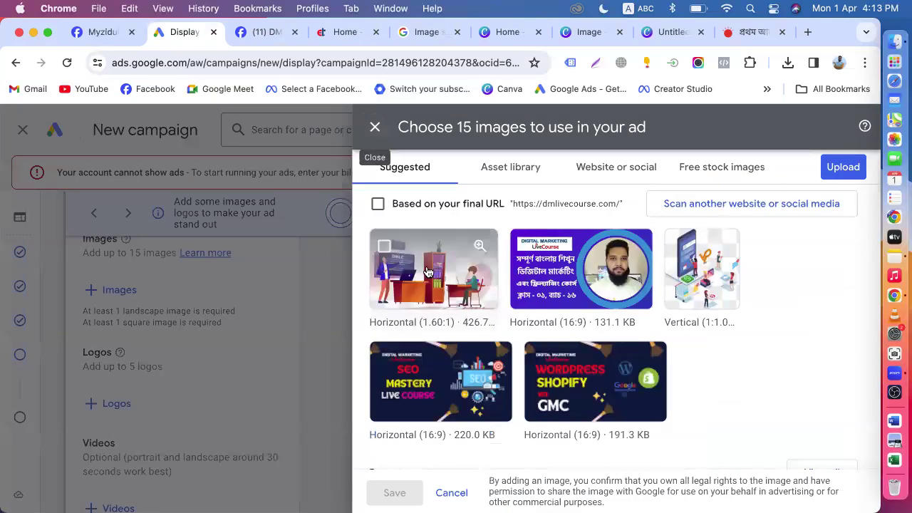
pyautogui.click(433, 269)
pyautogui.click(581, 268)
pyautogui.click(693, 274)
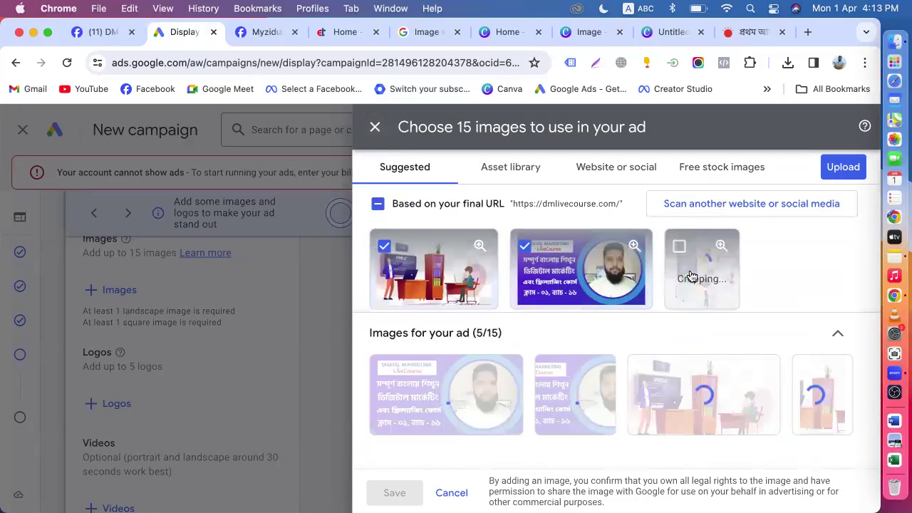
# Add the ET logo, Digital Marketer graphic, office illustration and Digital Marketing diagram from the recent assets to the second ad's images.
pyautogui.scroll(-5, 596, 263)
pyautogui.scroll(5, 508, 266)
pyautogui.click(424, 289)
pyautogui.click(502, 277)
pyautogui.click(645, 275)
pyautogui.click(755, 276)
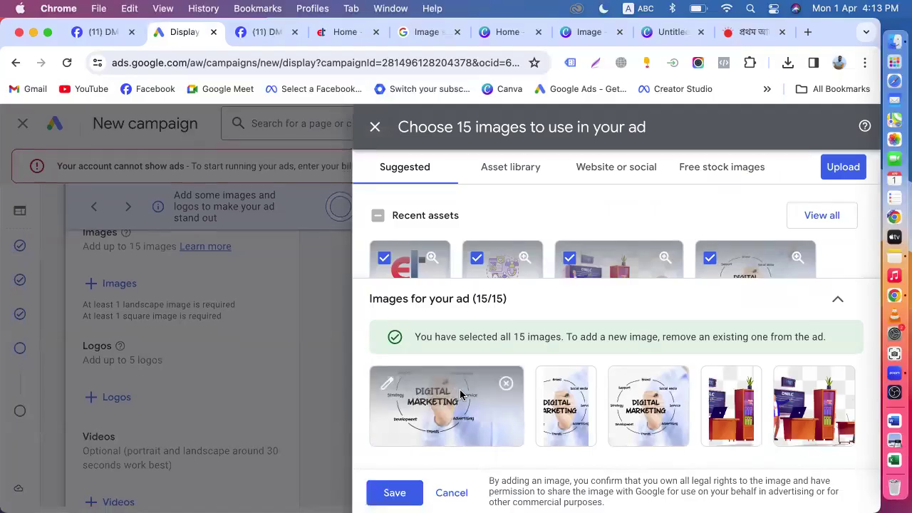
# Remove the portrait crop of the Digital Marketing diagram from the second ad's selected images and save the selection.
pyautogui.scroll(-5, 505, 266)
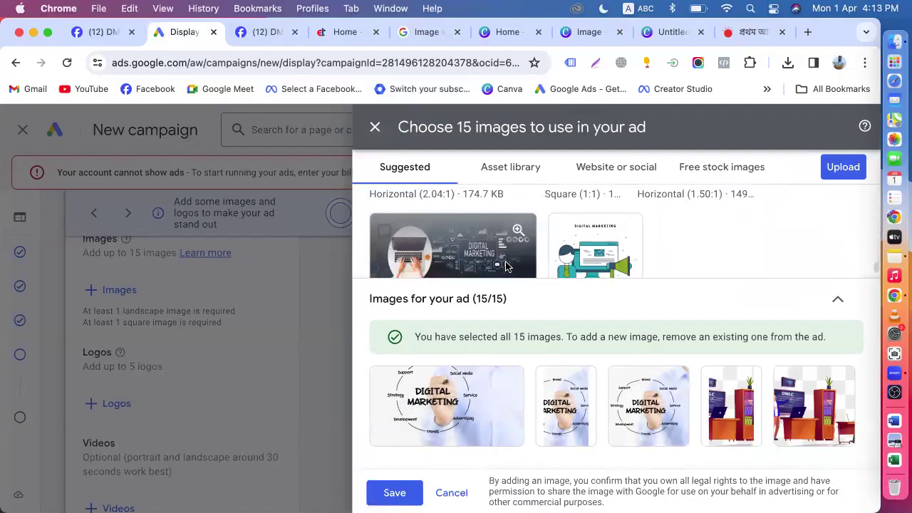
pyautogui.click(587, 385)
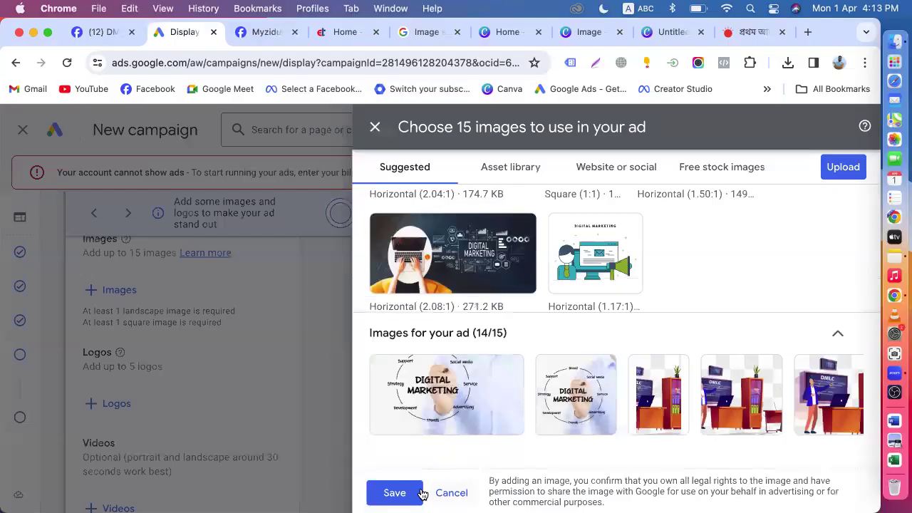
pyautogui.click(408, 493)
# Check the second ad's form with its new images and apply the changes to the ad.
pyautogui.scroll(4, 364, 403)
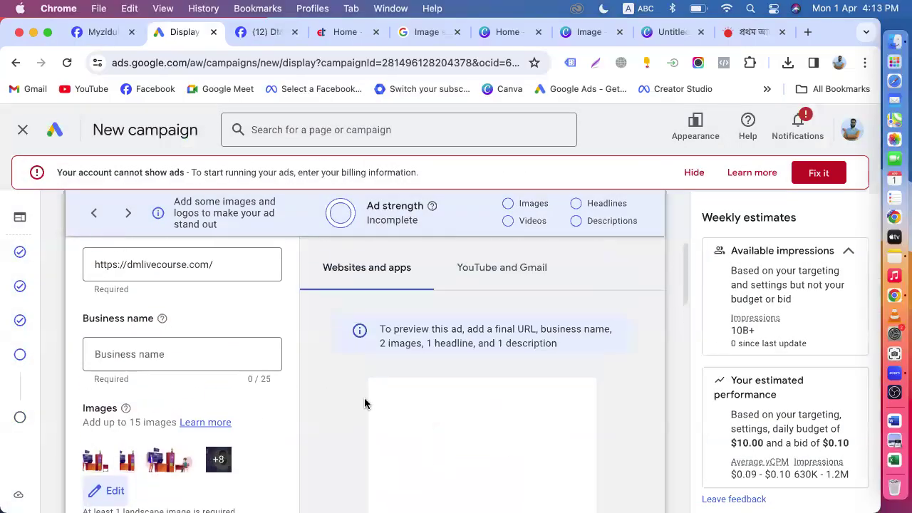
pyautogui.scroll(-5, 364, 403)
pyautogui.scroll(3, 432, 391)
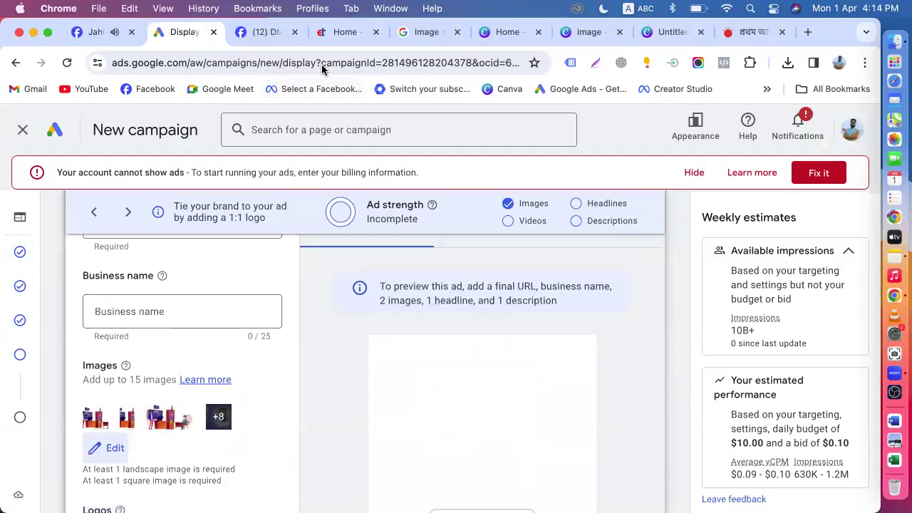
pyautogui.scroll(-15, 336, 392)
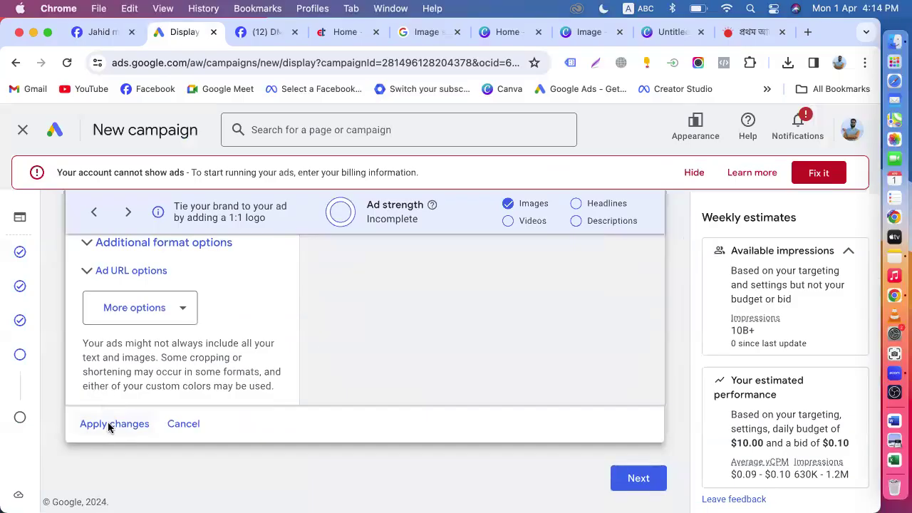
pyautogui.click(107, 425)
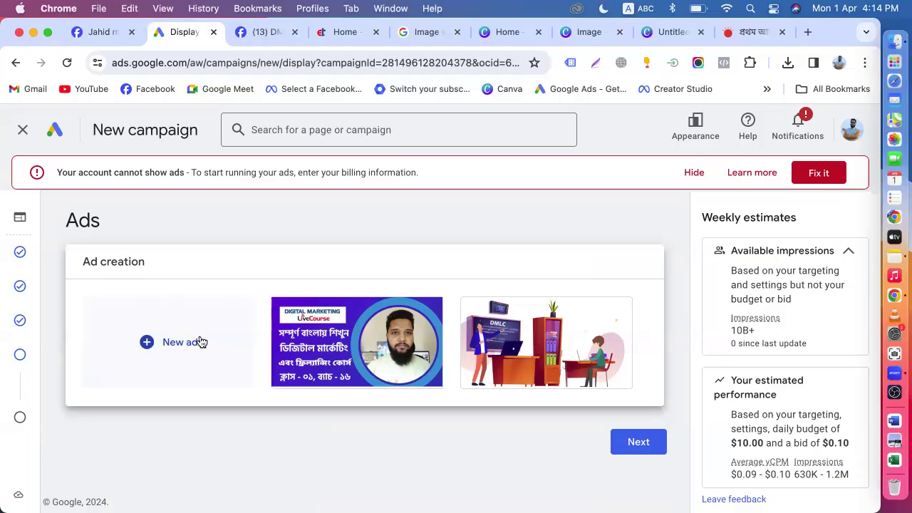
# Open the first ad with the course banner and review its business name, images, logo, ad strength and preview.
pyautogui.click(317, 336)
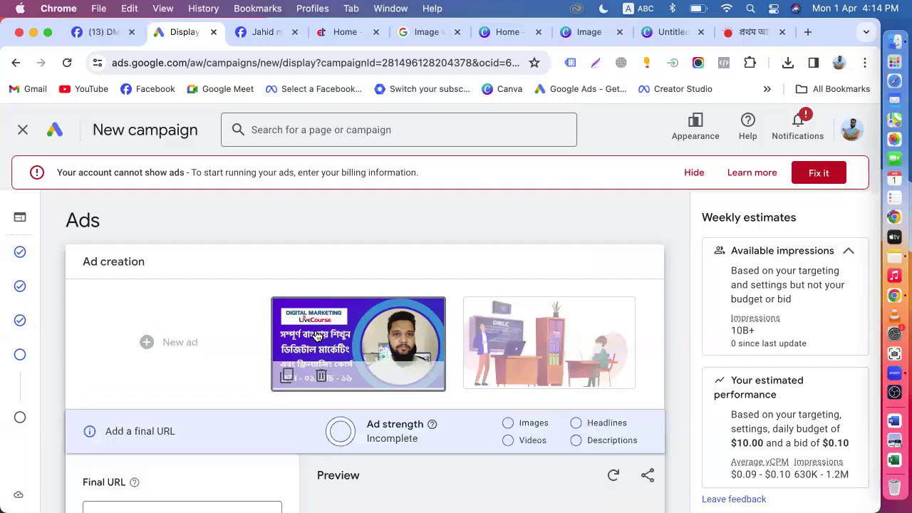
pyautogui.scroll(-6, 317, 336)
pyautogui.scroll(3, 377, 366)
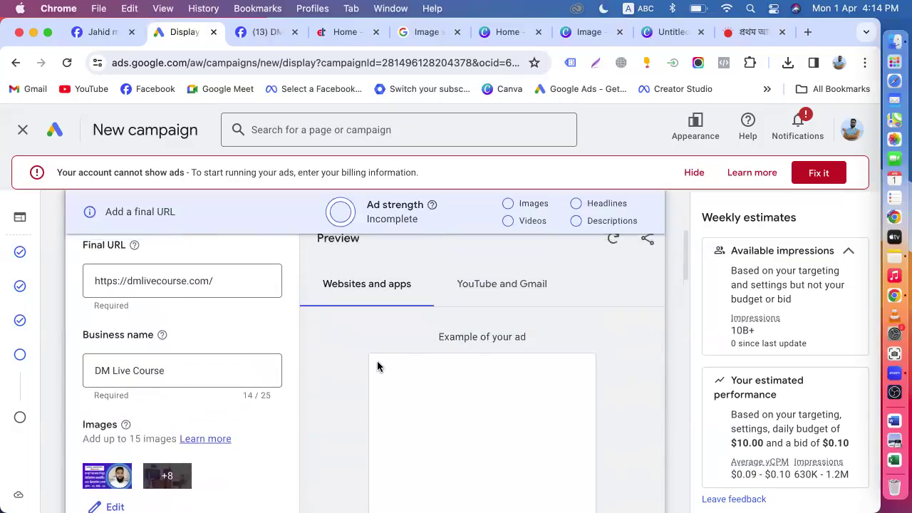
pyautogui.scroll(-4, 378, 366)
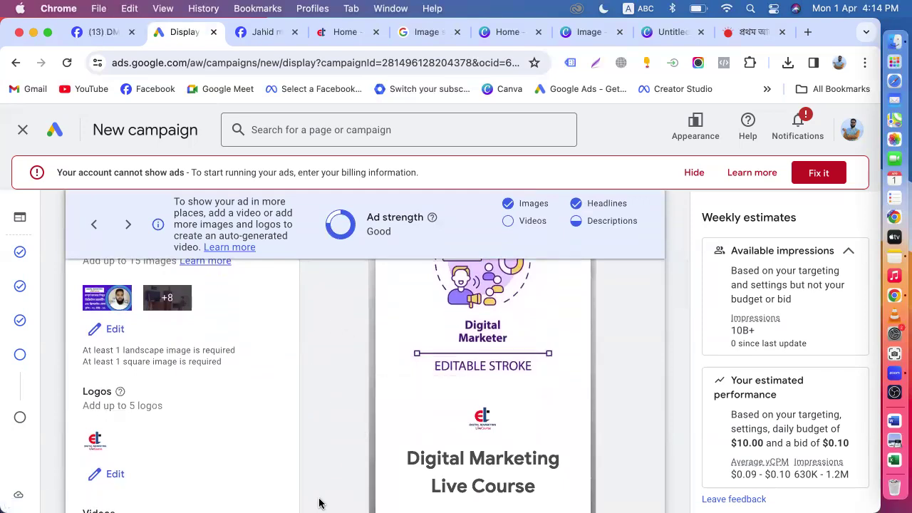
pyautogui.scroll(5, 338, 401)
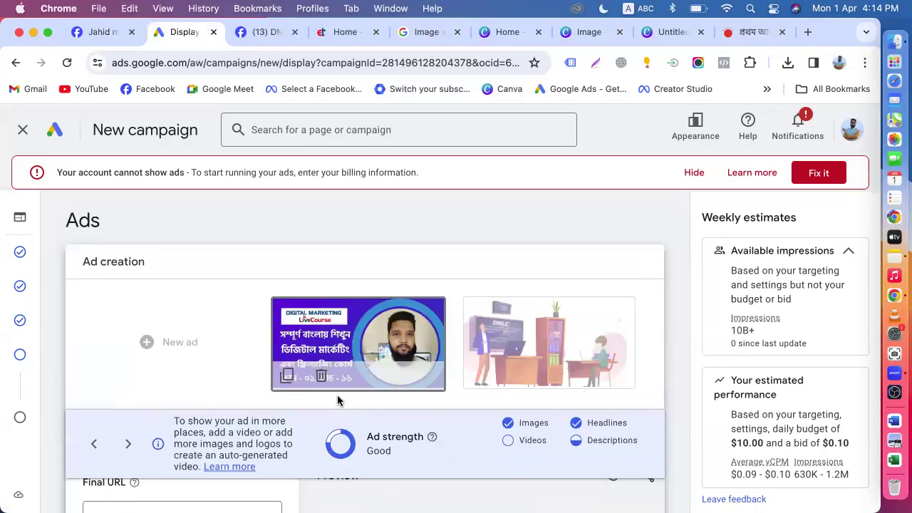
pyautogui.scroll(-5, 337, 401)
pyautogui.scroll(5, 407, 433)
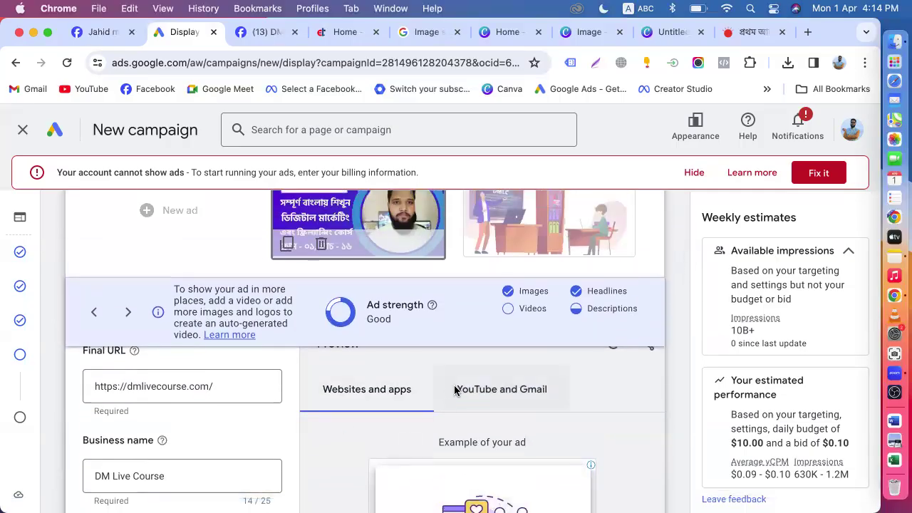
pyautogui.scroll(3, 453, 391)
pyautogui.scroll(-2, 454, 387)
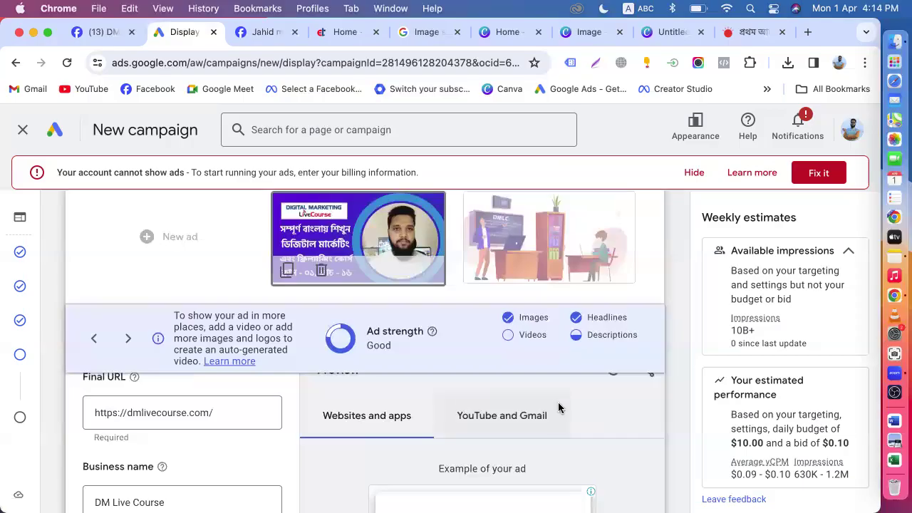
# Generate a shareable preview link for the first ad and copy it.
pyautogui.click(649, 376)
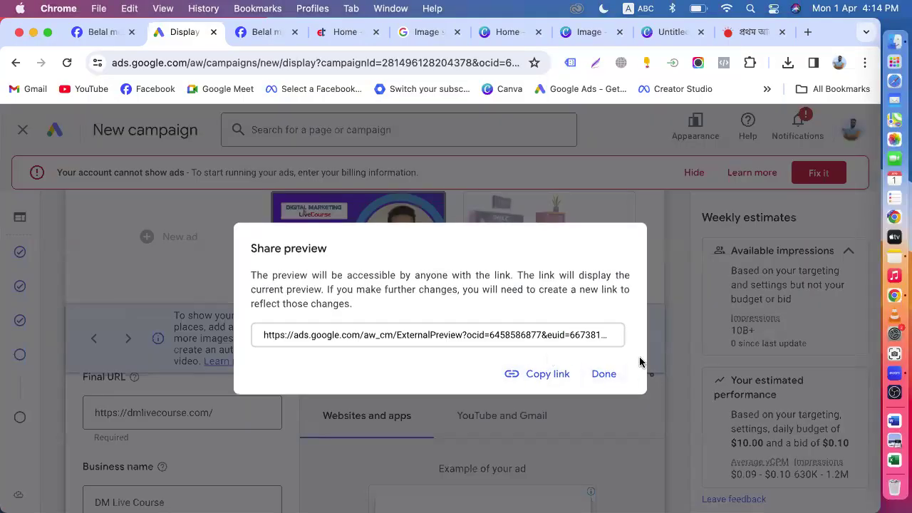
pyautogui.click(545, 377)
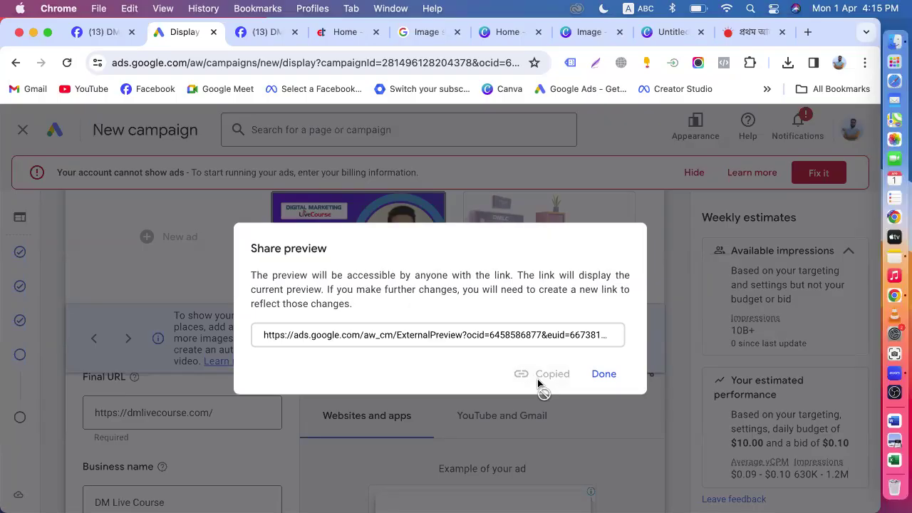
pyautogui.click(611, 376)
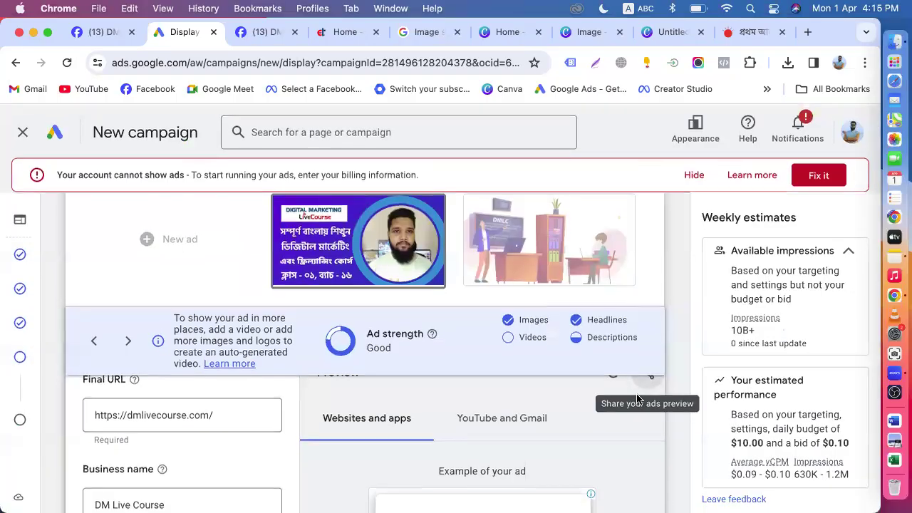
# Load the copied ad preview link in the browser tab holding the Google image search.
pyautogui.click(436, 33)
pyautogui.click(304, 64)
pyautogui.press('super+v')
pyautogui.press('Return')
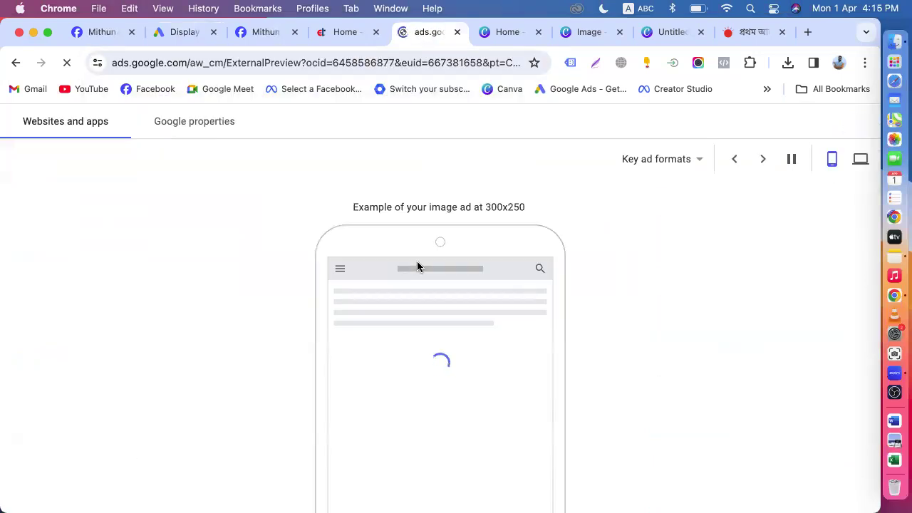
# Examine the shared mobile preview of the 300x250 image ad for websites and apps.
pyautogui.scroll(-5, 417, 266)
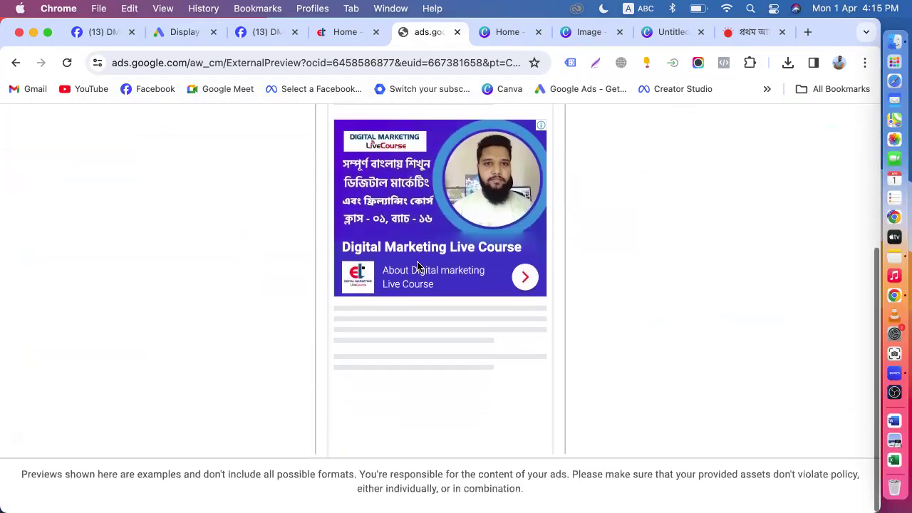
pyautogui.scroll(5, 418, 267)
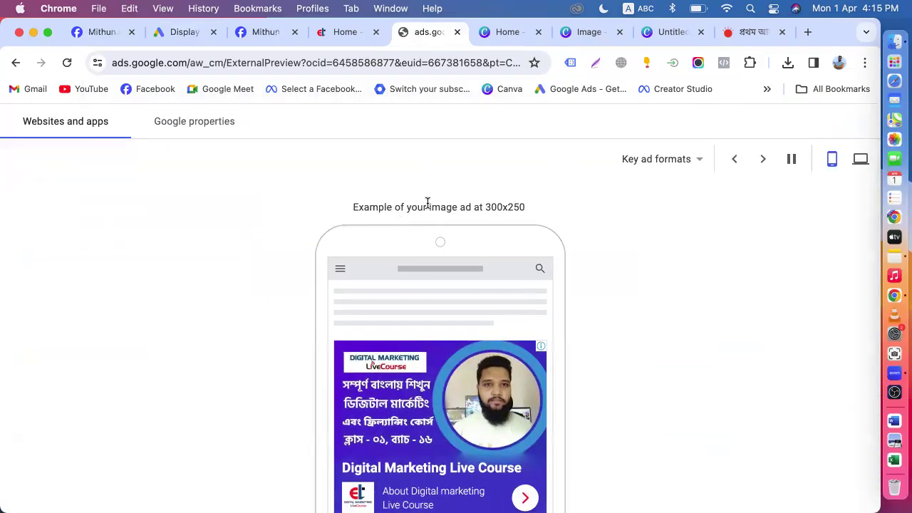
pyautogui.moveTo(487, 206); pyautogui.dragTo(569, 203)
pyautogui.scroll(-5, 204, 349)
pyautogui.scroll(5, 157, 299)
# Switch the shared preview to Google properties and examine the opened Gmail ad on mobile.
pyautogui.click(197, 131)
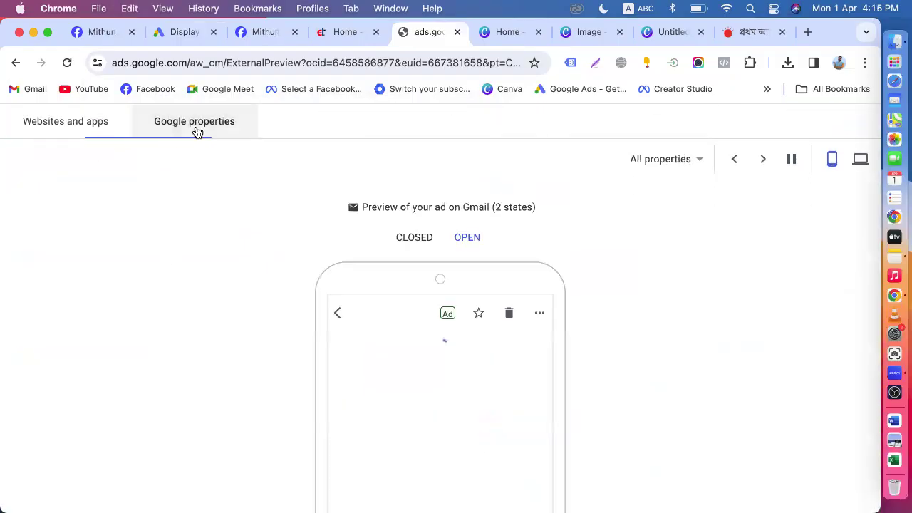
pyautogui.scroll(-5, 305, 305)
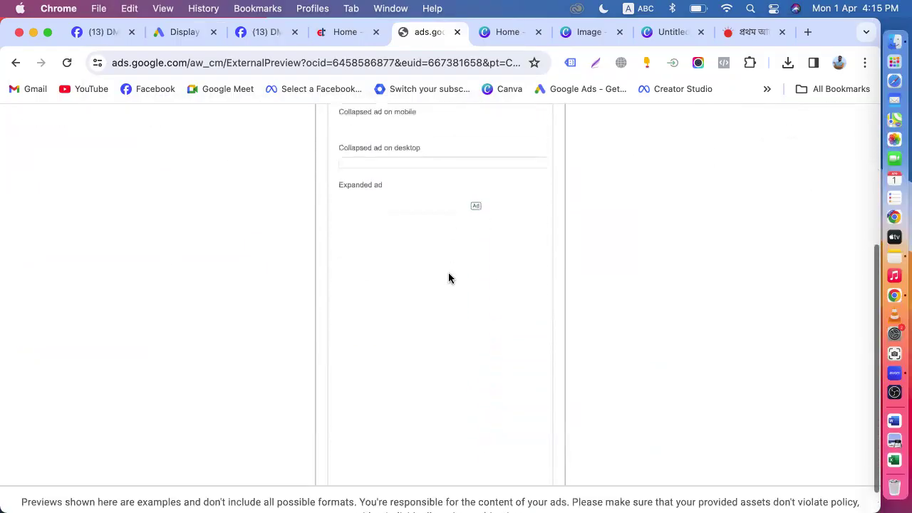
pyautogui.scroll(-2, 420, 346)
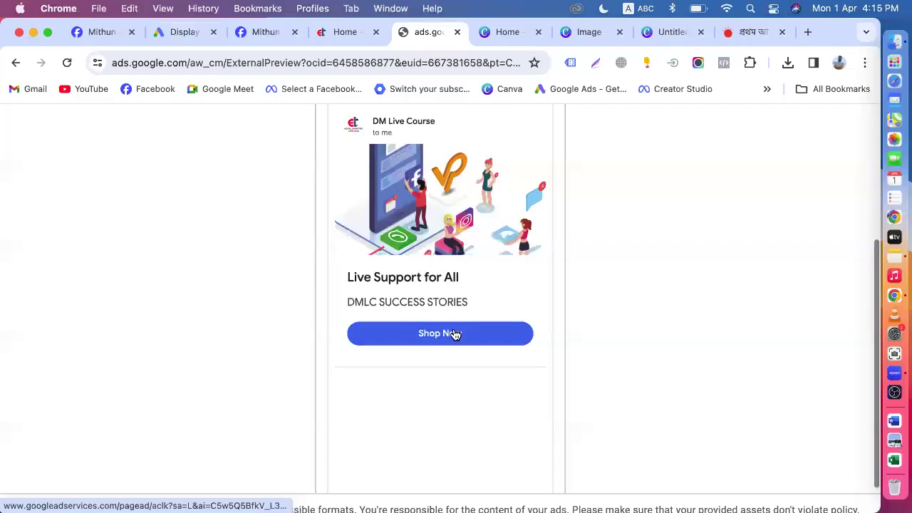
pyautogui.scroll(-1, 456, 334)
pyautogui.scroll(2, 453, 254)
pyautogui.scroll(-2, 454, 252)
pyautogui.scroll(8, 451, 252)
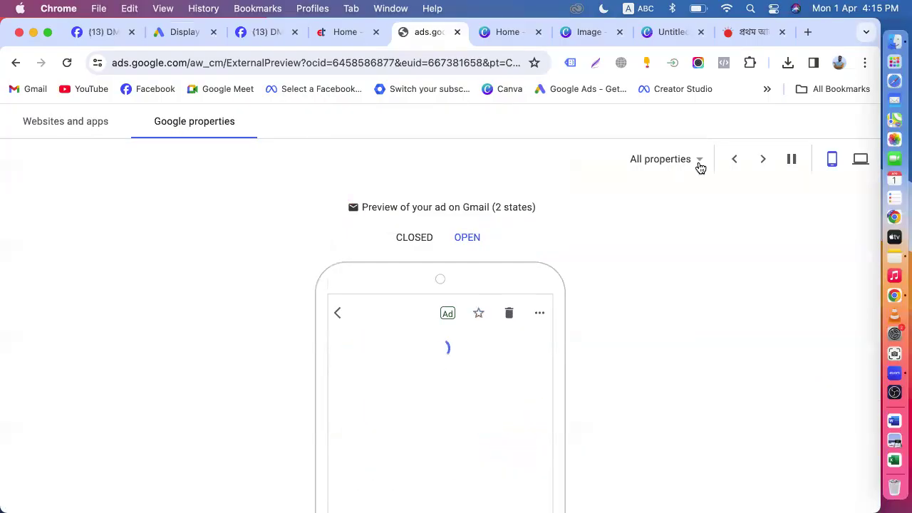
# Filter the Google properties preview to YouTube and examine the YouTube home page ad.
pyautogui.click(698, 166)
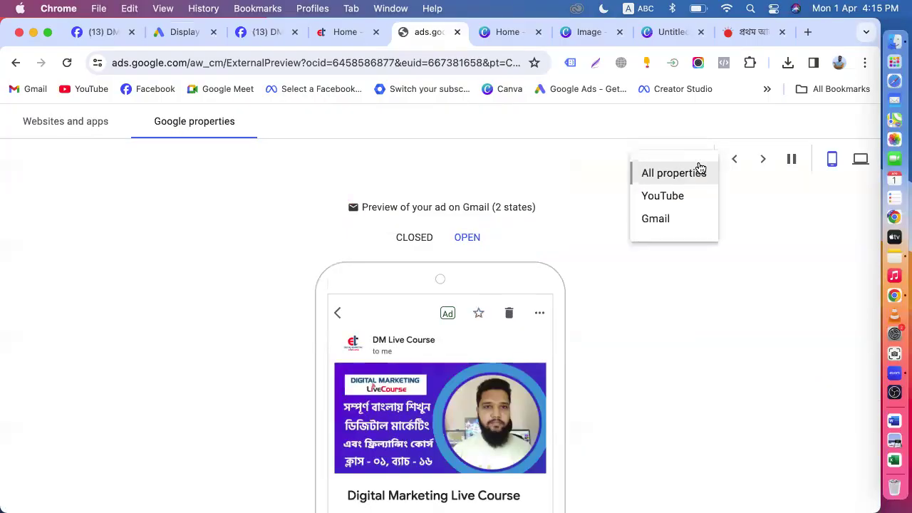
pyautogui.click(662, 200)
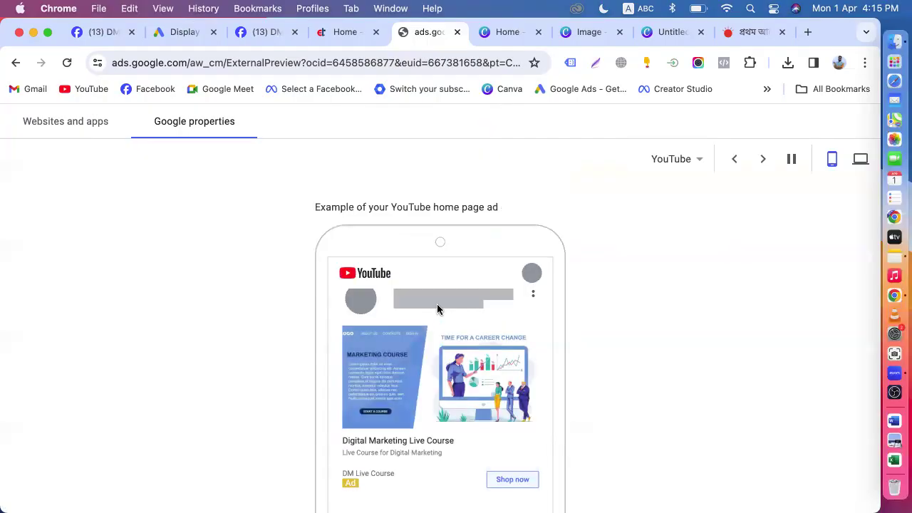
pyautogui.scroll(-5, 433, 421)
pyautogui.scroll(4, 448, 297)
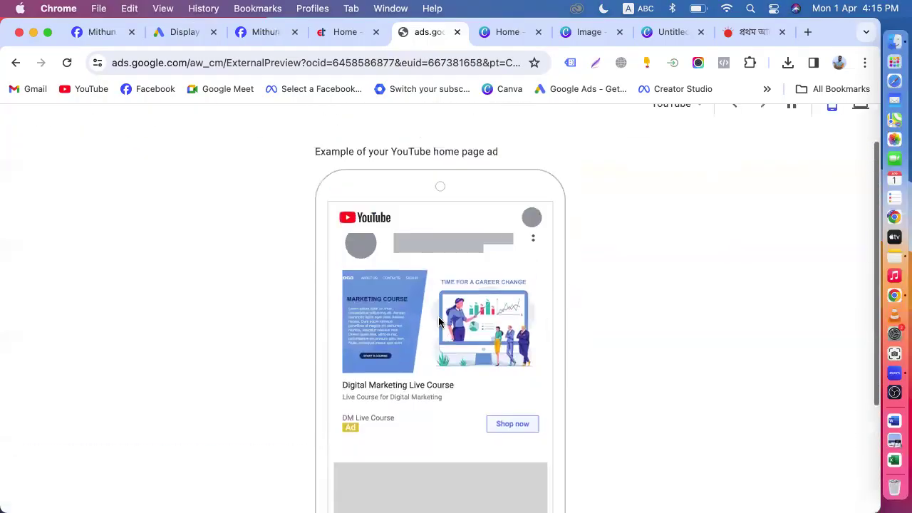
pyautogui.scroll(2, 597, 277)
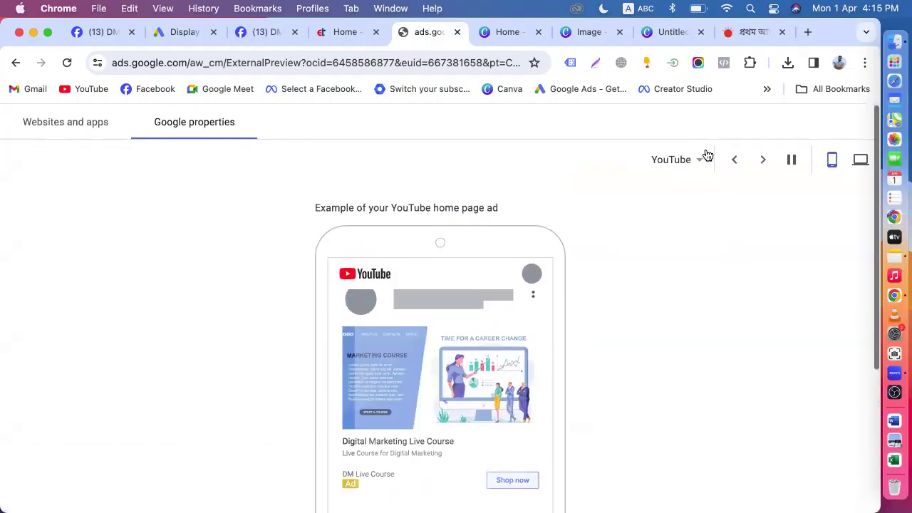
# Filter the Google properties preview to Gmail and examine the ad's open state.
pyautogui.click(705, 158)
pyautogui.click(676, 219)
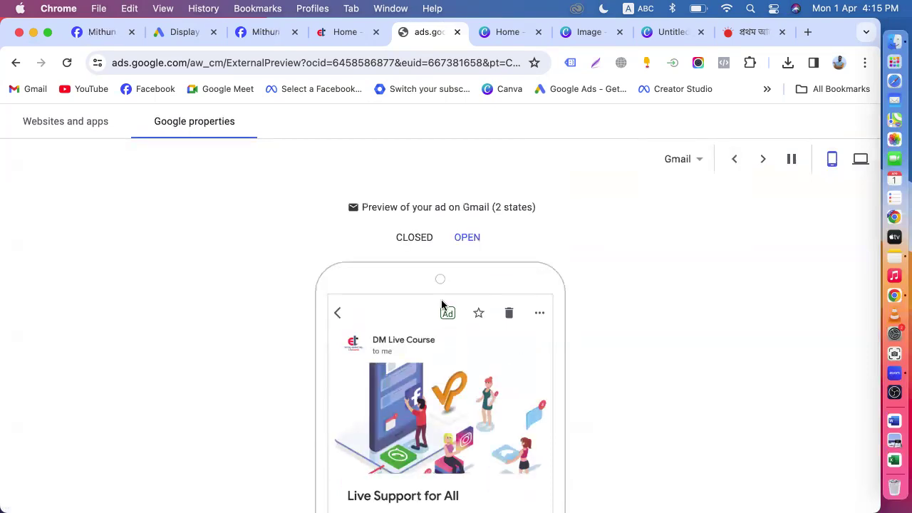
pyautogui.scroll(-3, 428, 318)
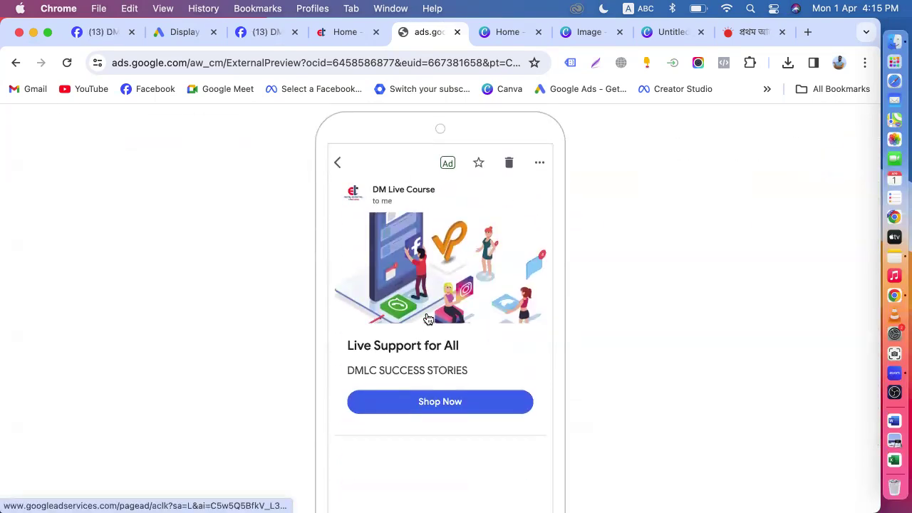
pyautogui.scroll(3, 193, 224)
# Return to the websites and apps preview and examine the ad with the Key ad formats filter.
pyautogui.click(64, 139)
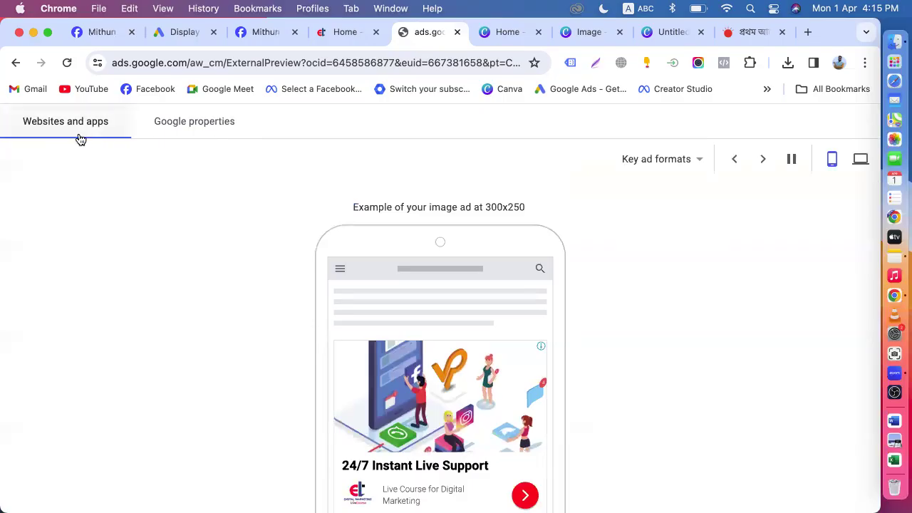
pyautogui.click(693, 160)
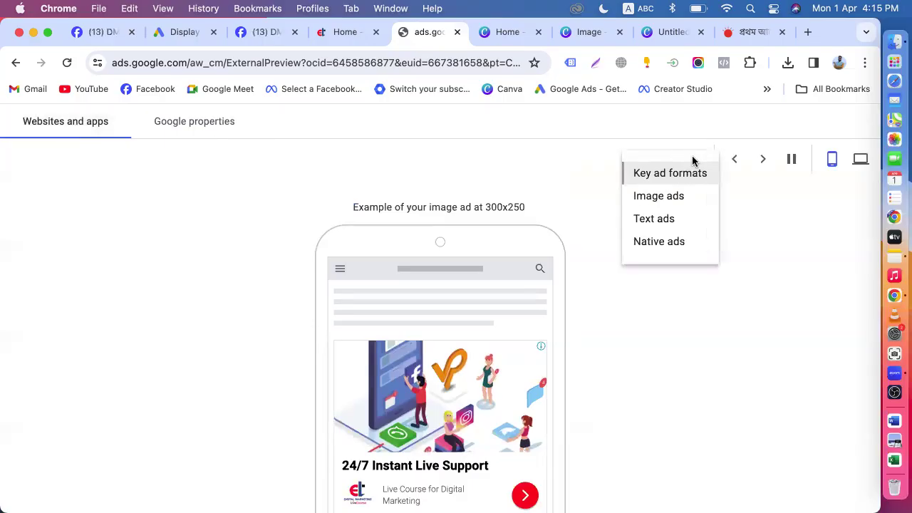
pyautogui.click(677, 175)
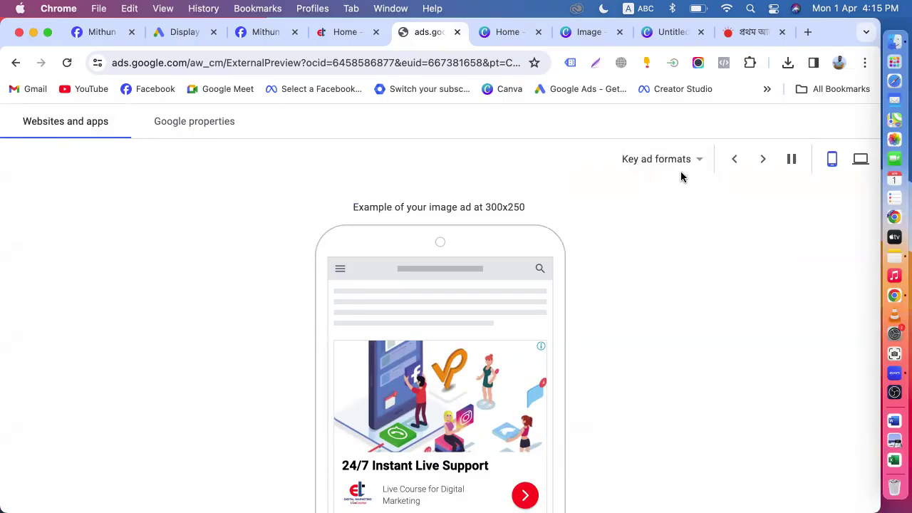
pyautogui.scroll(-4, 368, 324)
pyautogui.scroll(1, 435, 284)
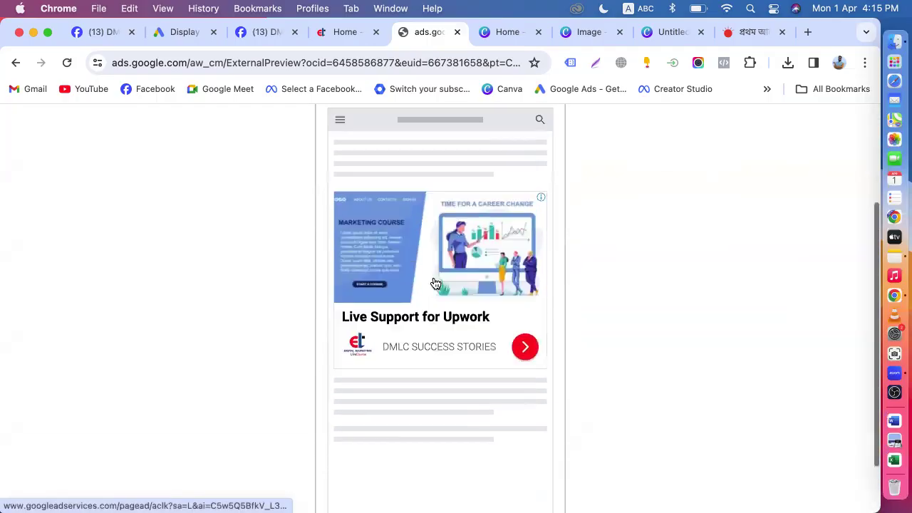
pyautogui.scroll(4, 435, 284)
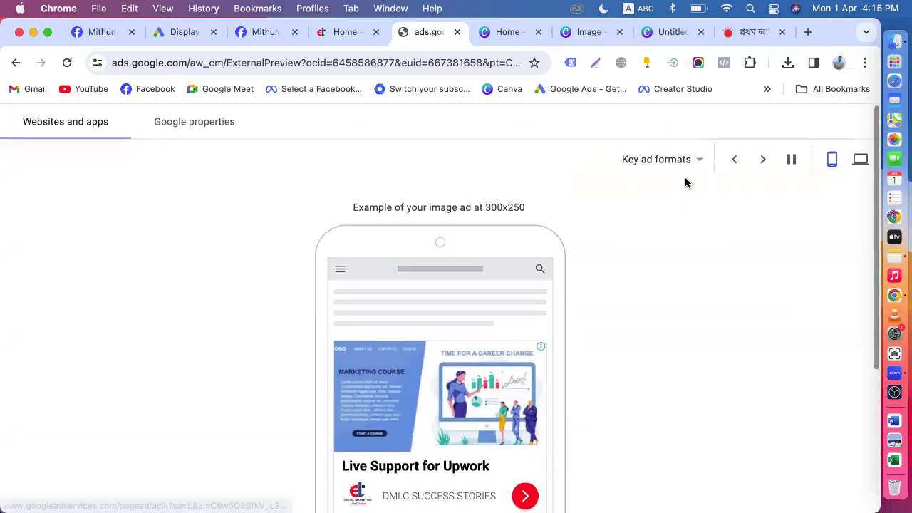
# Filter the websites and apps preview to Image ads and examine the mobile examples.
pyautogui.click(691, 158)
pyautogui.click(659, 202)
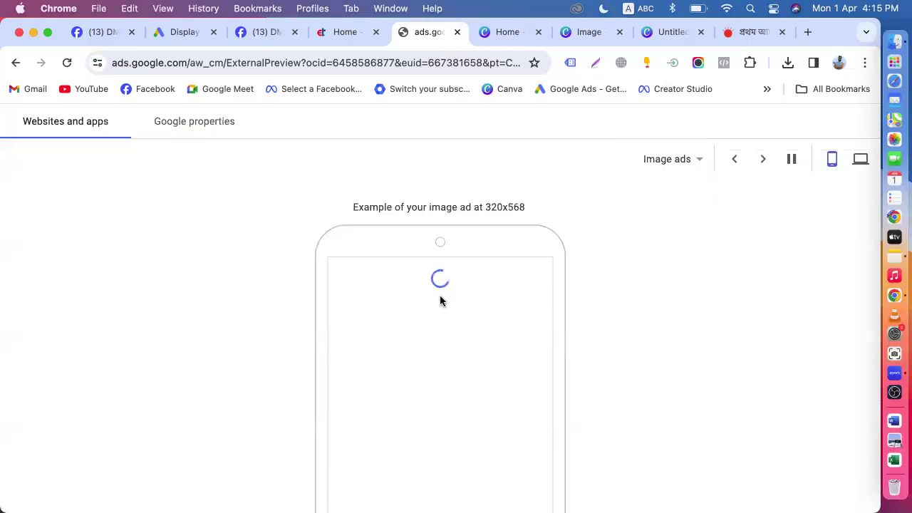
pyautogui.scroll(-8, 439, 299)
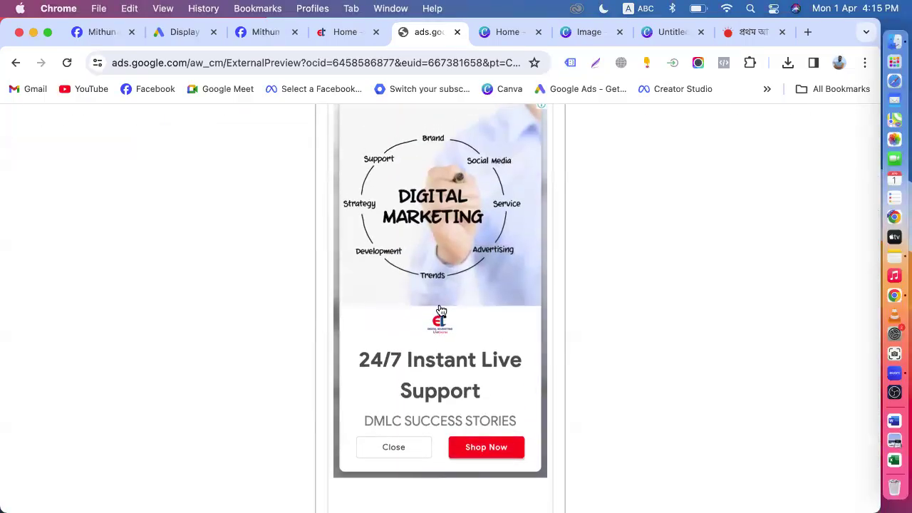
pyautogui.scroll(-2, 438, 309)
pyautogui.scroll(5, 438, 308)
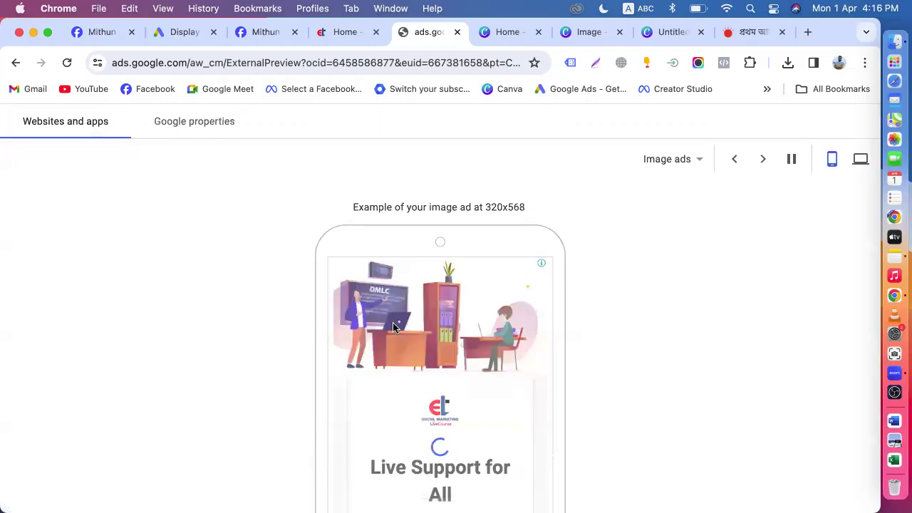
pyautogui.scroll(-5, 409, 334)
pyautogui.scroll(5, 410, 336)
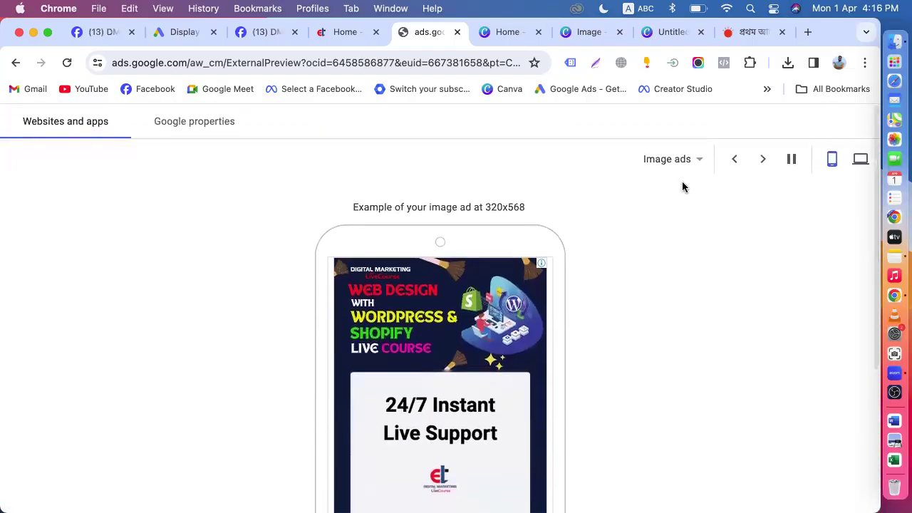
# Filter the mobile preview to Text ads and examine the text ad example.
pyautogui.click(698, 159)
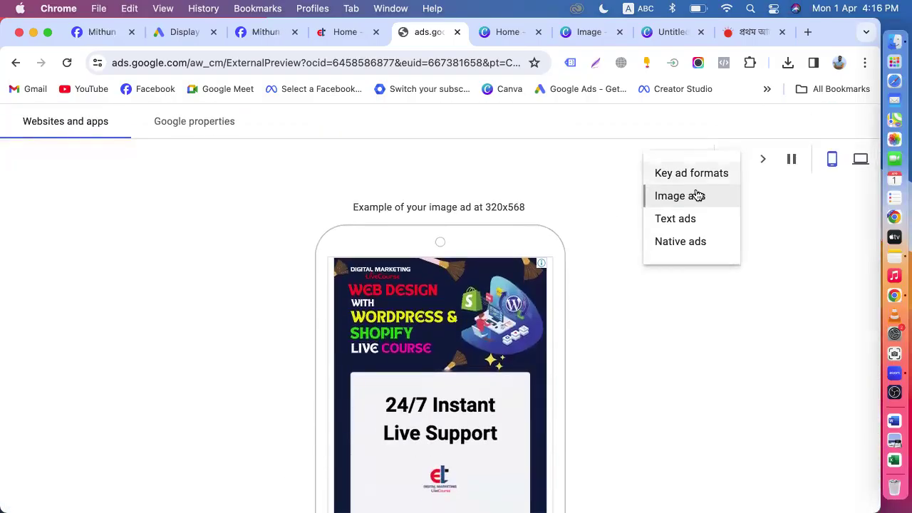
pyautogui.click(662, 226)
pyautogui.scroll(-5, 377, 313)
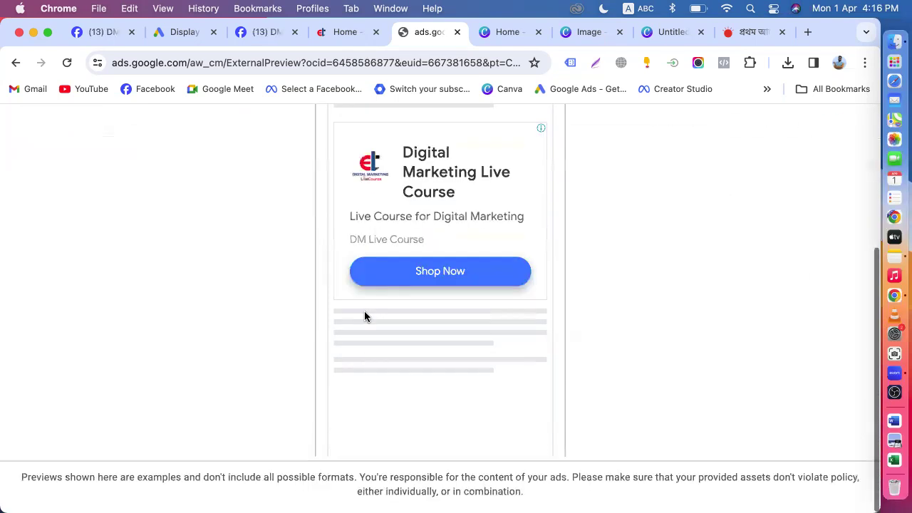
pyautogui.scroll(5, 446, 266)
pyautogui.scroll(-1, 444, 267)
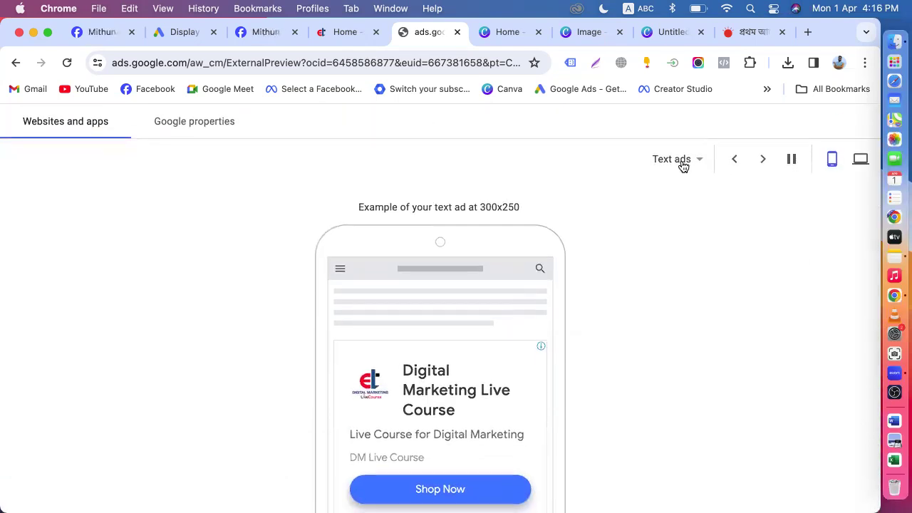
# Filter the mobile preview to Native ads and examine the native ad example.
pyautogui.click(682, 160)
pyautogui.click(672, 243)
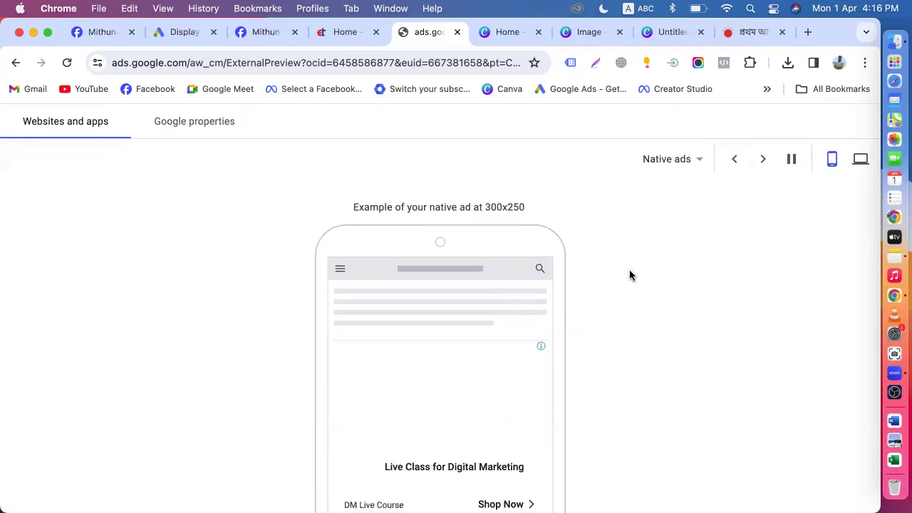
pyautogui.click(698, 161)
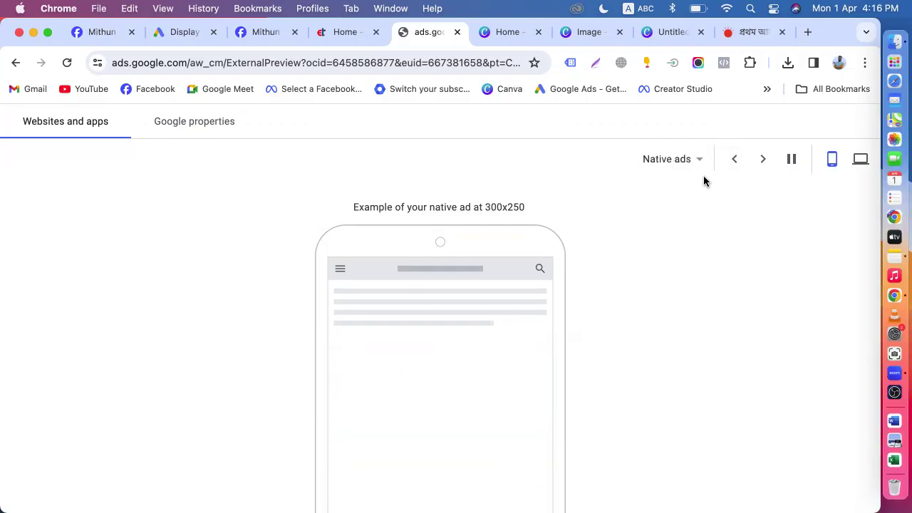
# Set the mobile preview's filter back to Text ads and examine further text ad examples.
pyautogui.click(701, 165)
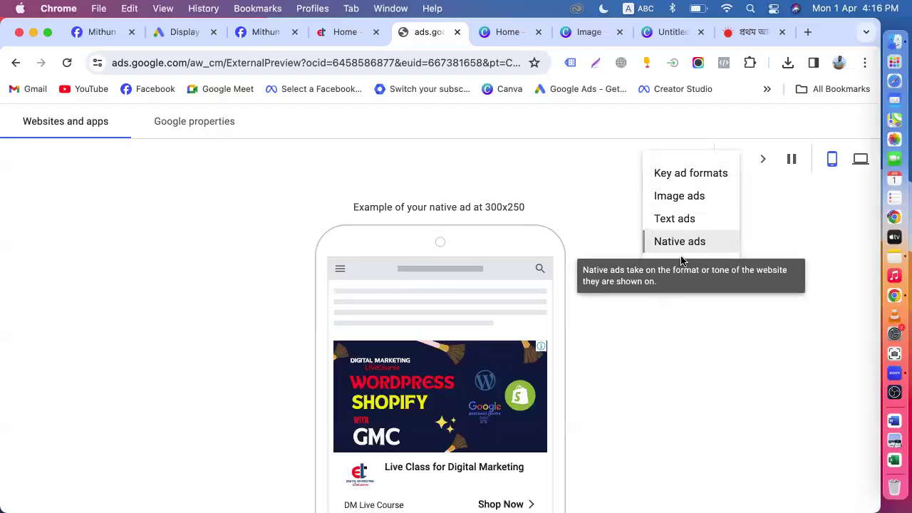
pyautogui.click(678, 227)
pyautogui.scroll(-4, 399, 342)
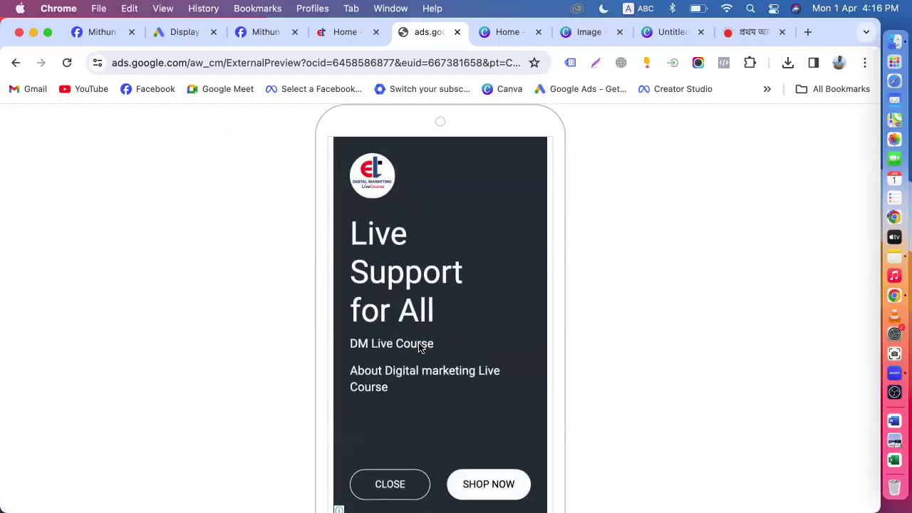
pyautogui.scroll(-3, 420, 347)
pyautogui.scroll(7, 372, 228)
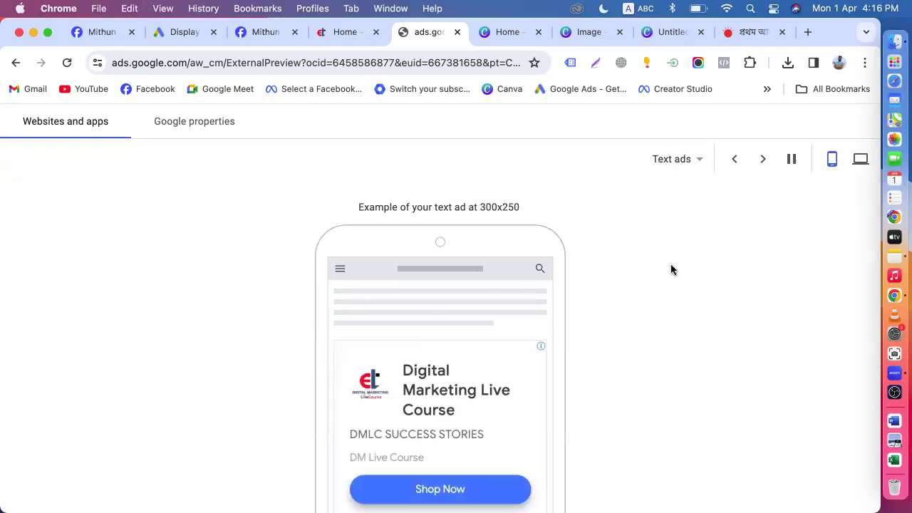
# Switch the websites and apps preview to desktop and examine the text ad.
pyautogui.click(861, 160)
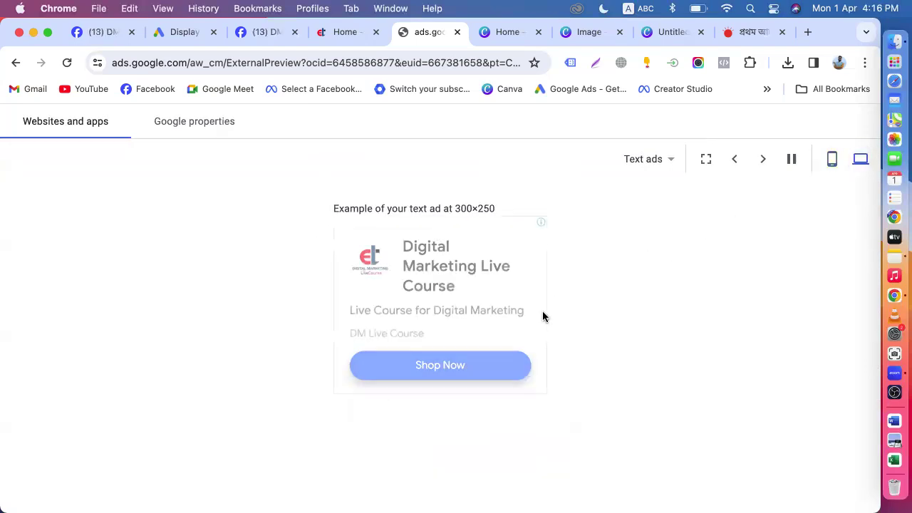
pyautogui.scroll(-5, 538, 280)
pyautogui.scroll(5, 539, 280)
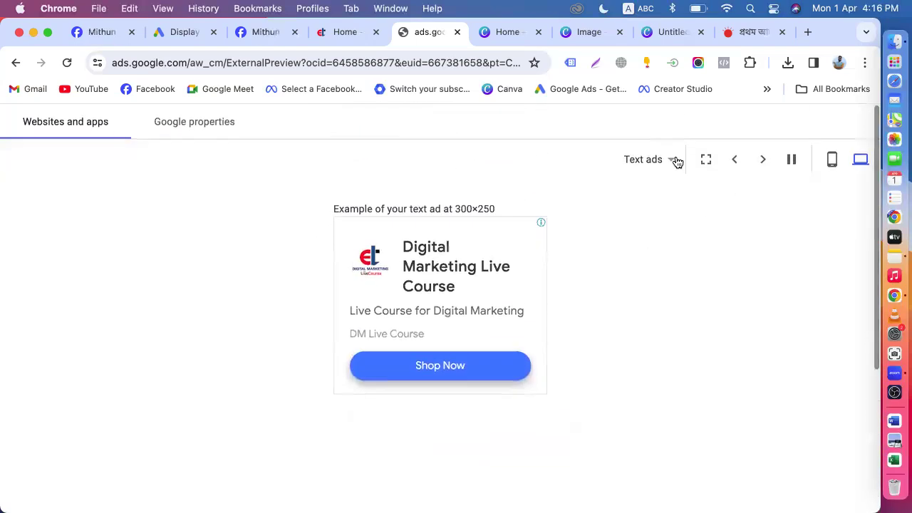
# Filter the desktop preview to Key ad formats and examine the image, text and native ad examples.
pyautogui.click(669, 161)
pyautogui.click(643, 178)
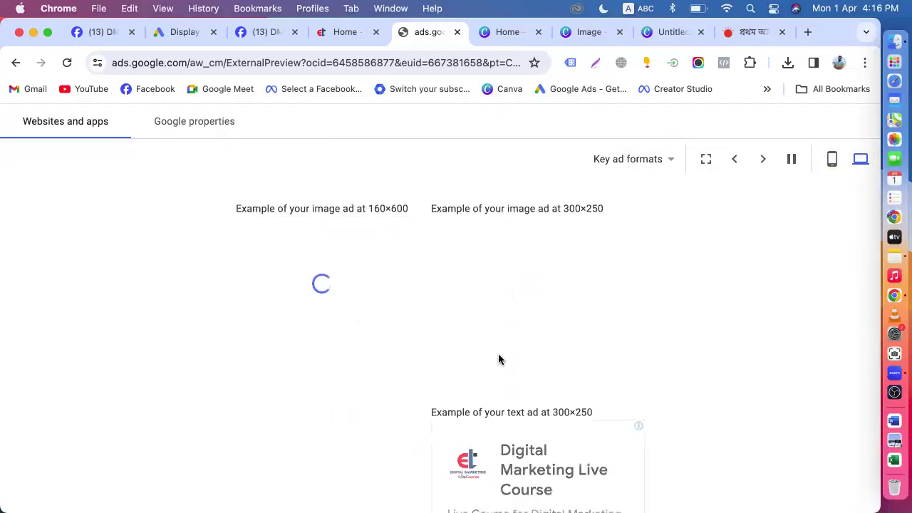
pyautogui.scroll(-3, 495, 360)
pyautogui.scroll(-3, 488, 365)
pyautogui.scroll(5, 489, 366)
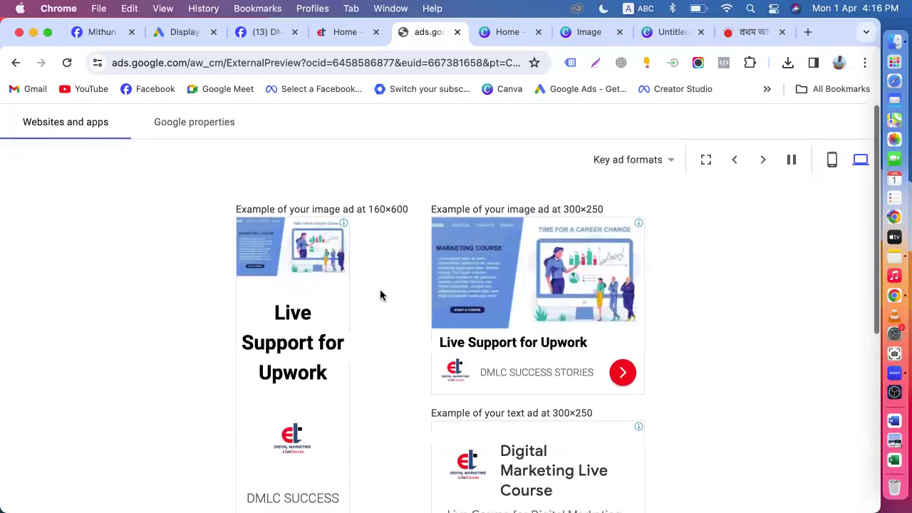
pyautogui.scroll(-5, 274, 356)
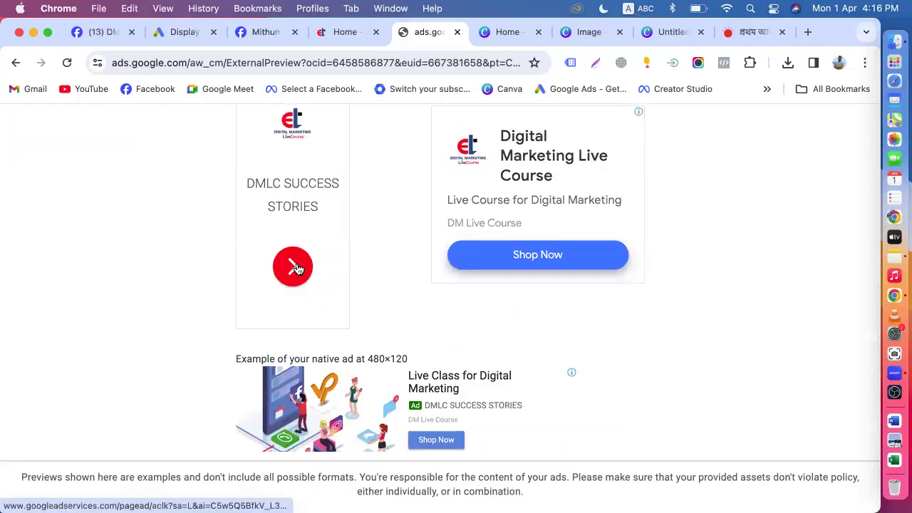
pyautogui.scroll(5, 467, 358)
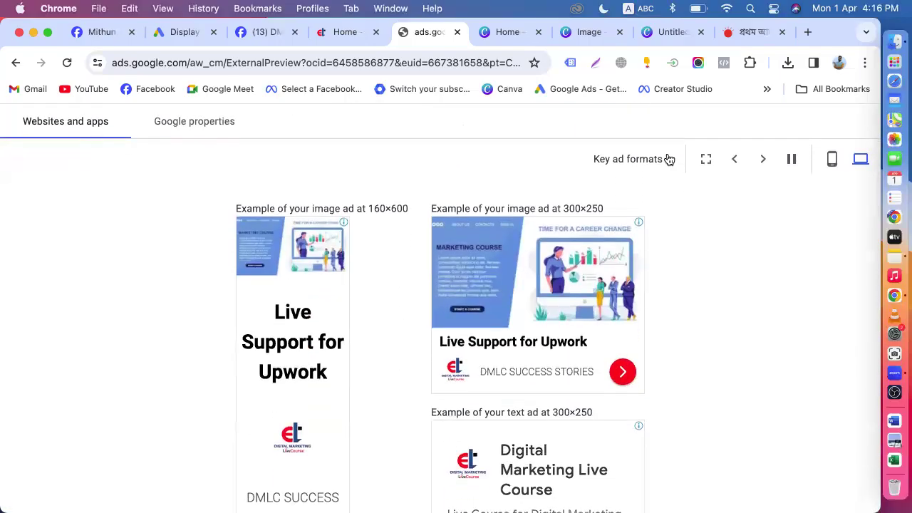
# Filter the desktop preview to Image ads and examine the examples.
pyautogui.click(666, 159)
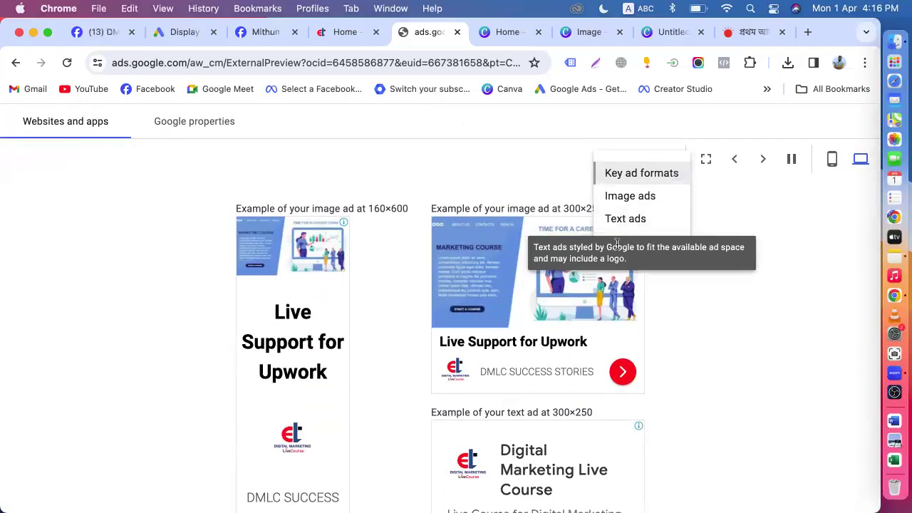
pyautogui.click(637, 199)
pyautogui.scroll(-3, 449, 317)
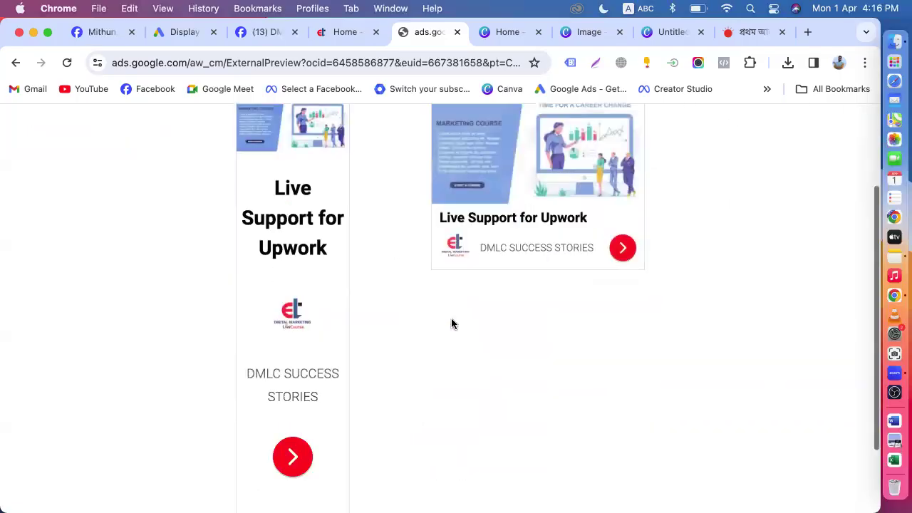
pyautogui.scroll(5, 449, 321)
# Filter the desktop preview to Native ads and examine both native ad examples.
pyautogui.click(659, 159)
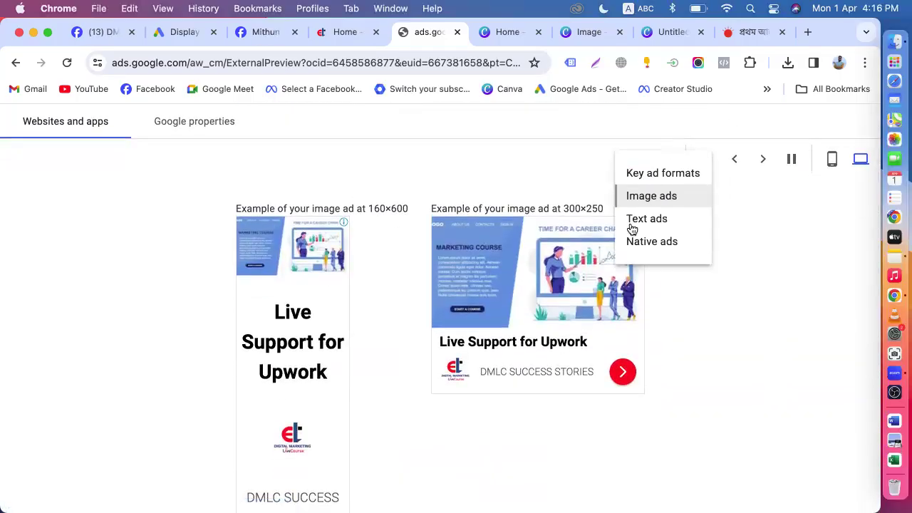
pyautogui.click(647, 243)
pyautogui.scroll(-3, 438, 345)
pyautogui.scroll(3, 437, 344)
pyautogui.click(668, 162)
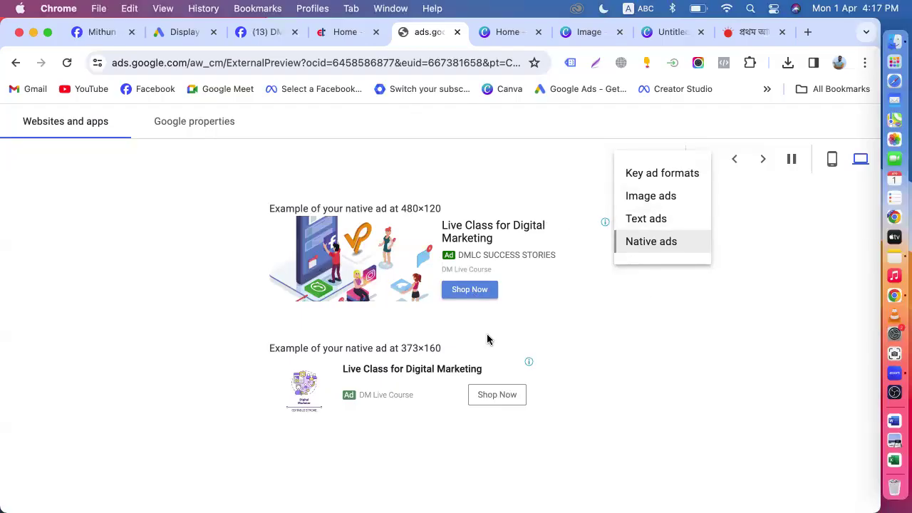
pyautogui.click(669, 243)
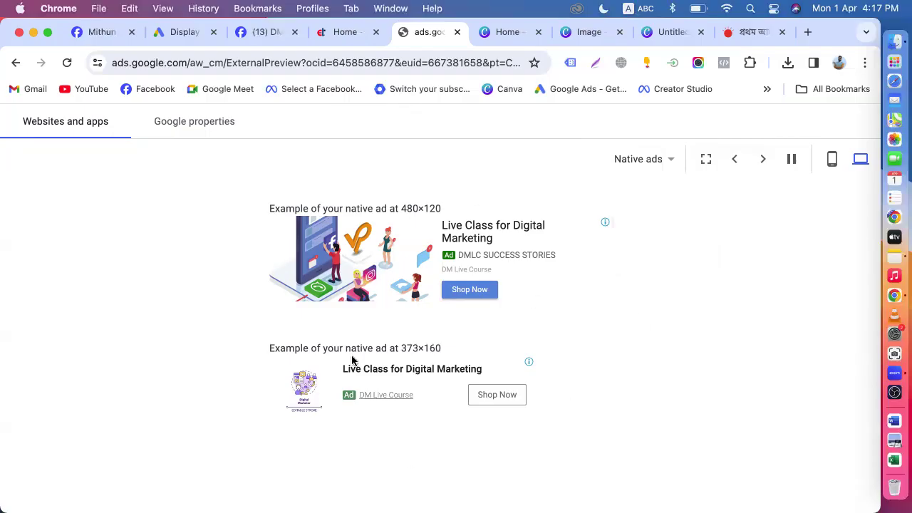
# Return to the campaign's ad editor and switch the ad preview to YouTube and Gmail.
pyautogui.click(178, 36)
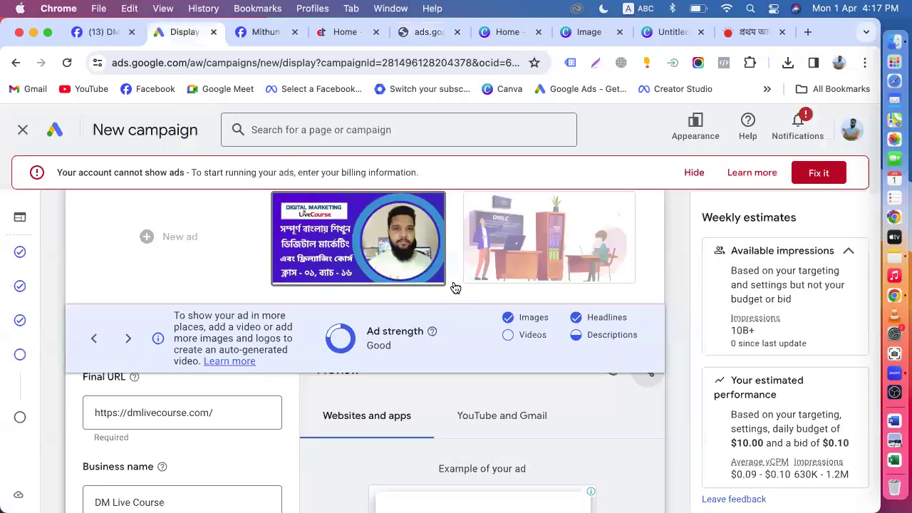
pyautogui.scroll(-3, 510, 299)
pyautogui.click(510, 300)
pyautogui.scroll(5, 611, 352)
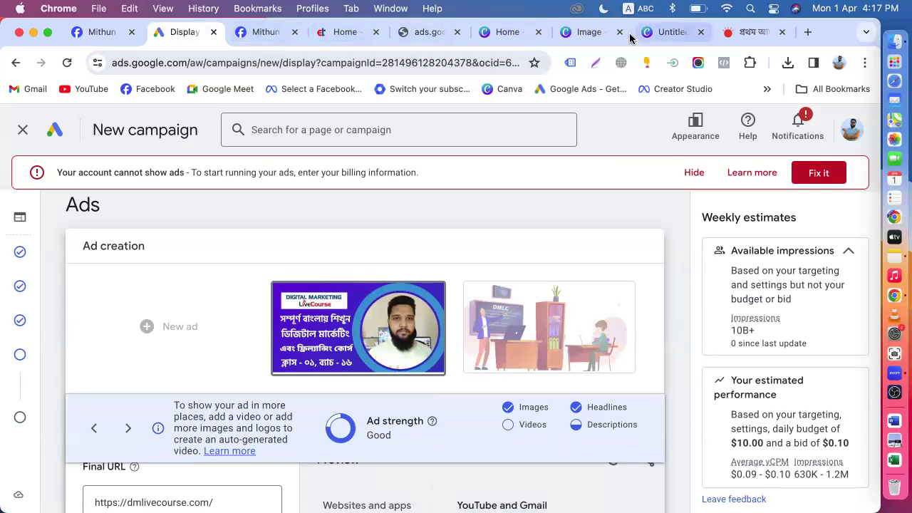
# Go back to the shared preview and examine the open Gmail ad on desktop under Google properties.
pyautogui.click(414, 33)
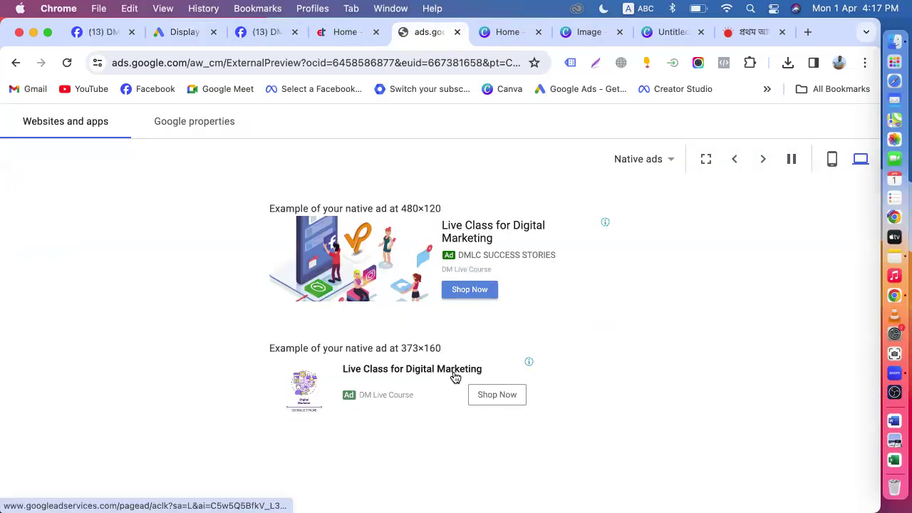
pyautogui.click(173, 122)
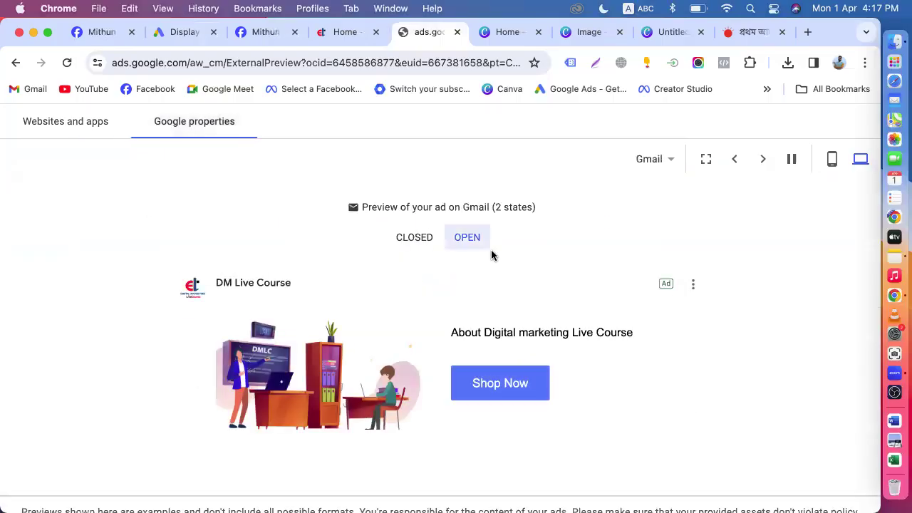
pyautogui.scroll(-4, 463, 270)
pyautogui.scroll(4, 516, 259)
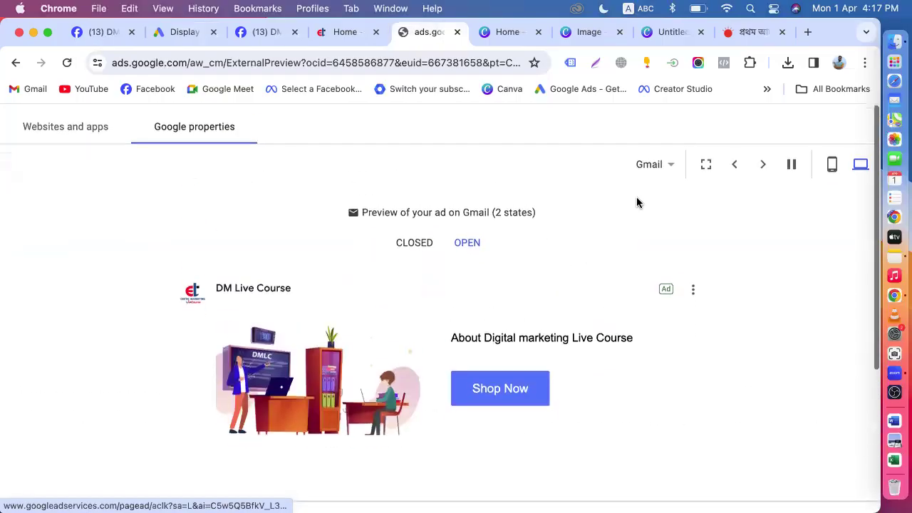
pyautogui.click(663, 163)
pyautogui.click(661, 223)
# Return to the websites and apps preview and examine the native ad on mobile.
pyautogui.click(71, 122)
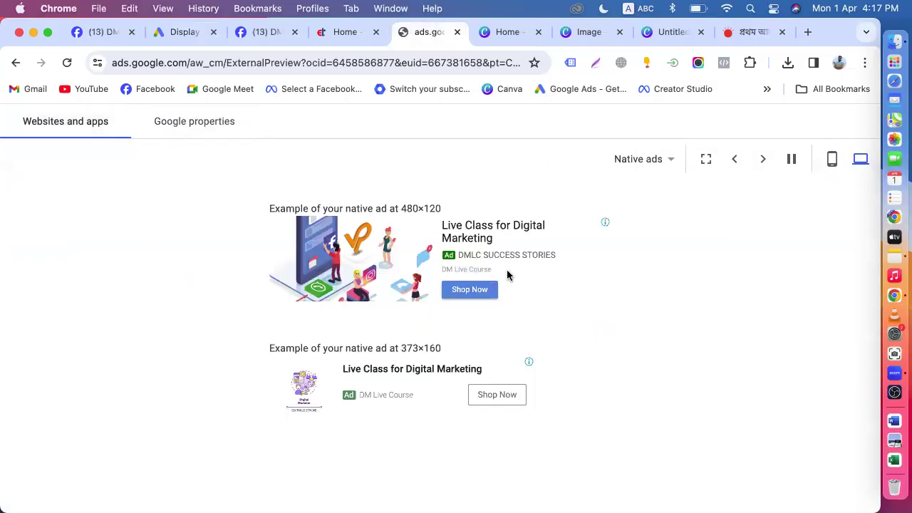
pyautogui.click(832, 164)
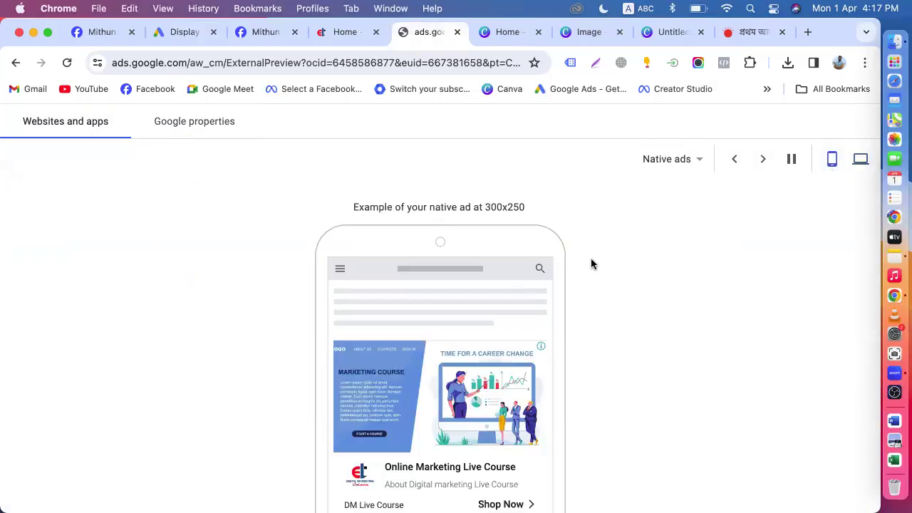
pyautogui.scroll(-3, 591, 260)
pyautogui.scroll(3, 500, 237)
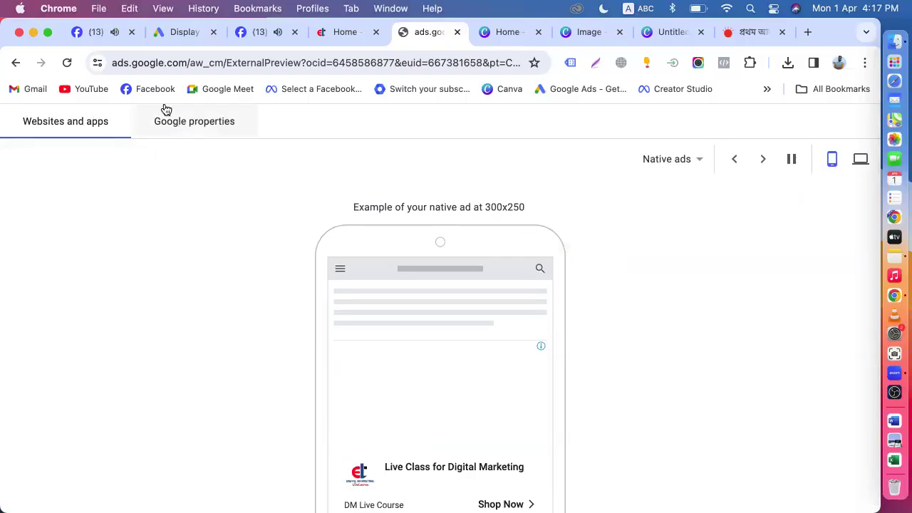
# Go back to the new campaign and apply the changes to the ad being edited.
pyautogui.click(183, 31)
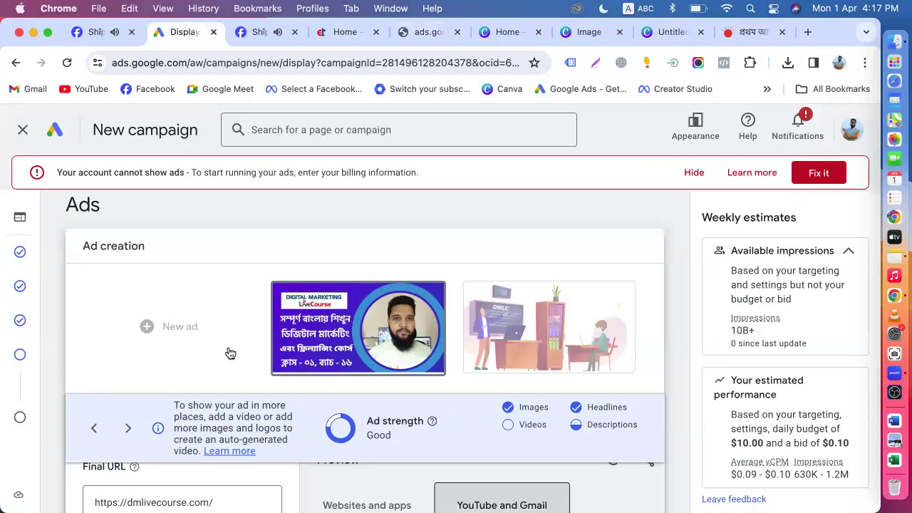
pyautogui.scroll(-3, 231, 353)
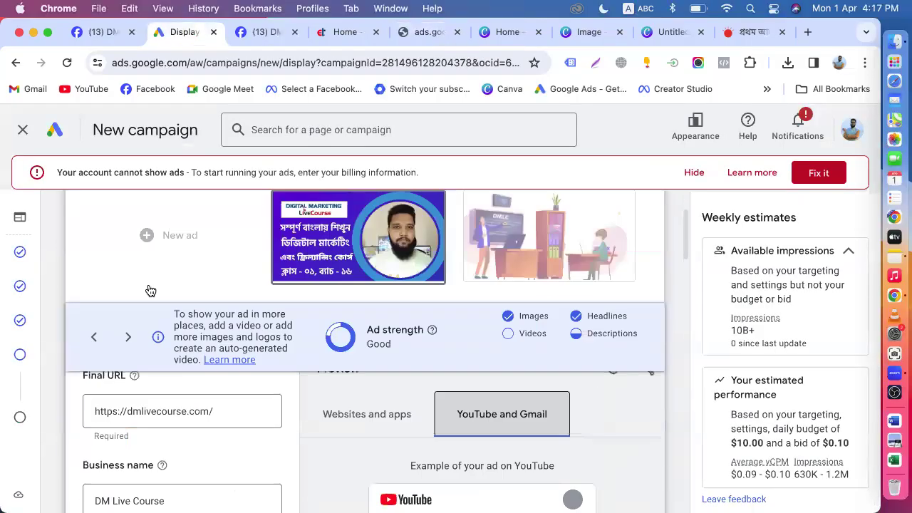
pyautogui.scroll(1, 147, 290)
pyautogui.moveTo(337, 309)
pyautogui.scroll(-10, 337, 309)
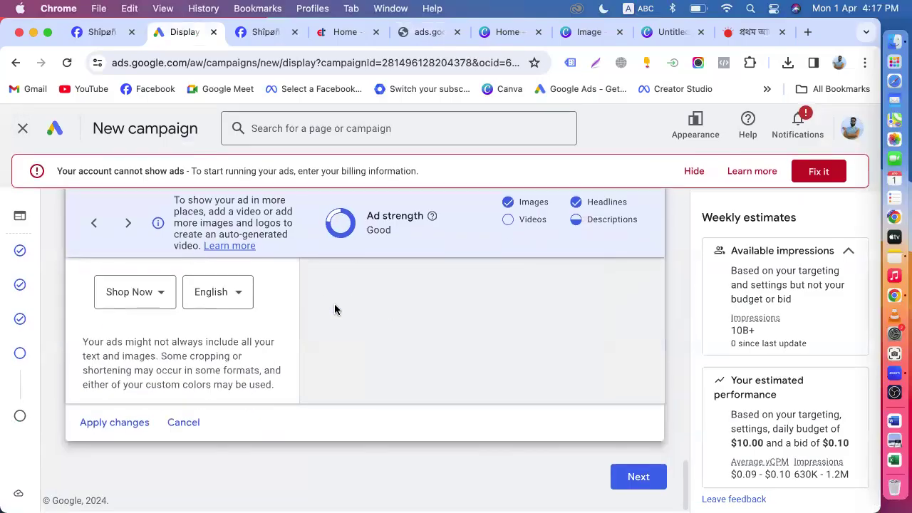
pyautogui.click(125, 433)
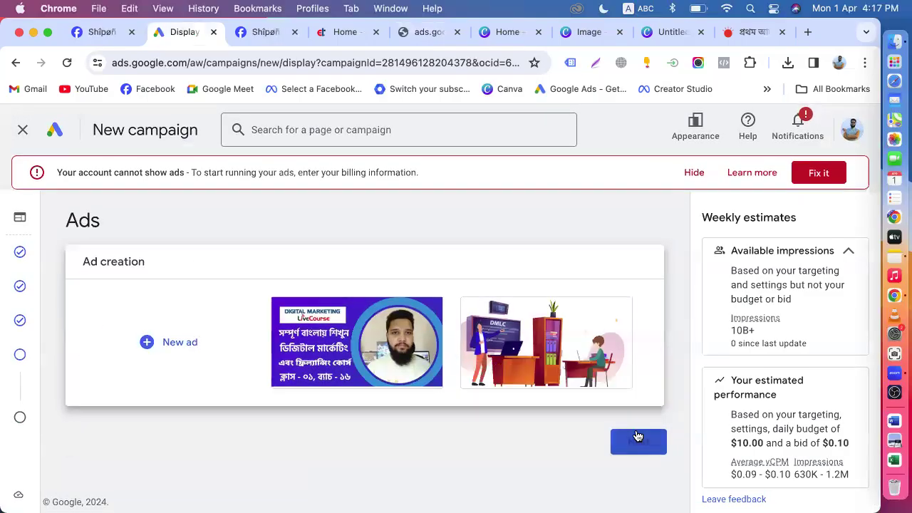
# Proceed to the campaign review, and exit the new display campaign, discarding its unsaved changes.
pyautogui.click(637, 439)
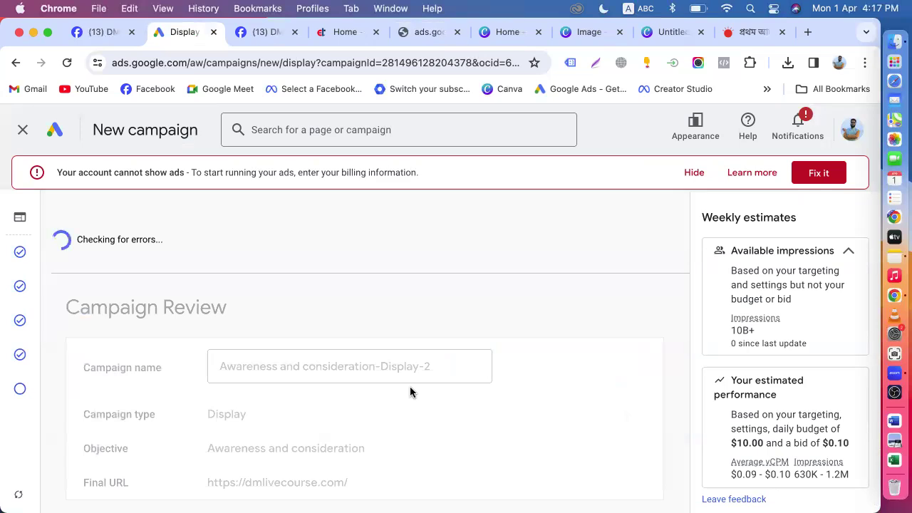
pyautogui.scroll(-3, 406, 370)
pyautogui.scroll(3, 407, 371)
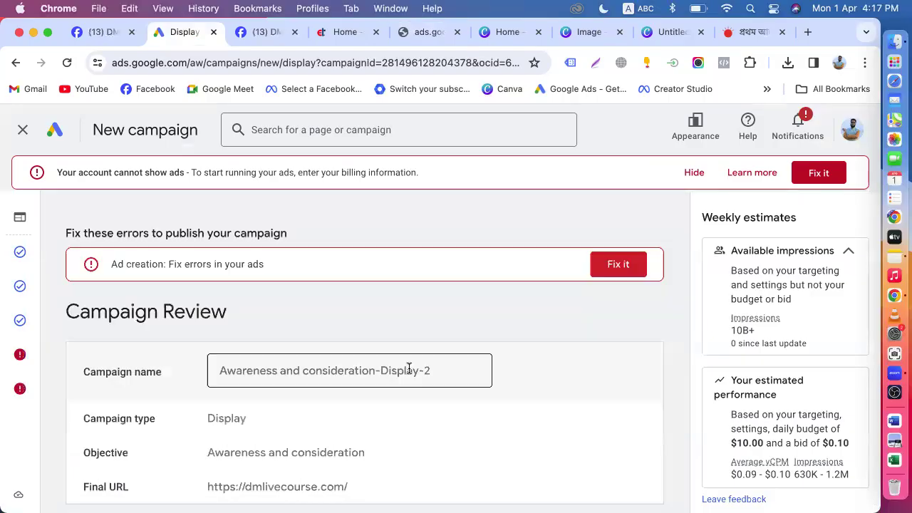
pyautogui.click(53, 130)
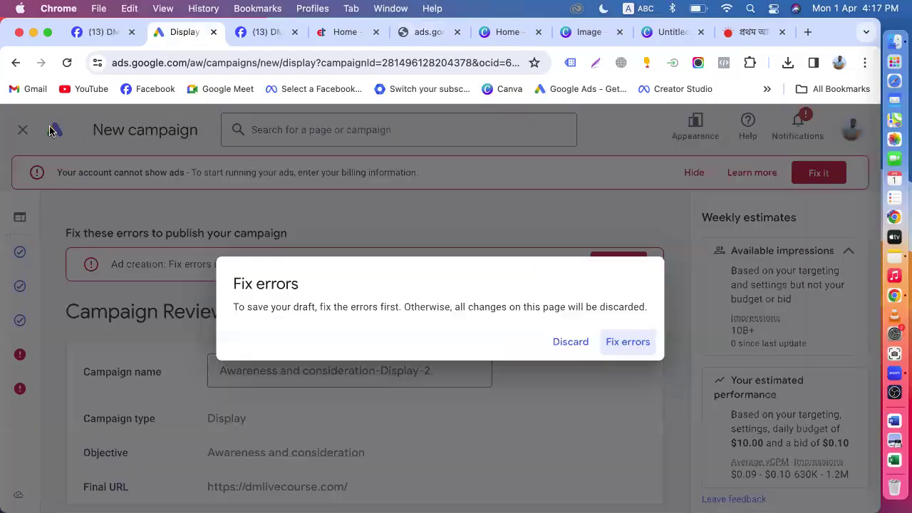
pyautogui.click(573, 343)
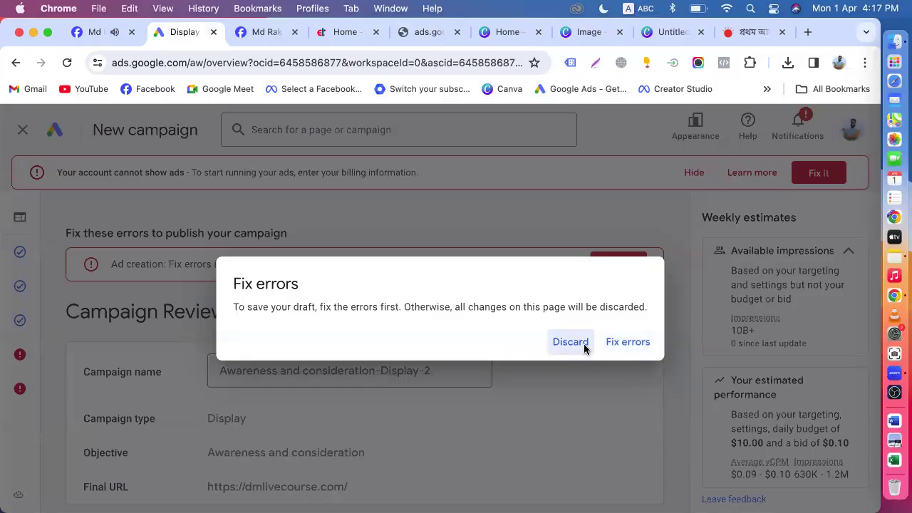
# Start a new campaign with the Sales objective and examine the campaign types offered for it.
pyautogui.click(31, 226)
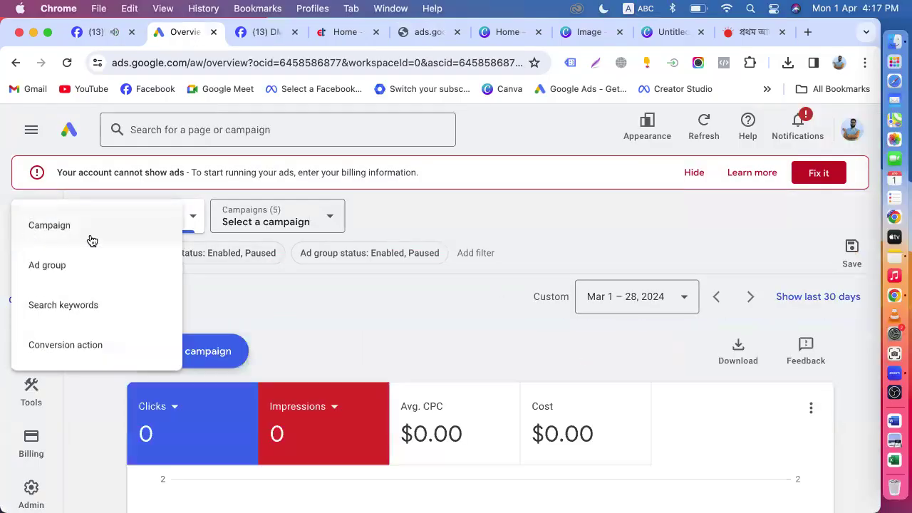
pyautogui.click(49, 225)
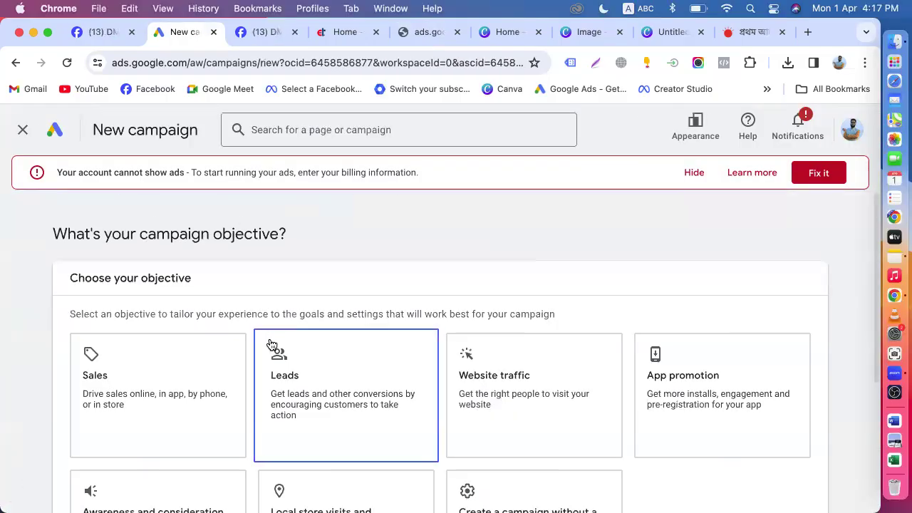
pyautogui.scroll(-1, 153, 366)
pyautogui.click(153, 367)
pyautogui.scroll(-10, 151, 368)
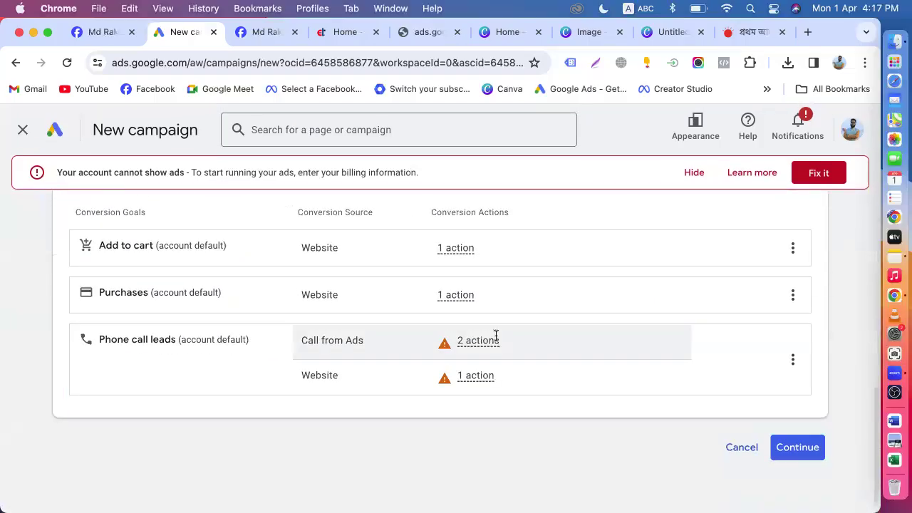
pyautogui.click(802, 444)
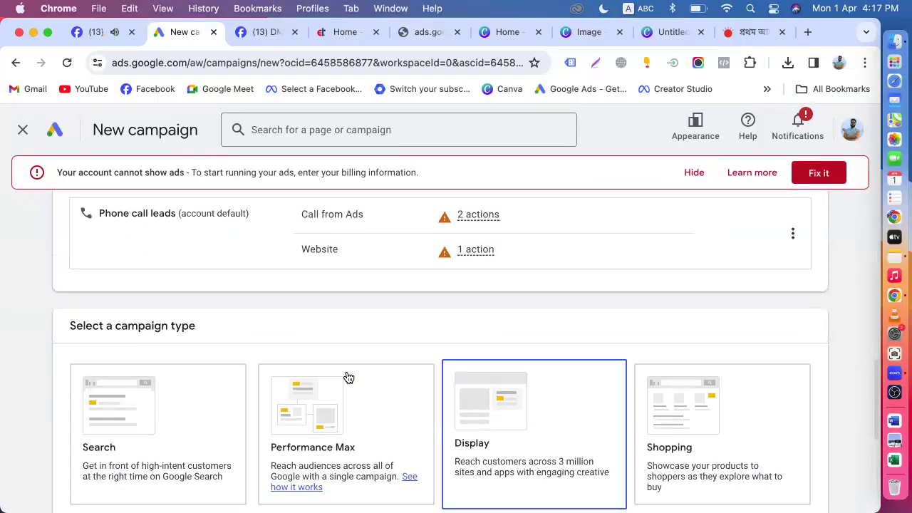
pyautogui.scroll(-1, 290, 433)
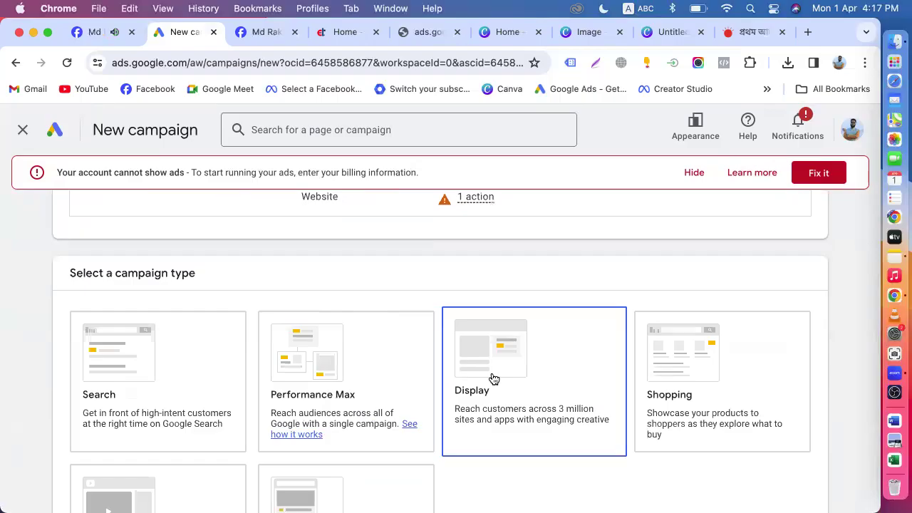
pyautogui.scroll(5, 285, 360)
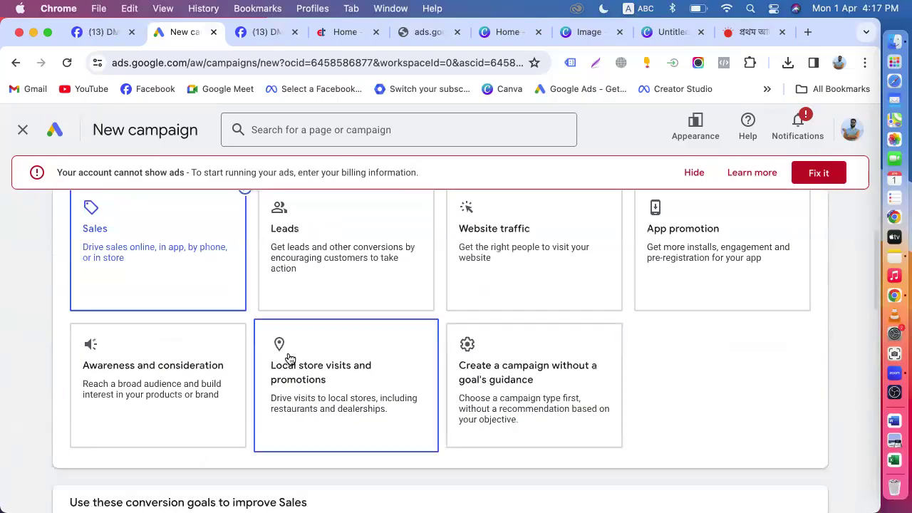
# Change the objective to Leads, examine the campaign types offered for it, and close the new campaign setup.
pyautogui.click(320, 263)
pyautogui.scroll(-2, 322, 260)
pyautogui.scroll(-3, 322, 261)
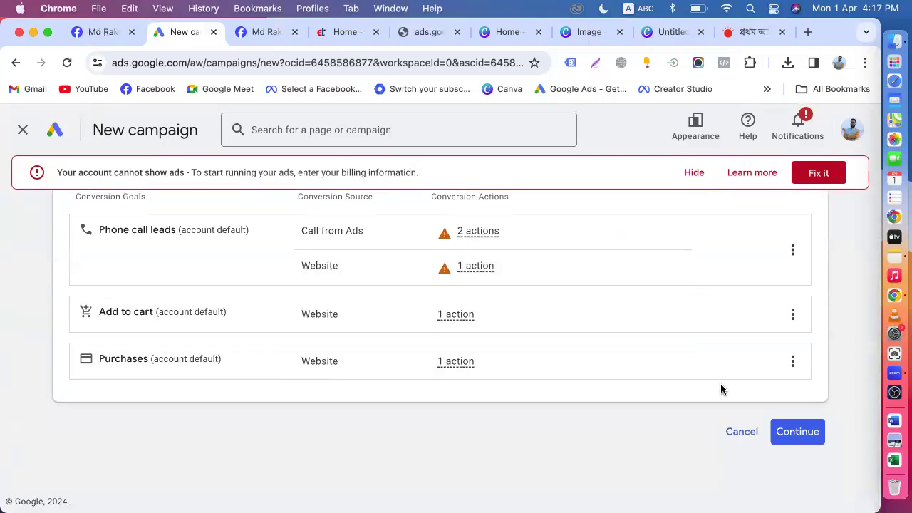
pyautogui.click(779, 432)
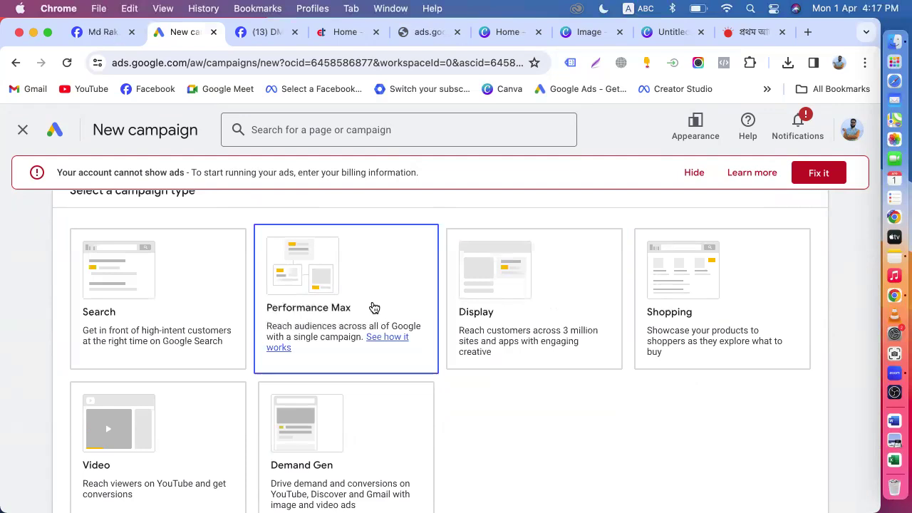
pyautogui.scroll(-3, 374, 307)
pyautogui.scroll(1, 353, 326)
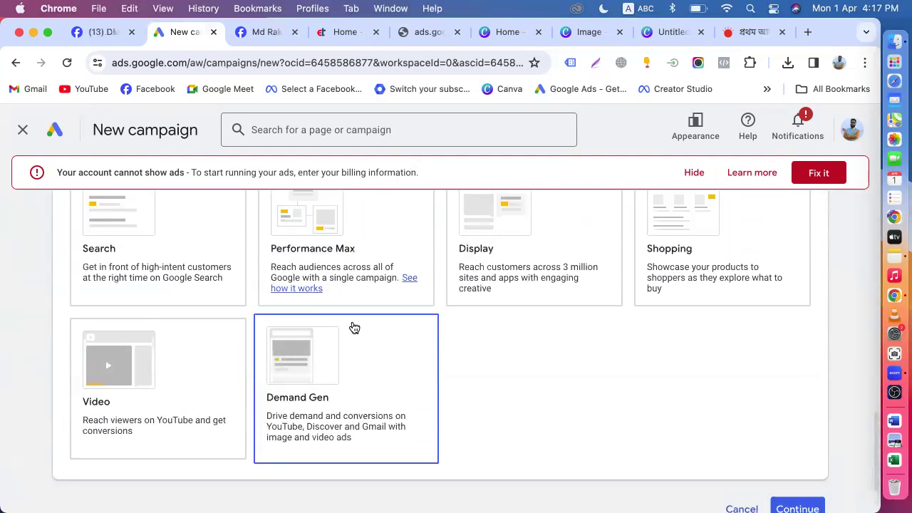
pyautogui.scroll(1, 354, 327)
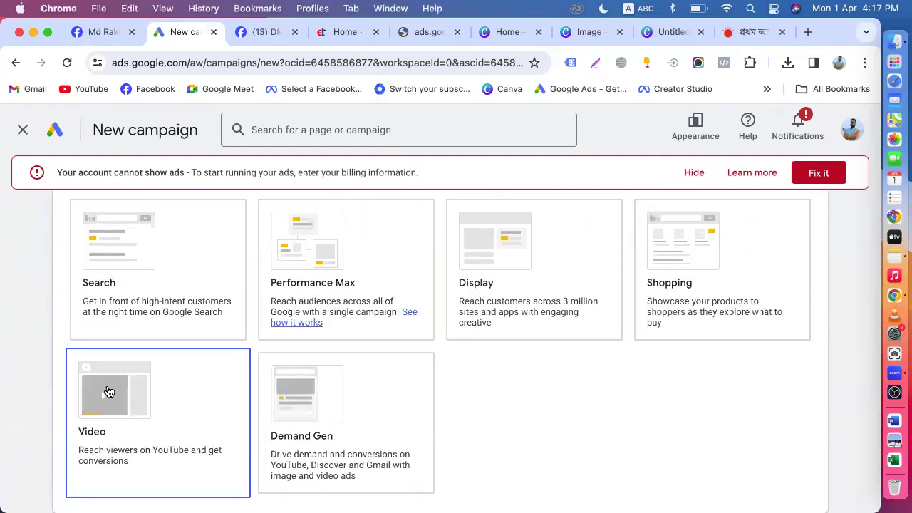
pyautogui.scroll(-1, 149, 361)
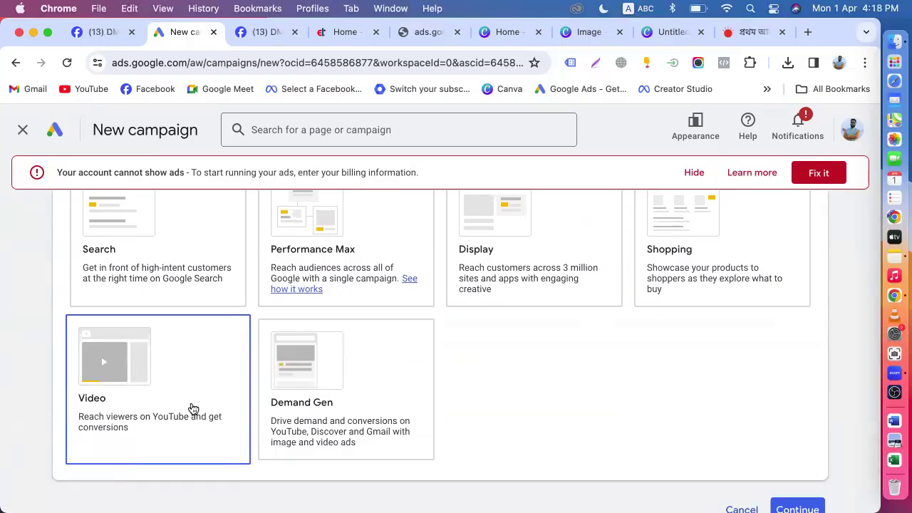
pyautogui.scroll(1, 297, 296)
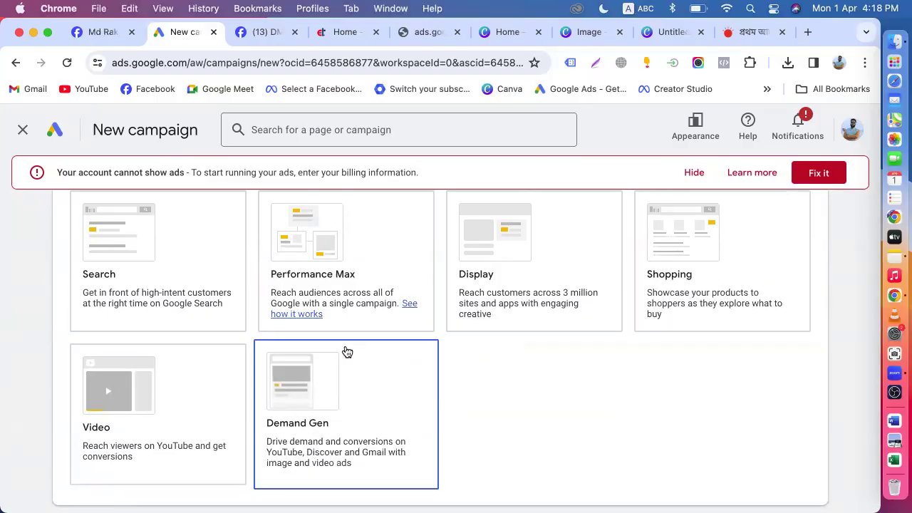
pyautogui.scroll(10, 347, 352)
pyautogui.scroll(3, 347, 352)
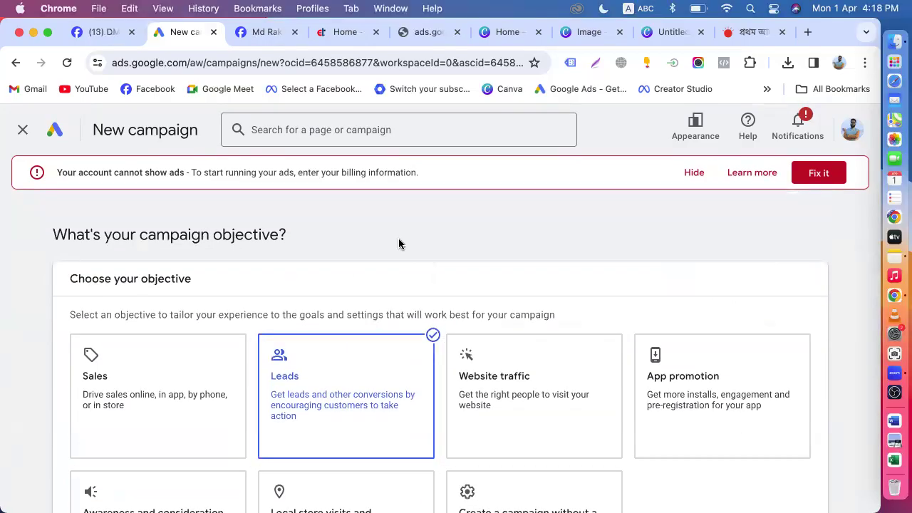
pyautogui.click(23, 130)
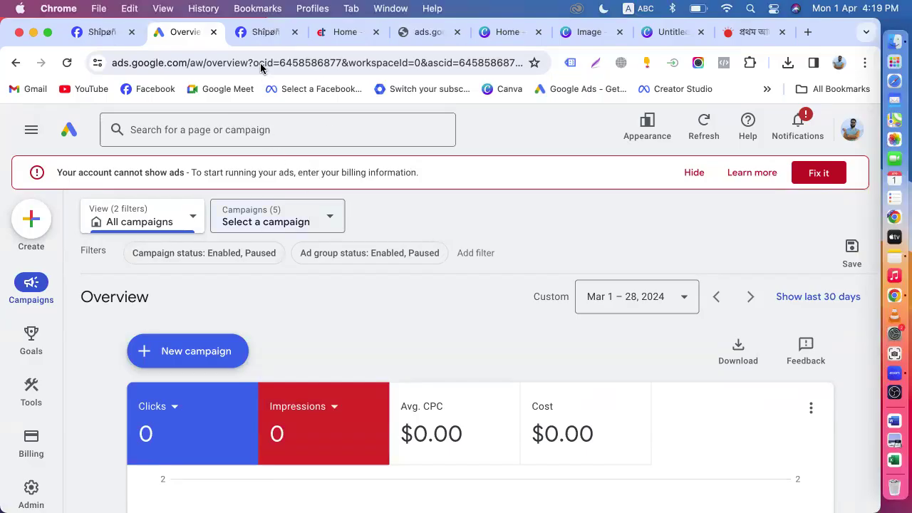
# Switch to Facebook and check the #class38 draft post for the DMLC-52 group.
pyautogui.click(261, 33)
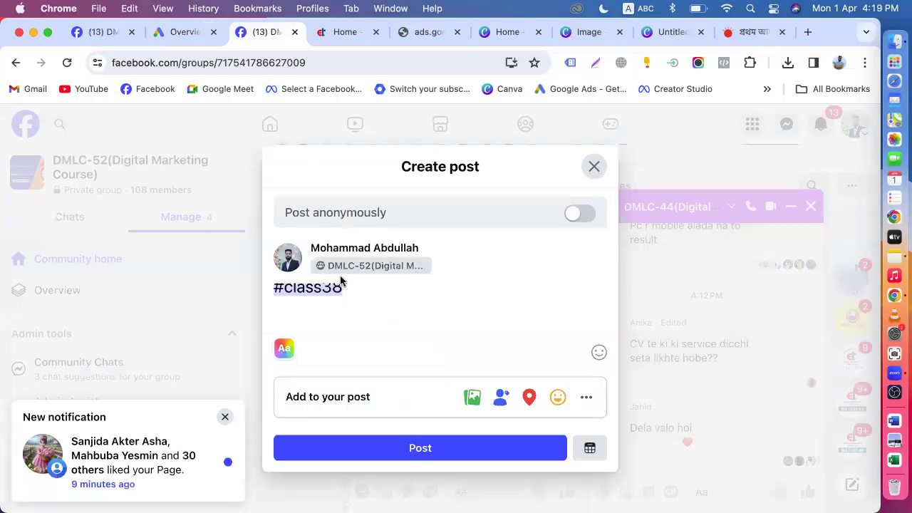
pyautogui.scroll(1, 387, 324)
pyautogui.scroll(-1, 387, 324)
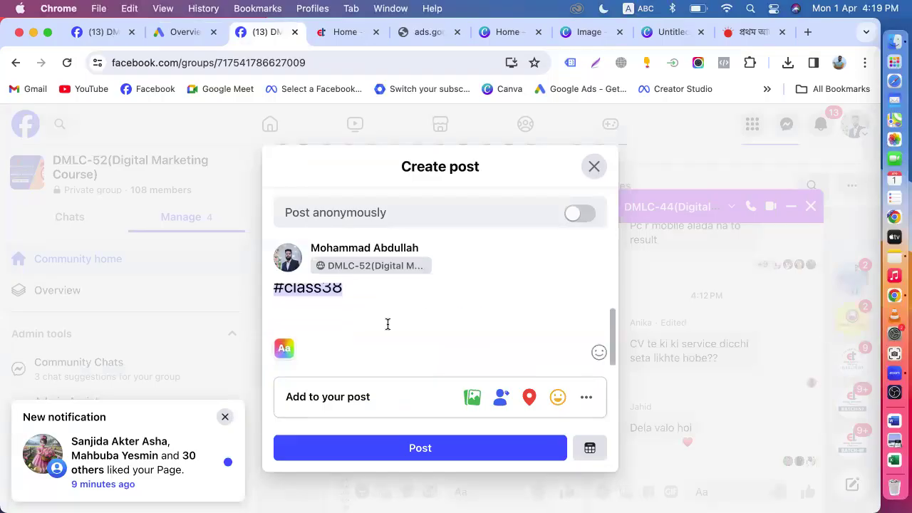
pyautogui.scroll(2, 385, 323)
# Copy the line "Facebook page create & Customize" from the #class50 draft post in the DMLC-49 group.
pyautogui.click(84, 32)
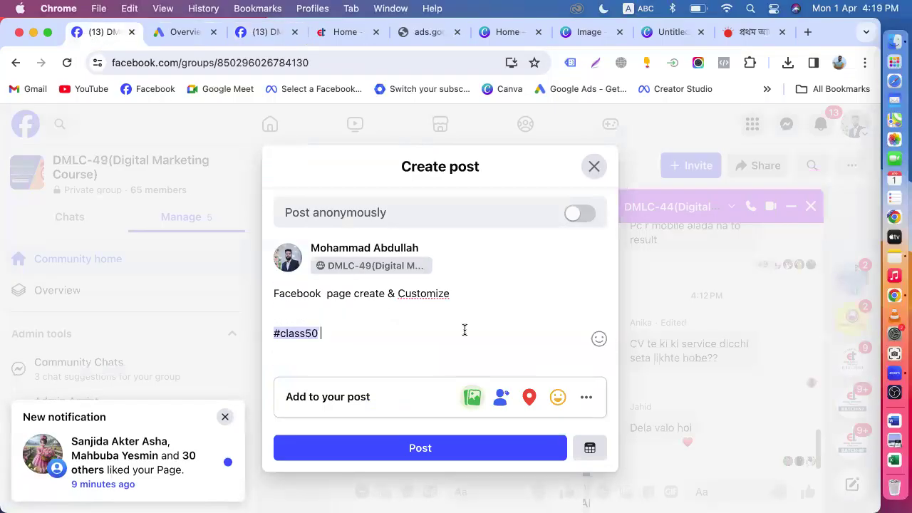
pyautogui.moveTo(457, 297); pyautogui.dragTo(261, 289)
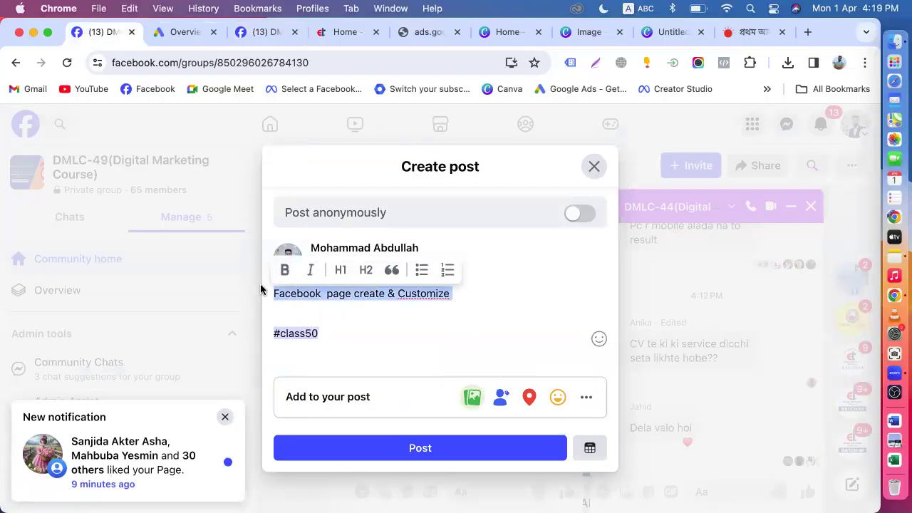
pyautogui.rightClick(341, 298)
pyautogui.click(360, 252)
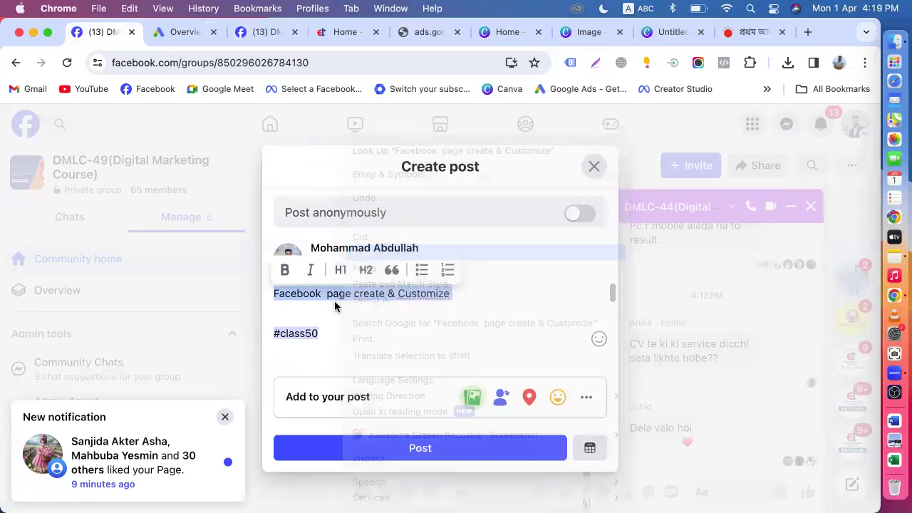
# Look over the rest of the #class50 draft and publish it to the DMLC-49 group.
pyautogui.click(343, 317)
pyautogui.scroll(-3, 347, 328)
pyautogui.scroll(3, 347, 327)
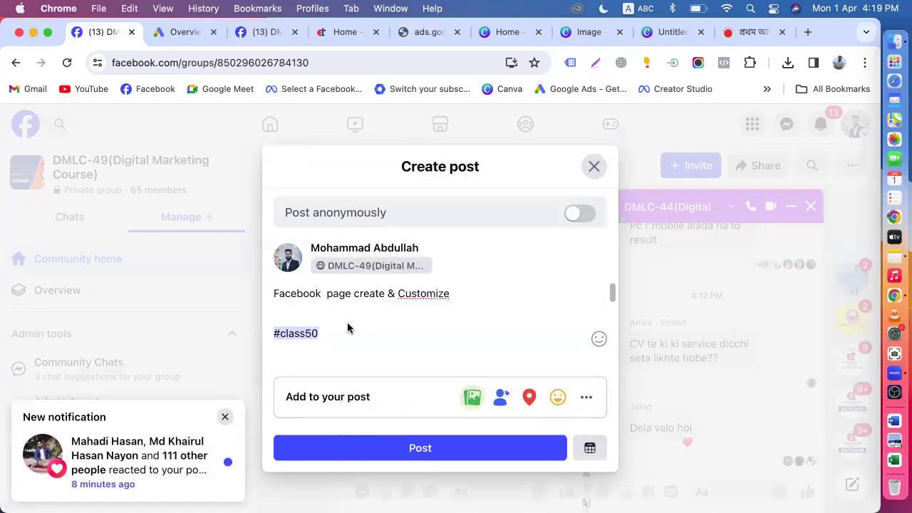
pyautogui.click(390, 455)
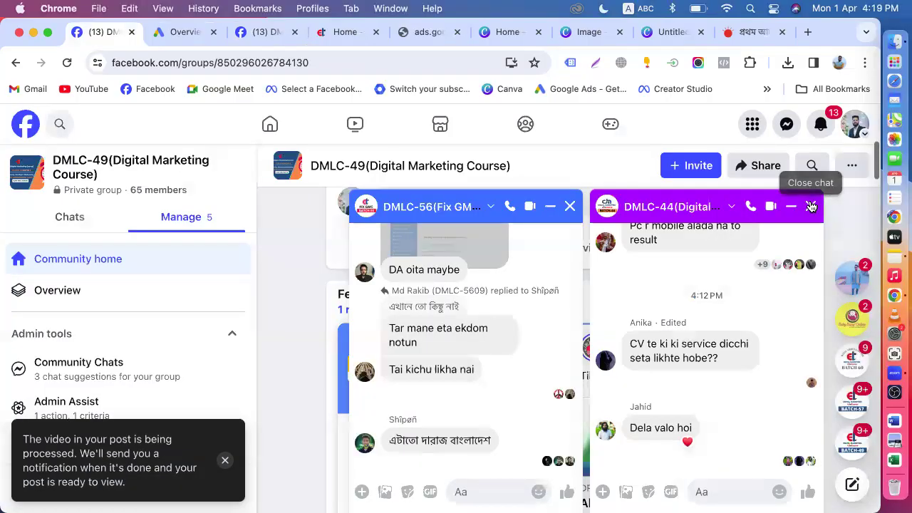
# Close all the open chat windows on the DMLC-49 group page and glance over its feed.
pyautogui.click(811, 206)
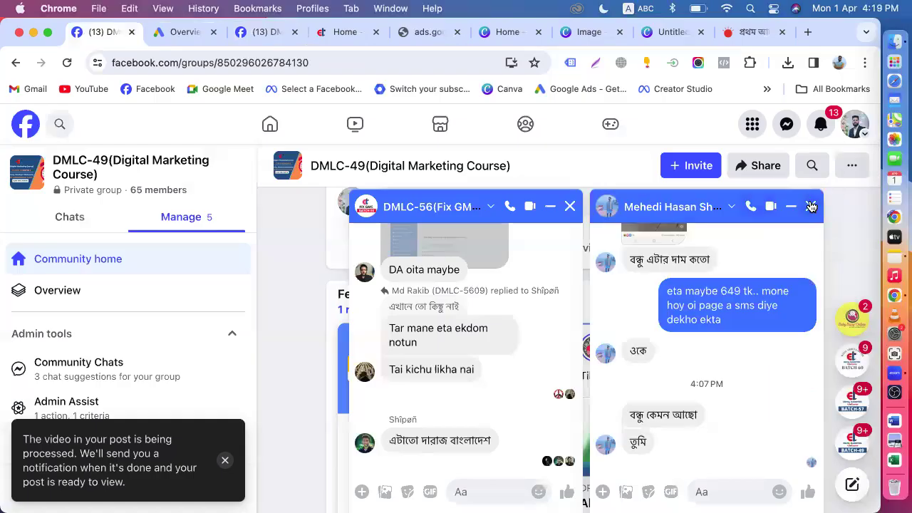
pyautogui.click(810, 206)
pyautogui.click(811, 207)
pyautogui.click(811, 207)
pyautogui.scroll(-5, 605, 278)
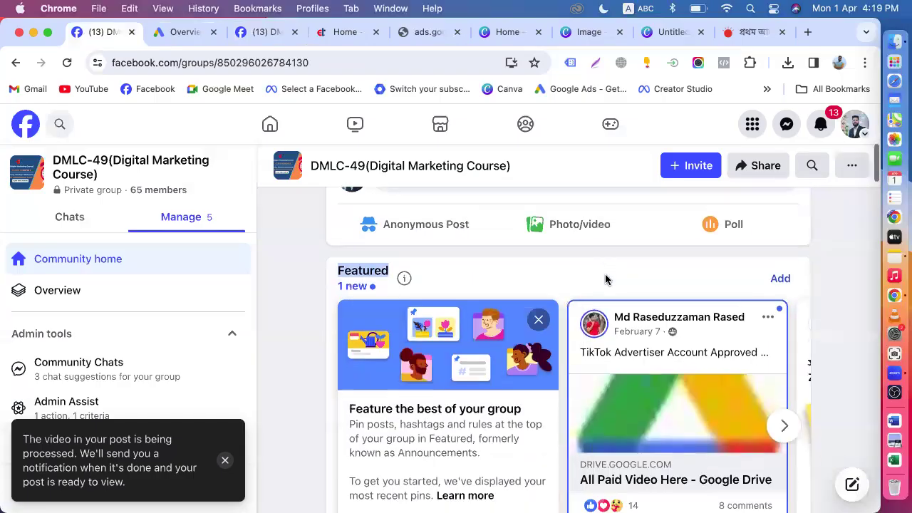
pyautogui.scroll(5, 604, 279)
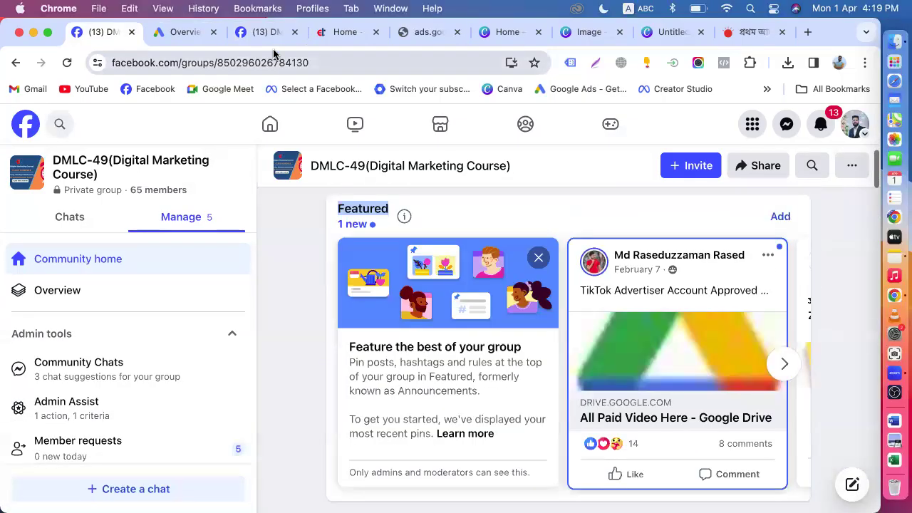
# Return to the #class38 draft post in the DMLC-52 group and open the file chooser for adding a photo or video.
pyautogui.click(273, 31)
pyautogui.click(471, 397)
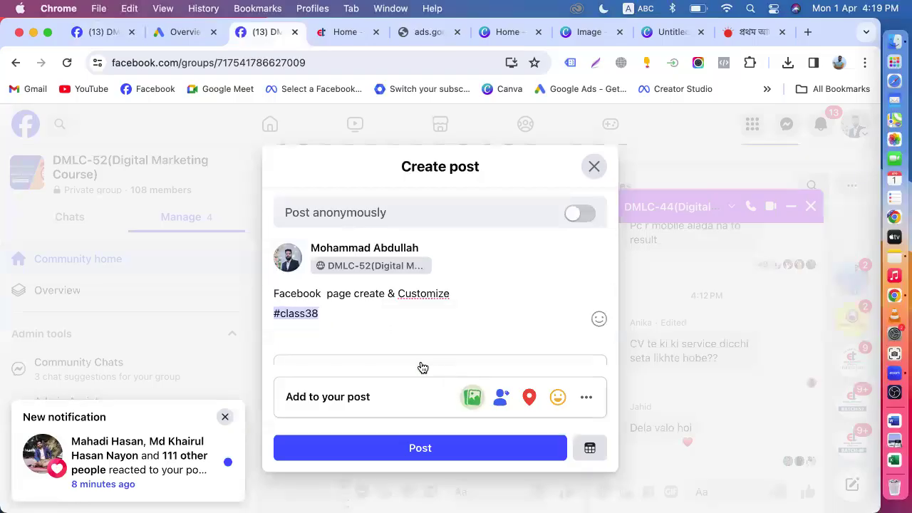
pyautogui.click(417, 369)
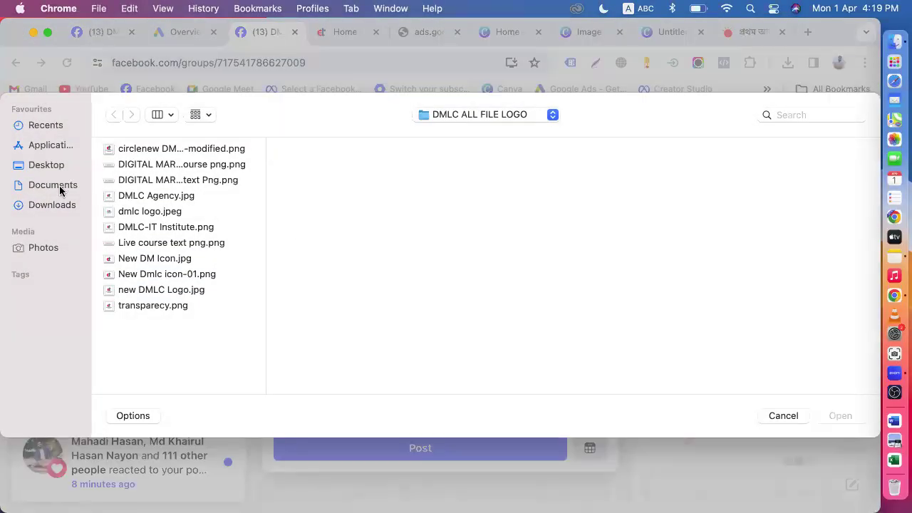
# Attach video1161218543.mp4 from the "fb page create & Customize" folder in Documents > Zoom to the #class38 draft post.
pyautogui.click(60, 187)
pyautogui.click(123, 227)
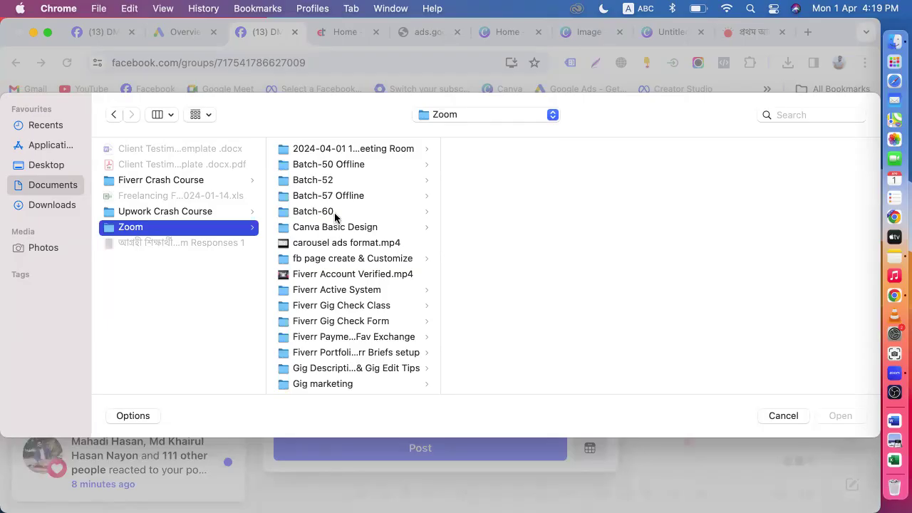
pyautogui.click(350, 148)
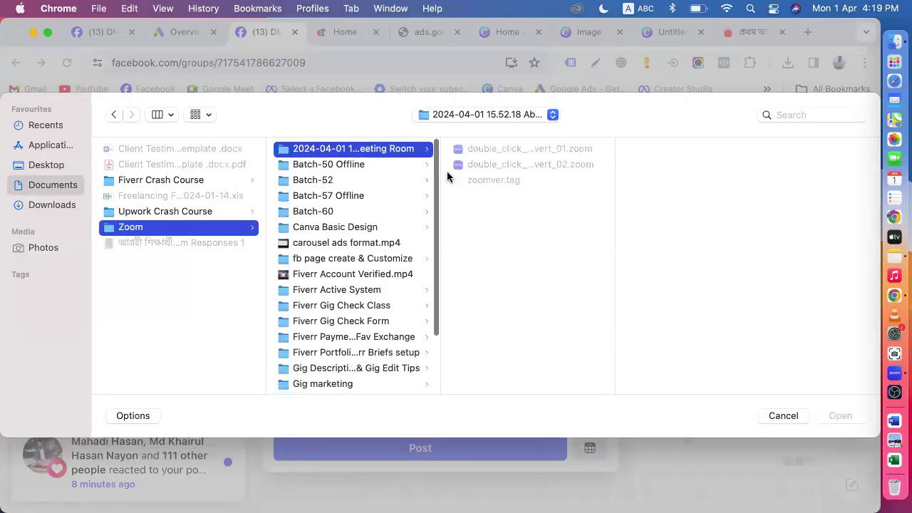
pyautogui.scroll(-5, 423, 305)
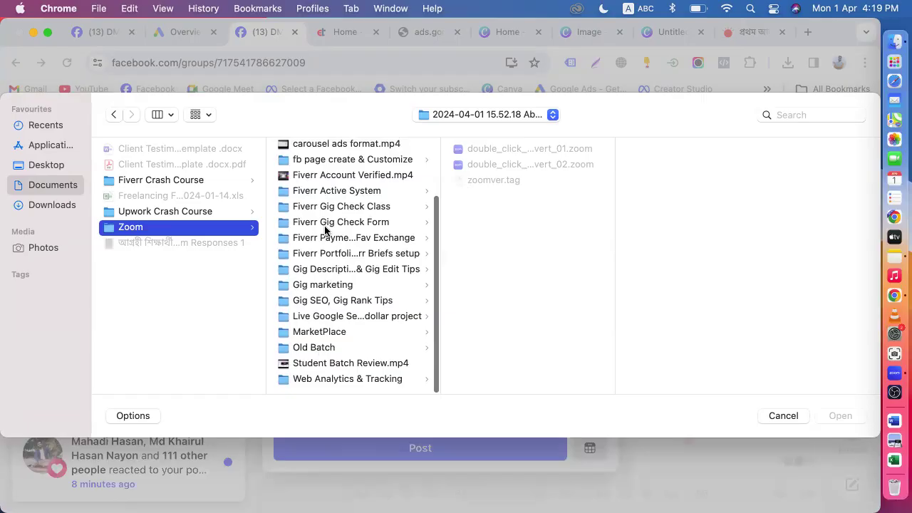
pyautogui.scroll(5, 322, 276)
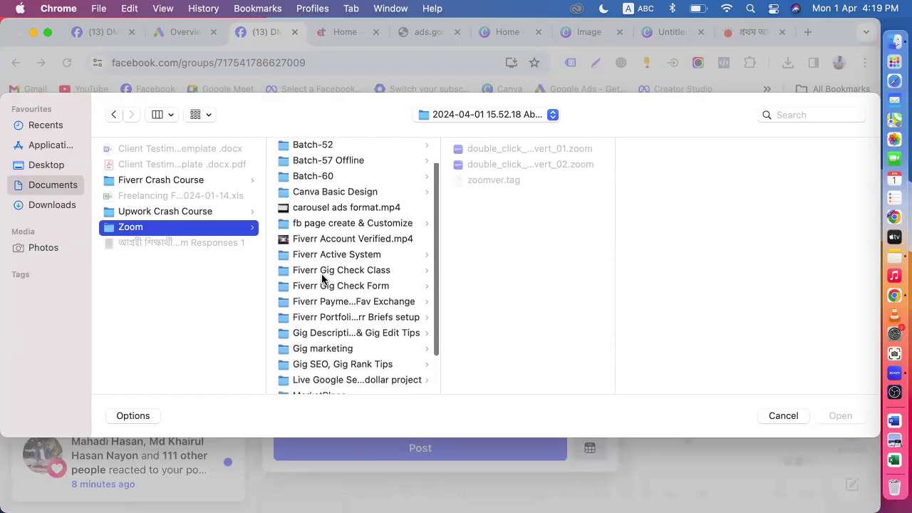
pyautogui.click(328, 257)
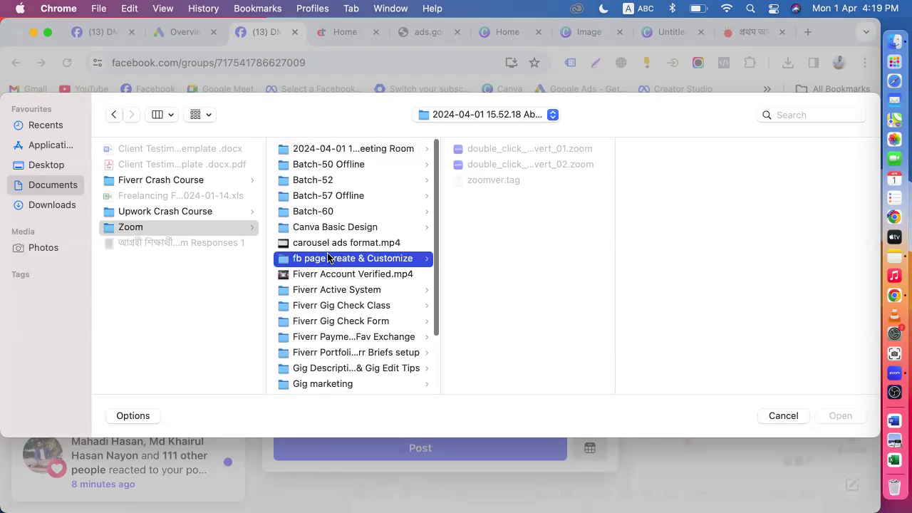
pyautogui.click(496, 197)
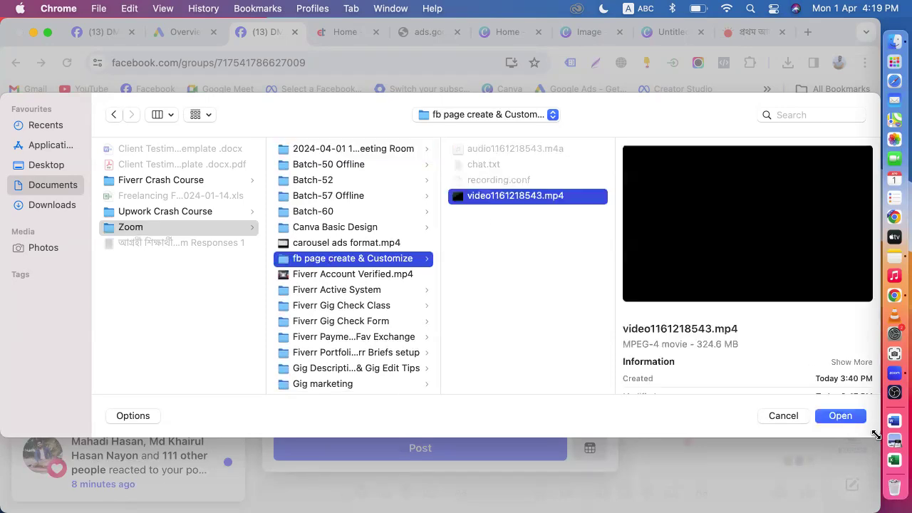
pyautogui.click(848, 419)
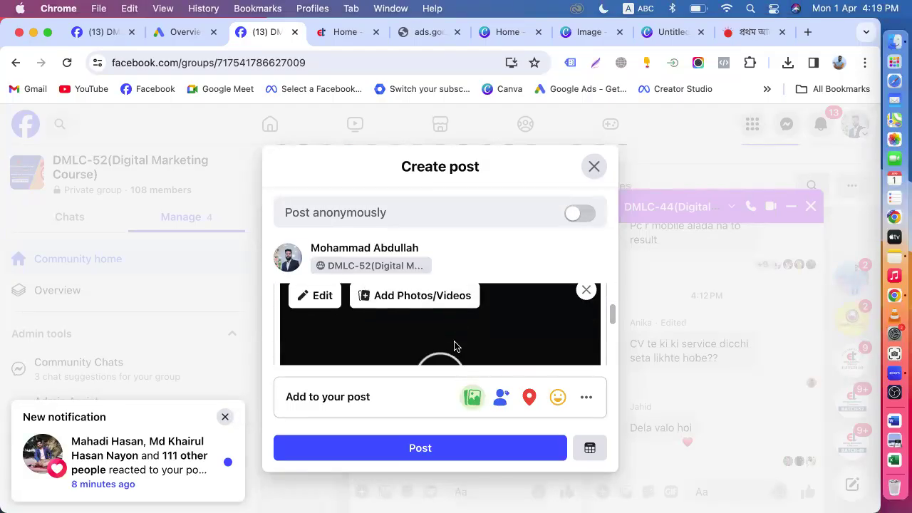
# Look over the #class38 draft with its attached video and publish it to the DMLC-52 group.
pyautogui.scroll(2, 427, 324)
pyautogui.scroll(-3, 402, 329)
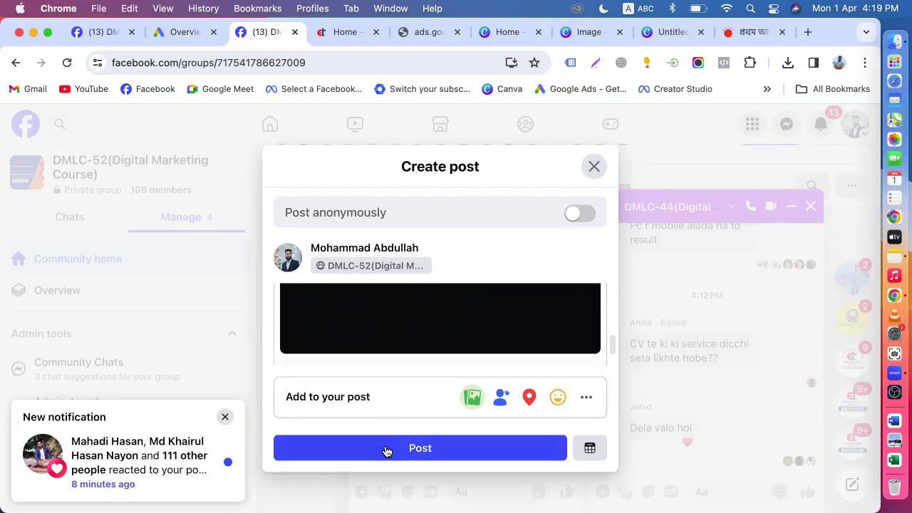
pyautogui.scroll(2, 404, 349)
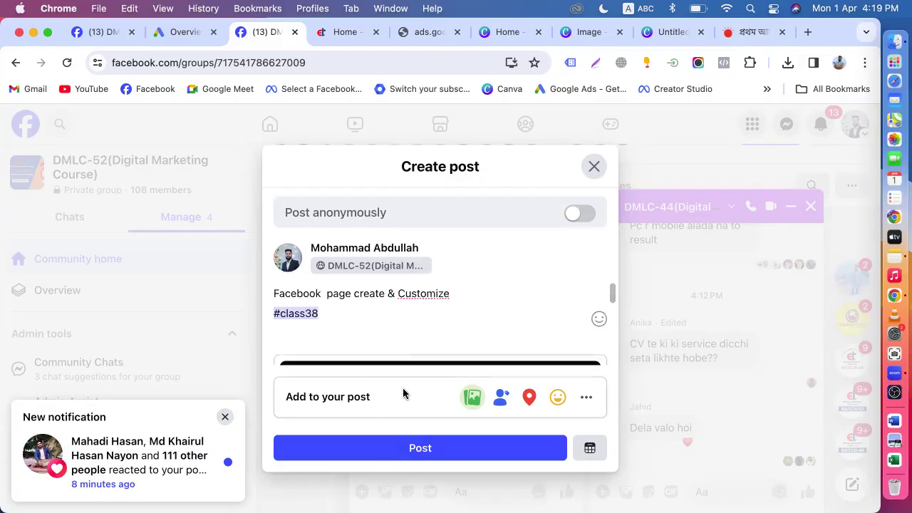
pyautogui.click(400, 450)
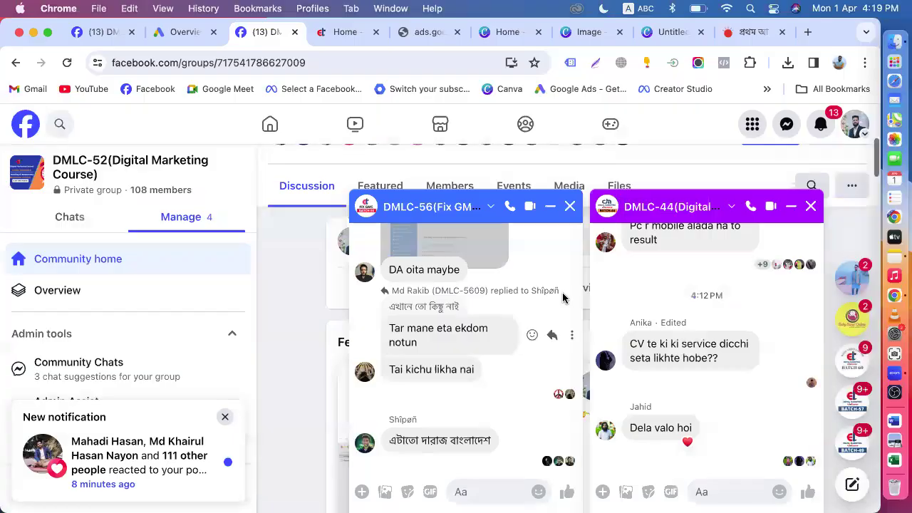
# Search Facebook for 55 and open the DMLC-55 (Digital Marketing Course) group.
pyautogui.click(60, 124)
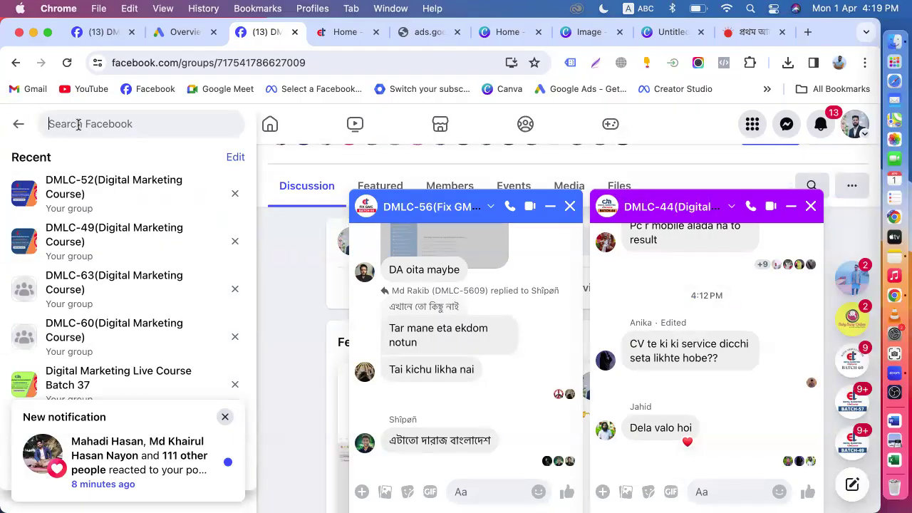
pyautogui.write('52')
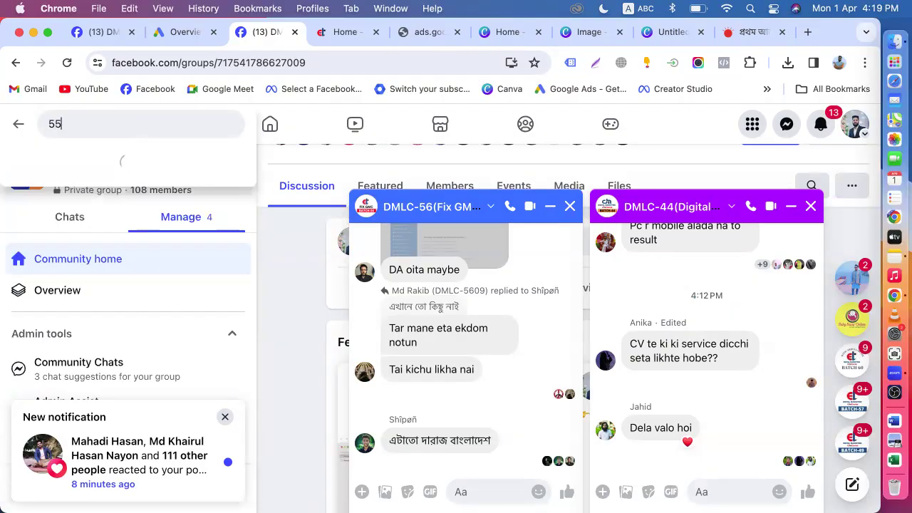
pyautogui.click(90, 162)
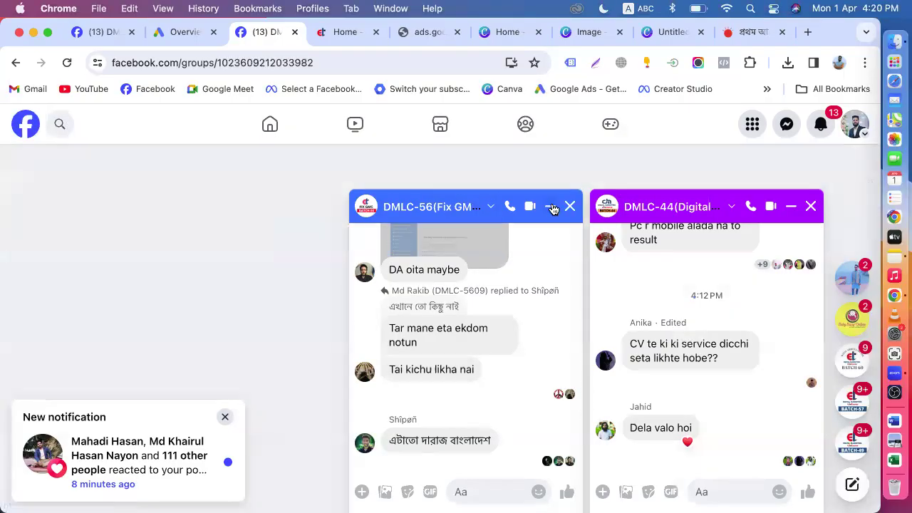
# Close all the open chat windows on the DMLC-55 group page.
pyautogui.click(569, 206)
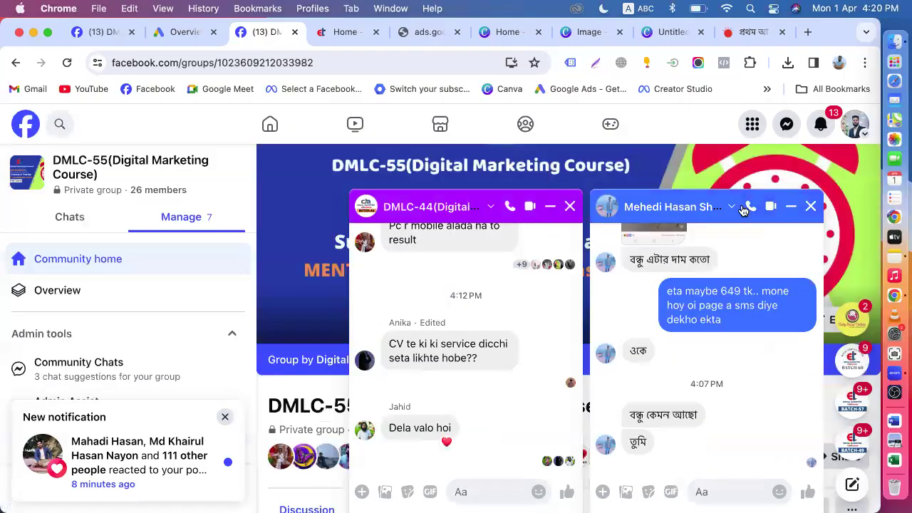
pyautogui.click(810, 208)
pyautogui.click(810, 208)
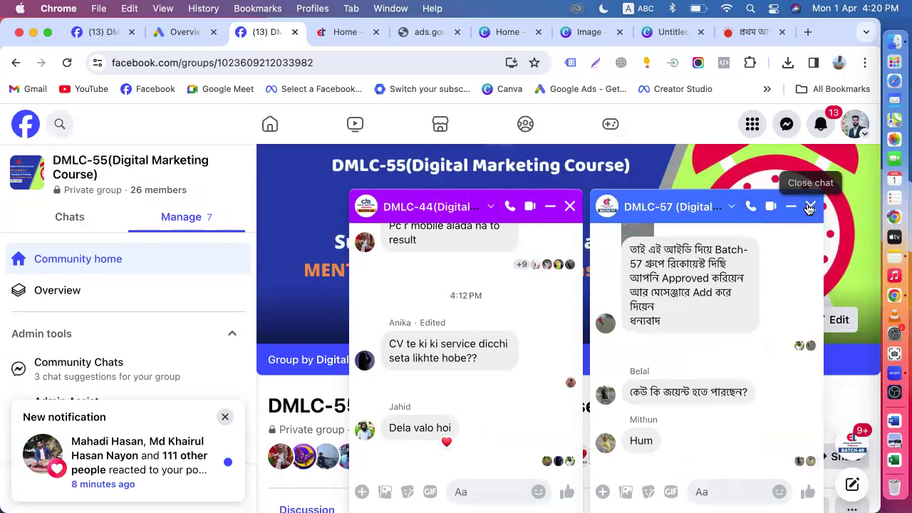
pyautogui.click(810, 208)
pyautogui.click(810, 208)
pyautogui.click(810, 208)
# Check the latest class number in the DMLC-55 feed and start a new post with video1161218543.mp4 attached.
pyautogui.scroll(-10, 549, 348)
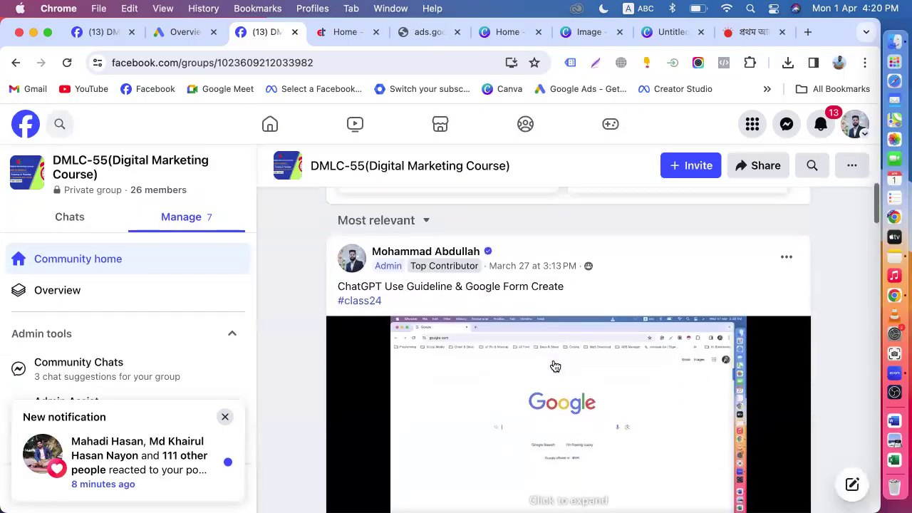
pyautogui.scroll(5, 555, 366)
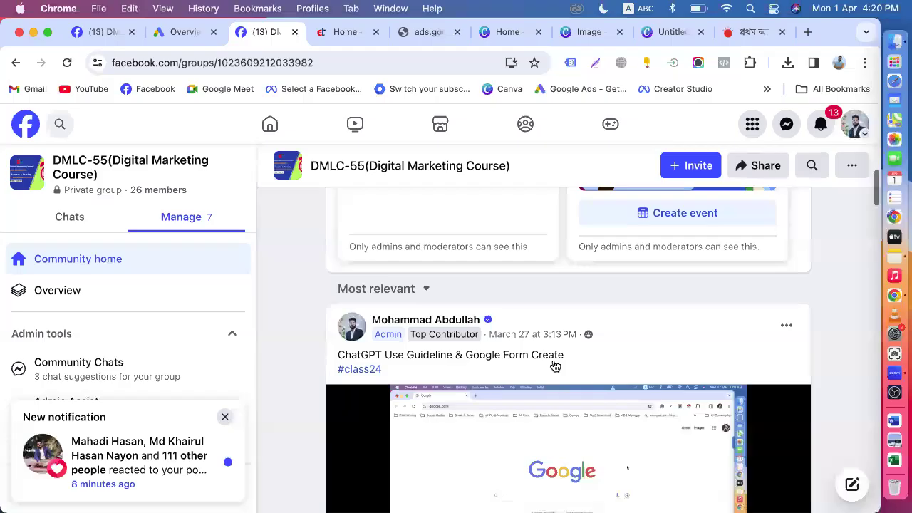
pyautogui.click(539, 261)
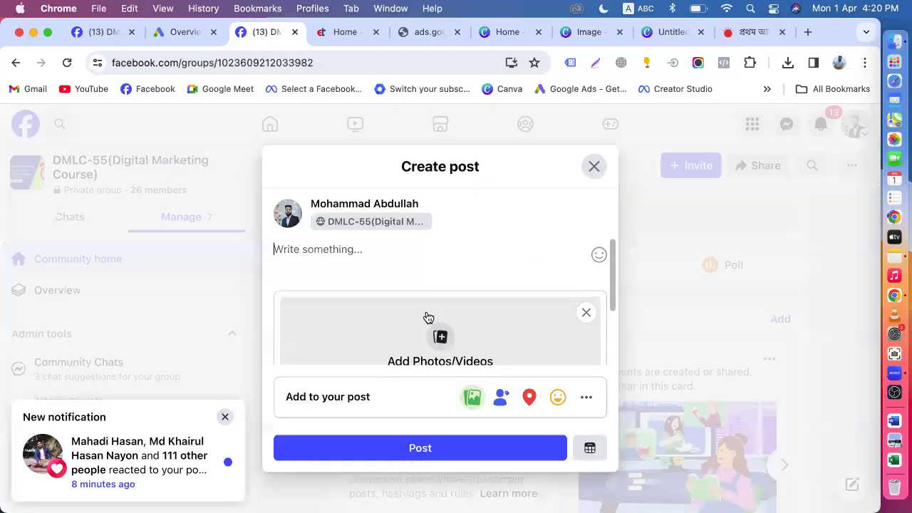
pyautogui.click(389, 350)
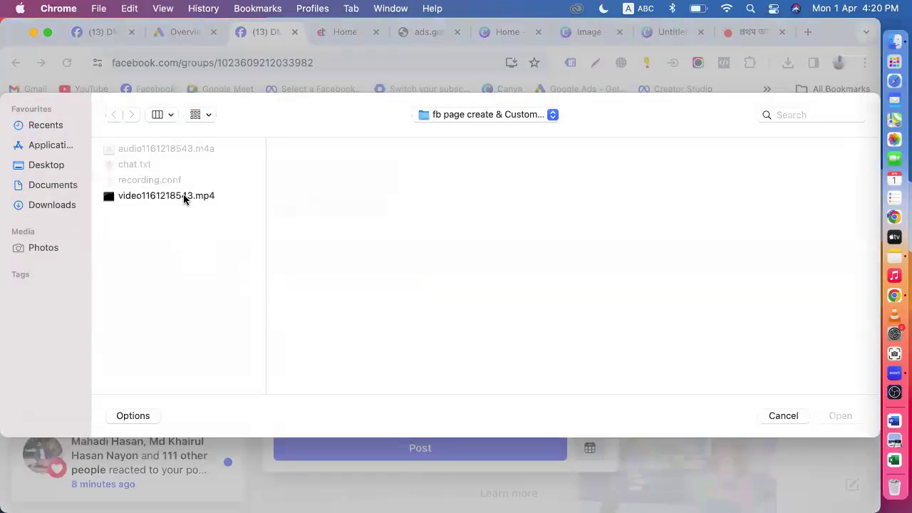
pyautogui.click(183, 196)
pyautogui.click(836, 417)
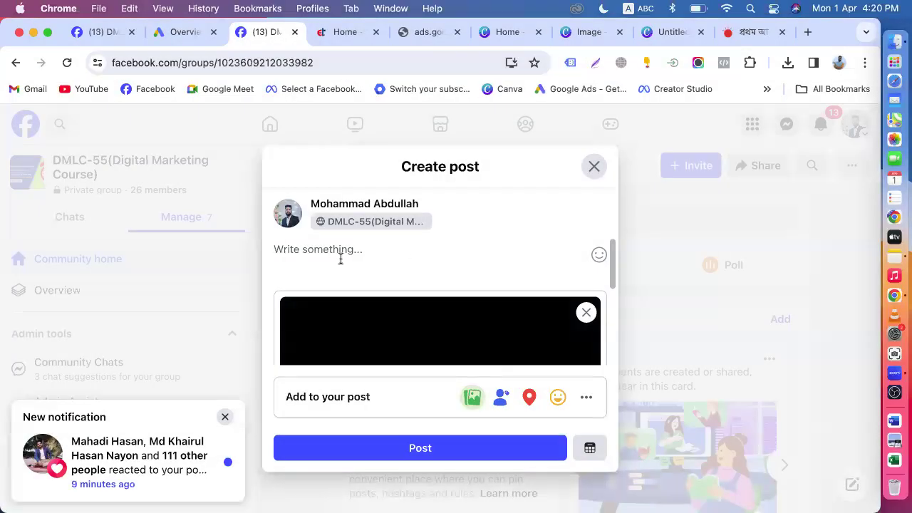
# Write "Facebook page create & Customize" in the DMLC-55 post with the hashtag #class25 on the line below.
pyautogui.write('Facebook  page create & Customize')
pyautogui.press('Escape')
pyautogui.press('Return')
pyautogui.write('#c')
pyautogui.write('laas')
pyautogui.press('BackSpace')
pyautogui.press('BackSpace')
pyautogui.write('ss25')
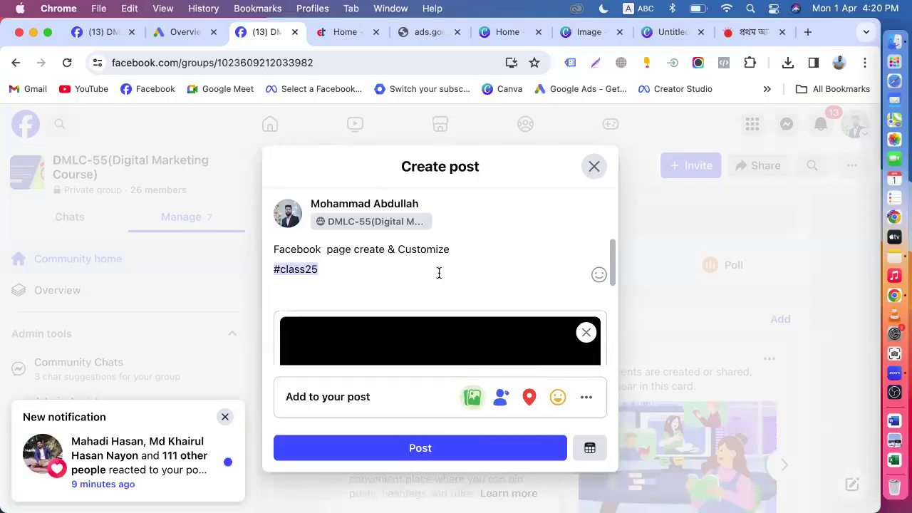
# Look over the #class25 draft, publish it to the DMLC-55 group and glance over the feed.
pyautogui.scroll(-3, 439, 278)
pyautogui.scroll(3, 439, 278)
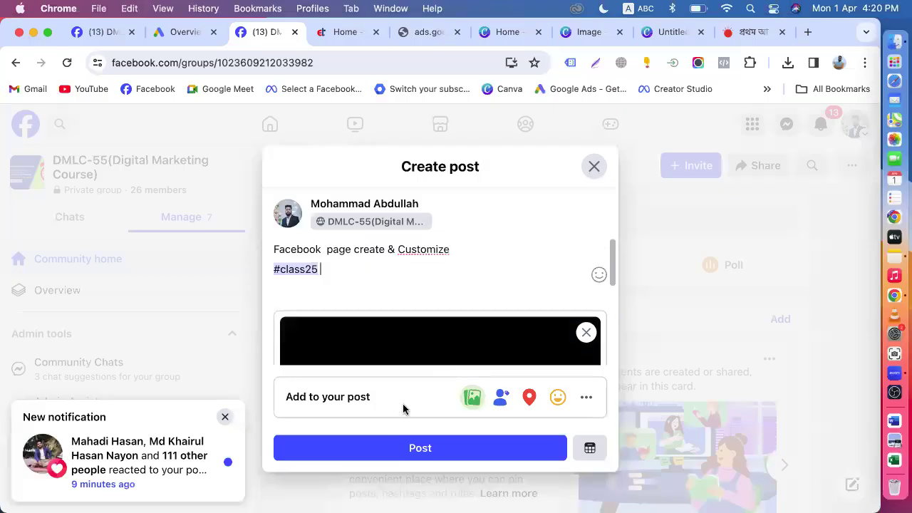
pyautogui.click(442, 457)
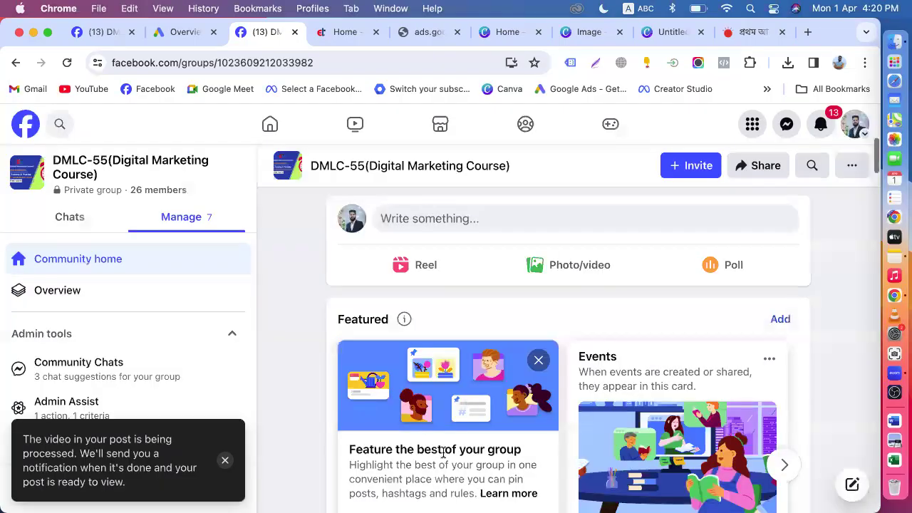
pyautogui.scroll(-4, 439, 411)
pyautogui.scroll(-2, 441, 410)
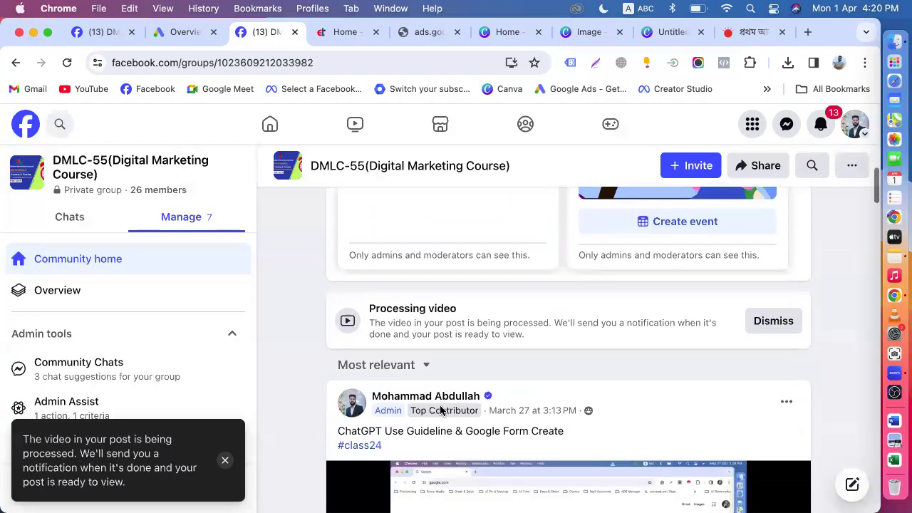
# Search Facebook for 60, open the DMLC-60 group and check its feed for the latest class number.
pyautogui.click(61, 124)
pyautogui.write('60')
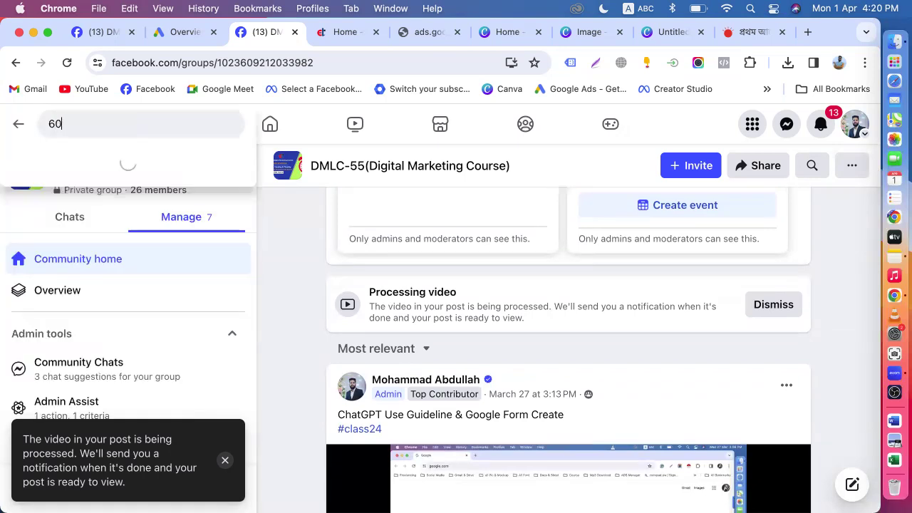
pyautogui.click(68, 165)
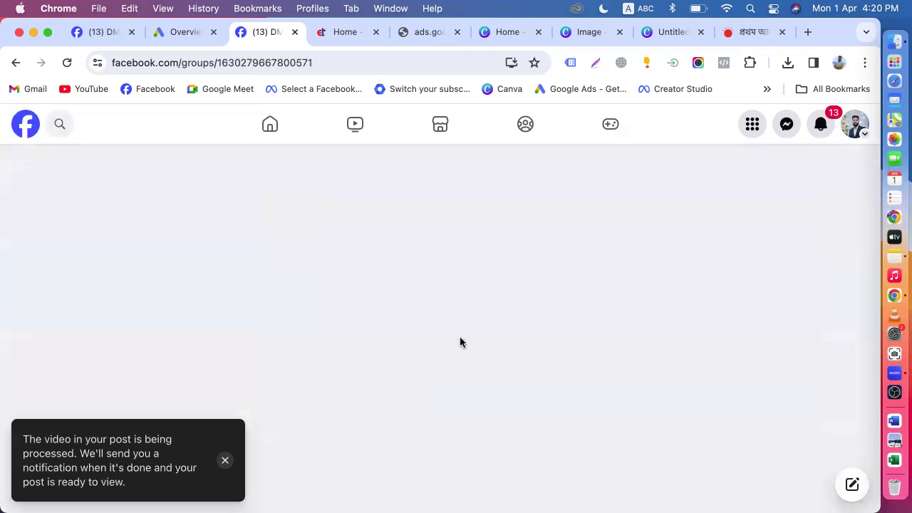
pyautogui.scroll(-5, 460, 342)
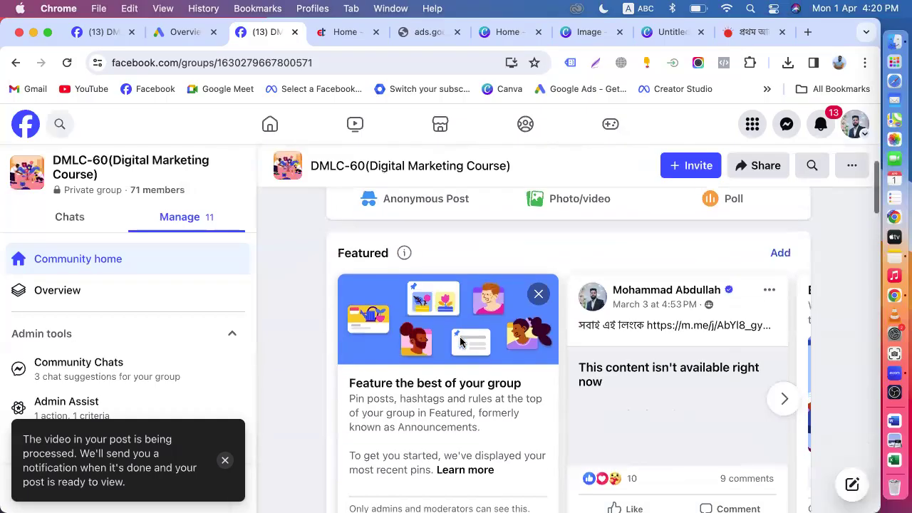
pyautogui.scroll(-4, 460, 342)
pyautogui.moveTo(460, 338)
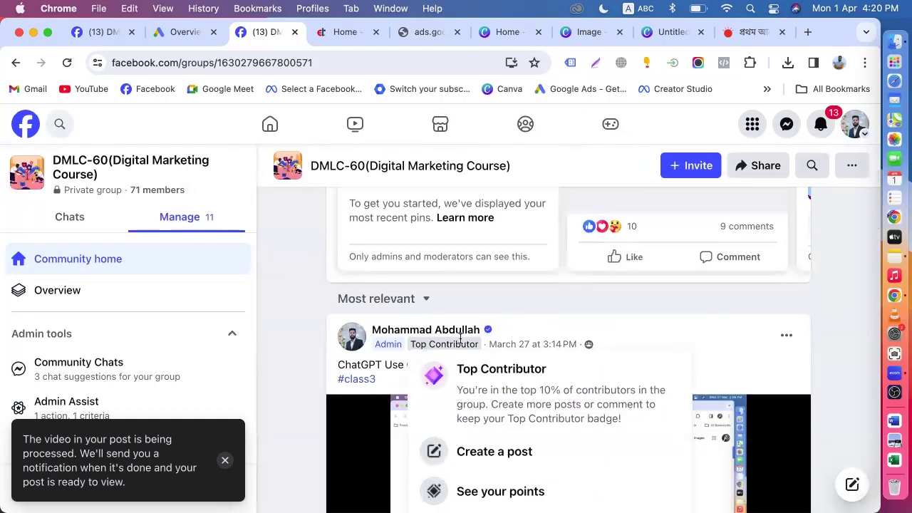
pyautogui.scroll(8, 461, 342)
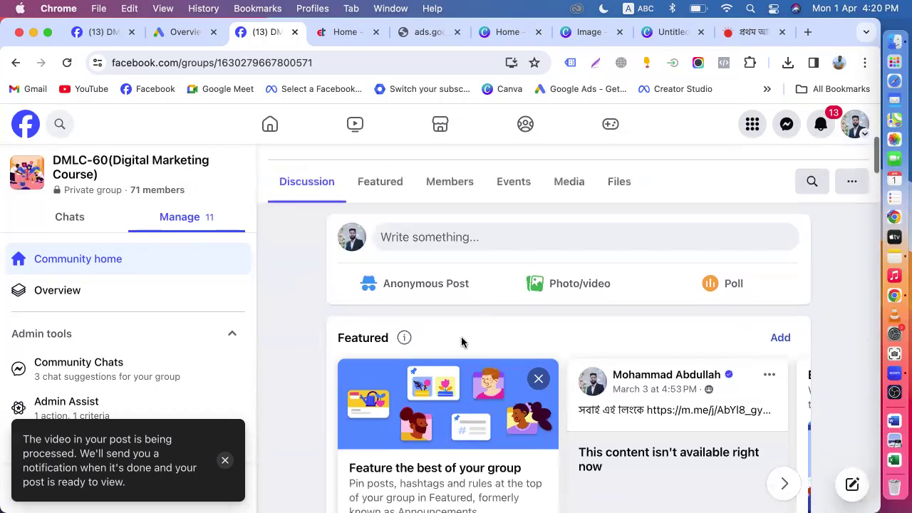
# Start a photo/video post in the DMLC-60 group and attach video1161218543.mp4.
pyautogui.click(569, 288)
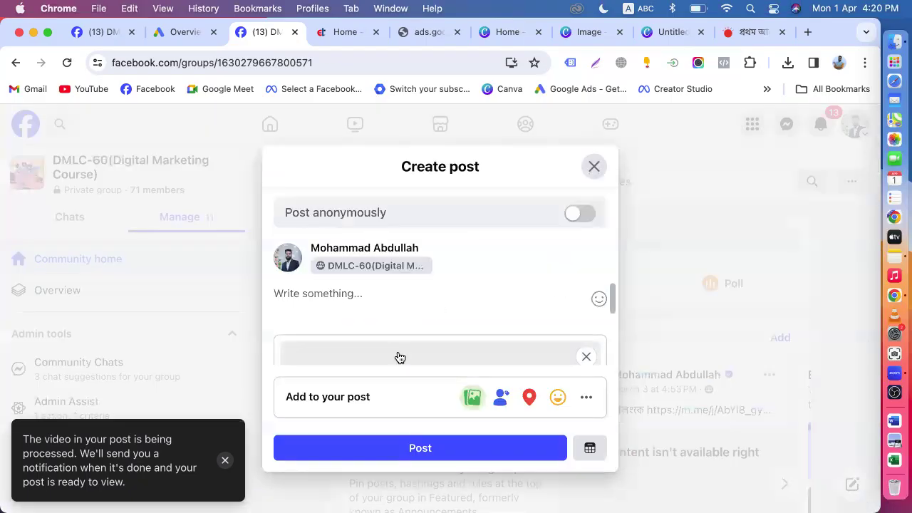
pyautogui.click(399, 356)
pyautogui.click(194, 197)
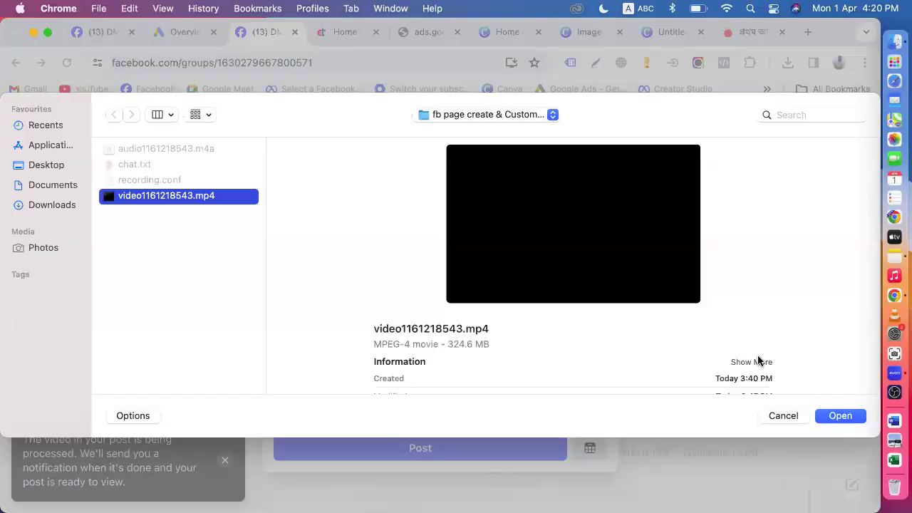
pyautogui.click(834, 416)
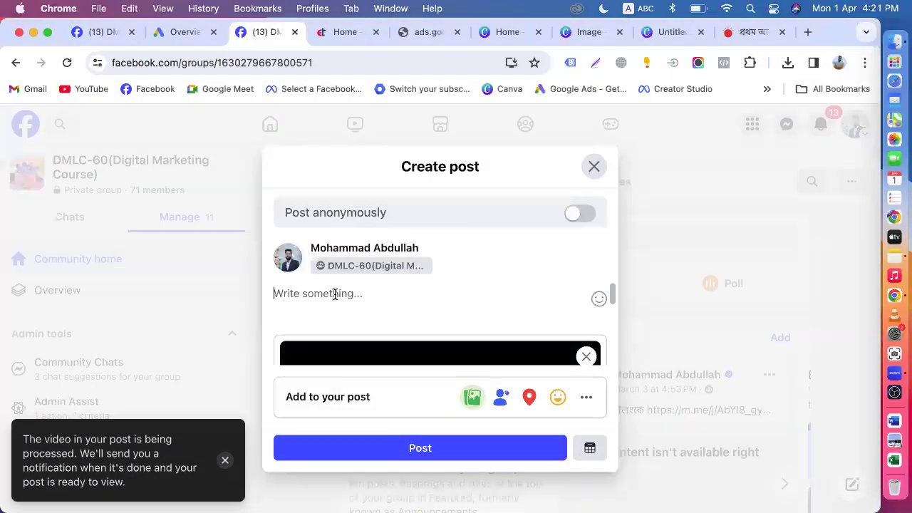
# Write "Facebook page create & Customize" in the DMLC-60 post with the hashtag #class4 on the line below.
pyautogui.click(335, 294)
pyautogui.write('Facebook  page create & Customize')
pyautogui.press('Return')
pyautogui.write('#class4')
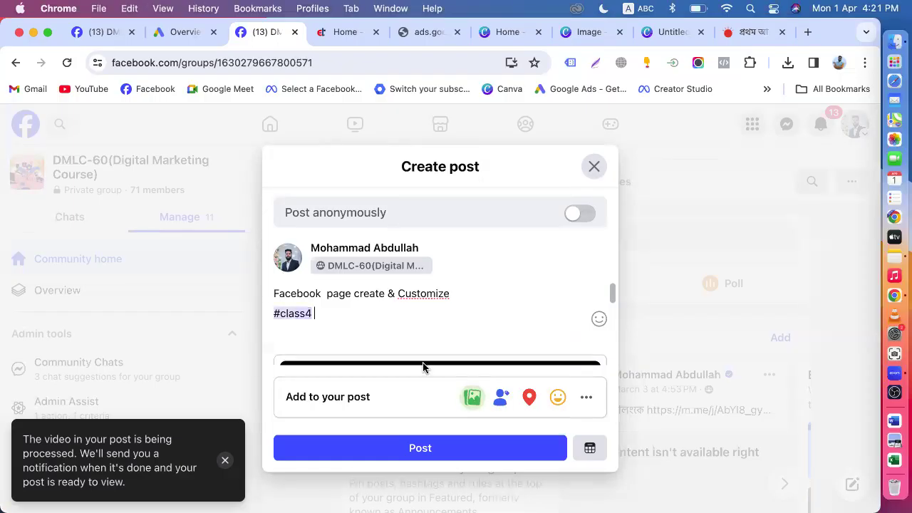
# Publish the #class4 post to the DMLC-60 group, glance over the feed and close the DMLC-56 chat window.
pyautogui.click(417, 447)
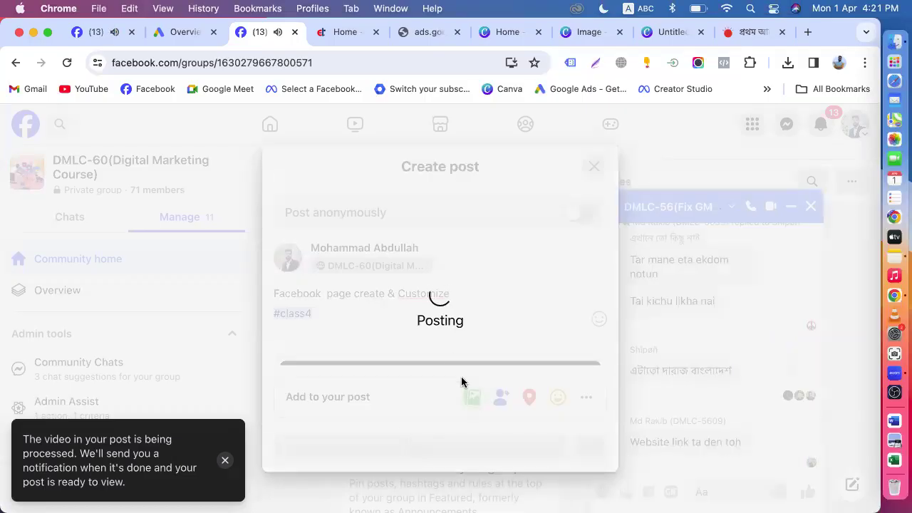
pyautogui.scroll(-2, 499, 335)
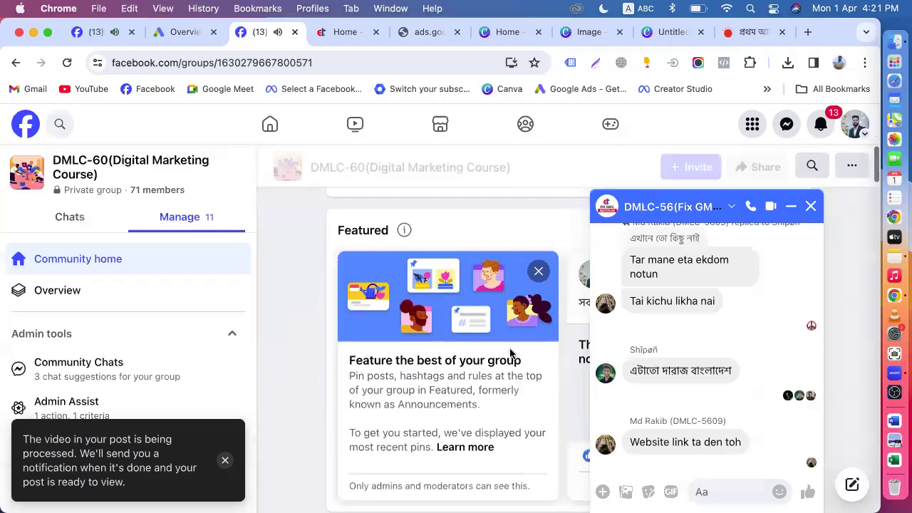
pyautogui.scroll(-5, 509, 349)
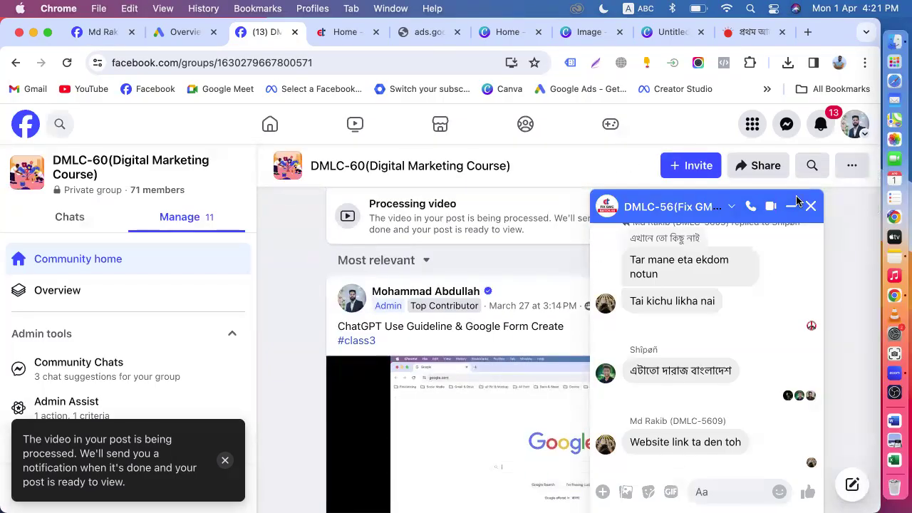
pyautogui.click(811, 206)
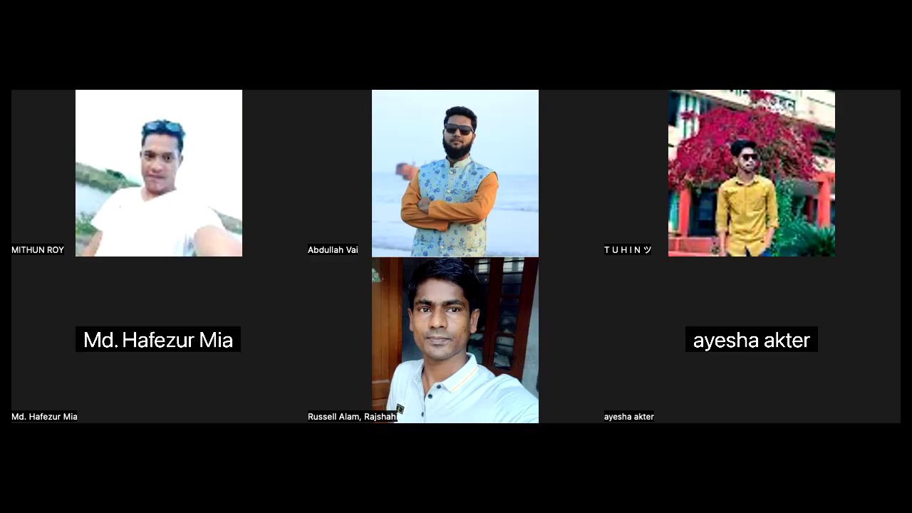